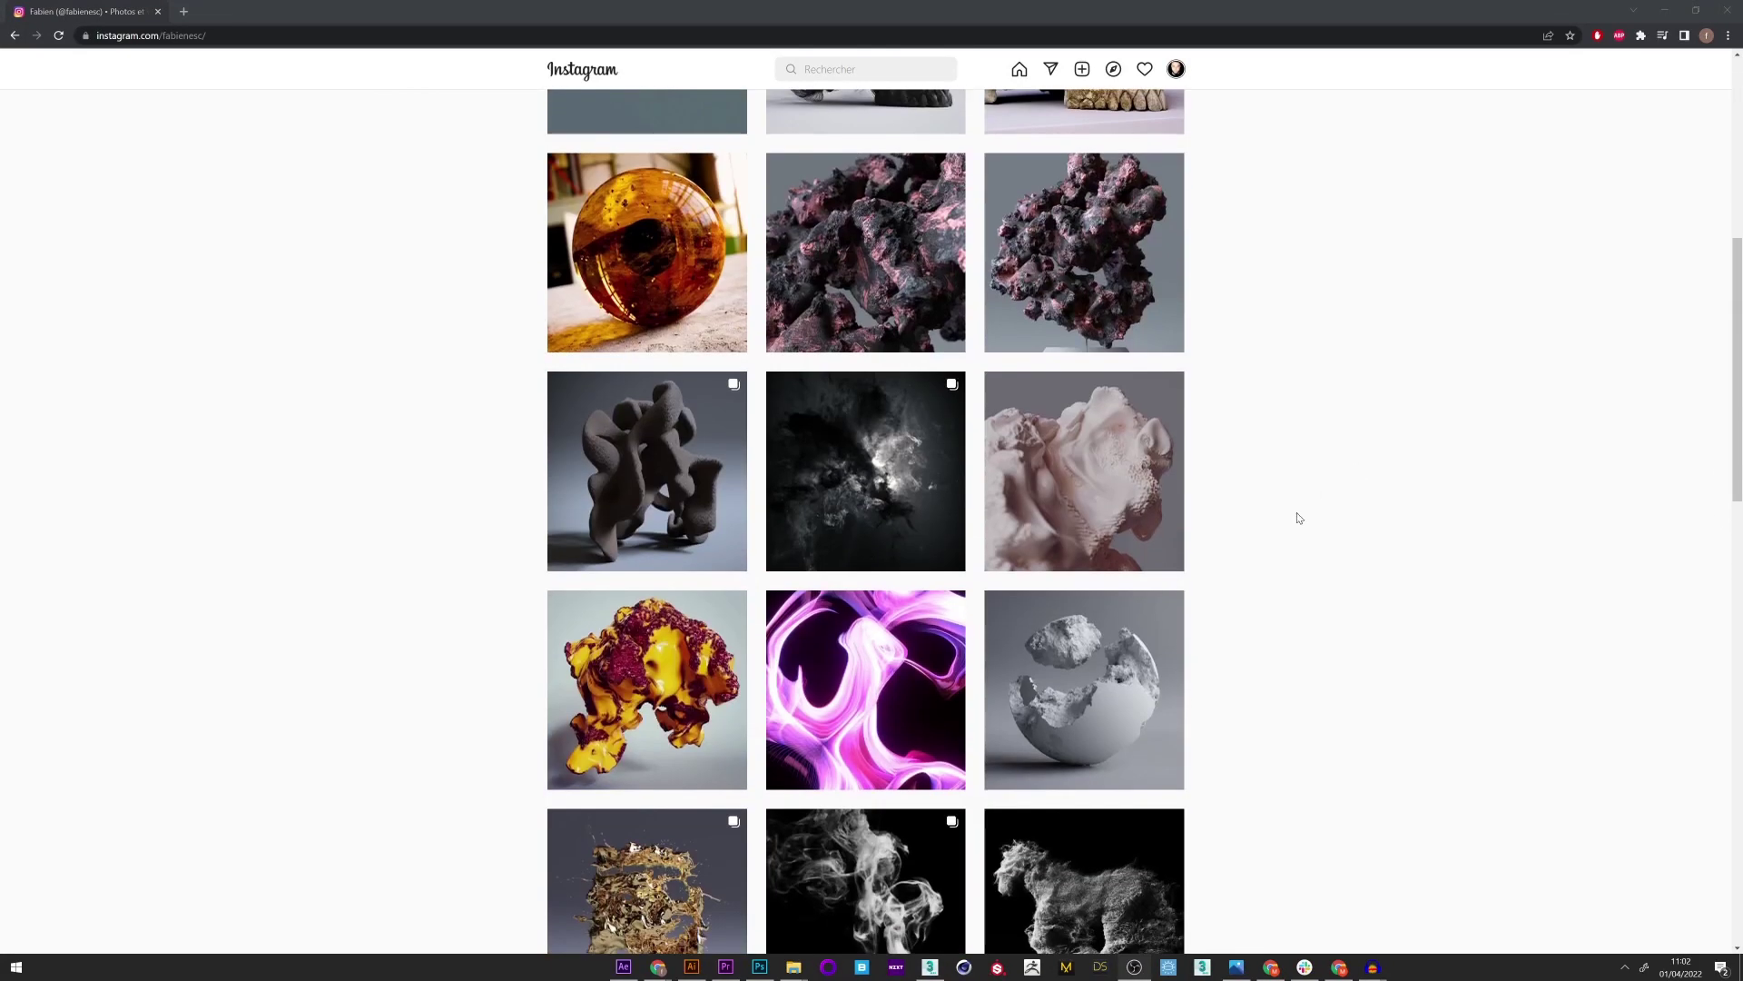
scroll(1277, 514, up, 3)
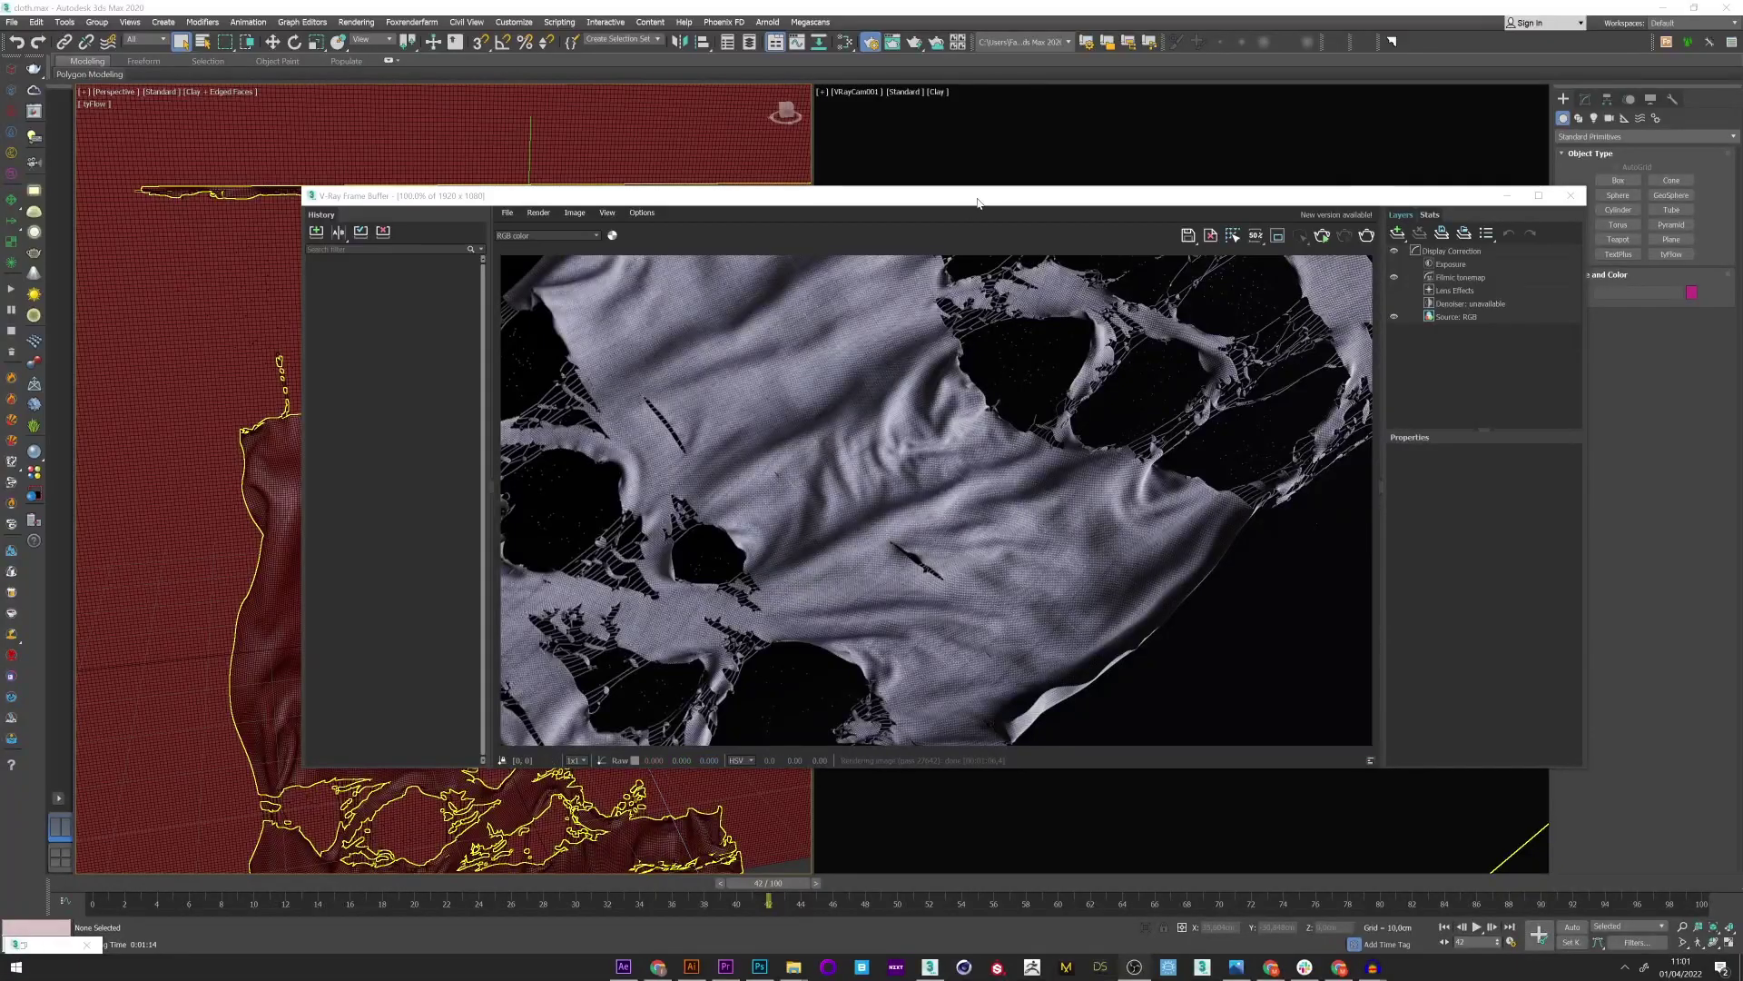
drag(977, 202, 1314, 286)
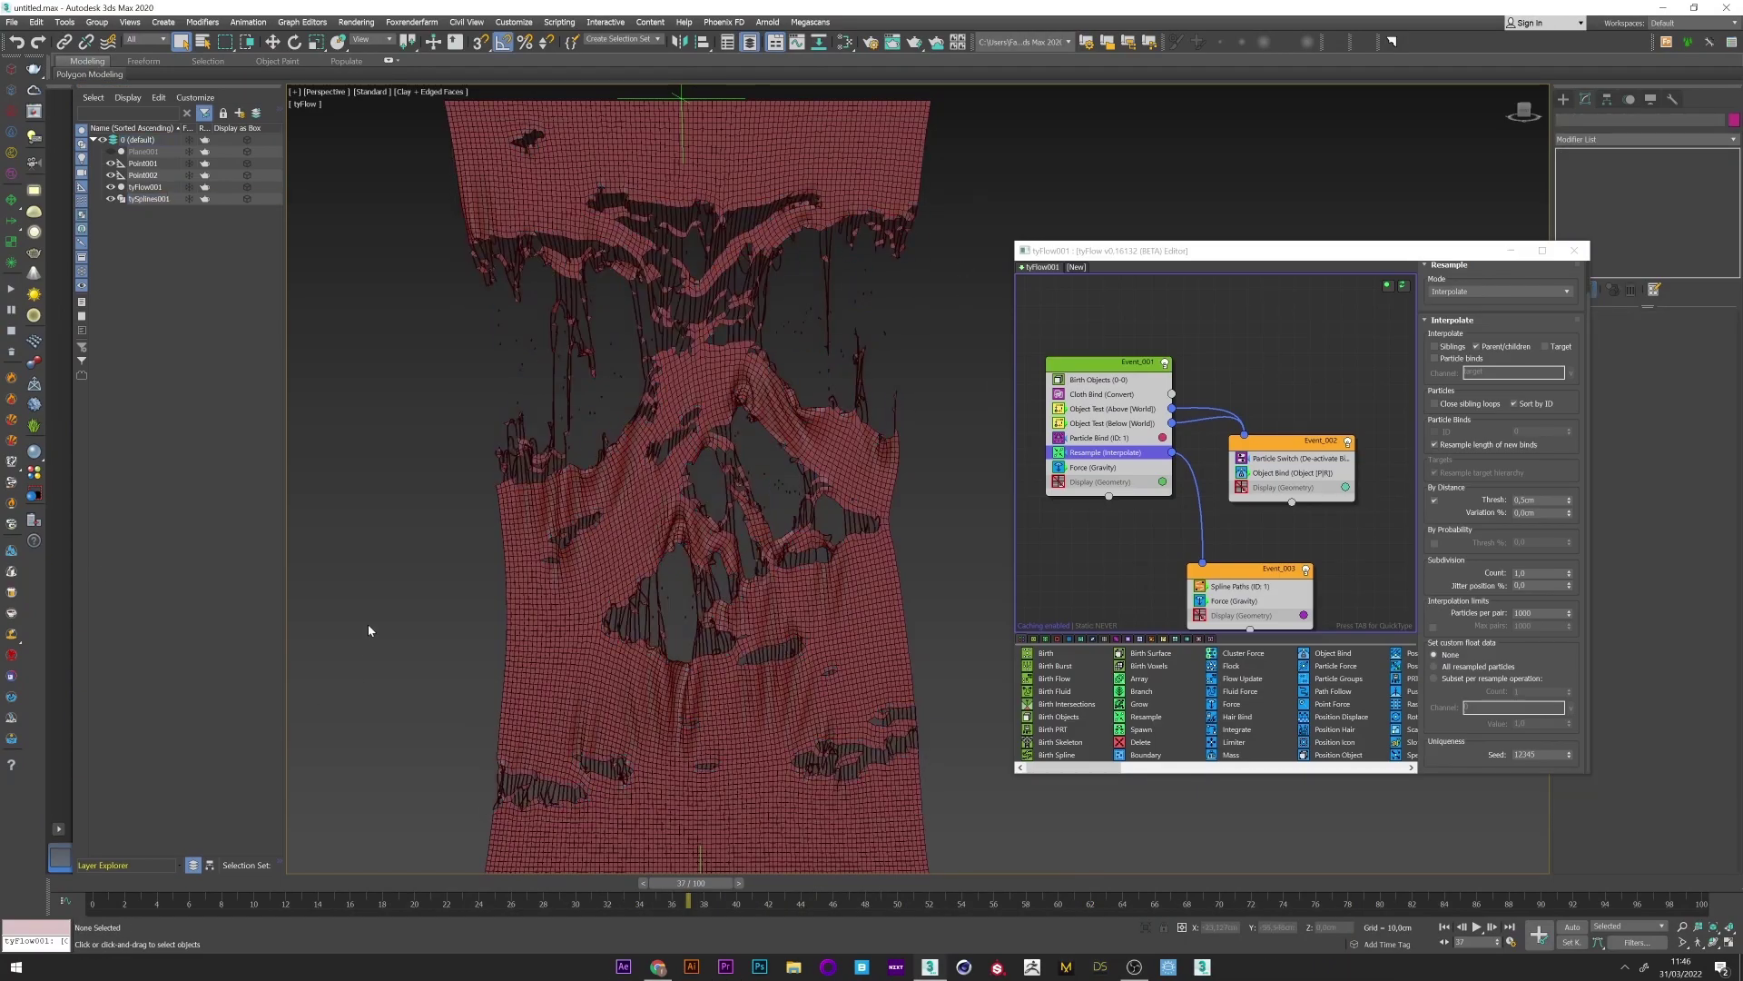
drag(400, 884, 799, 816)
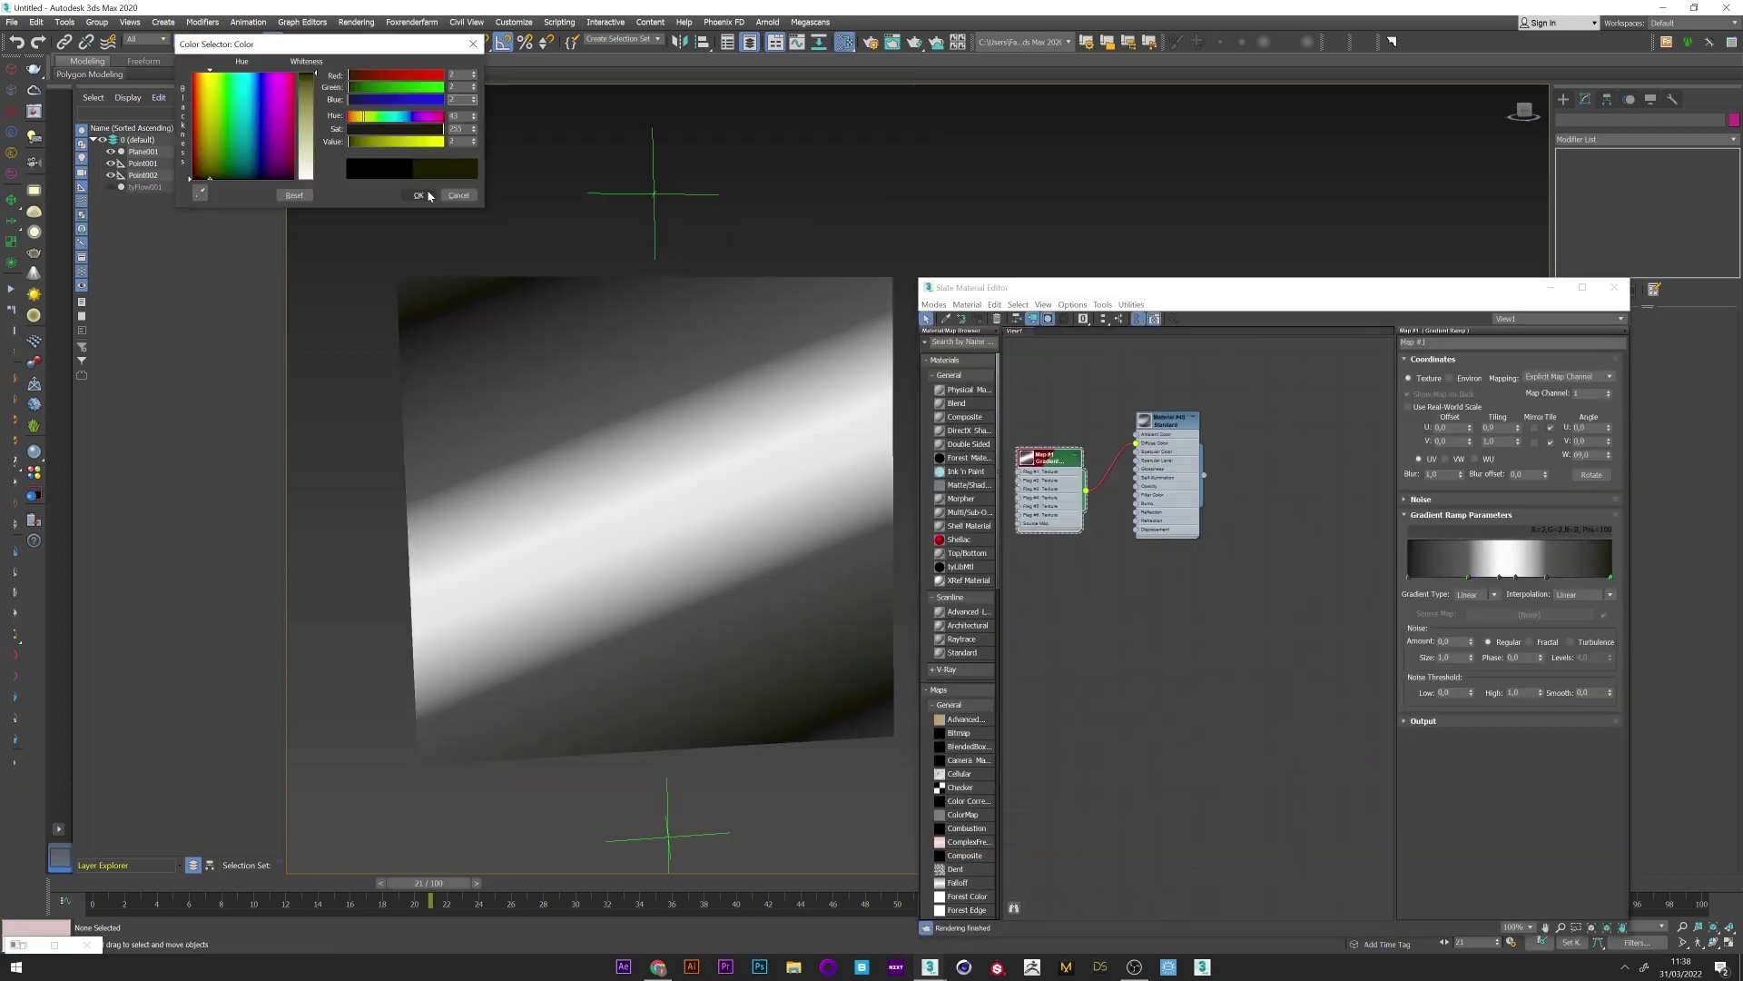
- Confirm the dark gradient colour and use the Gradient Ramp map as the Cloth Bind tearing weakness map
click(420, 195)
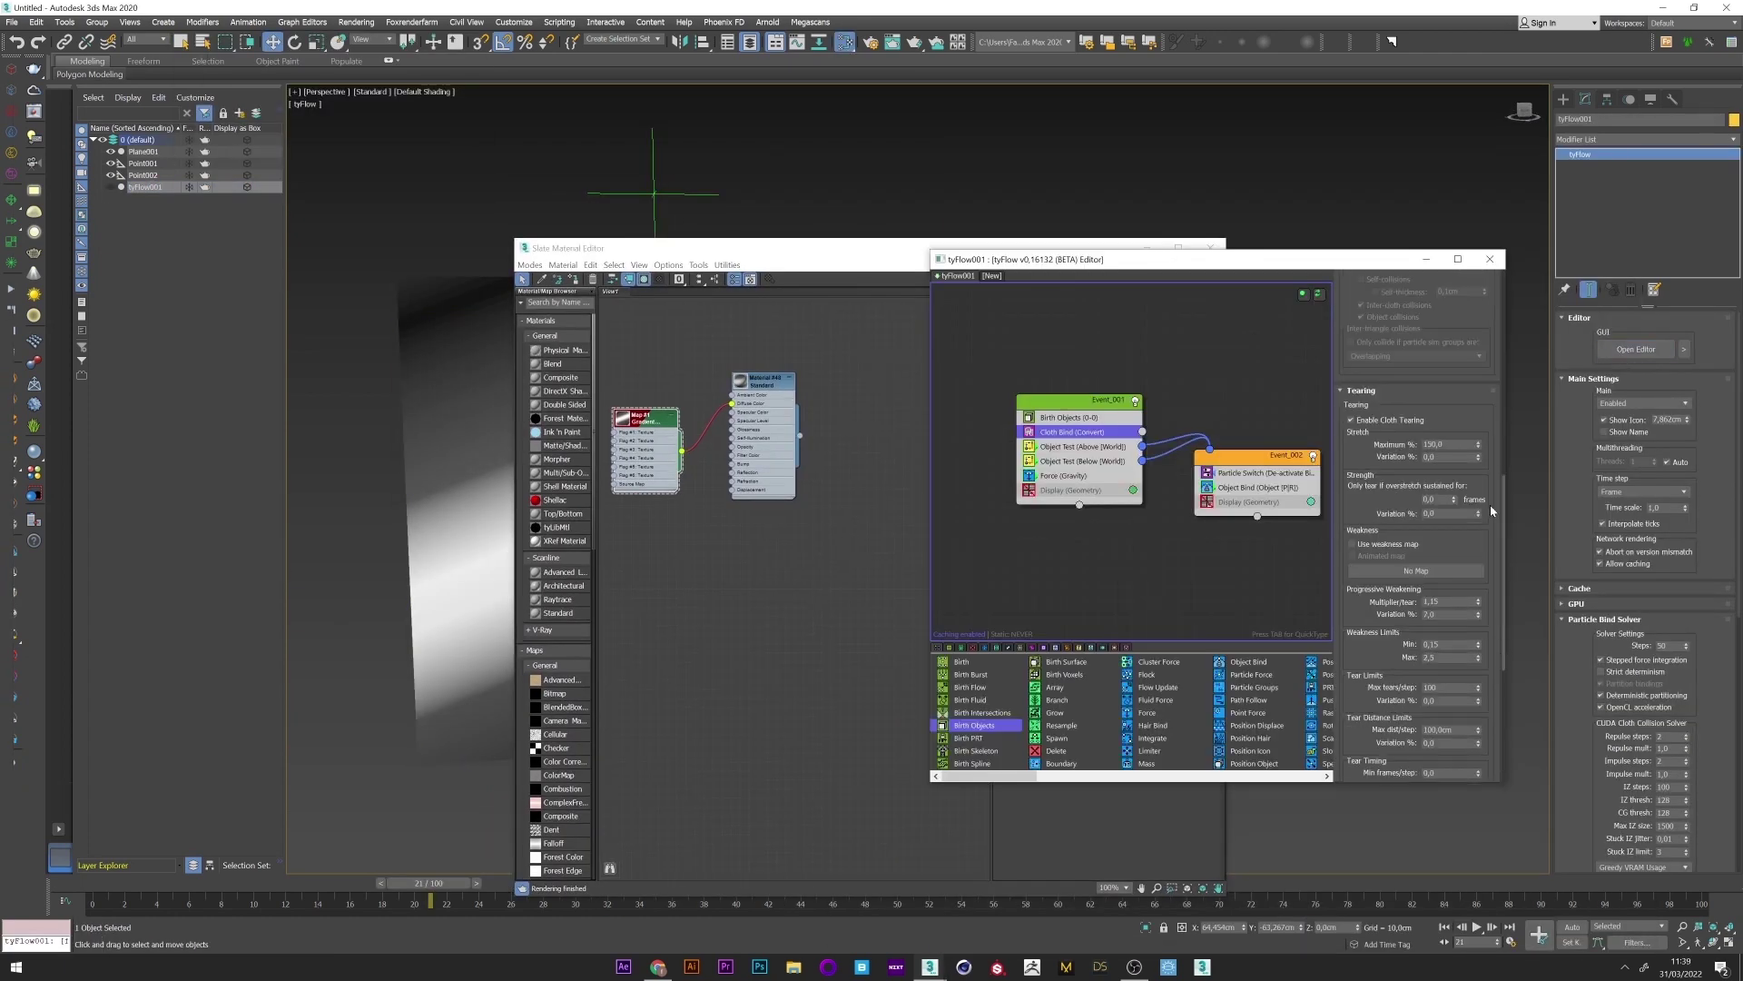
drag(1401, 581, 1405, 573)
click(1352, 544)
- Hide the plane, show the tyFlow object and scrub the timeline to preview the tearing cloth
click(111, 151)
click(1146, 248)
click(110, 187)
drag(1271, 259, 1356, 250)
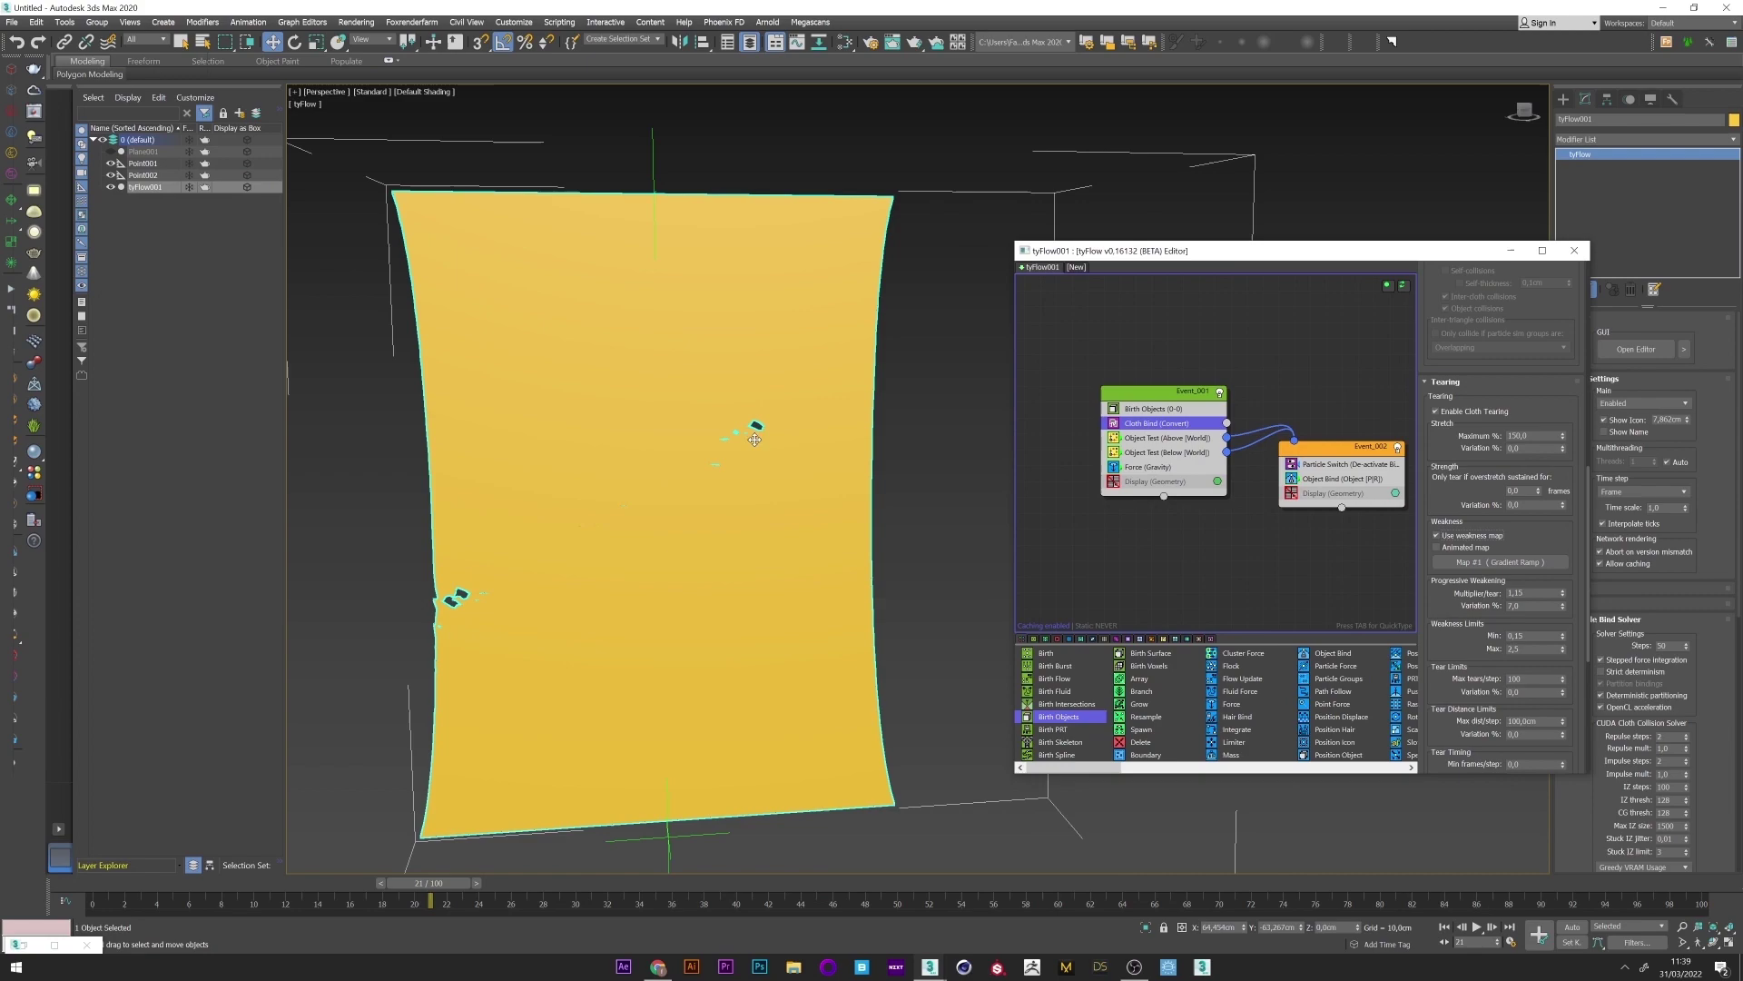
drag(428, 883, 134, 882)
drag(134, 883, 534, 874)
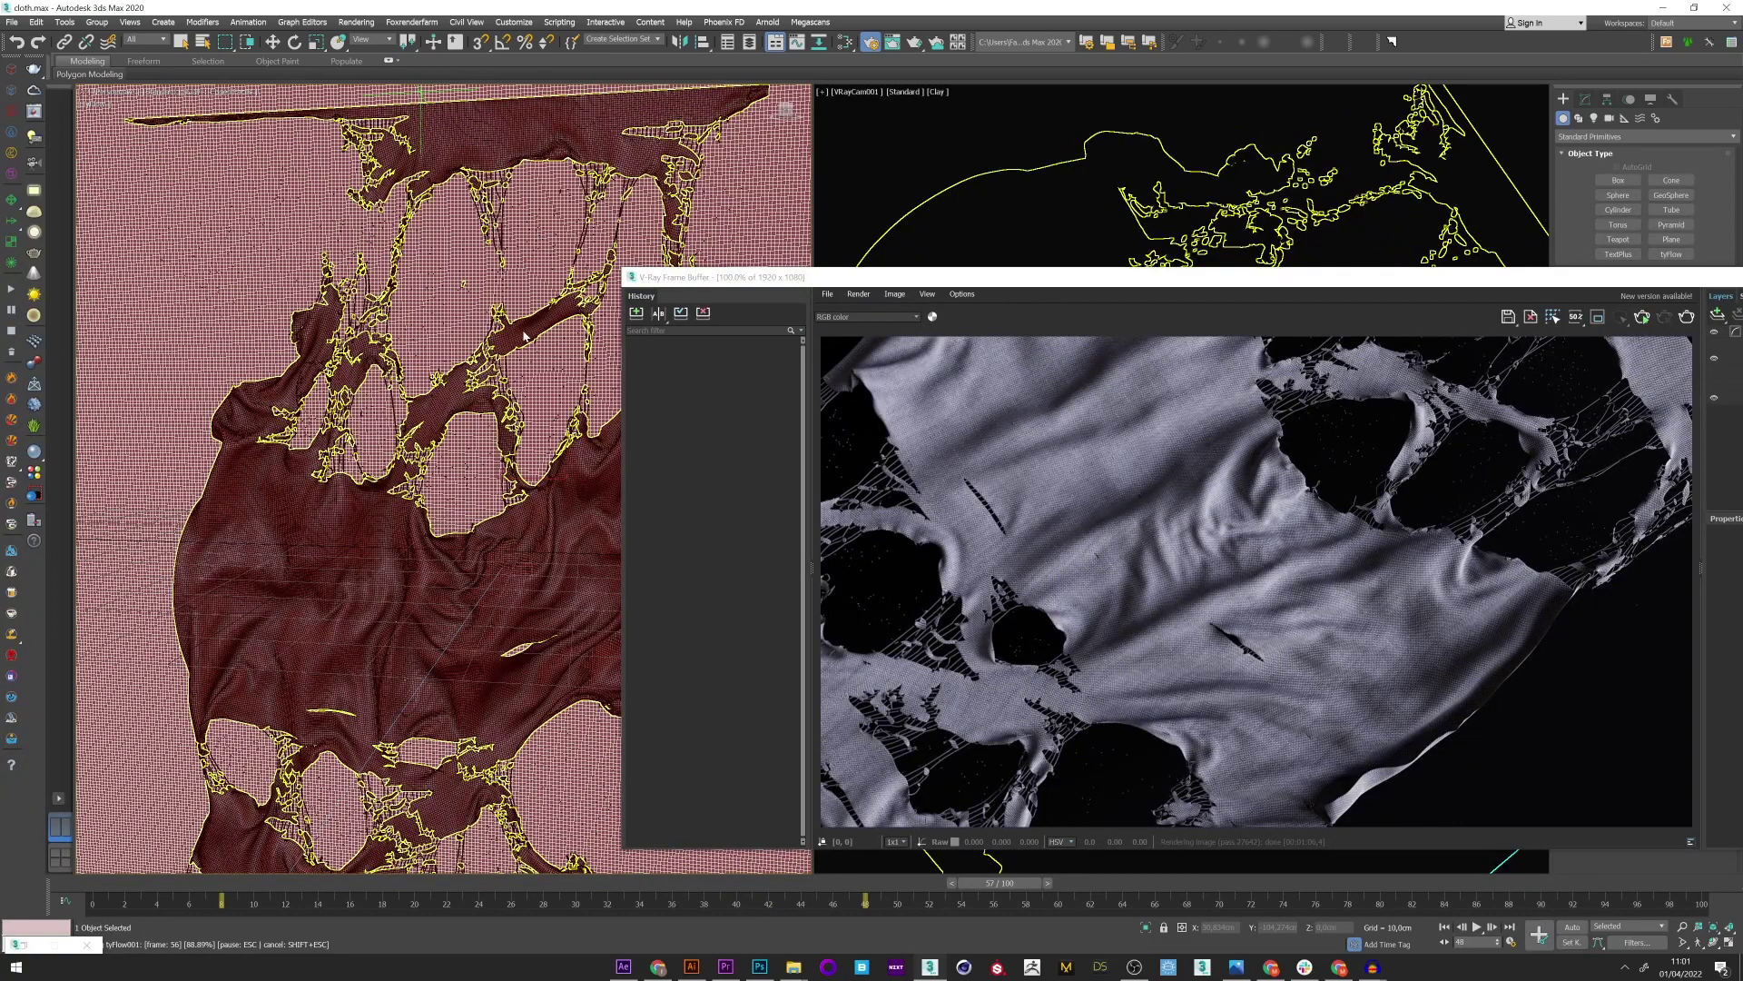
alt+middle_drag(524, 336, 411, 542)
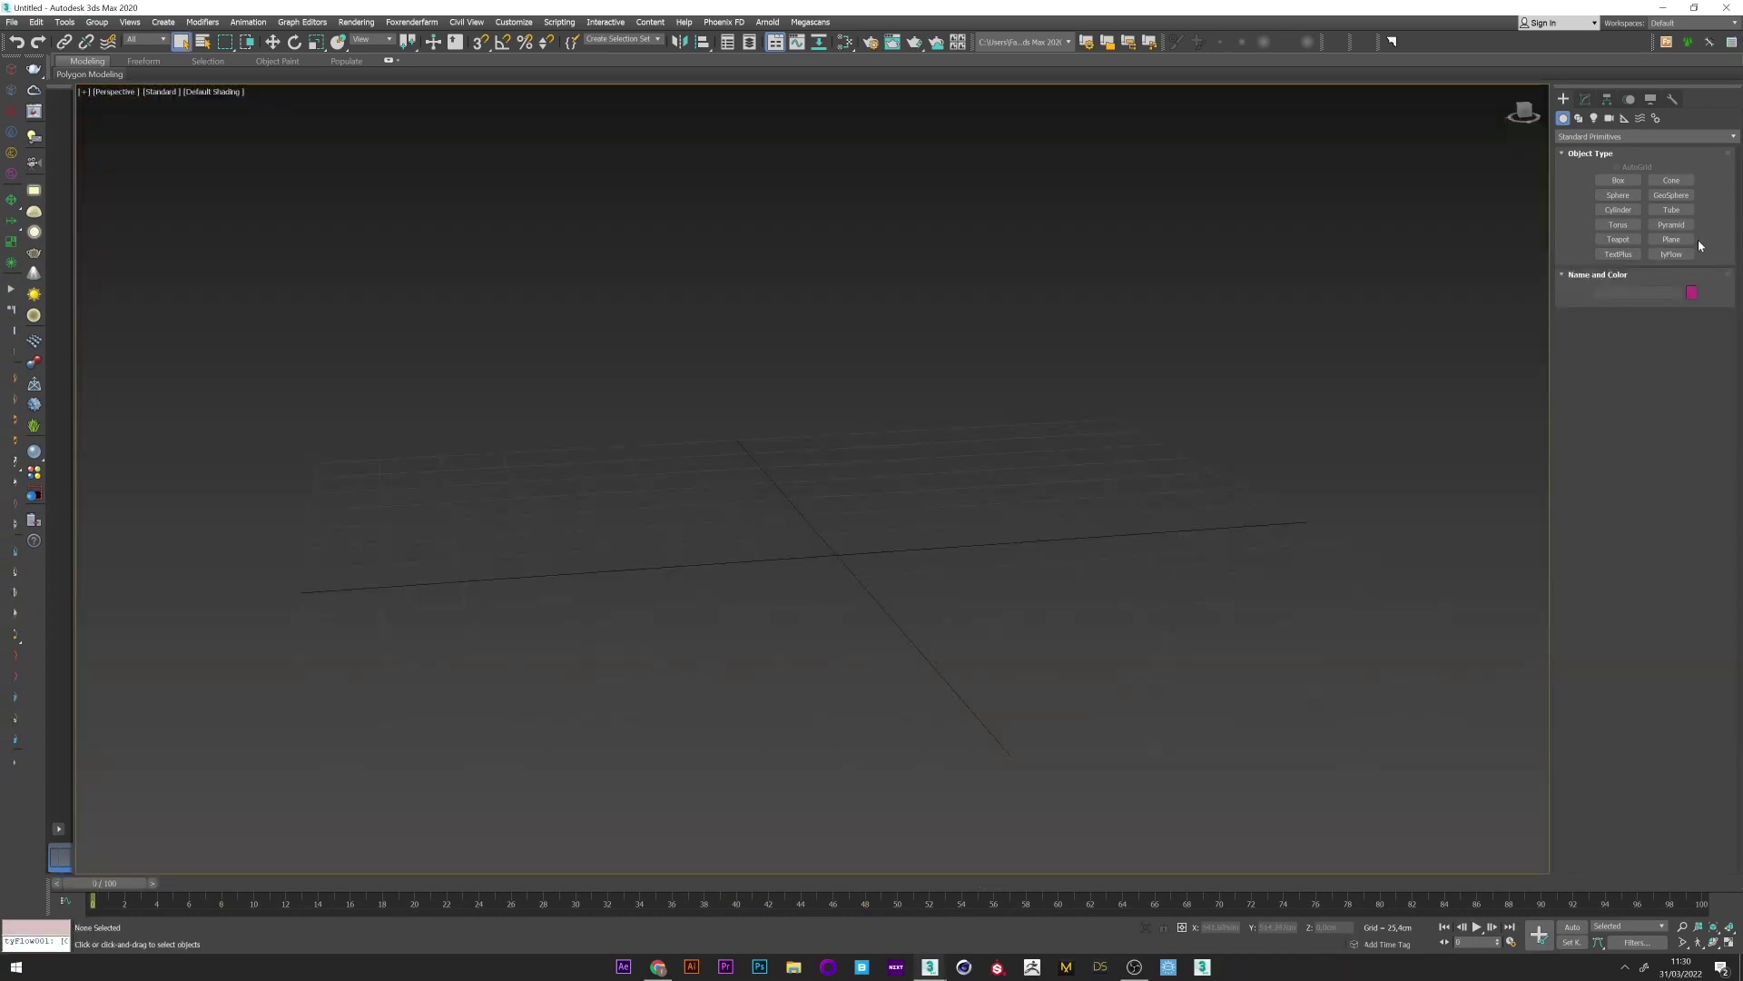
- Create a plane on the ground grid with length and width set to 200 cm
click(1672, 239)
drag(590, 454, 1255, 647)
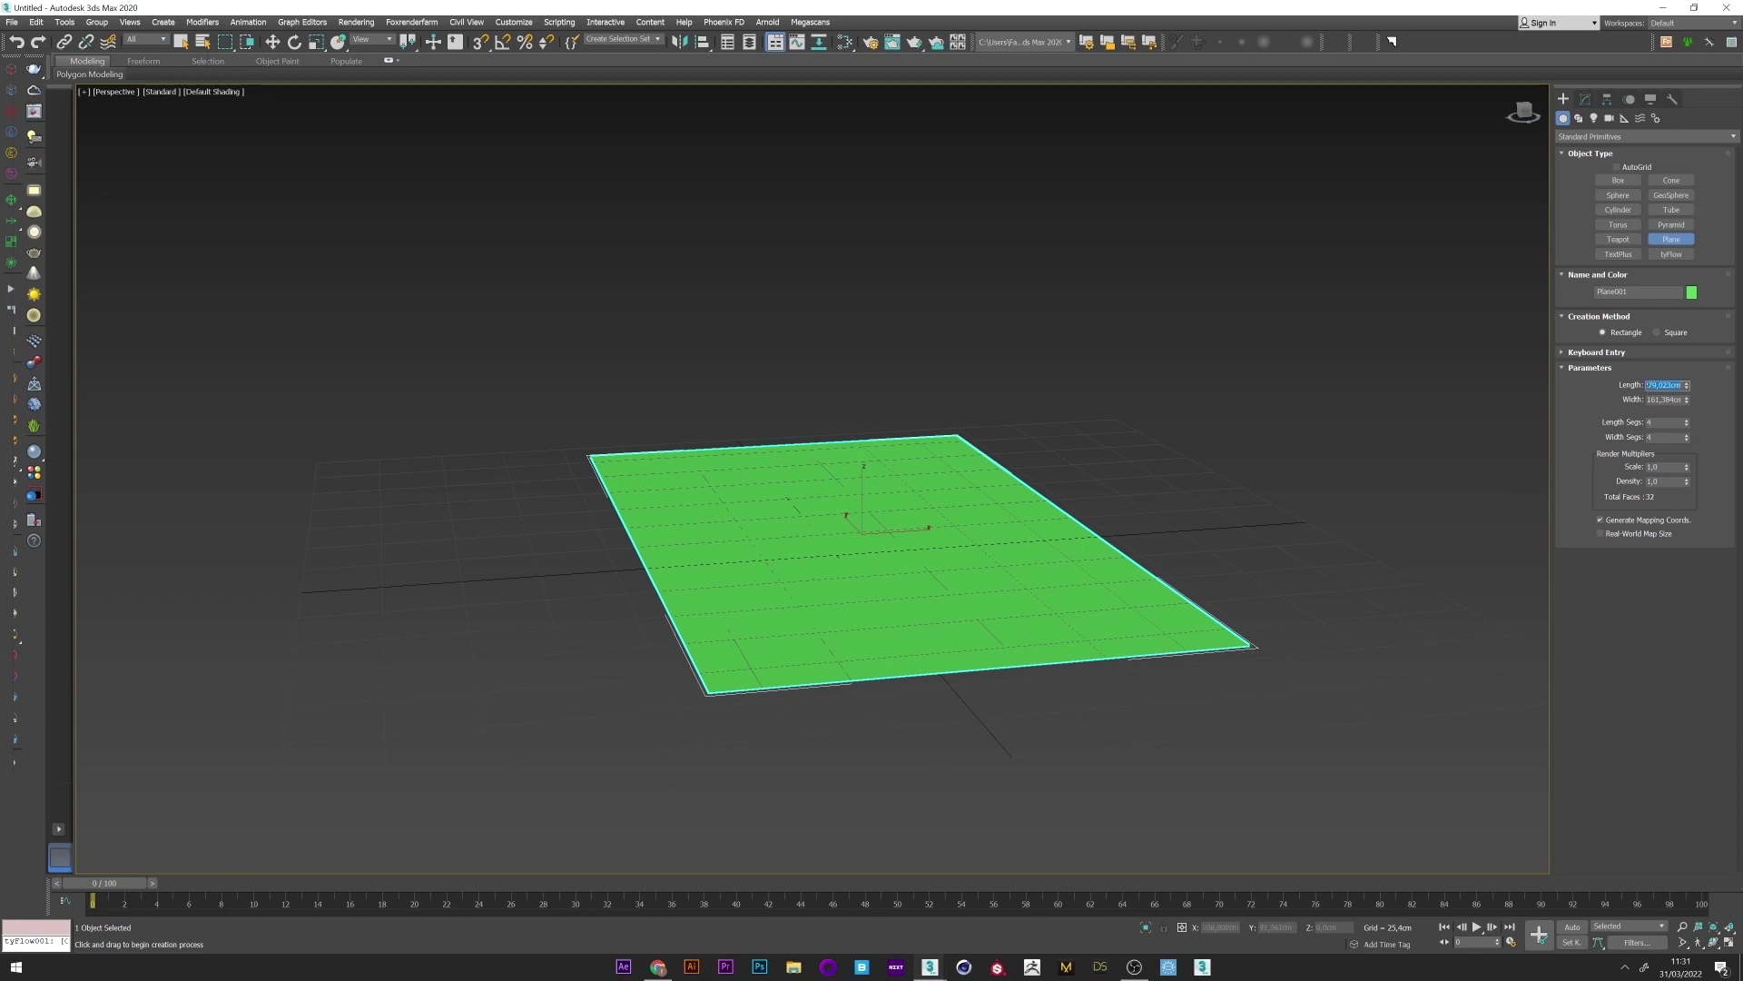
key(Tab)
text(200)
key(Return)
right_click(950, 505)
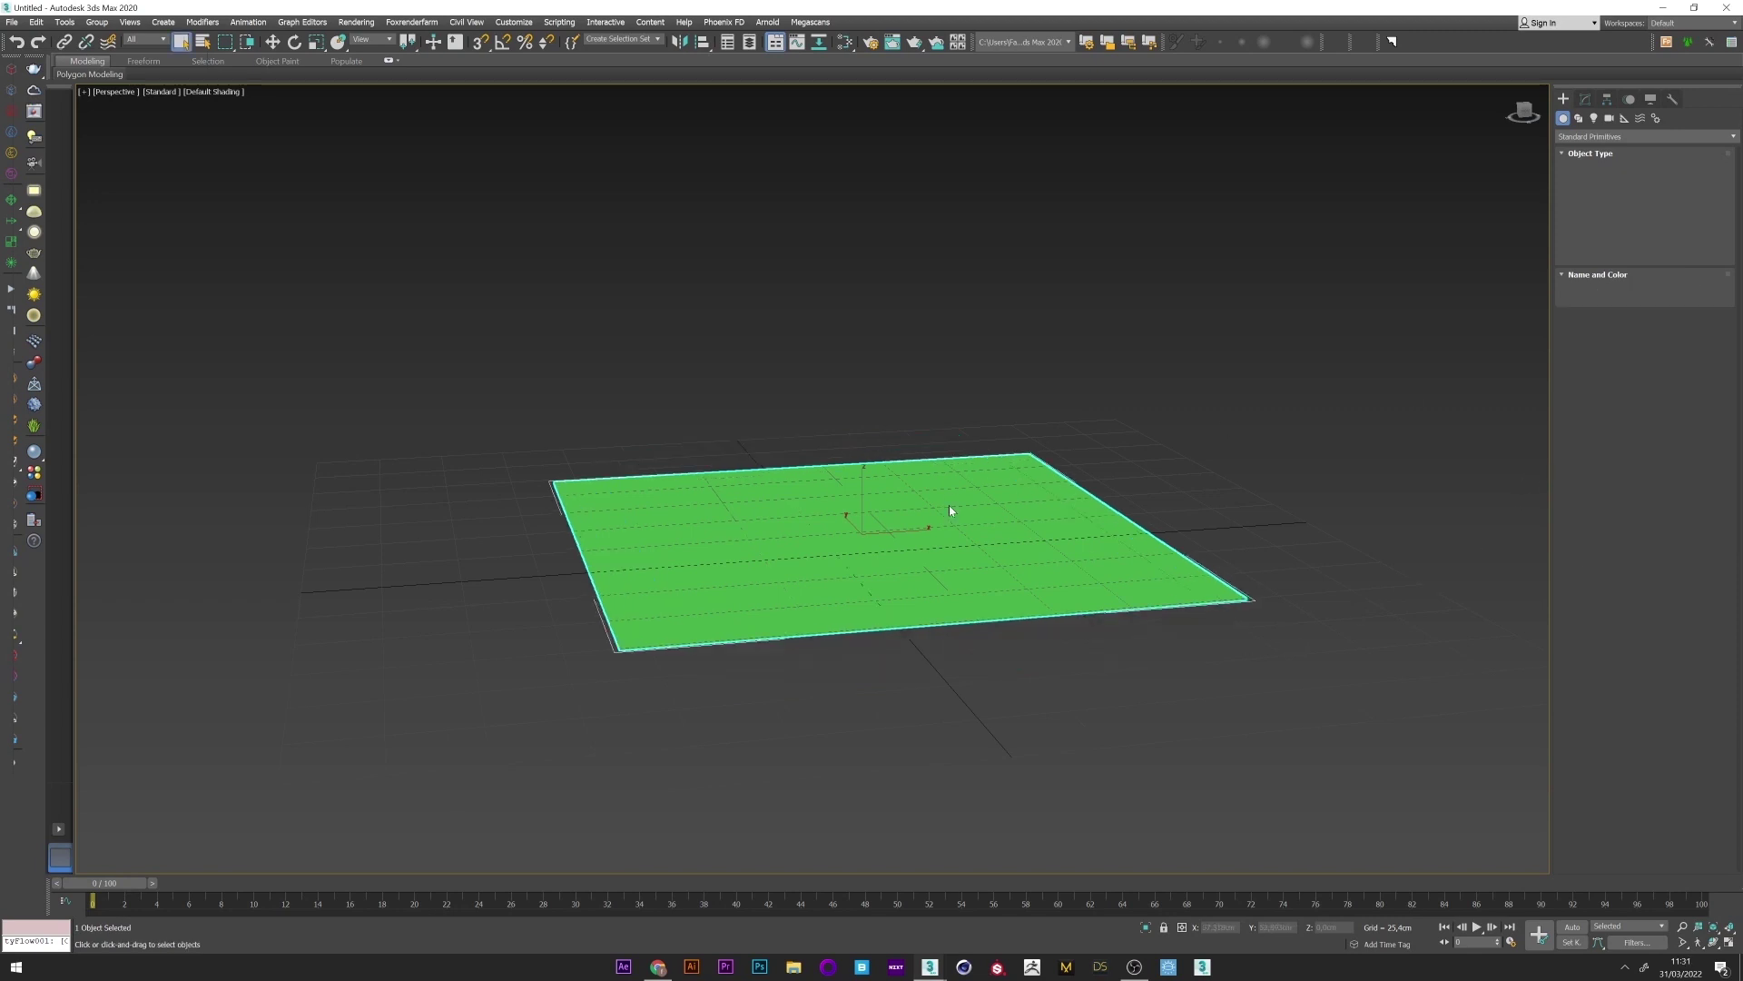
- Rotate the plane 90° about the X axis so it stands upright
right_click(950, 506)
click(948, 513)
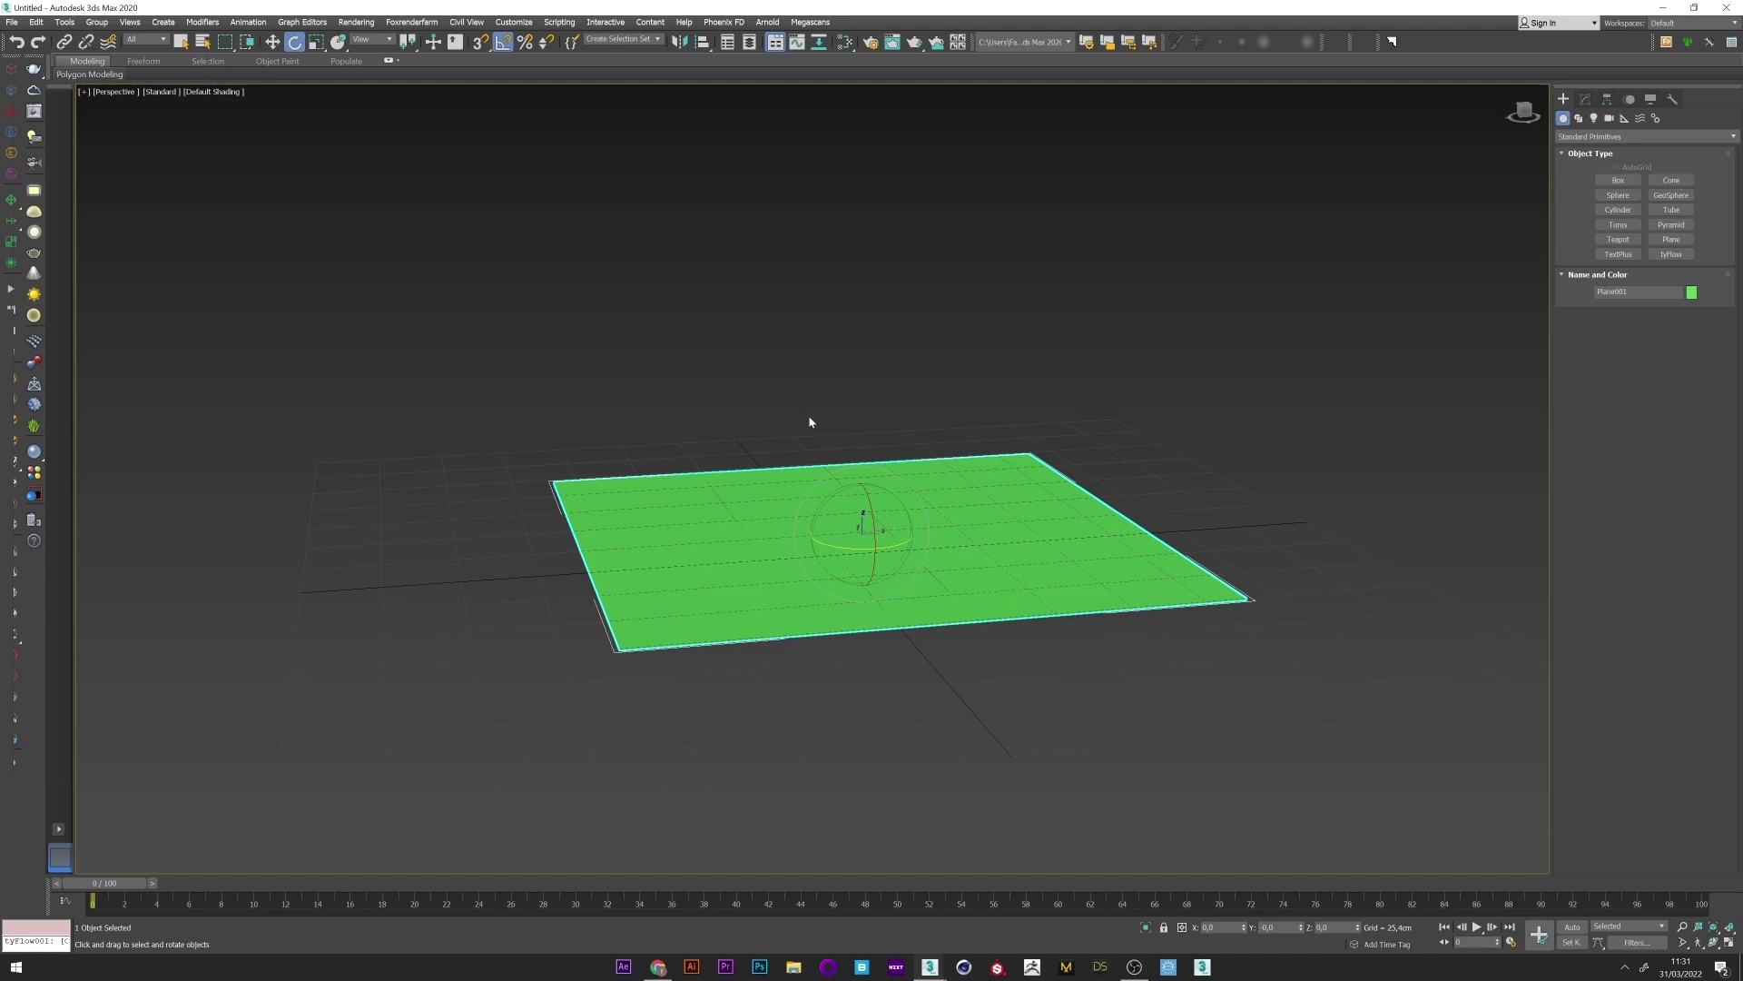
drag(869, 558, 873, 539)
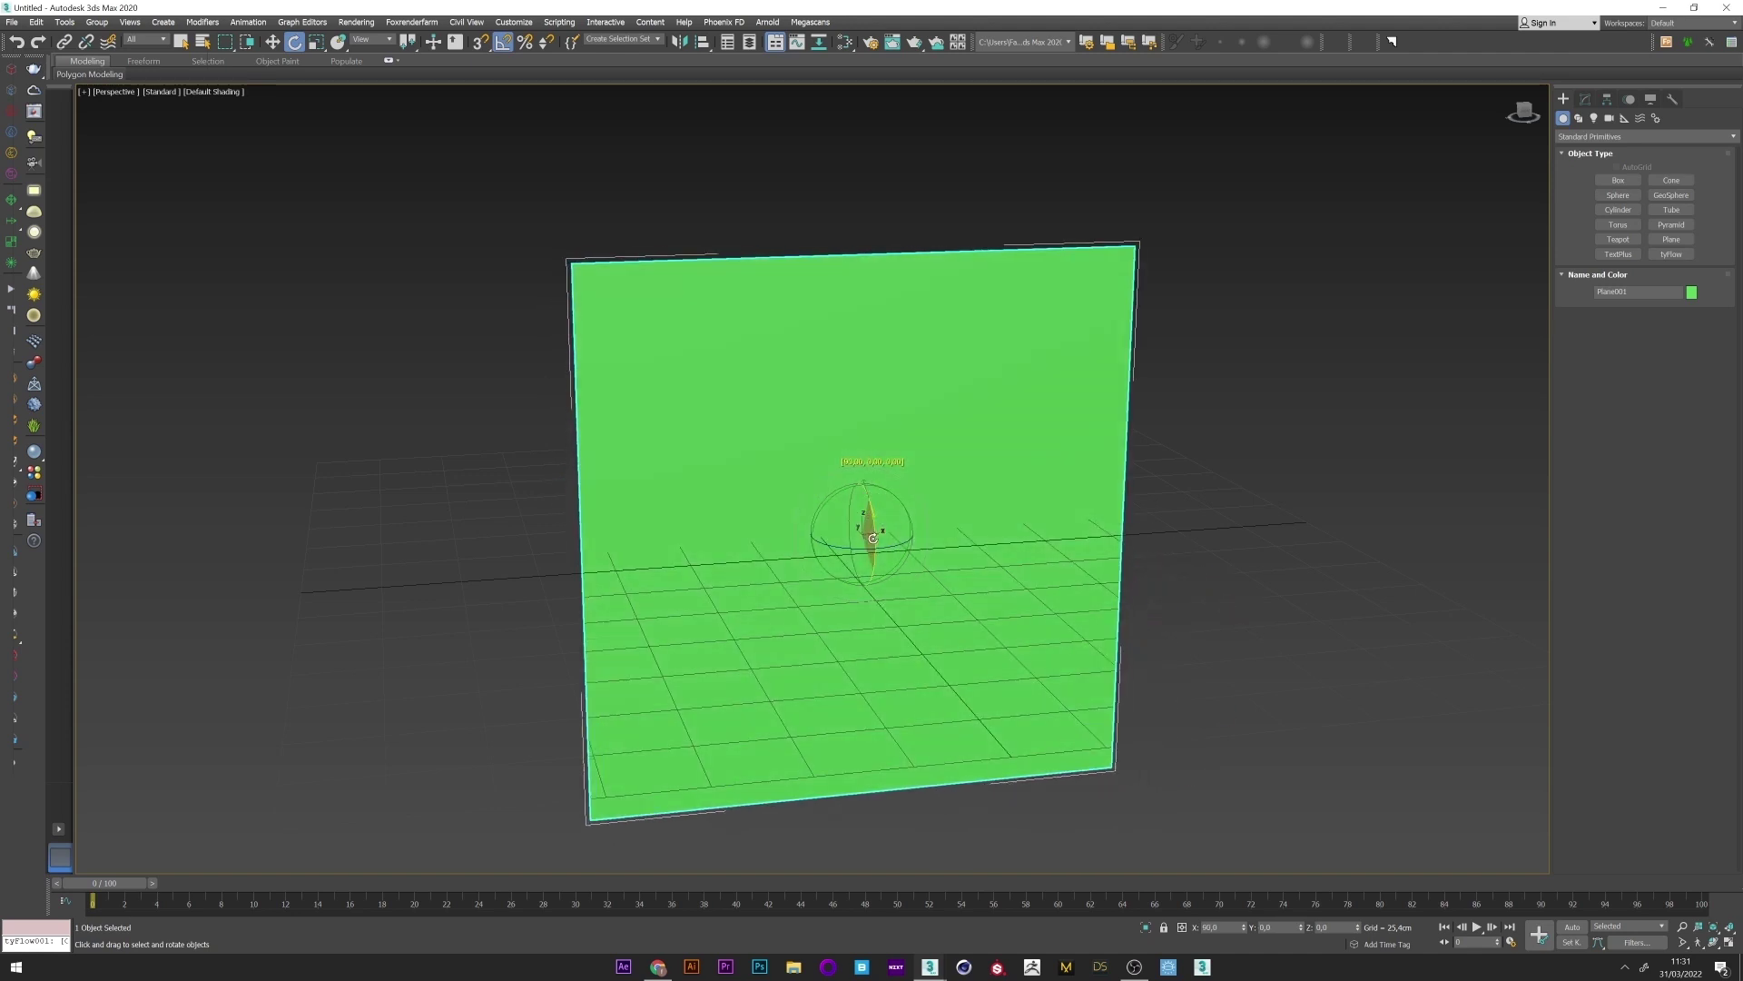
- Show edged faces and set the plane's length and width segments to 100 each
click(1585, 99)
alt+middle_drag(1103, 445, 1019, 459)
key(F4)
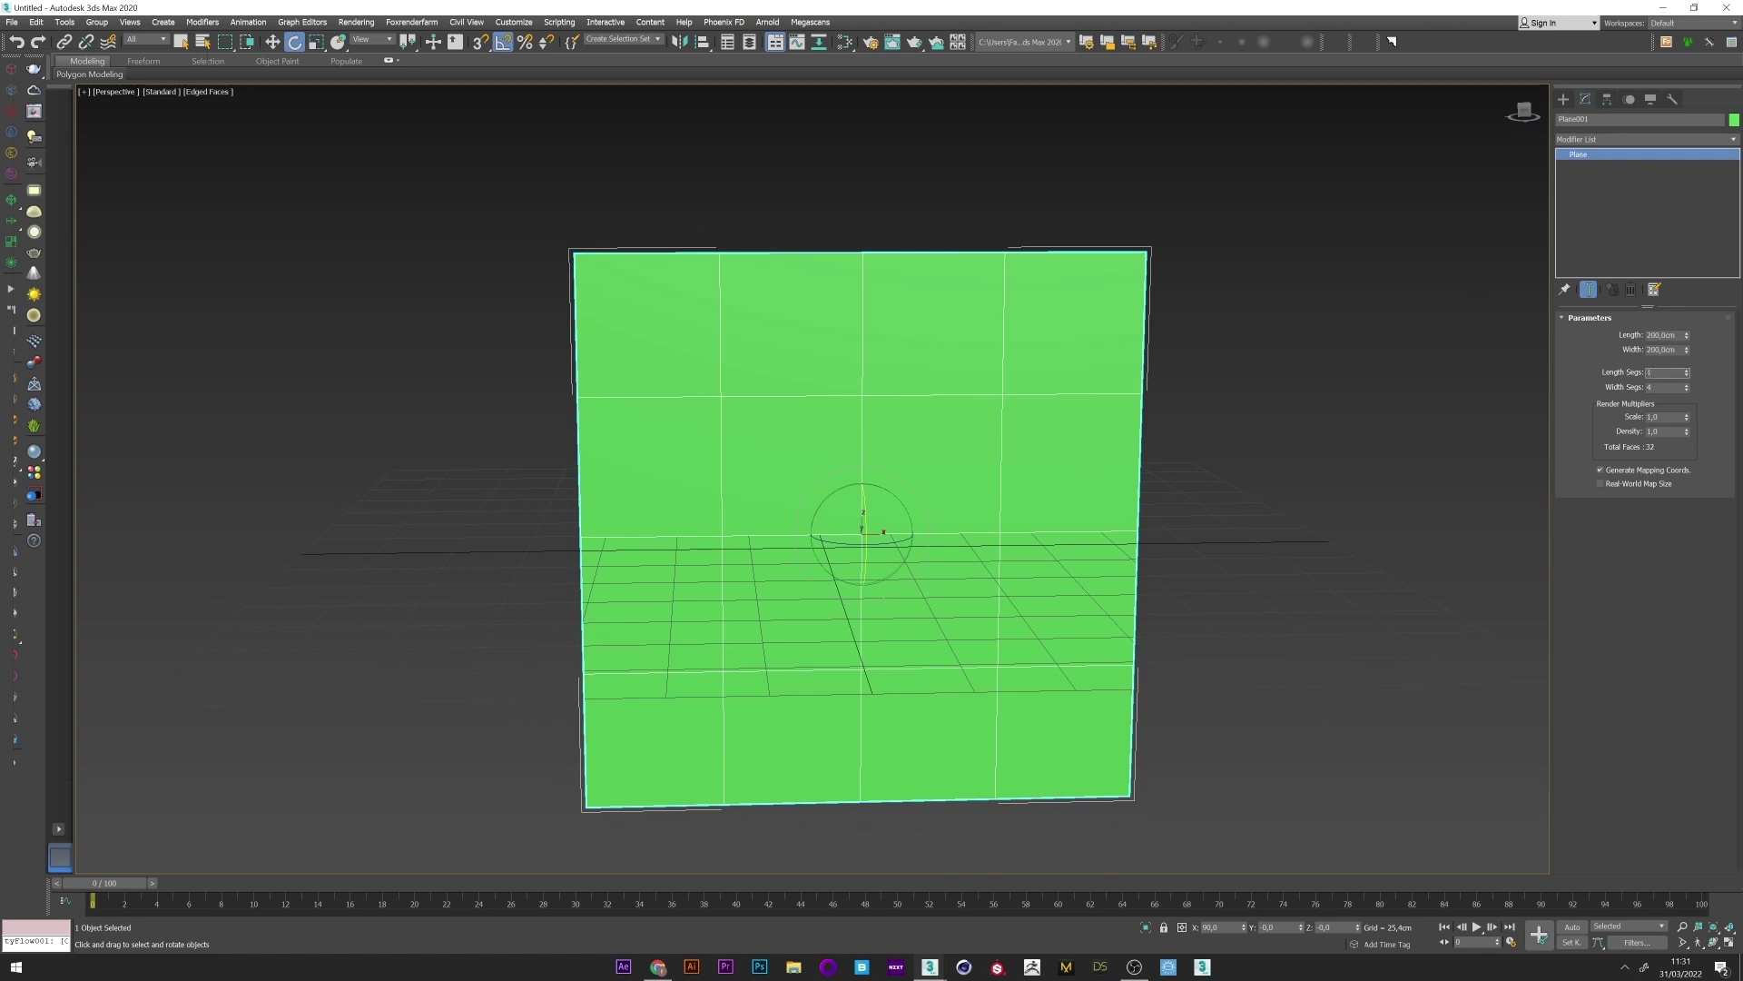
key(Tab)
text(100)
key(Return)
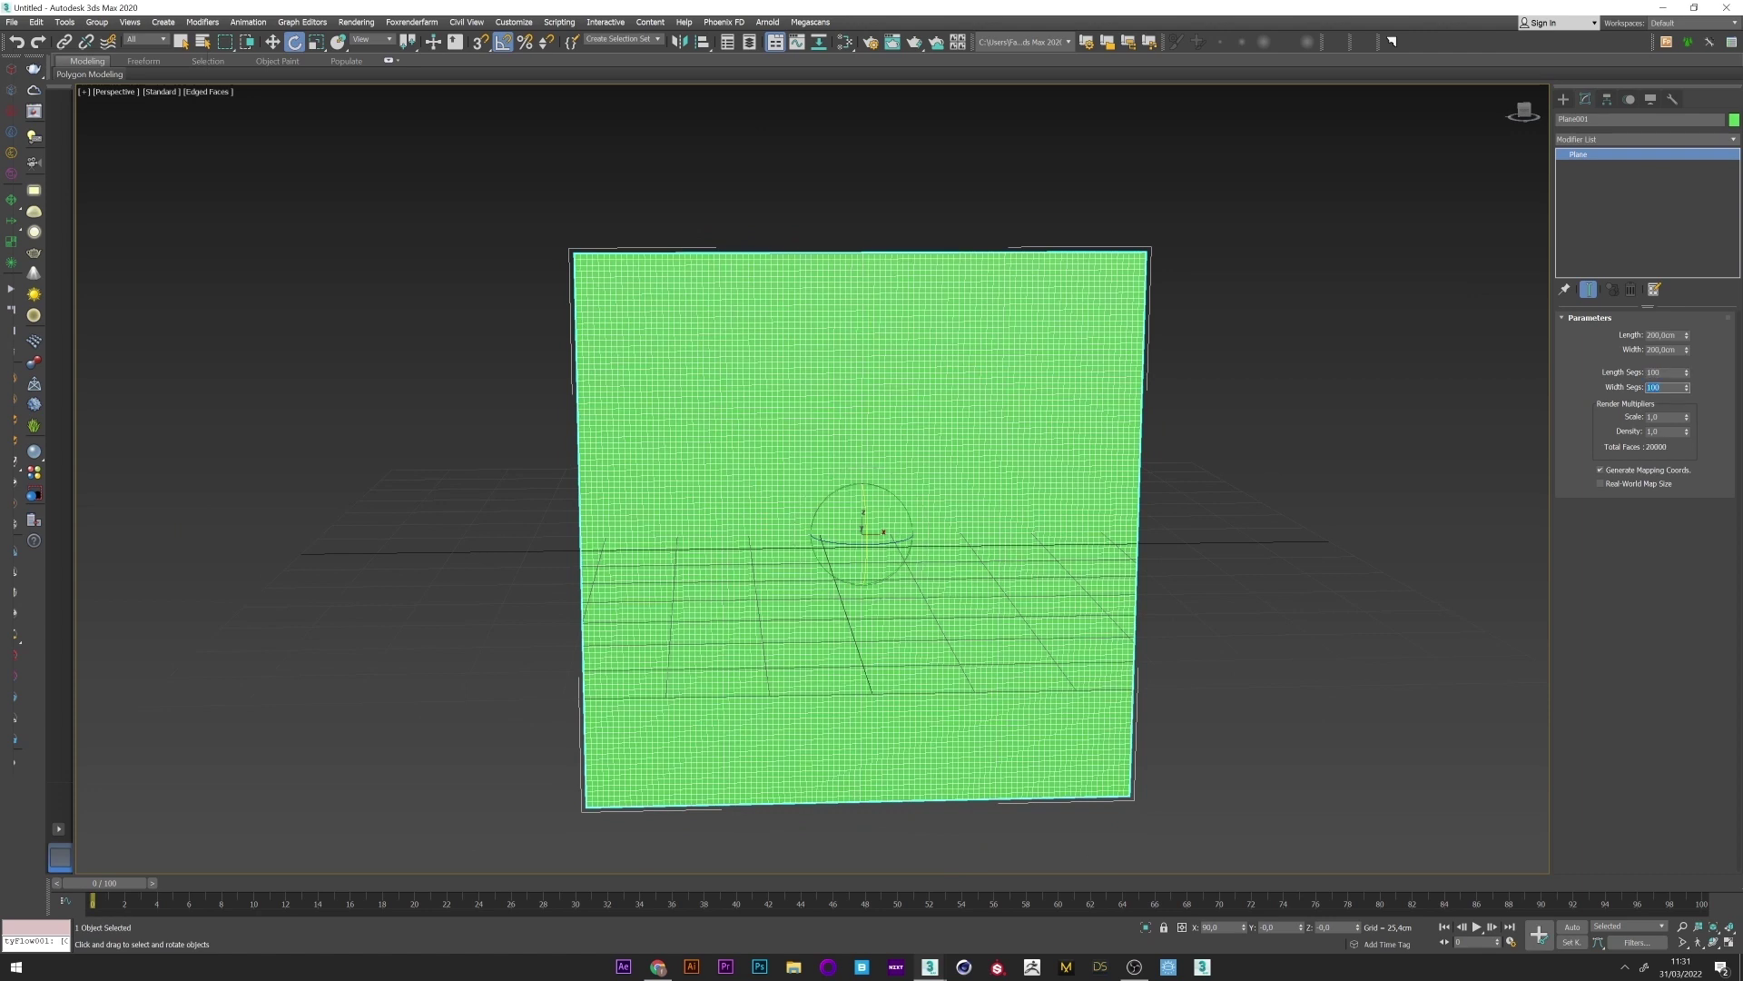
alt+middle_drag(1032, 389, 953, 363)
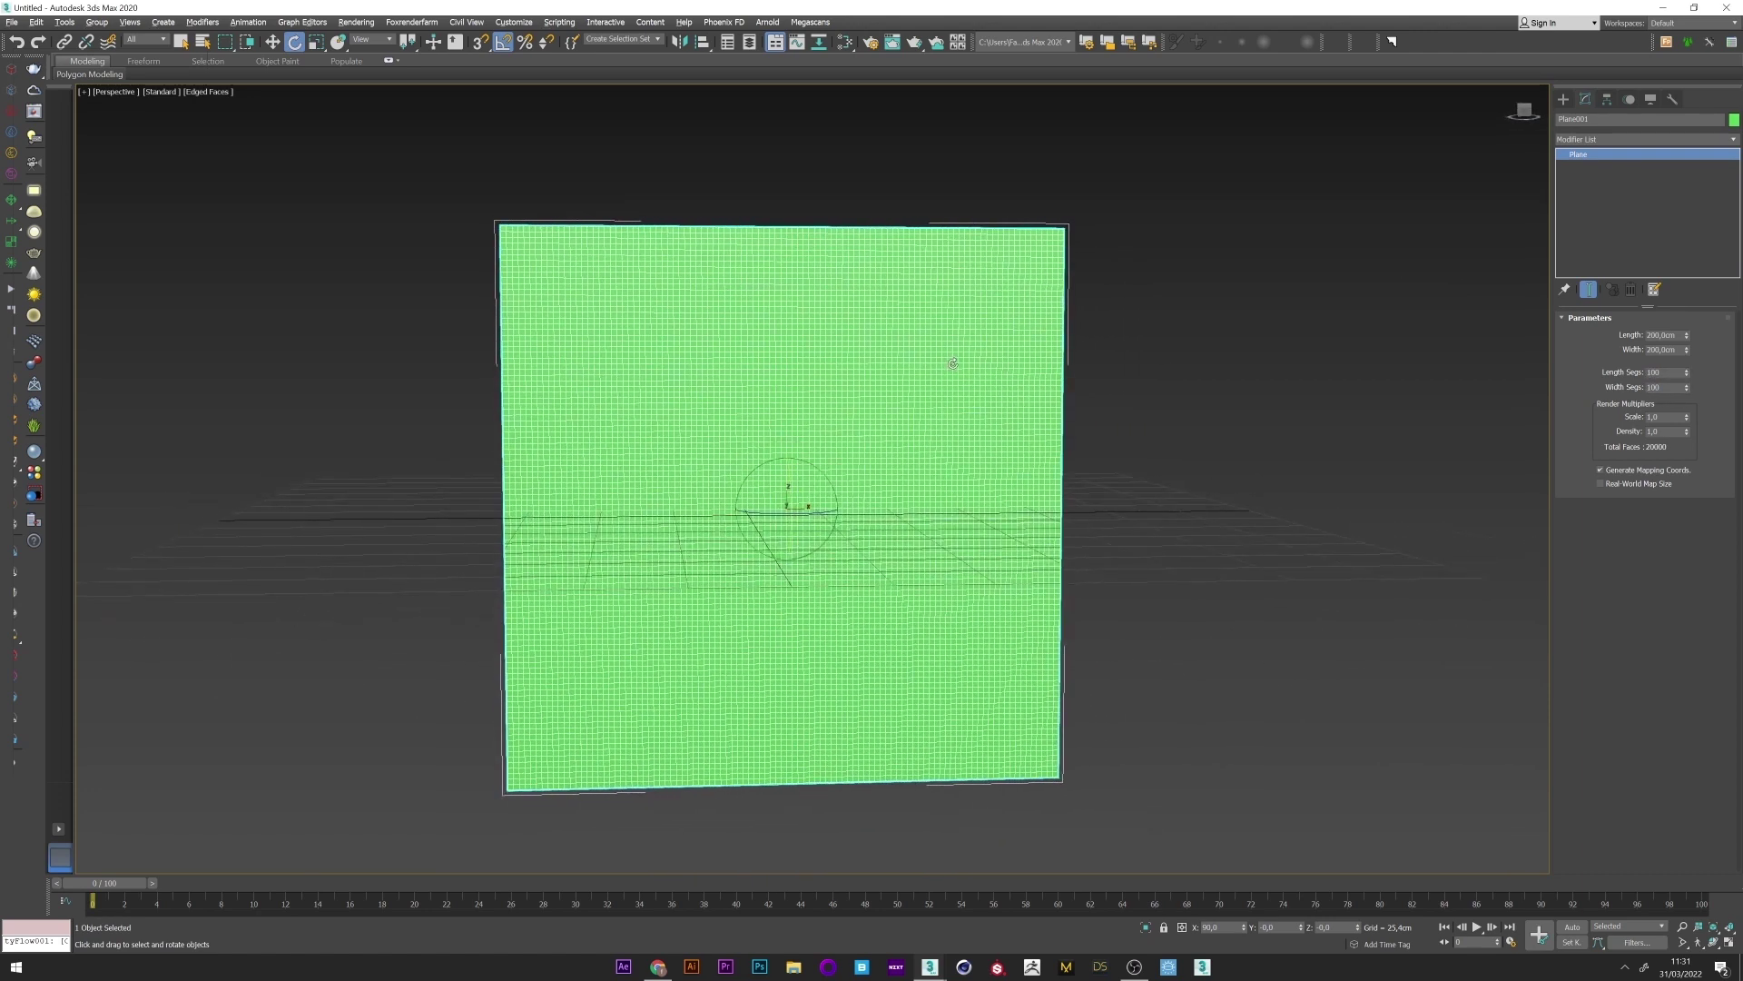
- Create a tyFlow object beside the plane and open its editor, moved clear of the plane
click(1562, 98)
click(1672, 254)
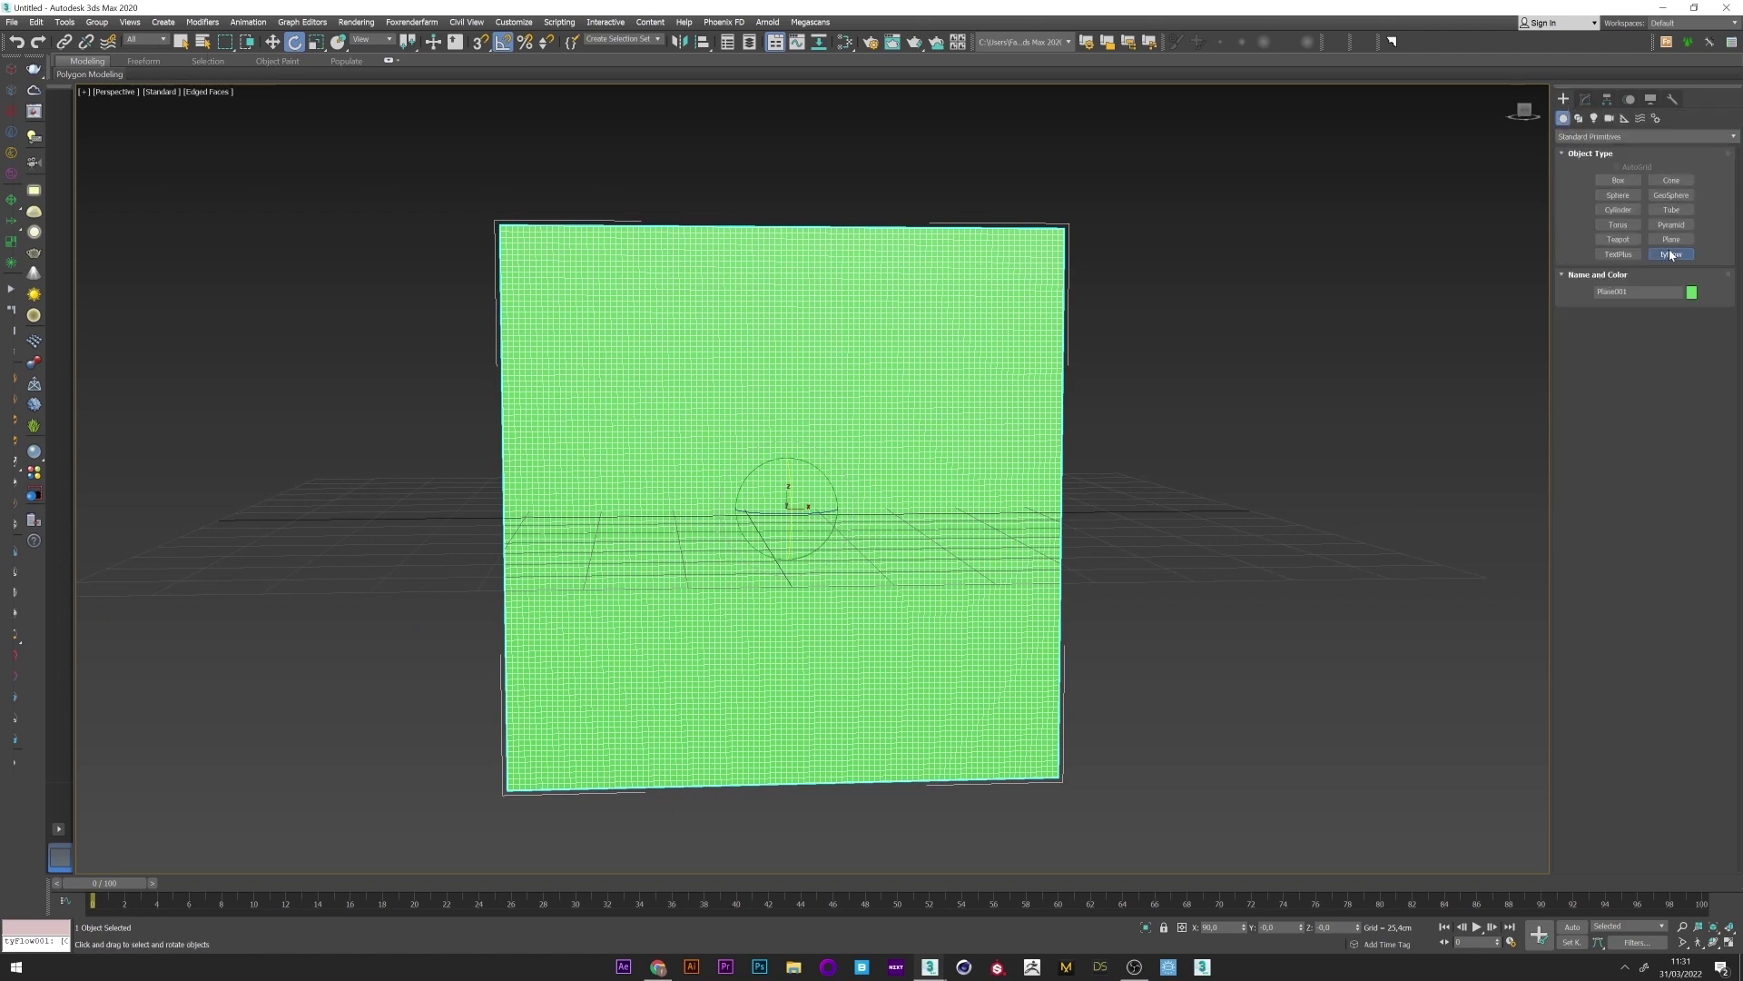
drag(1406, 564, 1409, 590)
click(1586, 101)
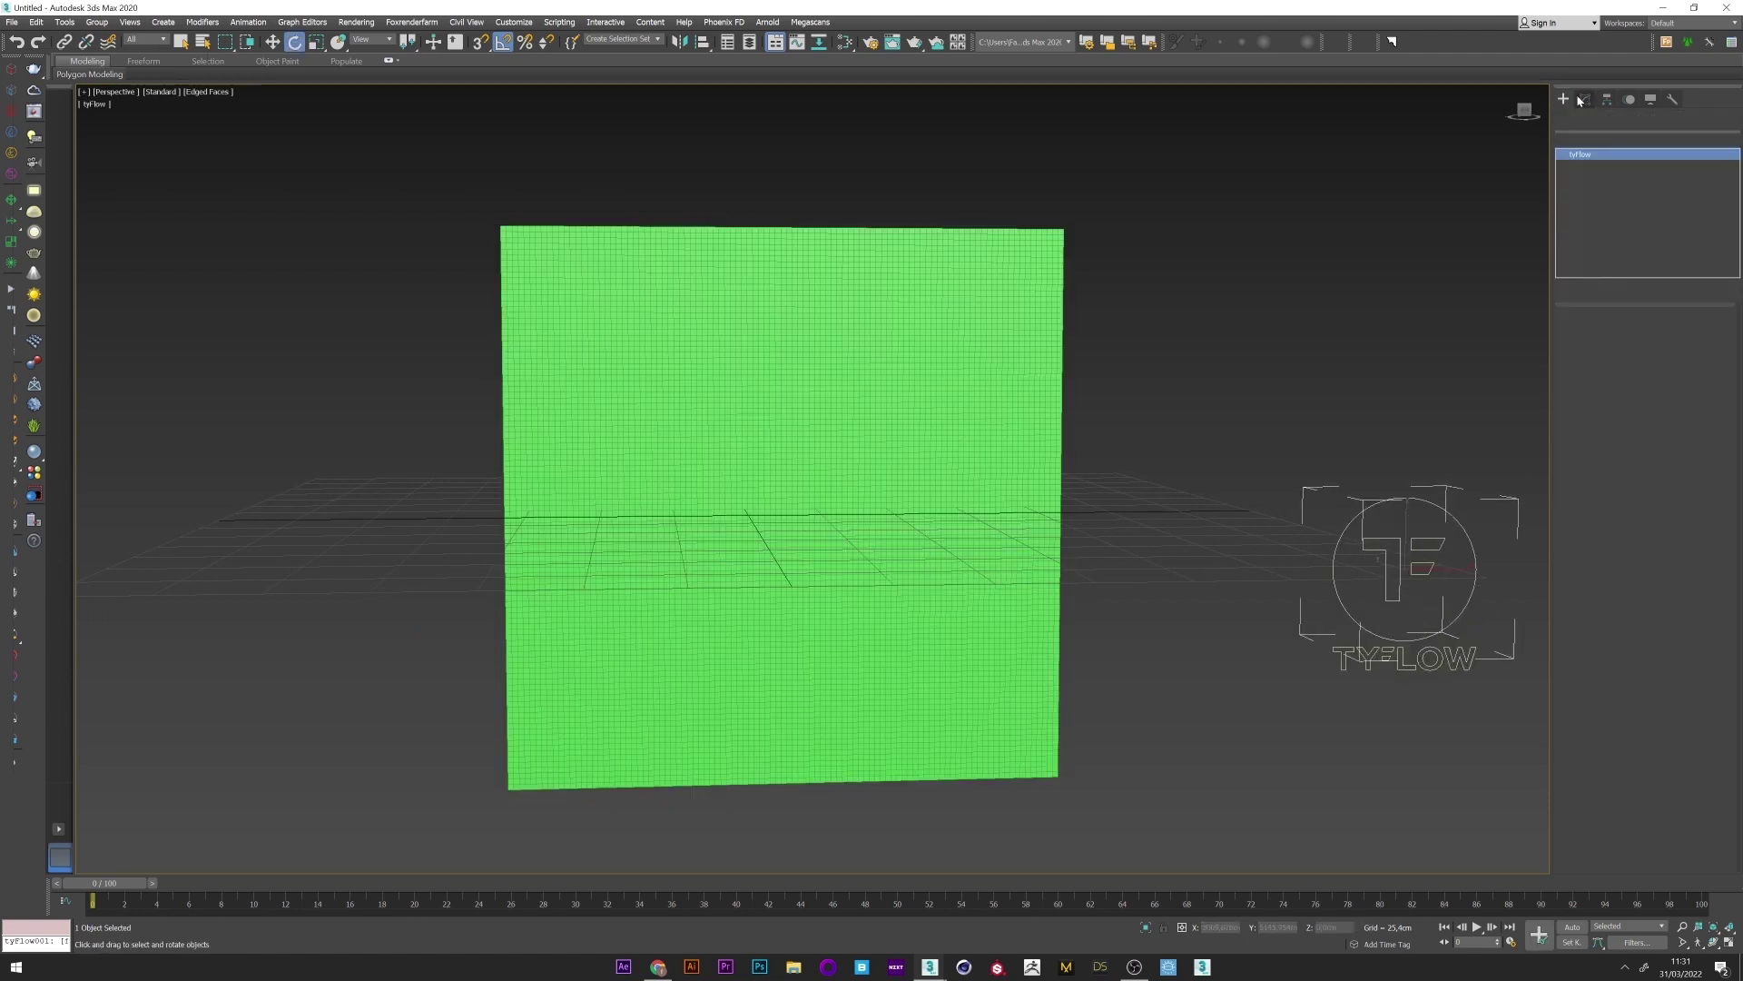
click(1635, 349)
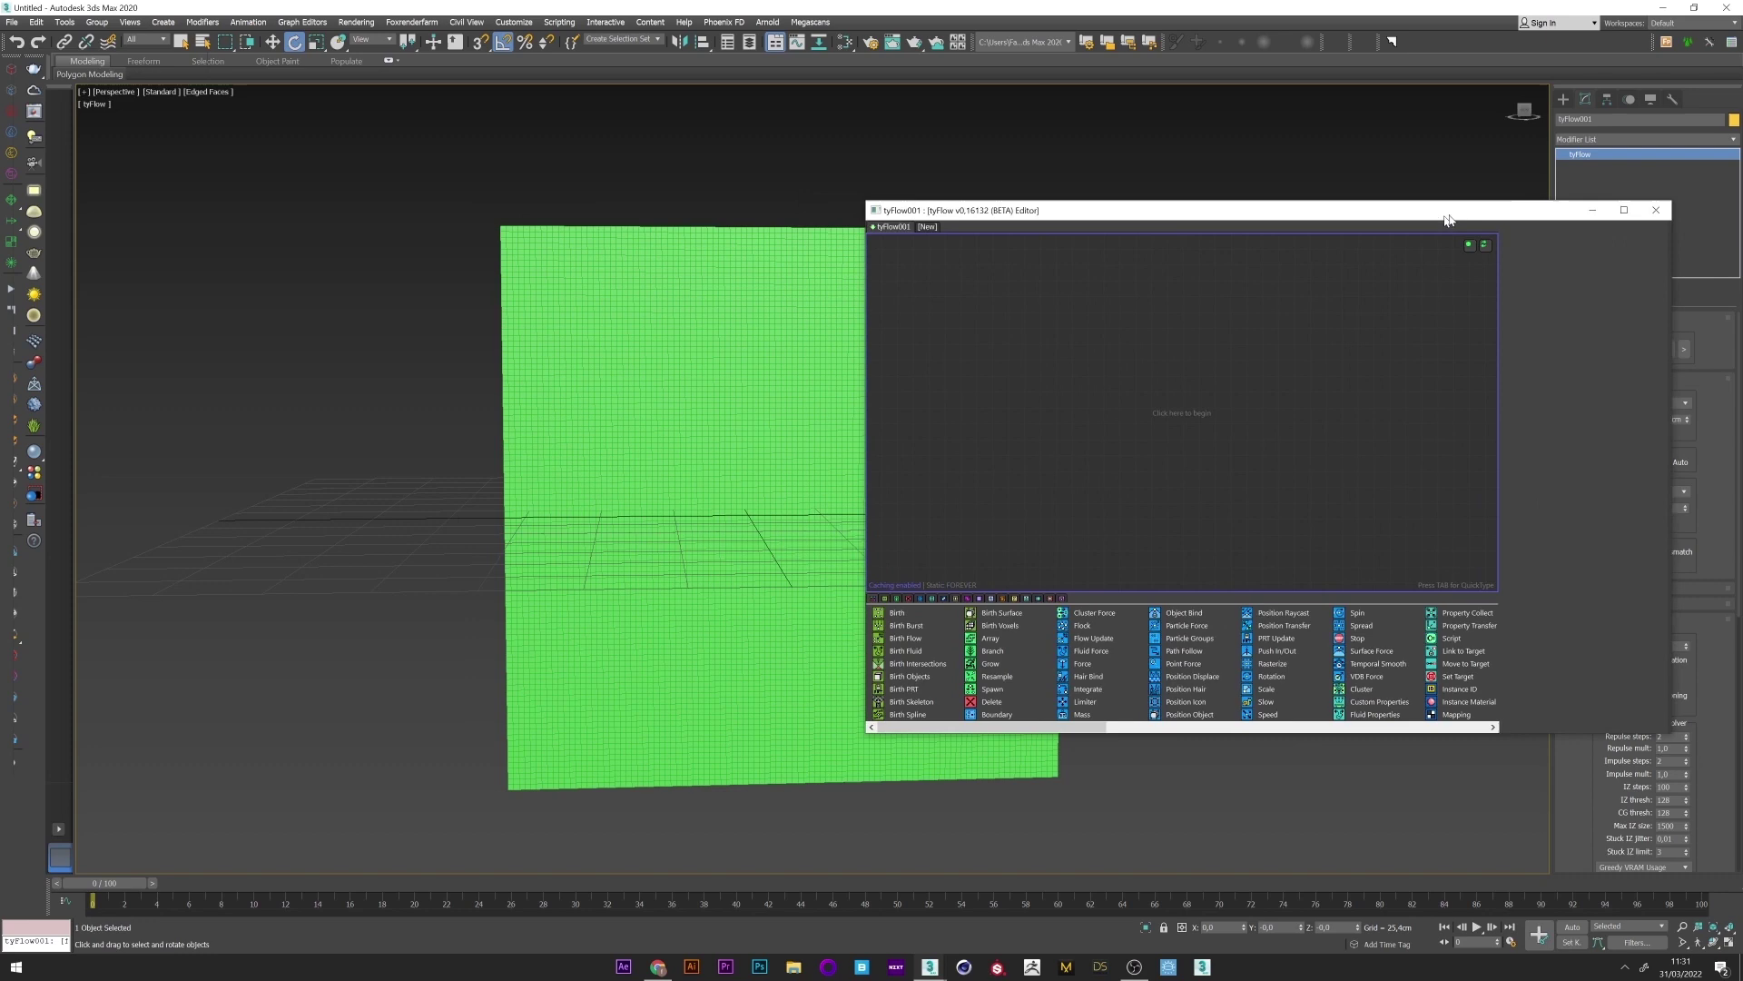
drag(883, 432, 1113, 440)
- In the front view, create a Point helper at the middle of the plane's top edge
middle_drag(829, 449, 678, 448)
scroll(678, 448, up, 1)
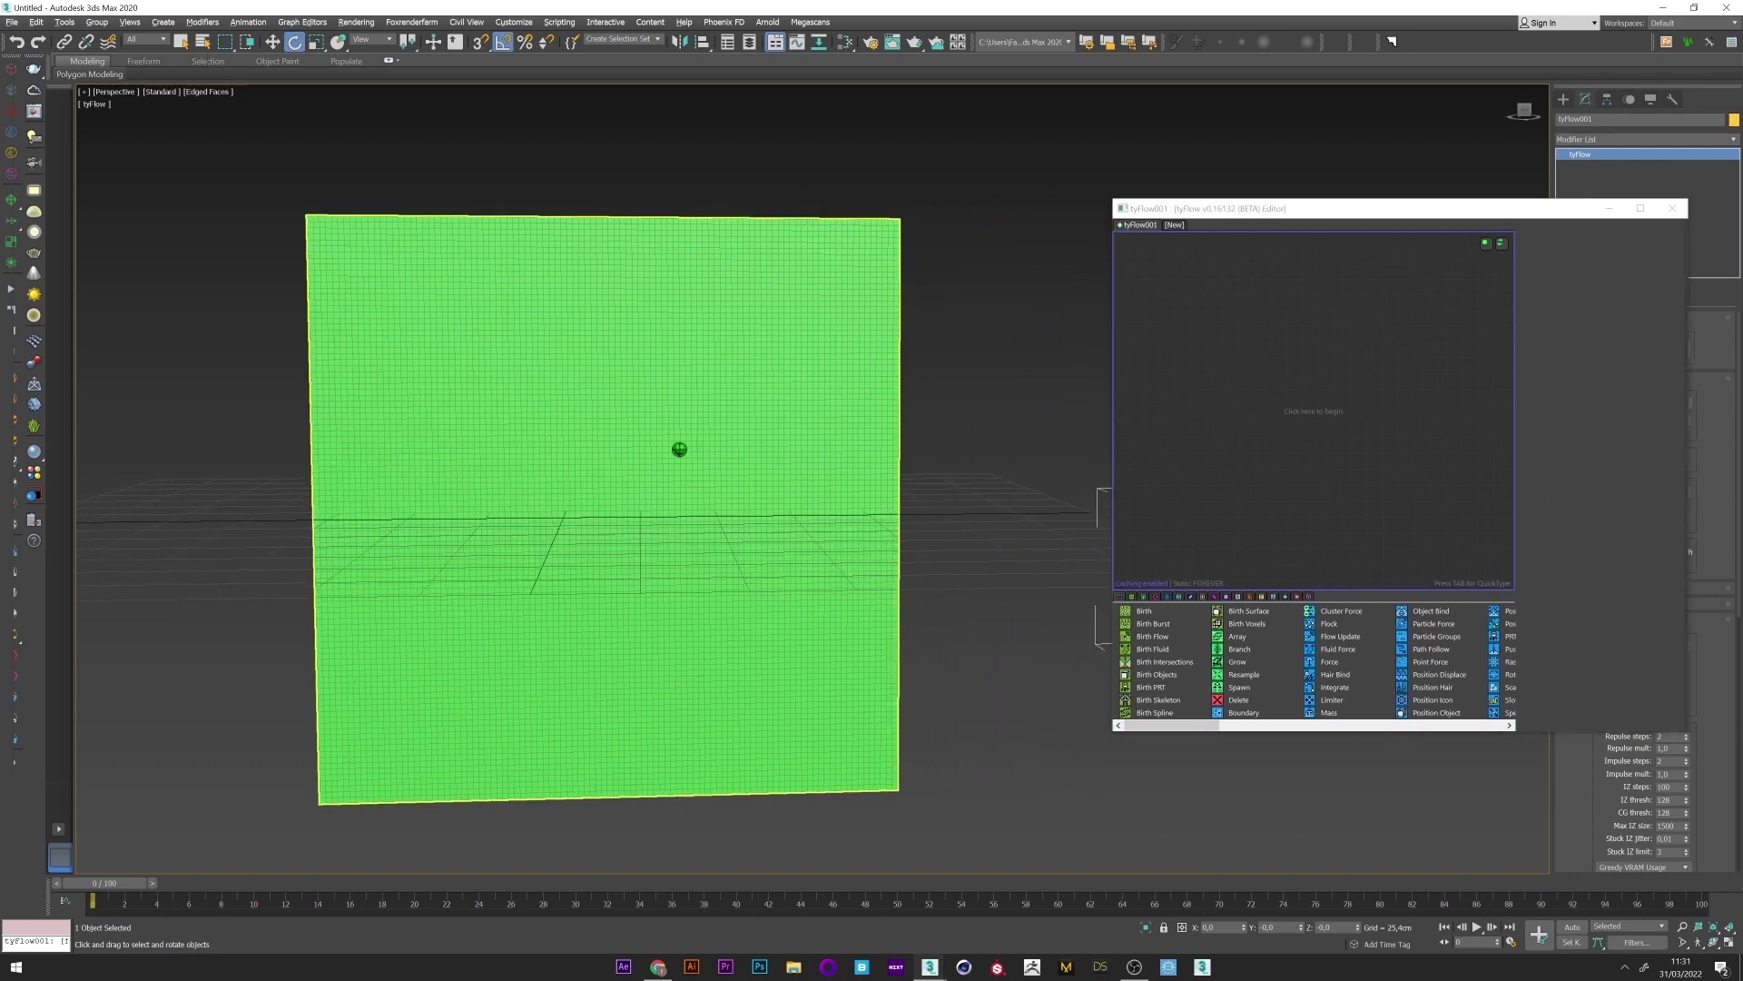
key(f)
middle_drag(824, 405, 579, 345)
scroll(482, 436, up, 5)
middle_drag(618, 701, 636, 668)
drag(1557, 214, 1471, 289)
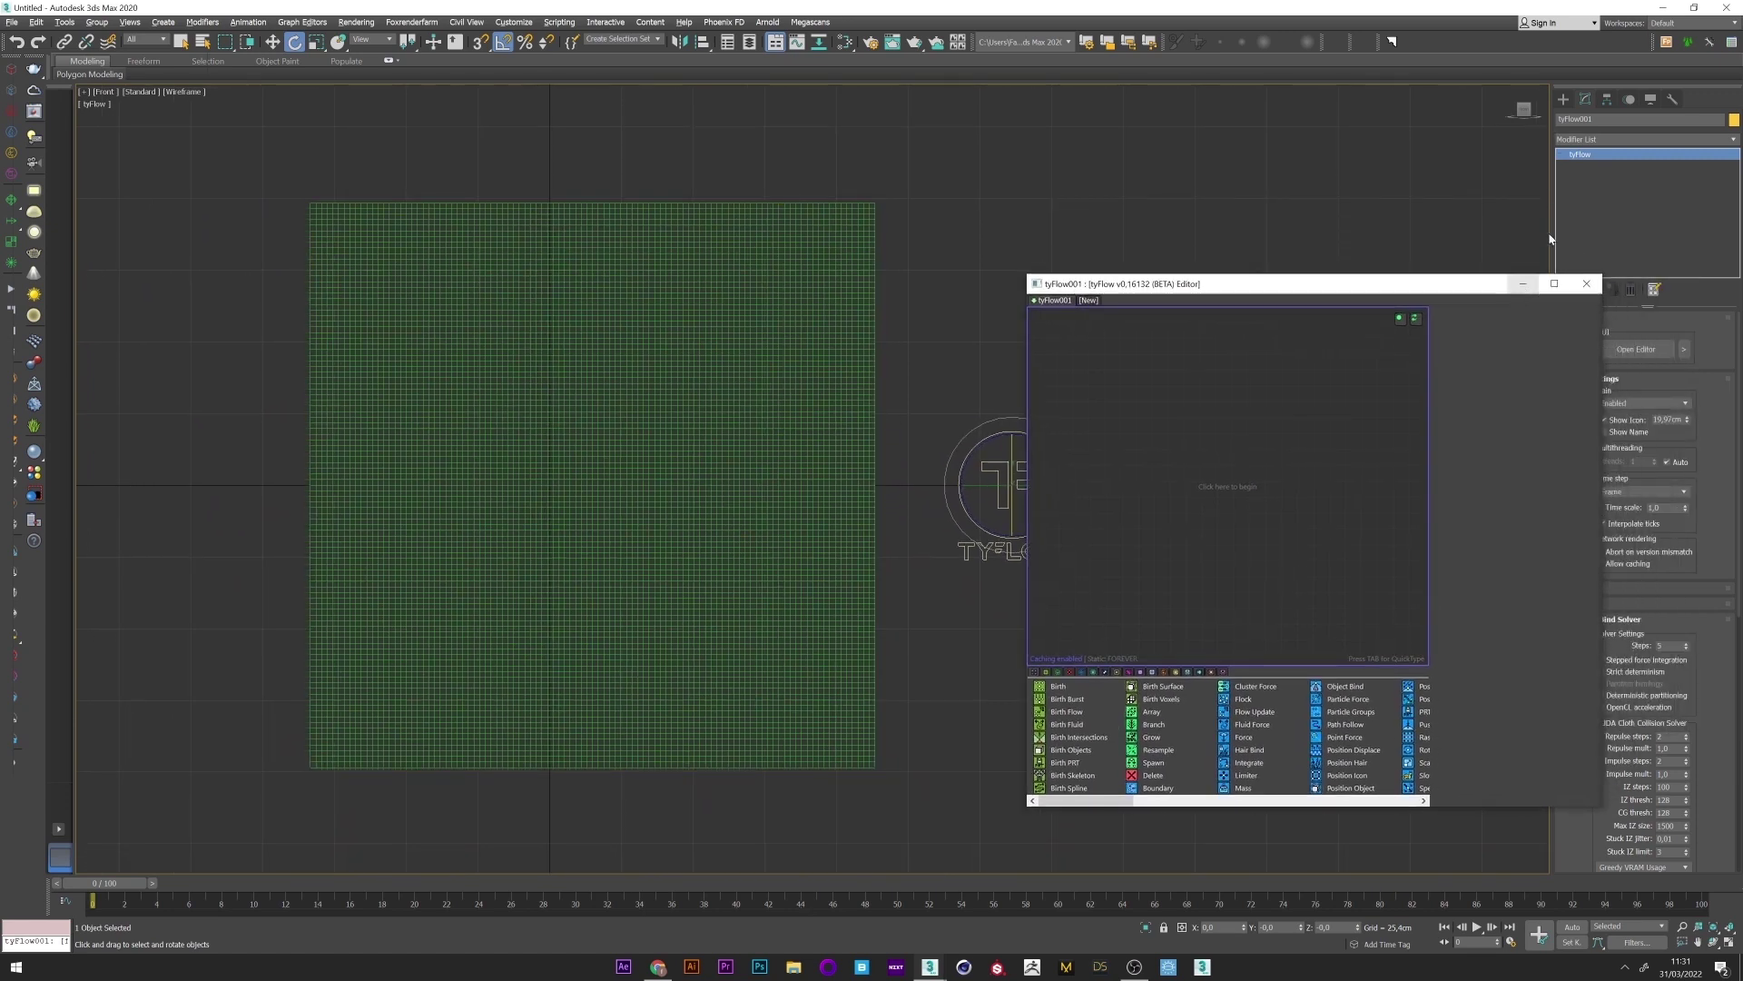
click(1562, 98)
click(1623, 119)
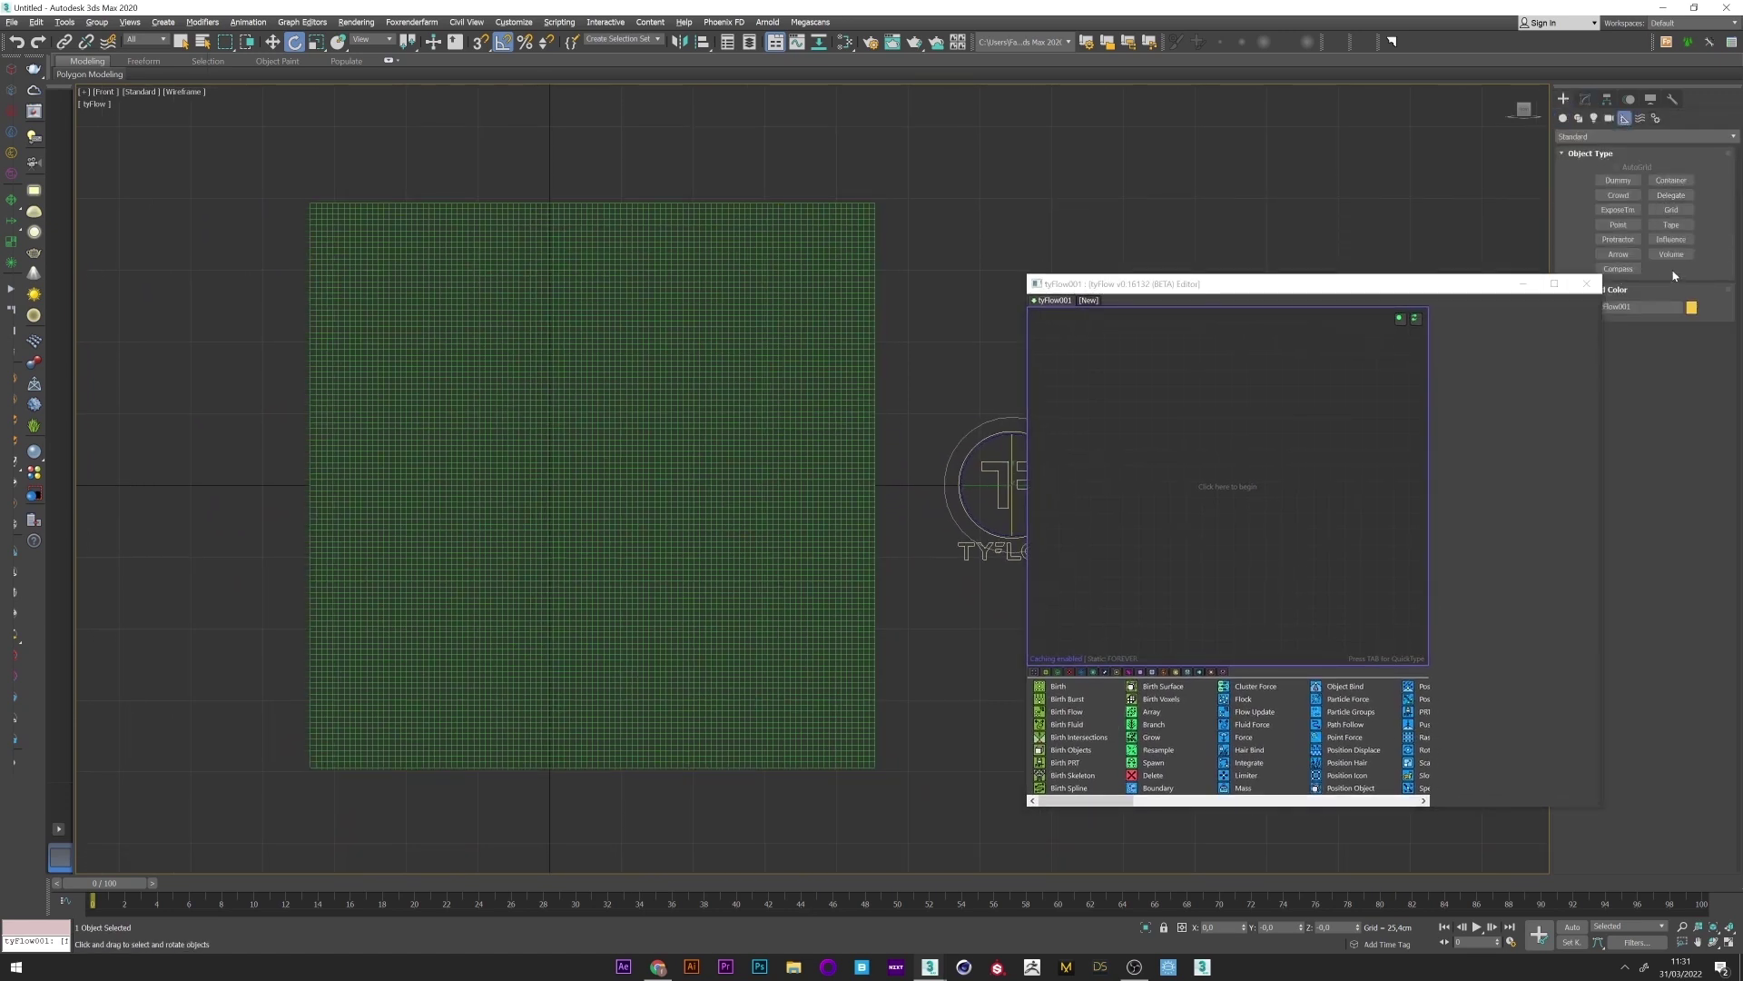
click(1618, 224)
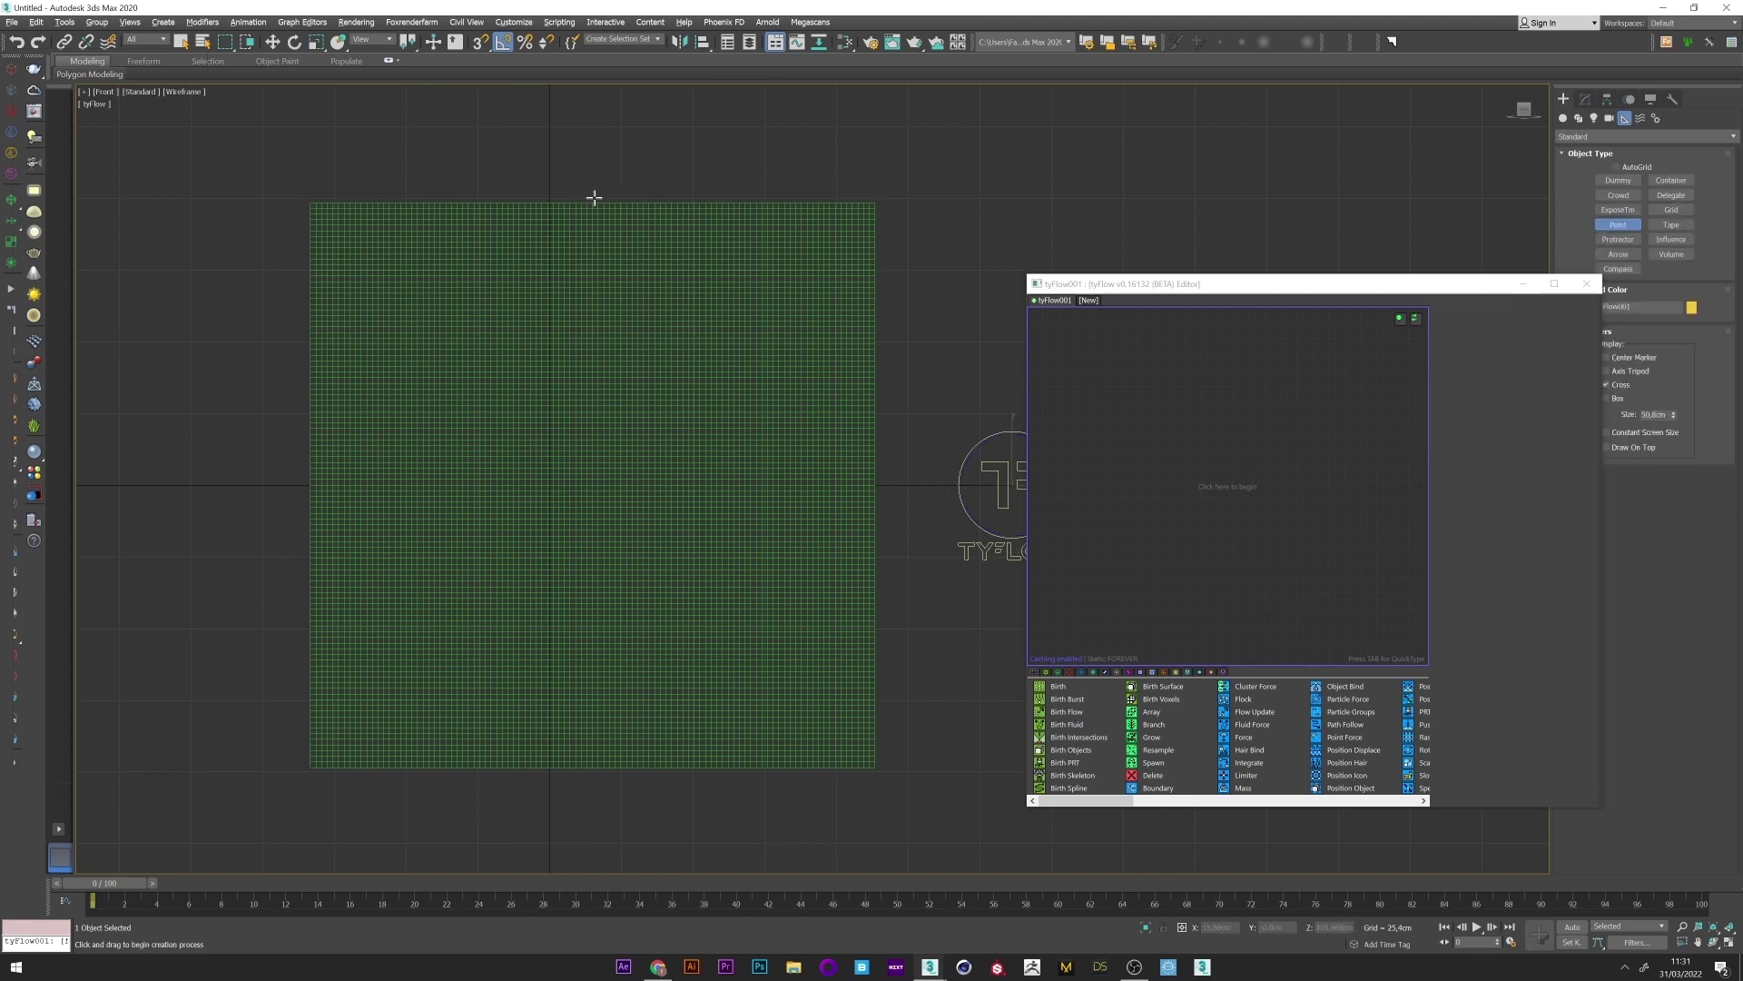
click(593, 200)
right_click(592, 174)
- Copy the Point helper straight down and place the copy at the middle of the plane's bottom edge
scroll(590, 178, up, 4)
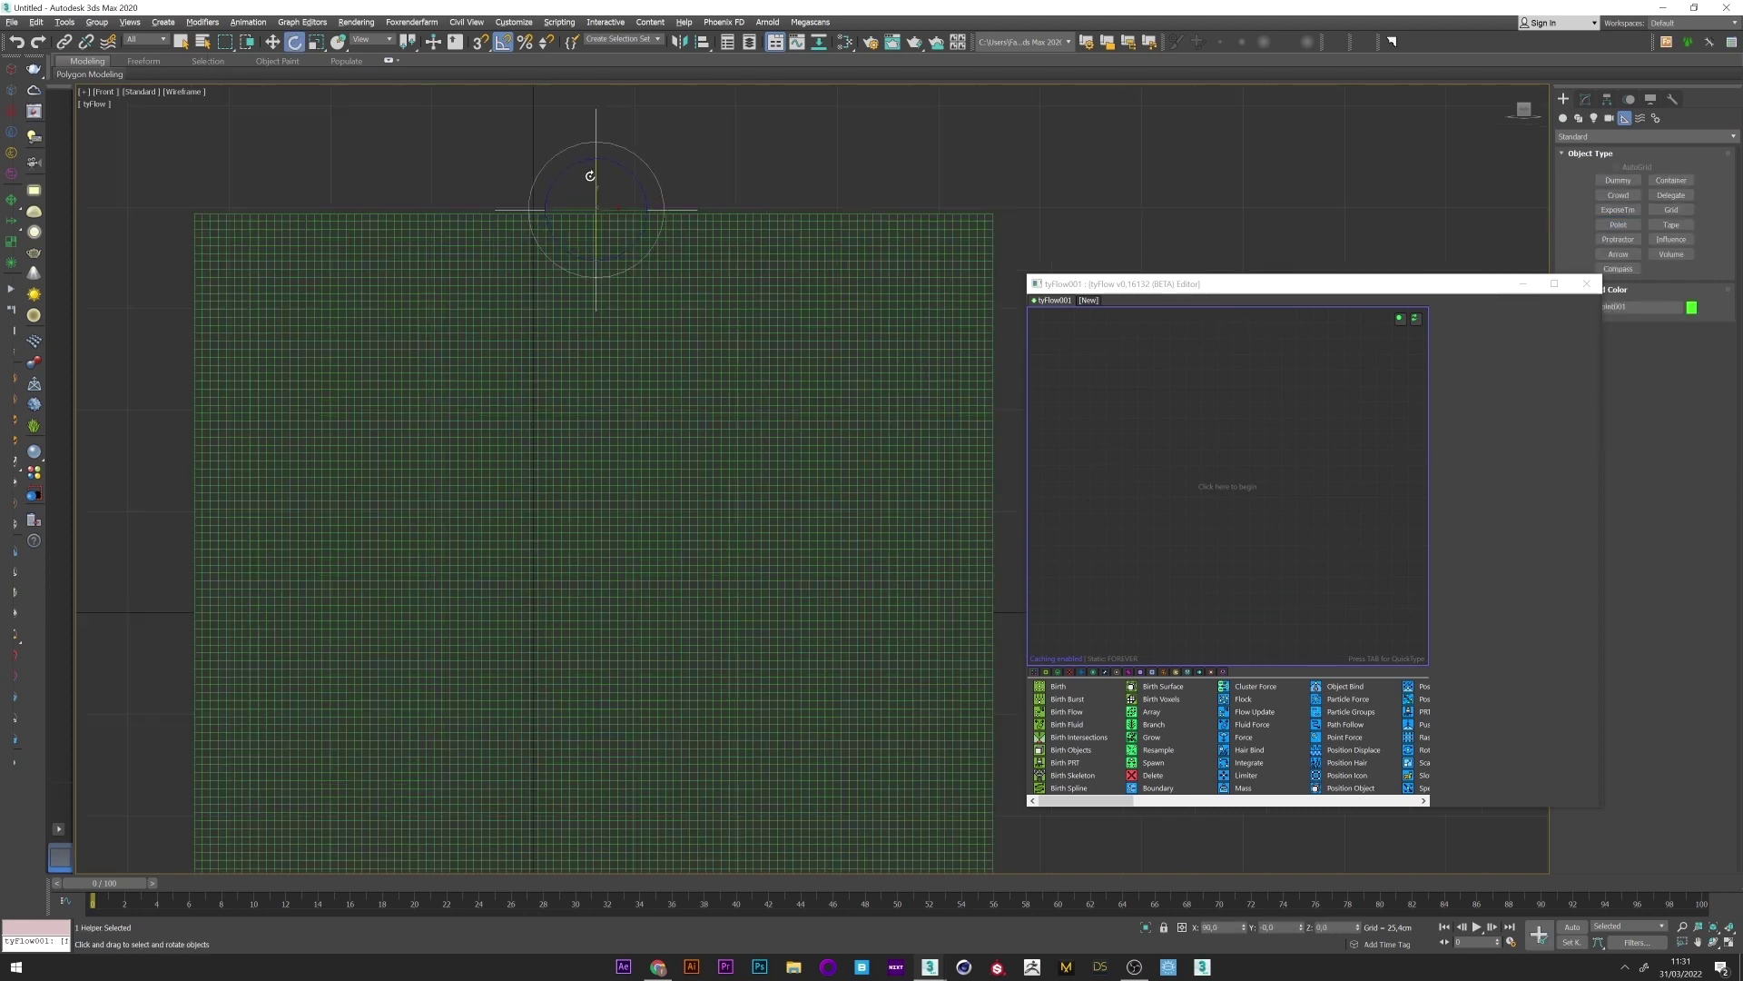
right_click(589, 177)
click(606, 187)
drag(607, 189, 601, 611)
scroll(604, 201, down, 2)
key(Return)
middle_drag(663, 687, 742, 391)
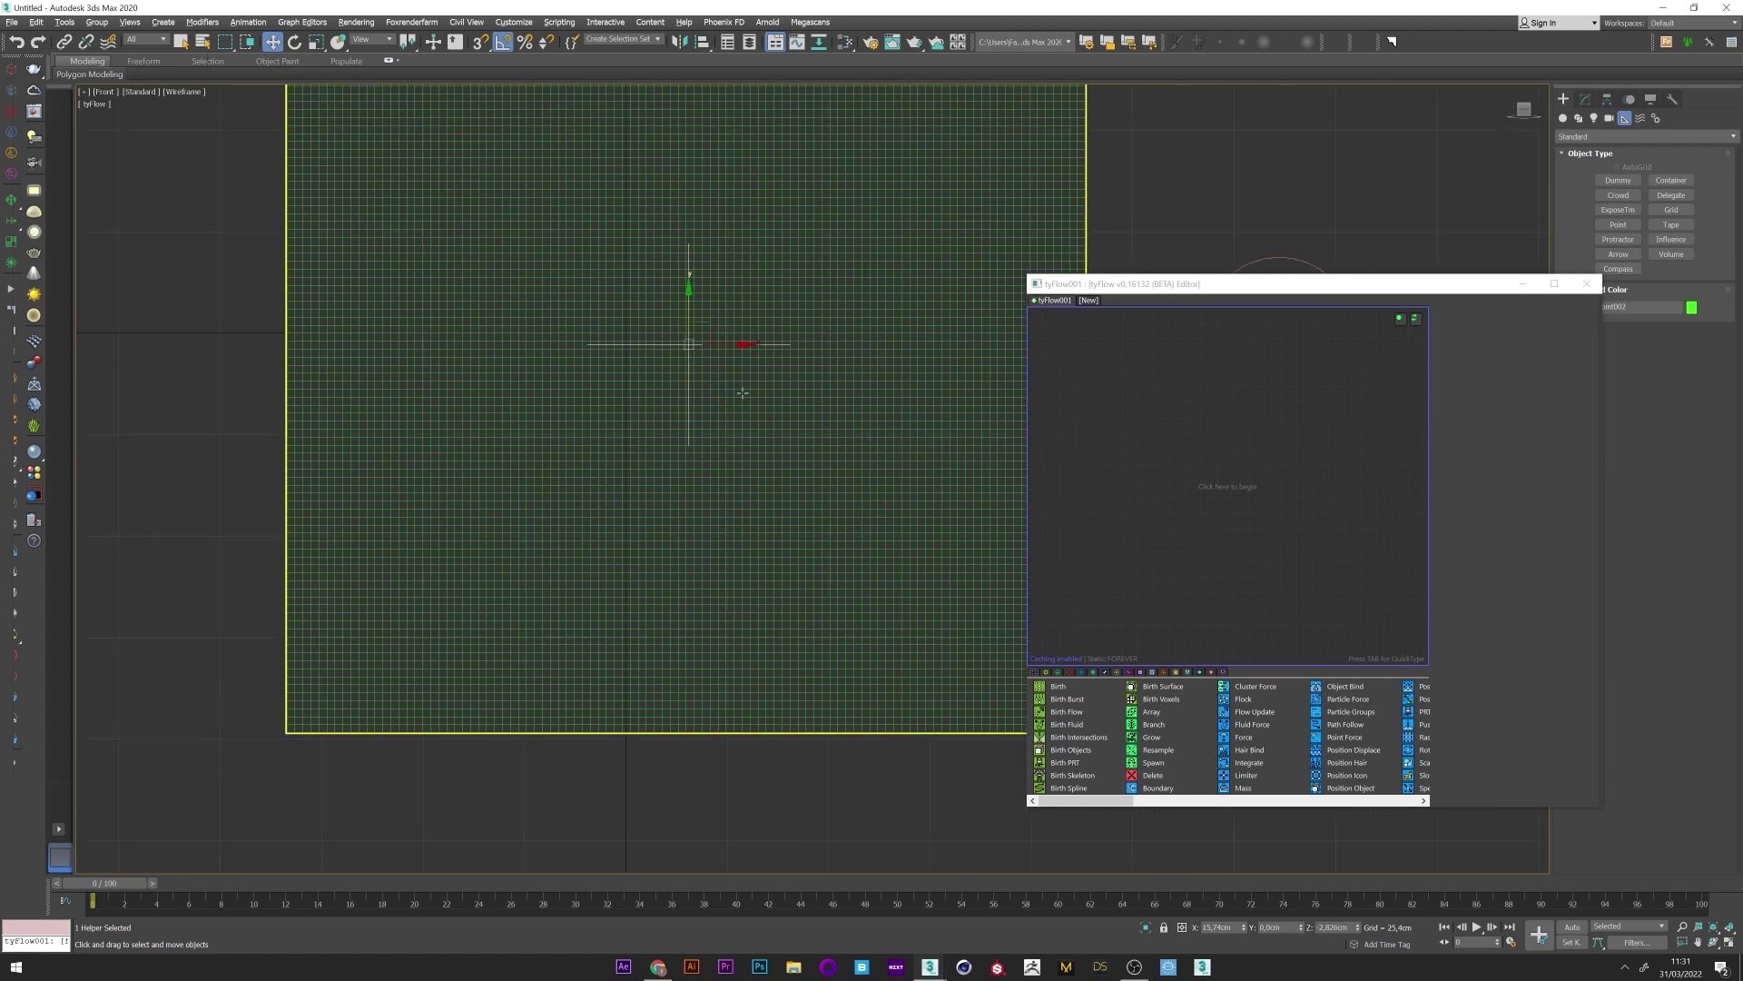
scroll(742, 390, up, 4)
drag(633, 250, 564, 715)
middle_drag(564, 716, 583, 372)
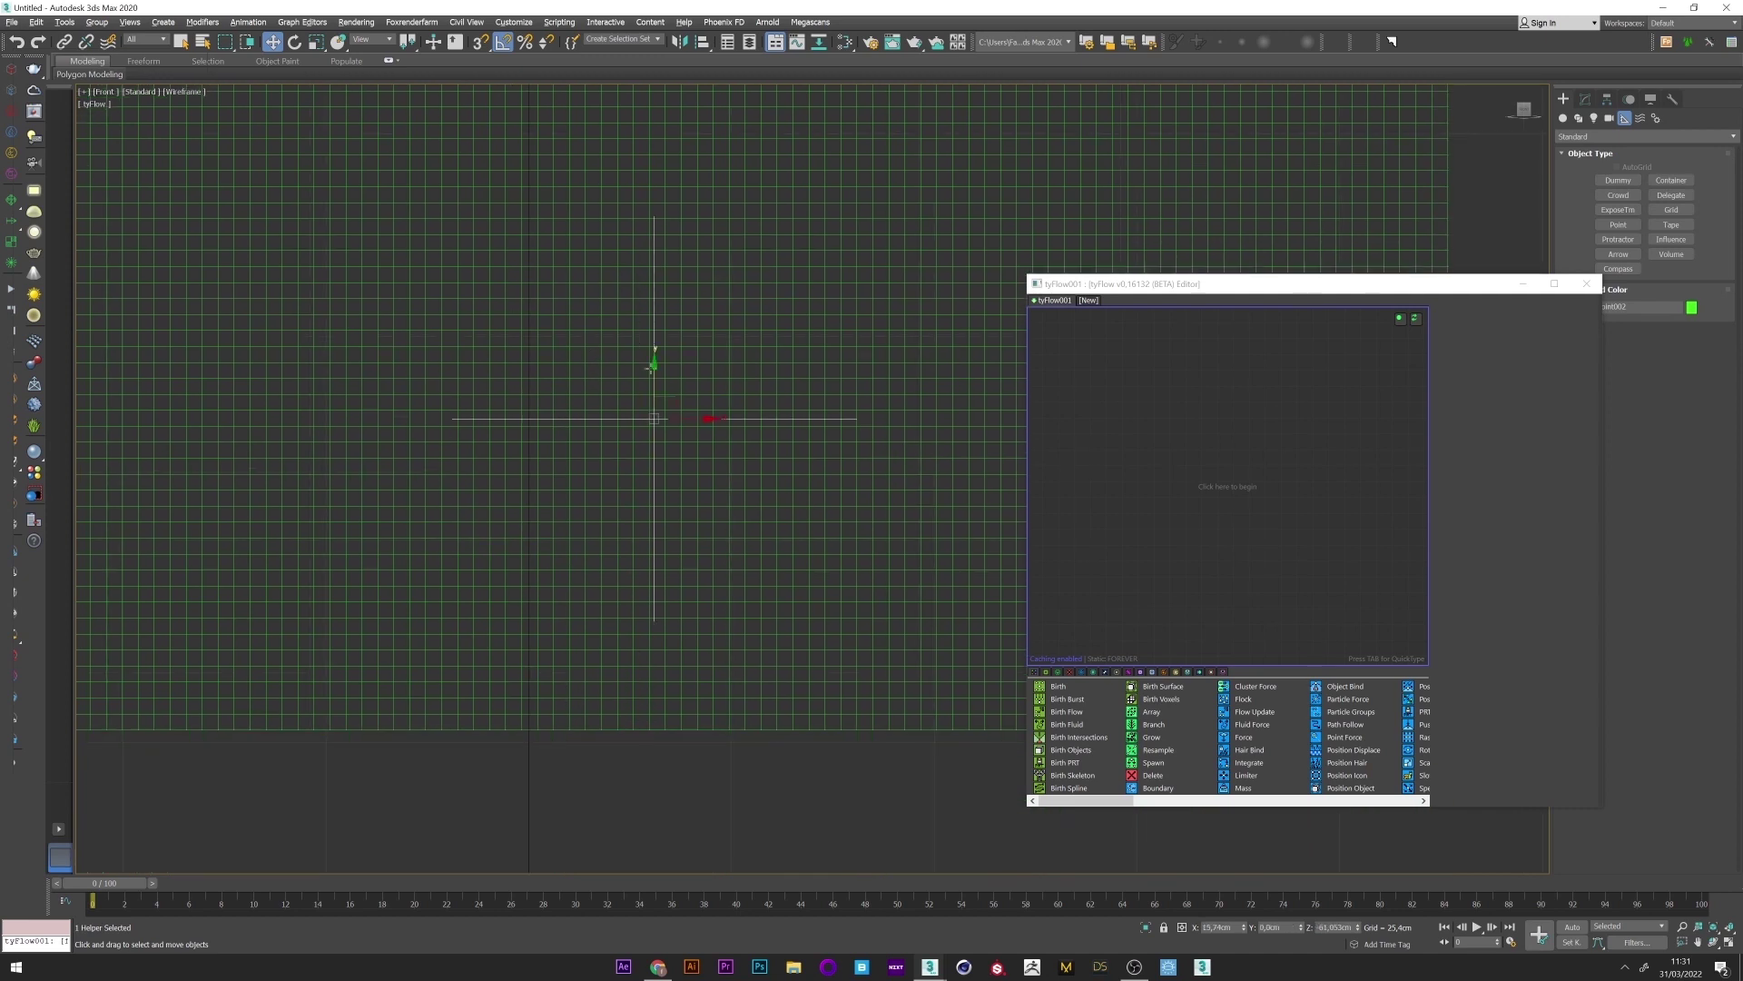
drag(656, 375, 644, 677)
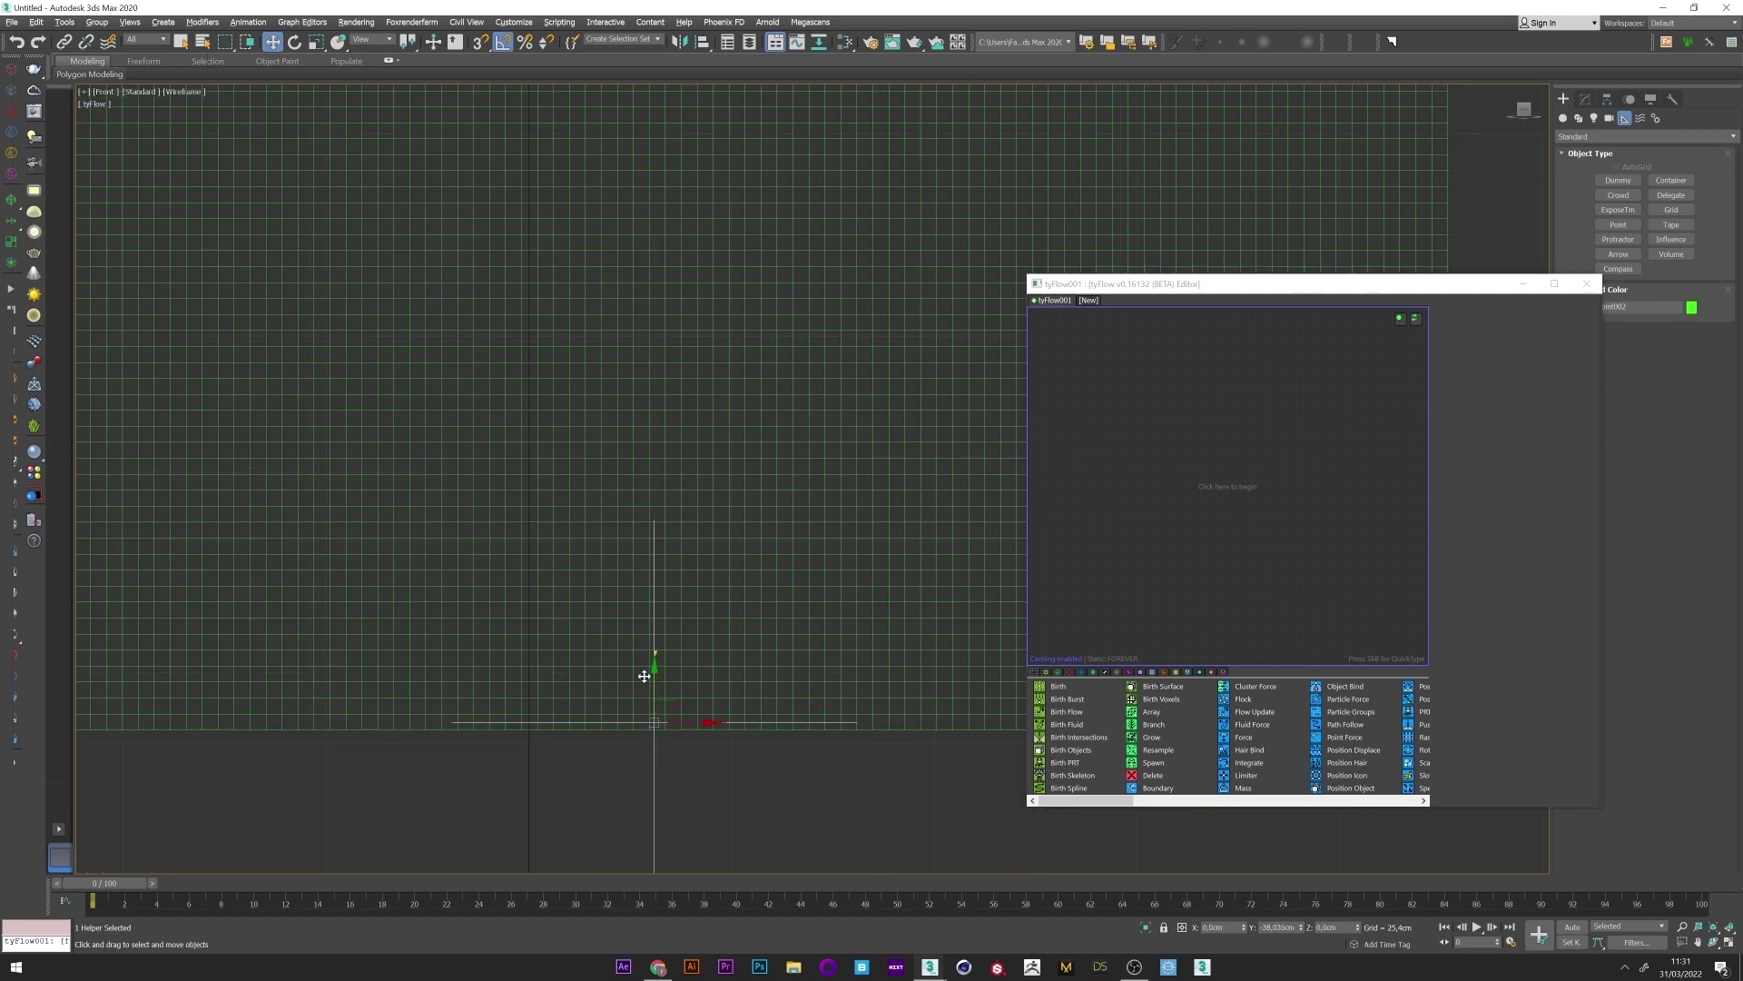
scroll(644, 677, down, 10)
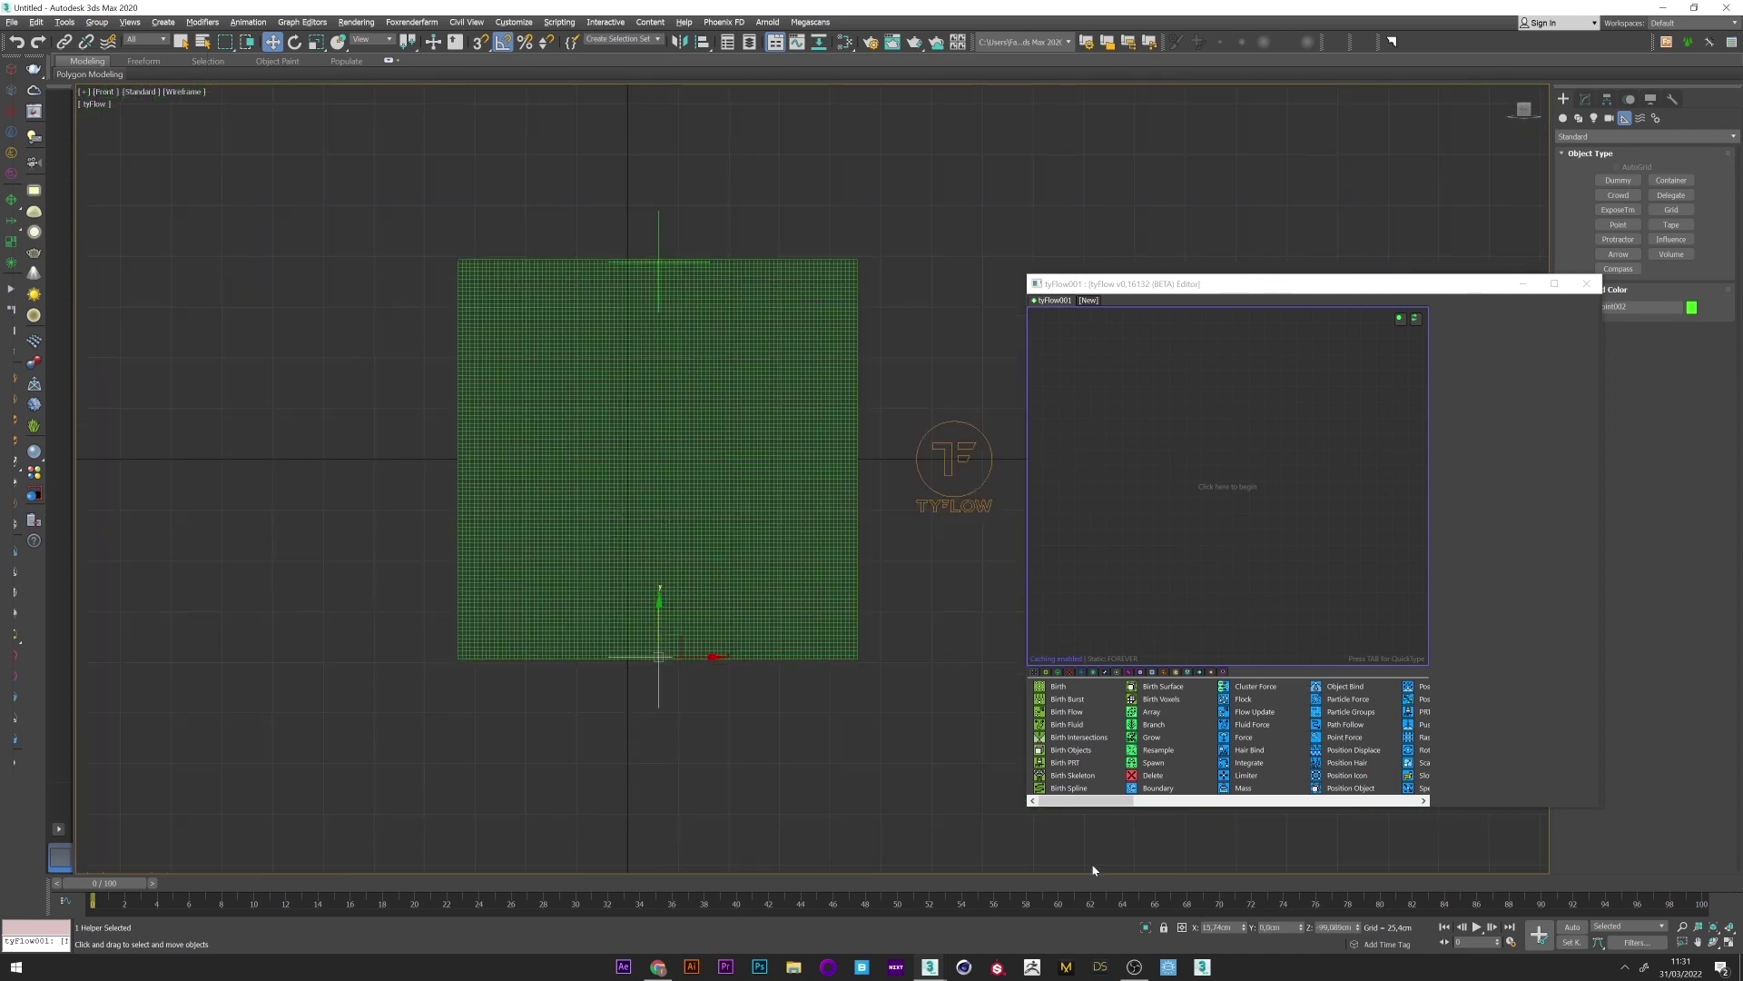
- Using Auto Key at frame 50, animate the lower Point helper downward and the upper one about 86 cm upward
click(1573, 927)
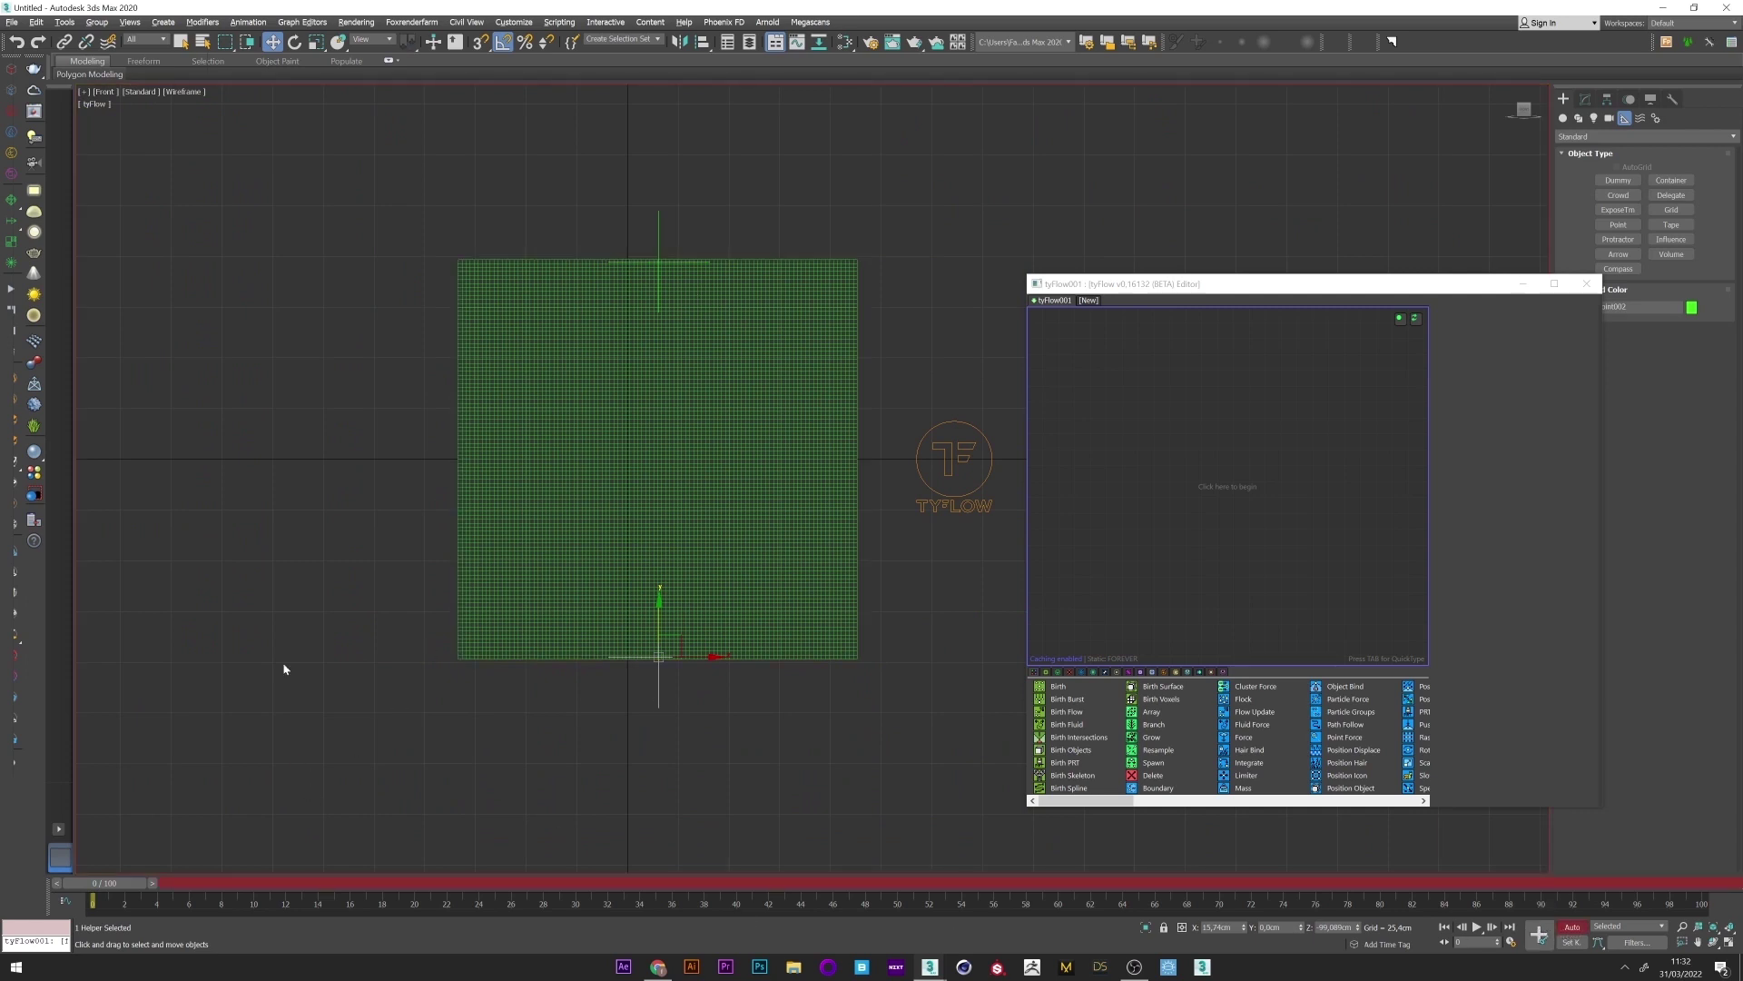
click(749, 42)
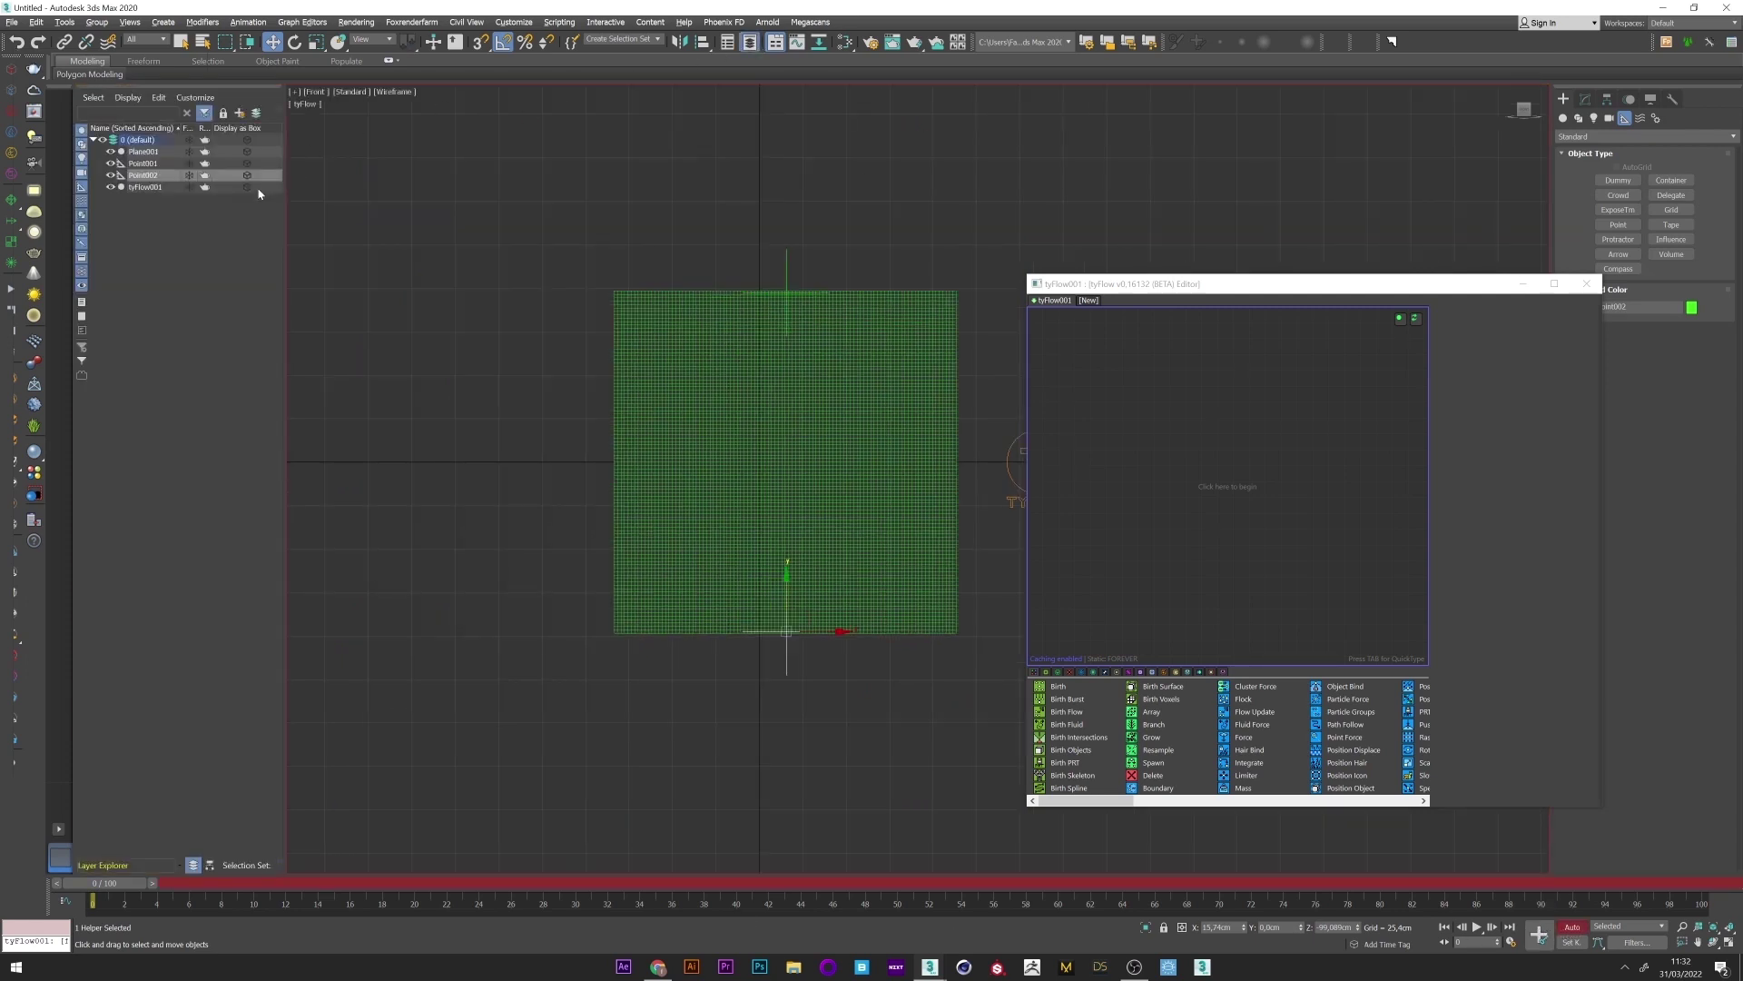
drag(755, 883, 897, 882)
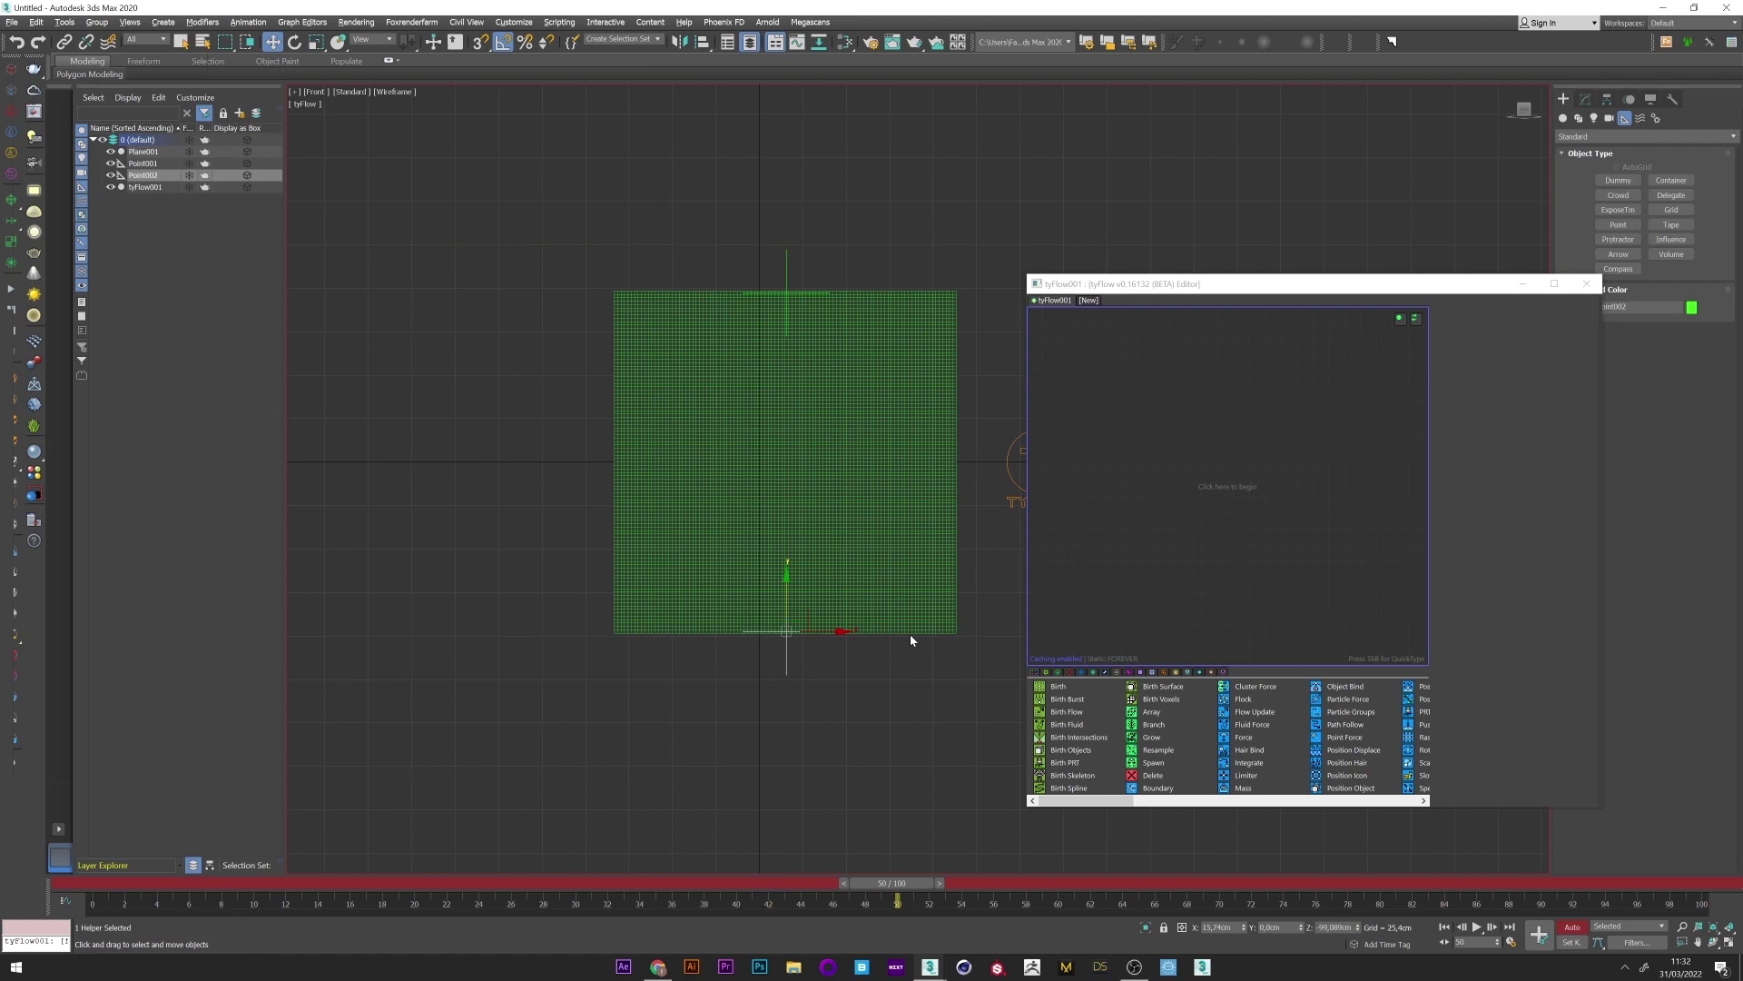
drag(786, 585, 786, 725)
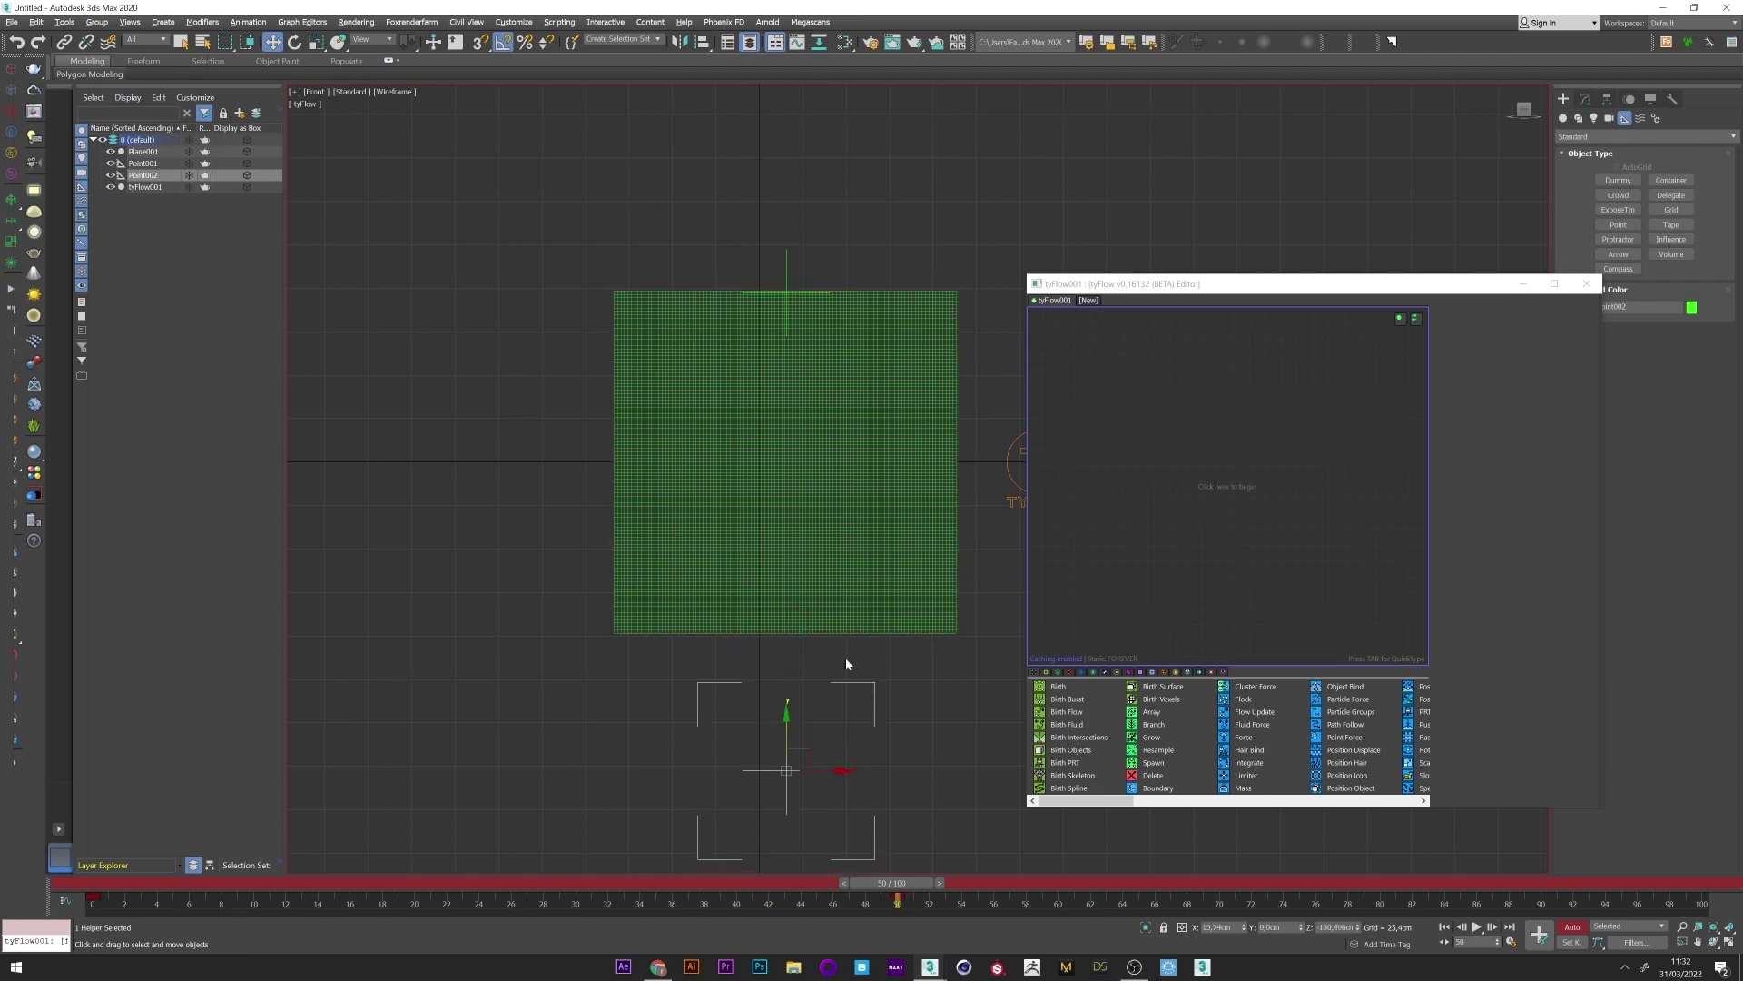
drag(790, 272, 784, 93)
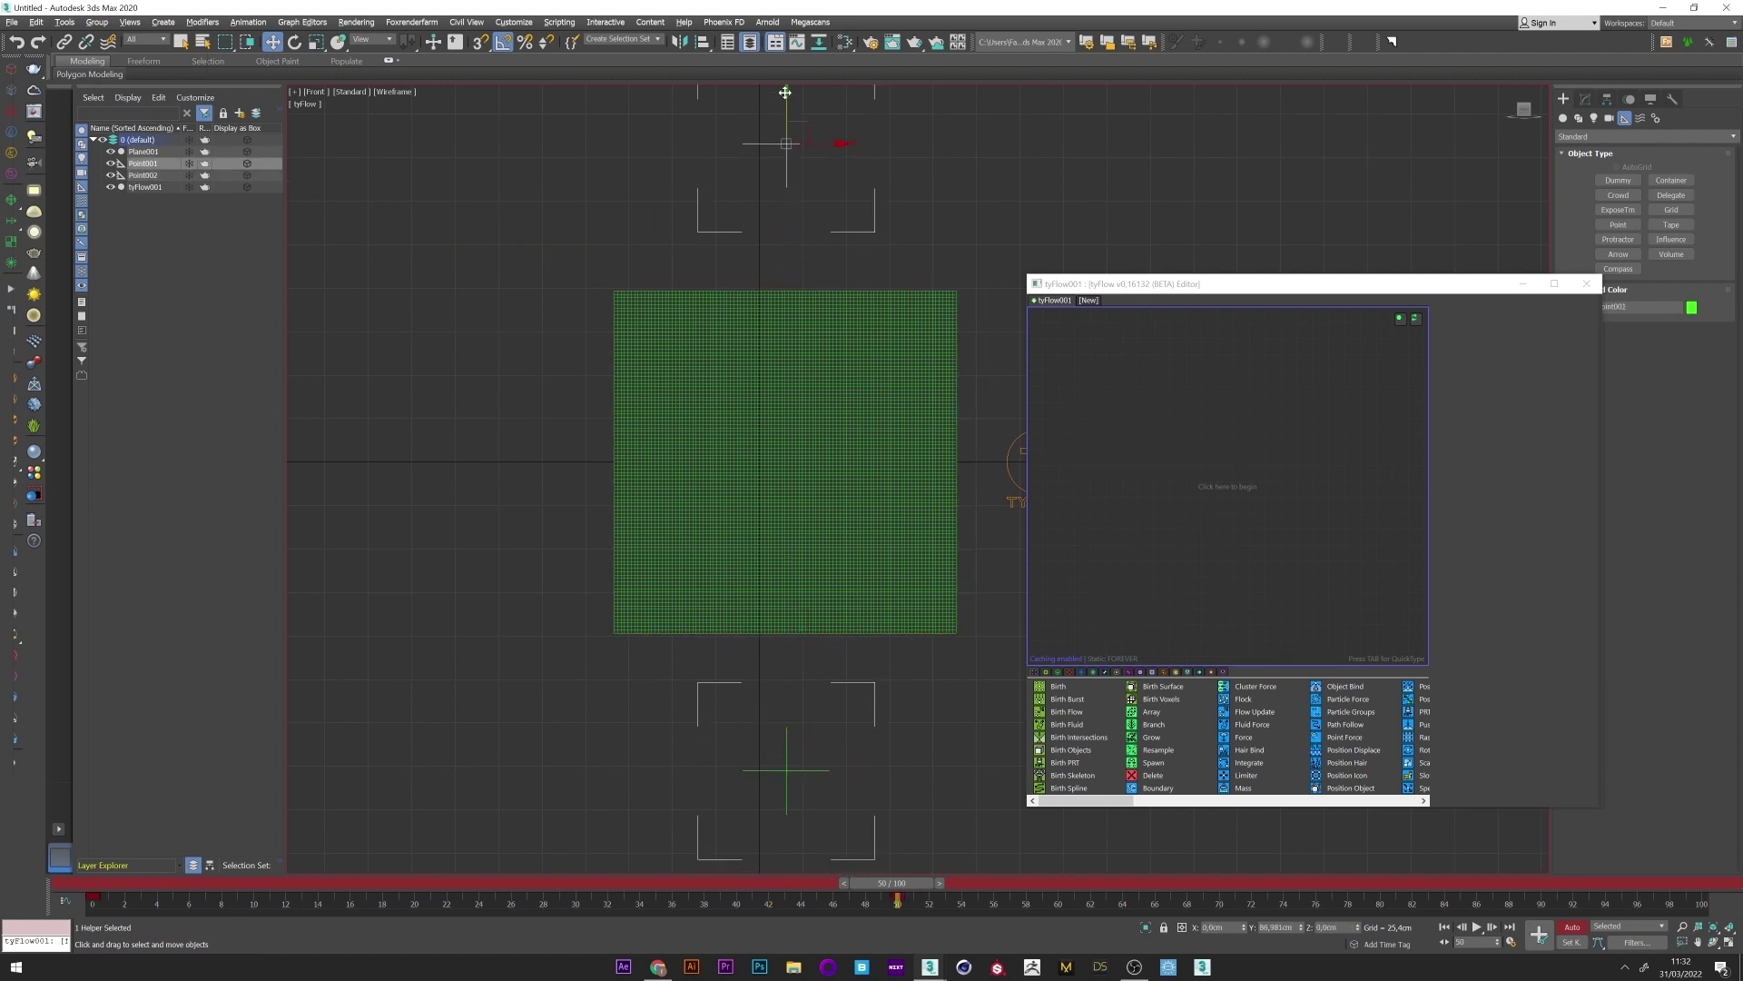
drag(897, 896, 697, 894)
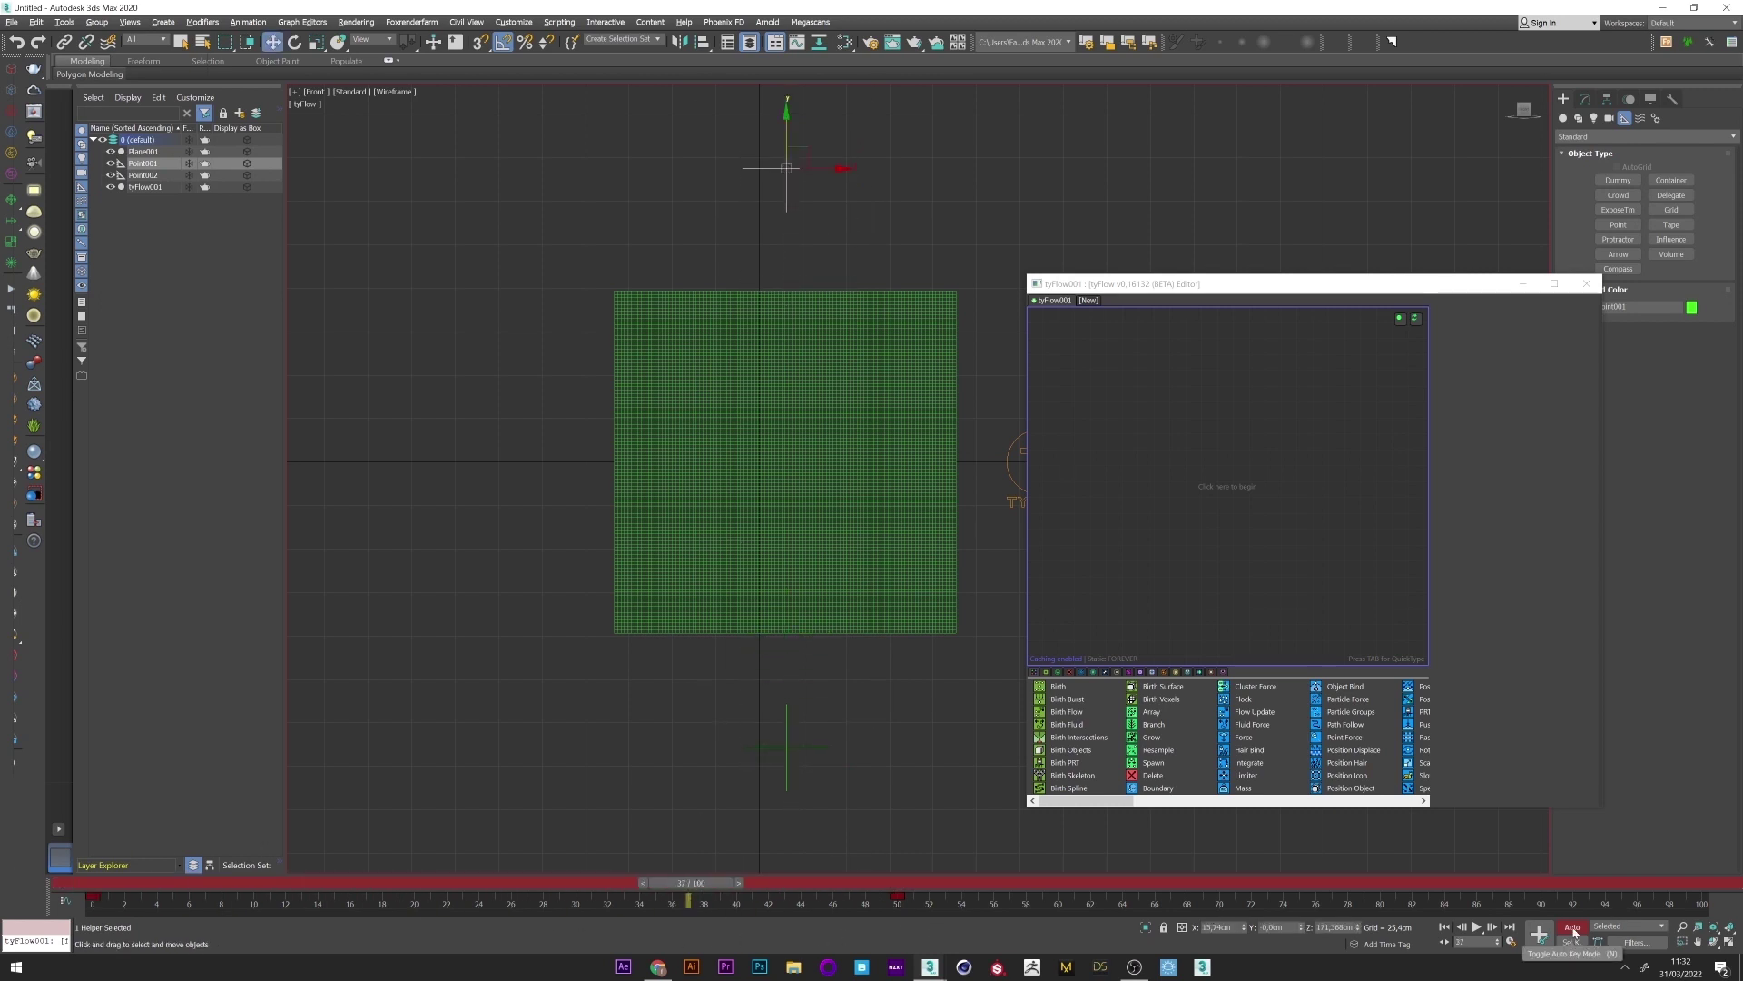
click(1572, 928)
- Minimize the tyFlow editor, return to the perspective view and scrub the timeline to check the helpers' animation
click(1523, 284)
click(1192, 390)
key(p)
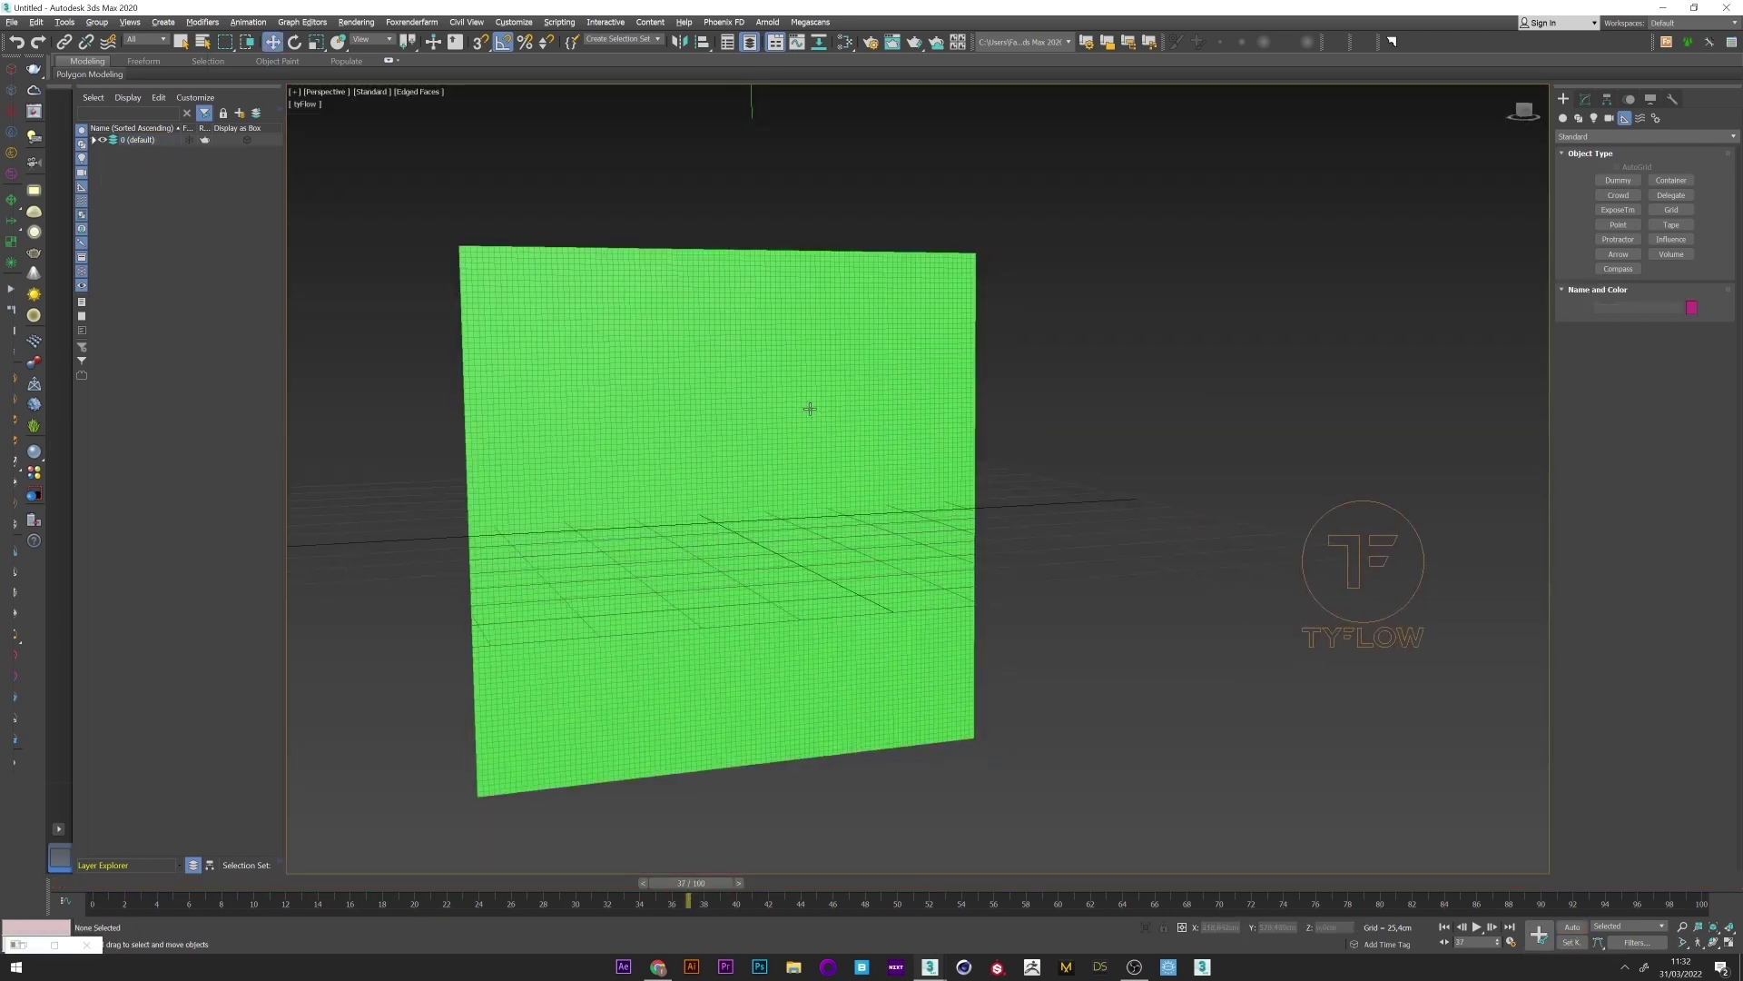
scroll(808, 407, down, 3)
middle_drag(701, 625, 747, 623)
scroll(747, 623, up, 3)
drag(672, 886, 332, 885)
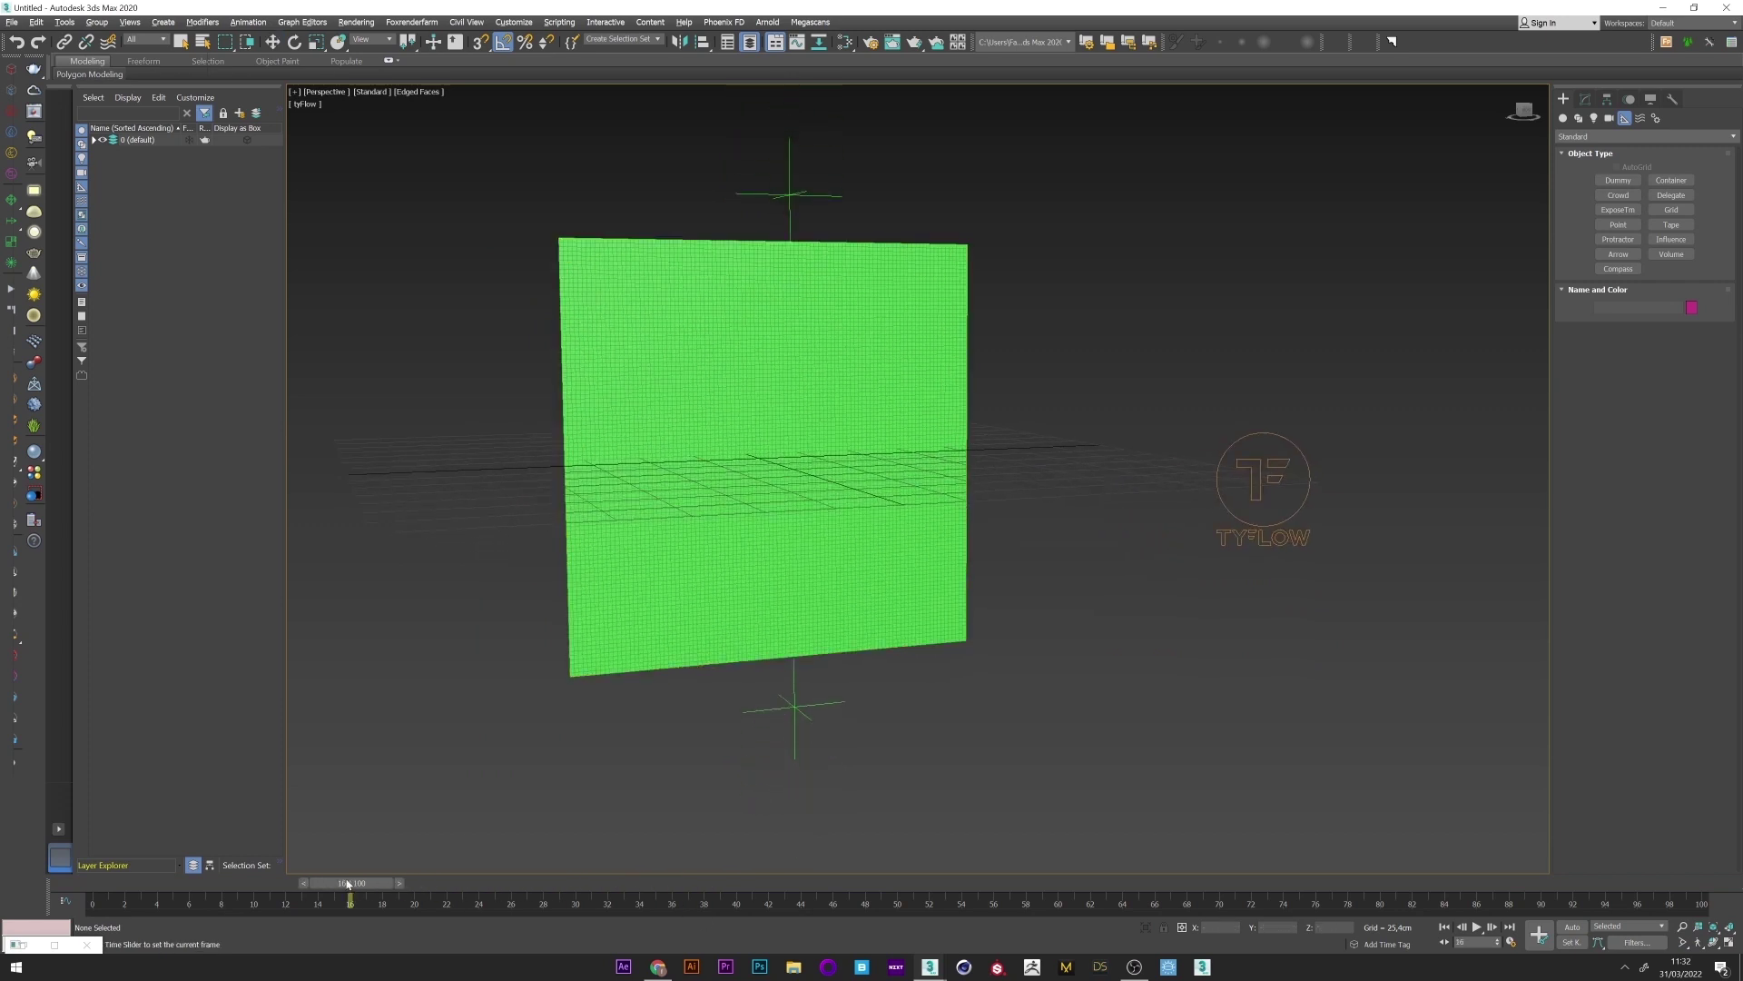
alt+middle_drag(917, 602, 899, 601)
scroll(899, 601, up, 2)
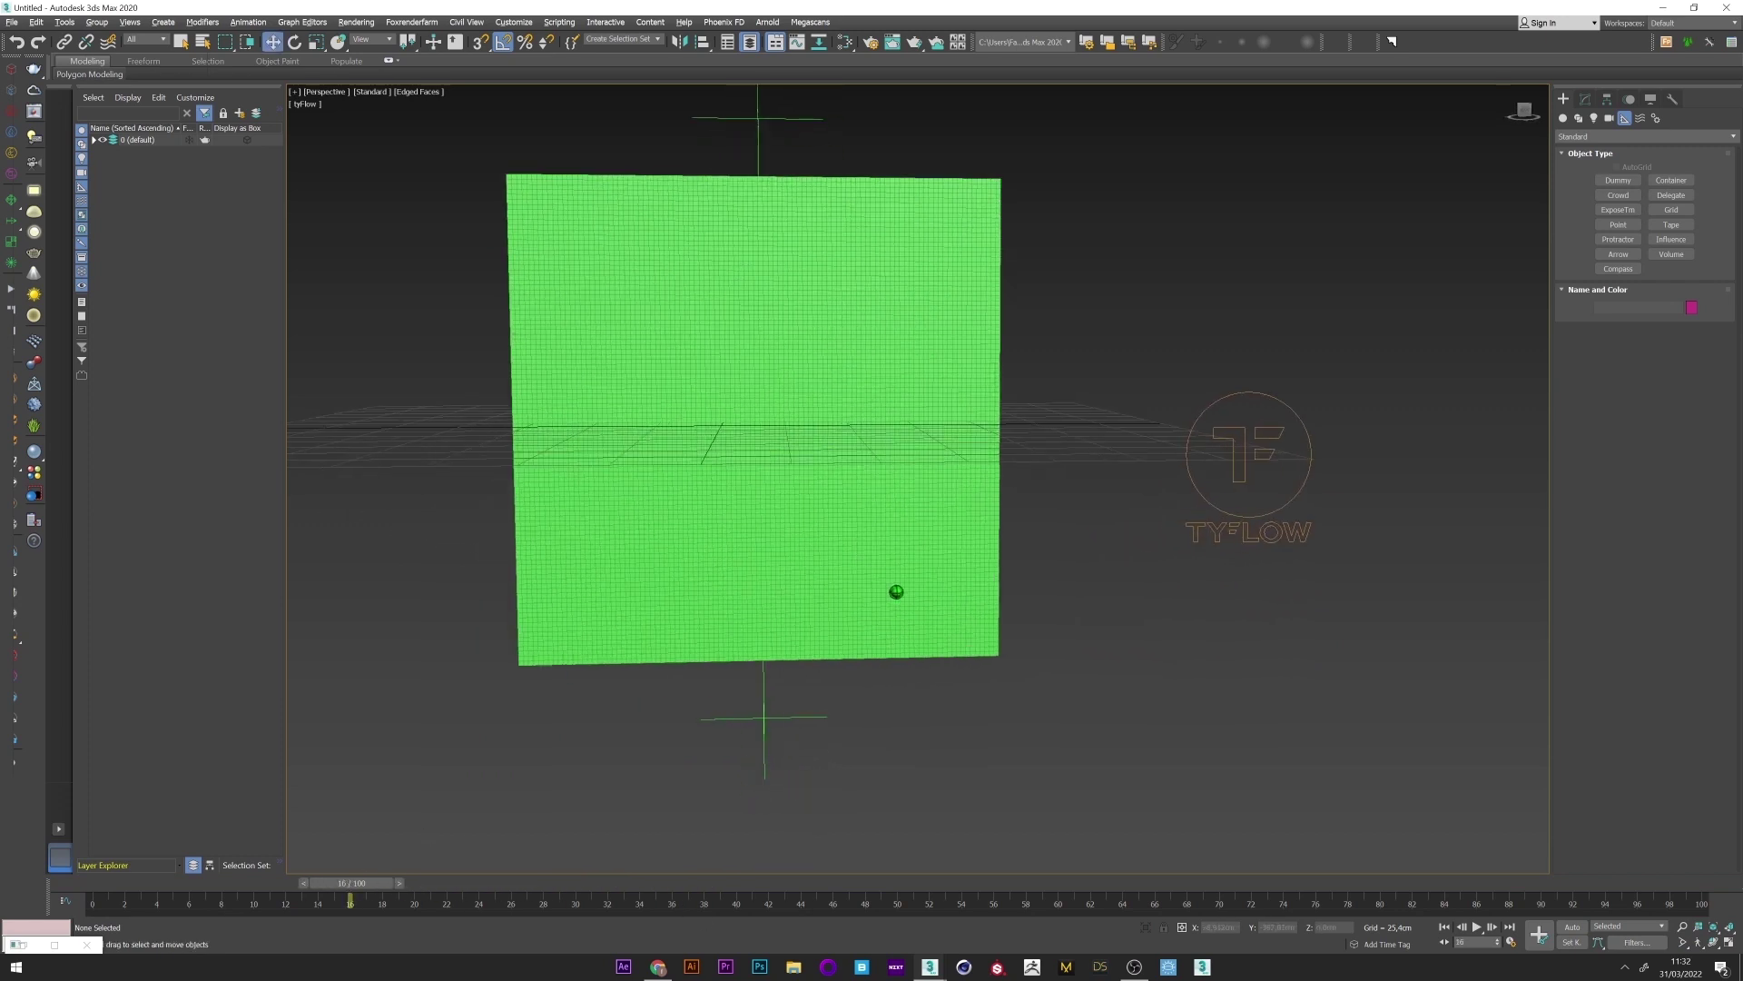
- Reopen the tyFlow editor, add a Birth Objects event to the flow and pick the plane as its source object
click(59, 944)
drag(1118, 6, 1312, 253)
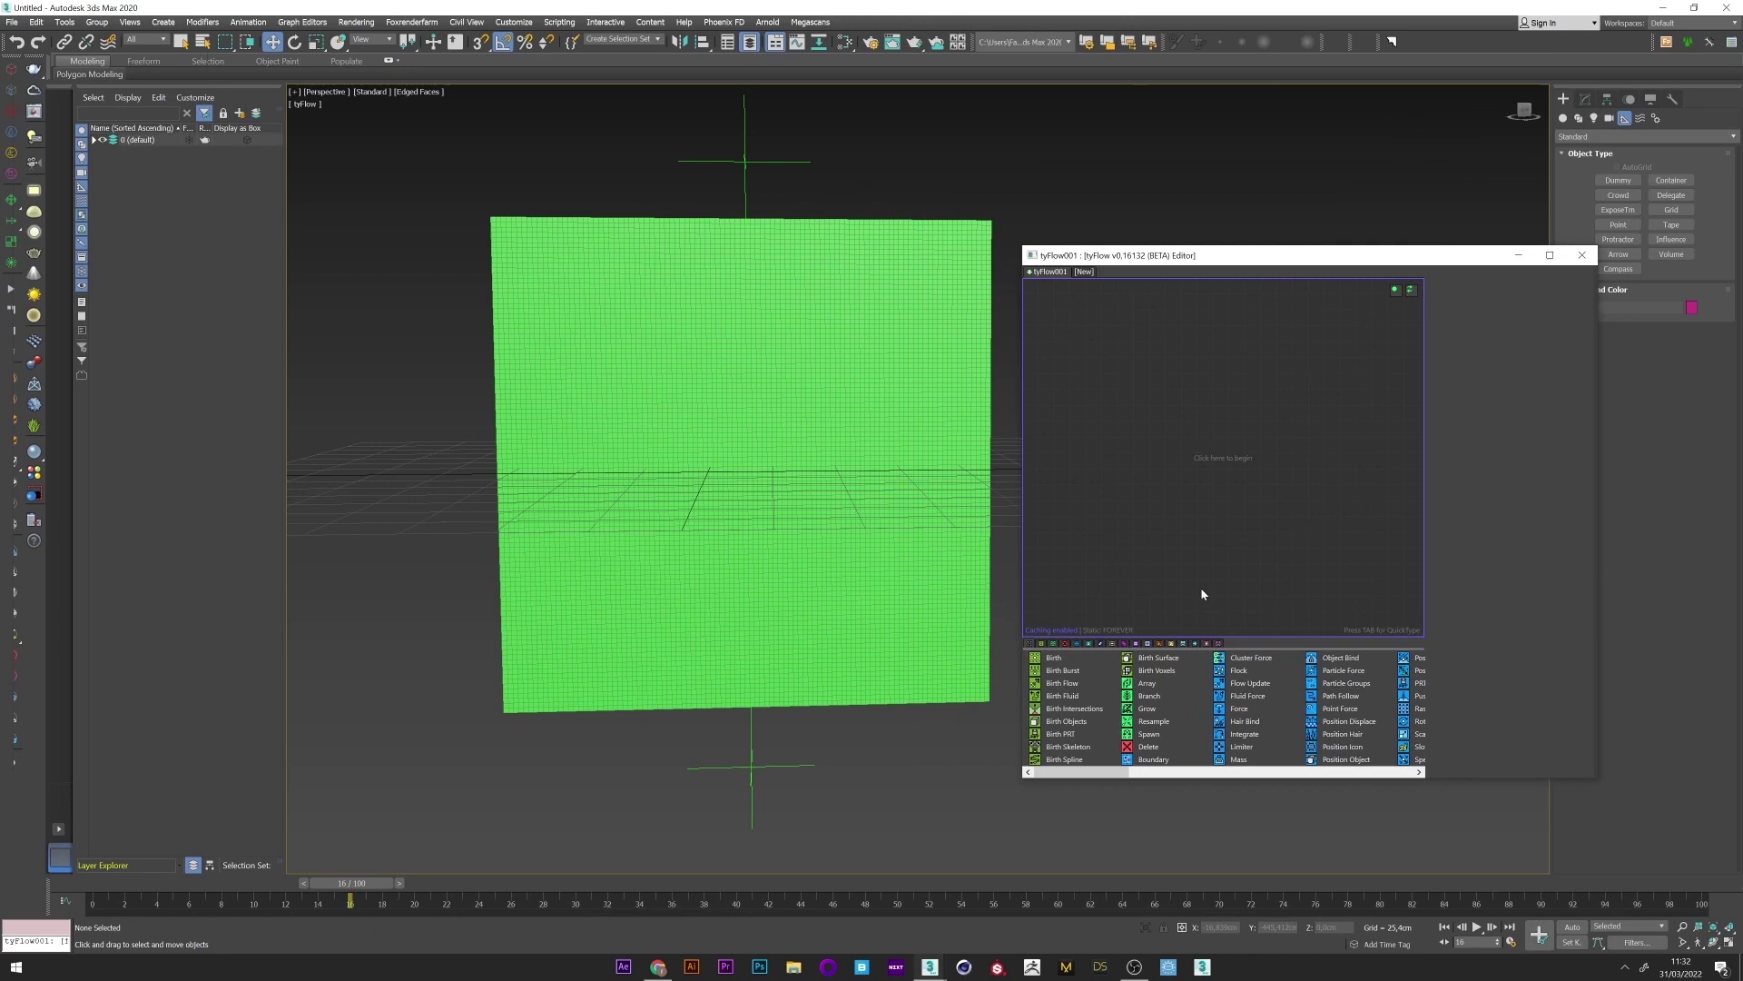
drag(1067, 721, 1165, 359)
click(1482, 455)
click(799, 368)
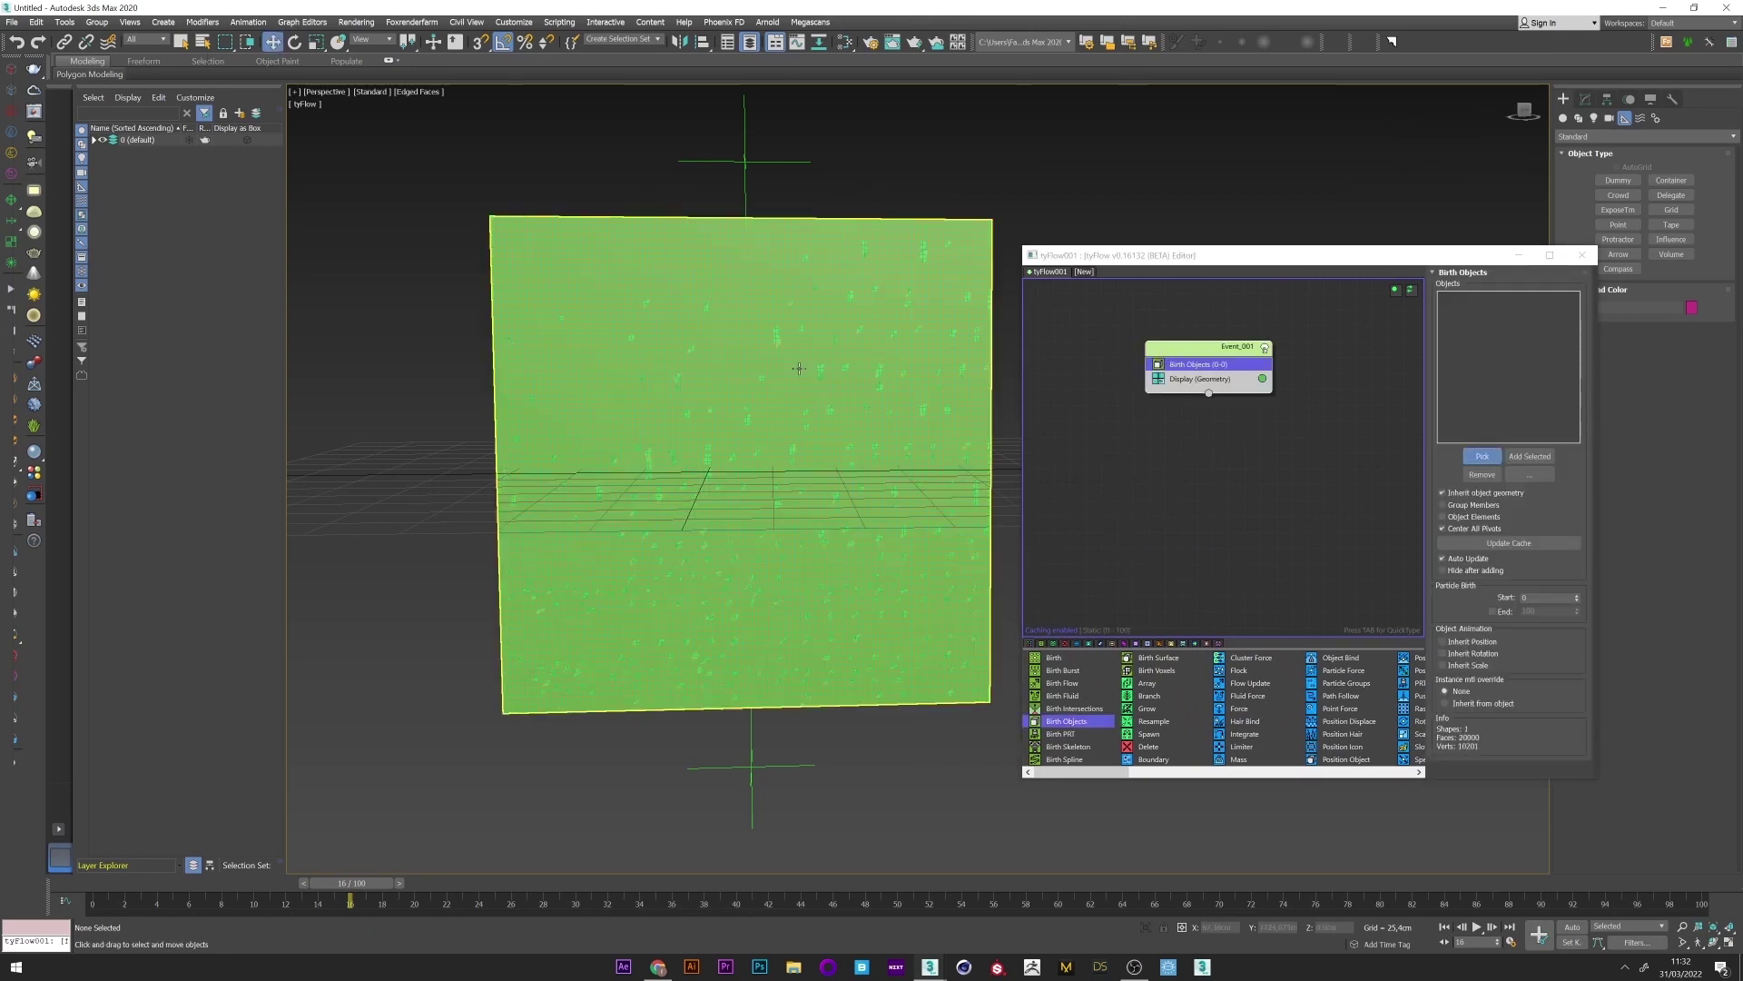
- Expand the default layer in the scene list and hide the source Plane001, keeping tyFlow001 visible
click(94, 139)
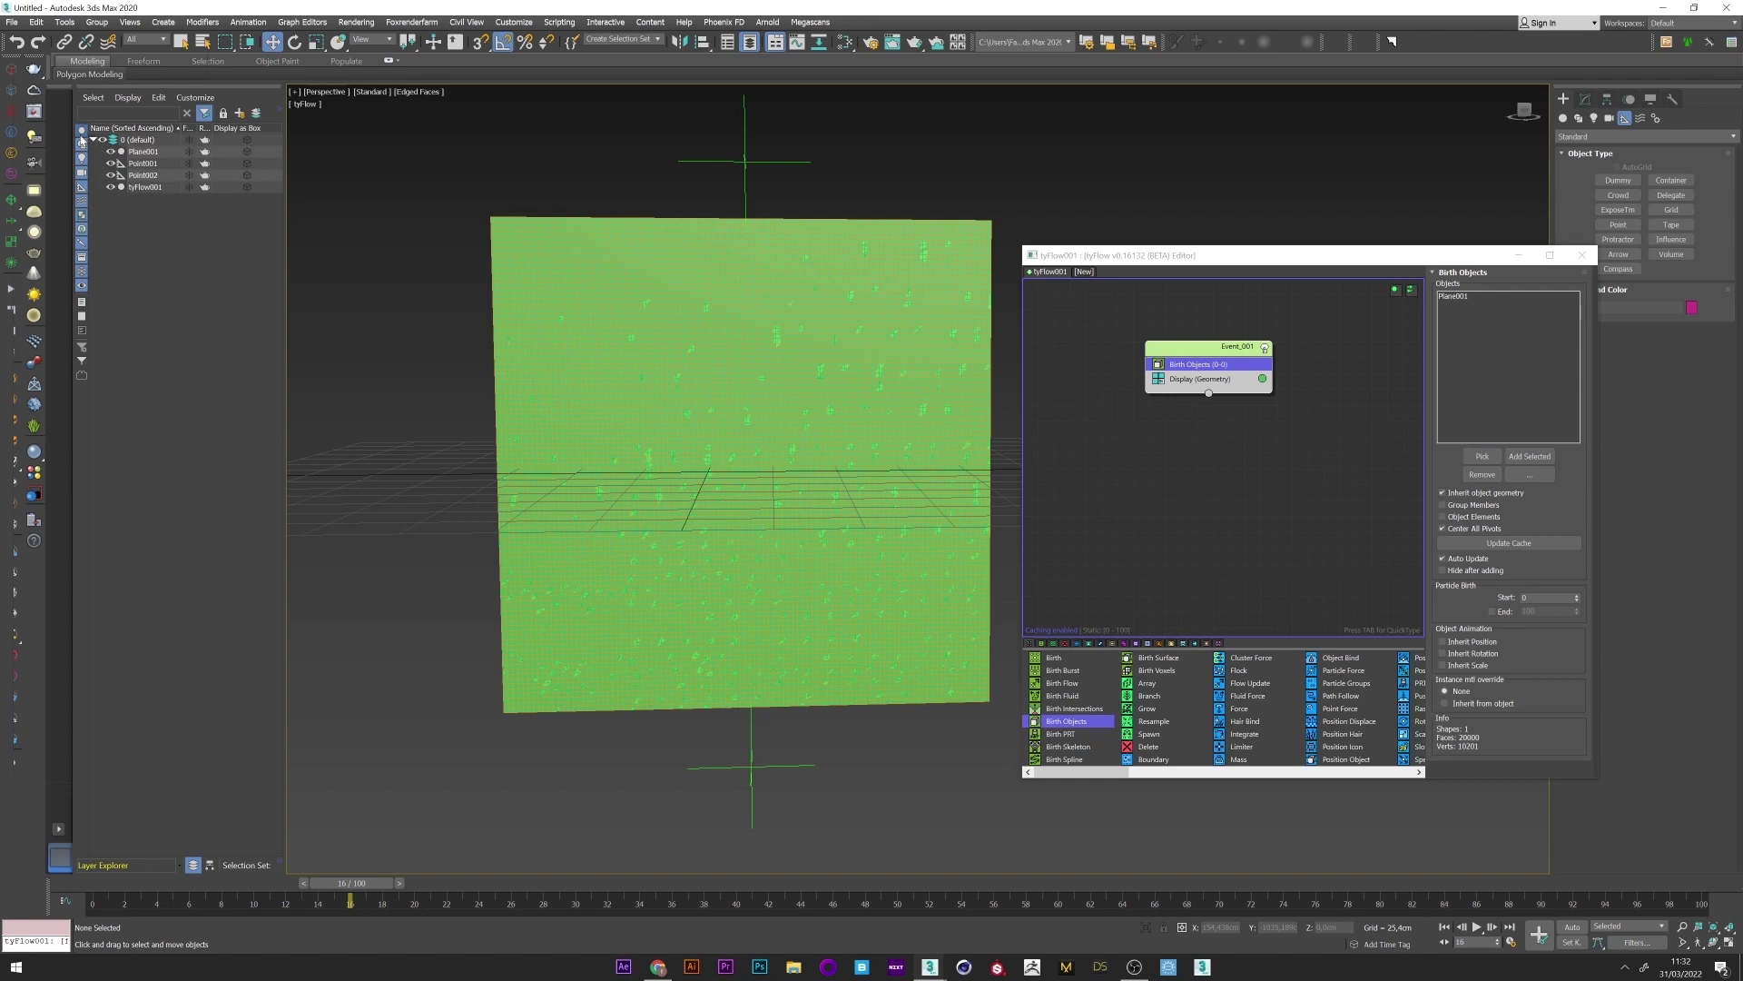
click(110, 188)
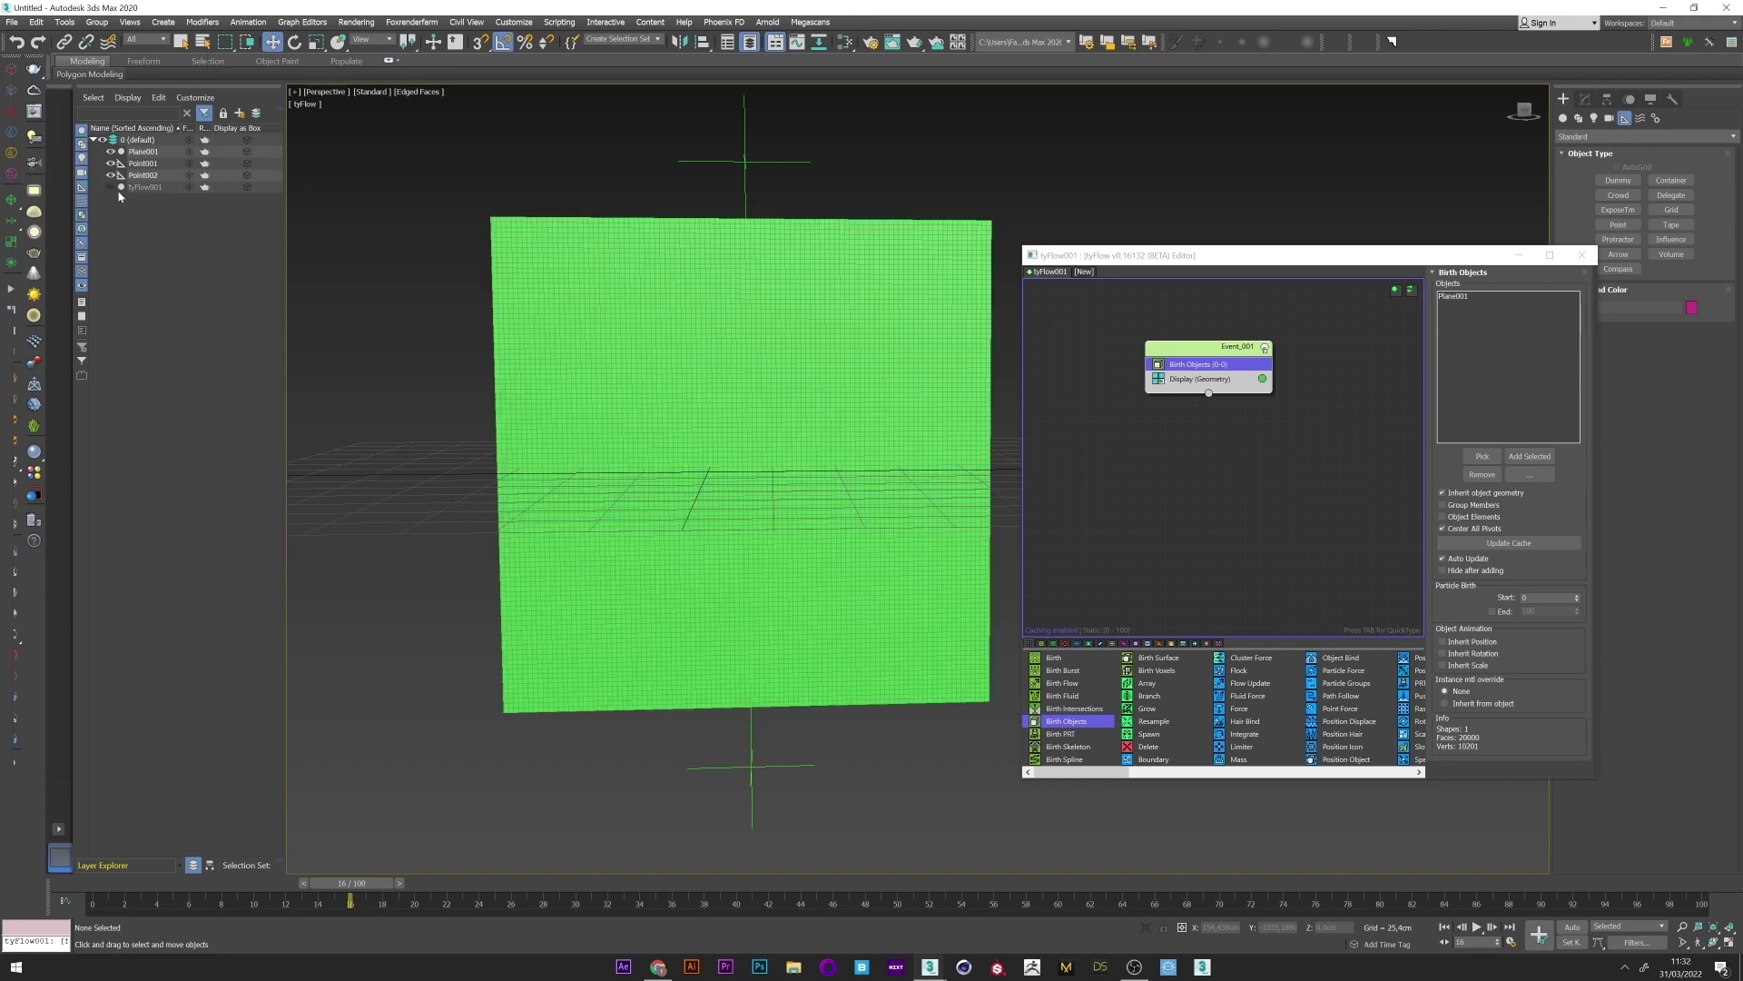
click(110, 187)
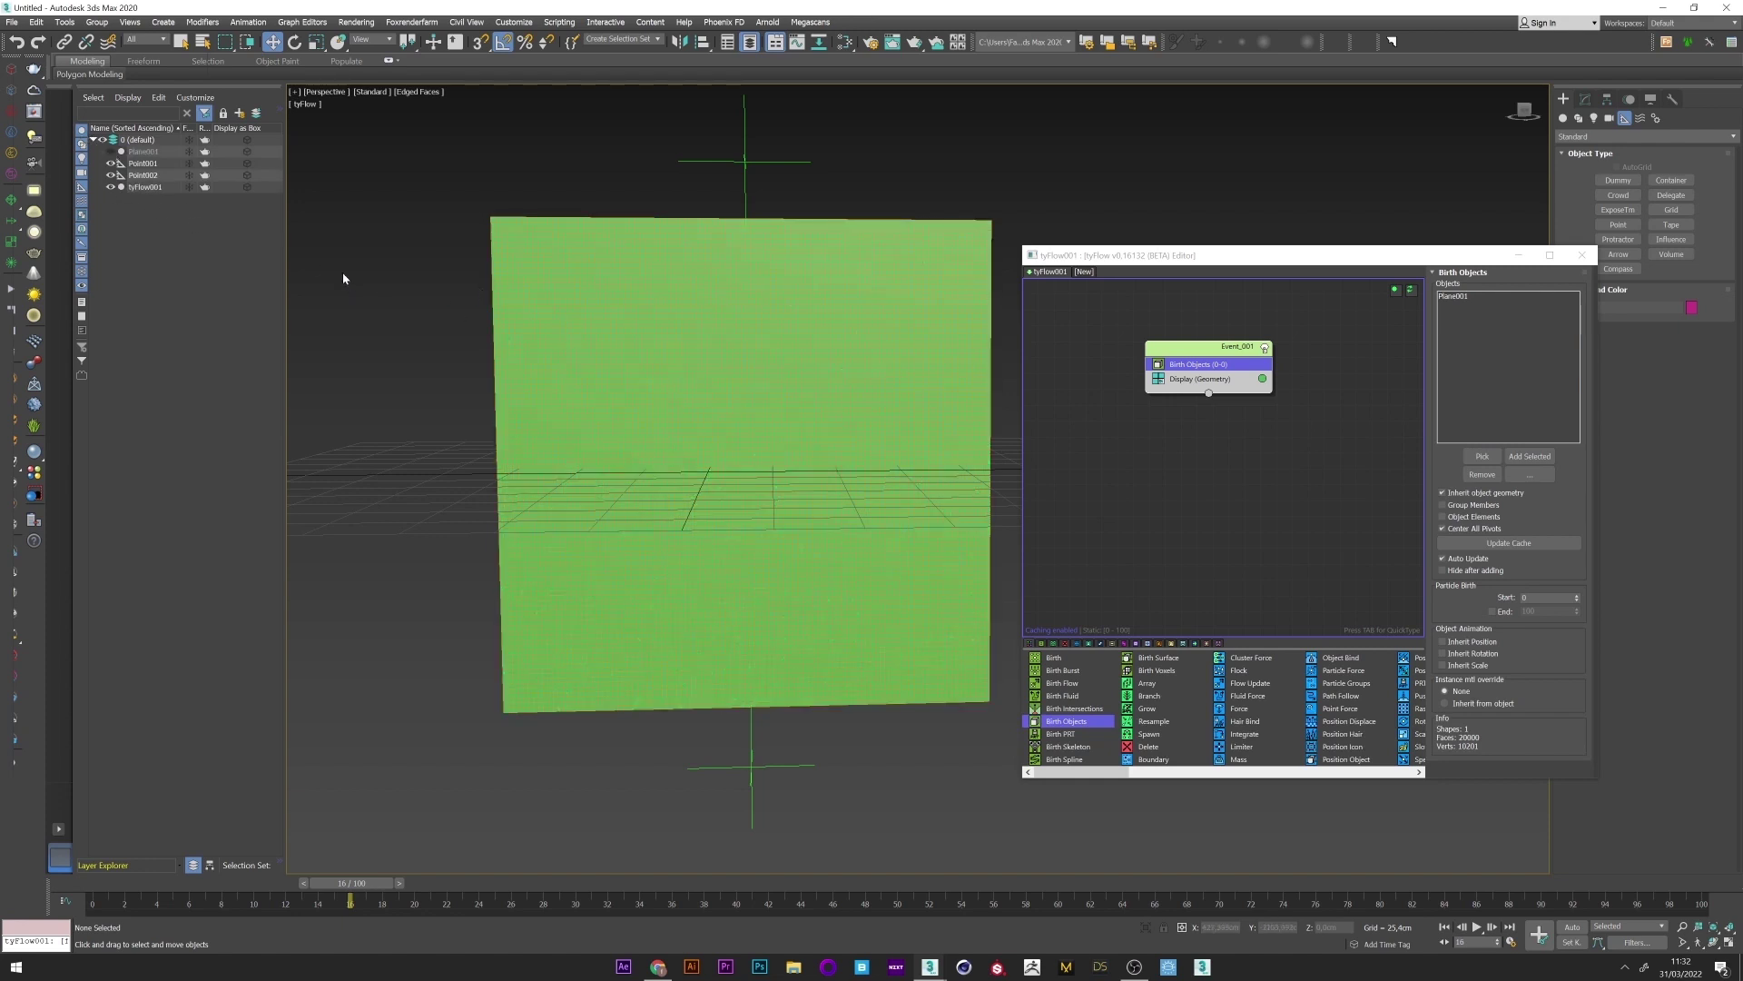
right_click(343, 278)
- Add a Cloth Bind operator below Birth Objects, disable the event's Display operator, and scrub the timeline to check the cloth
click(1184, 373)
key(Tab)
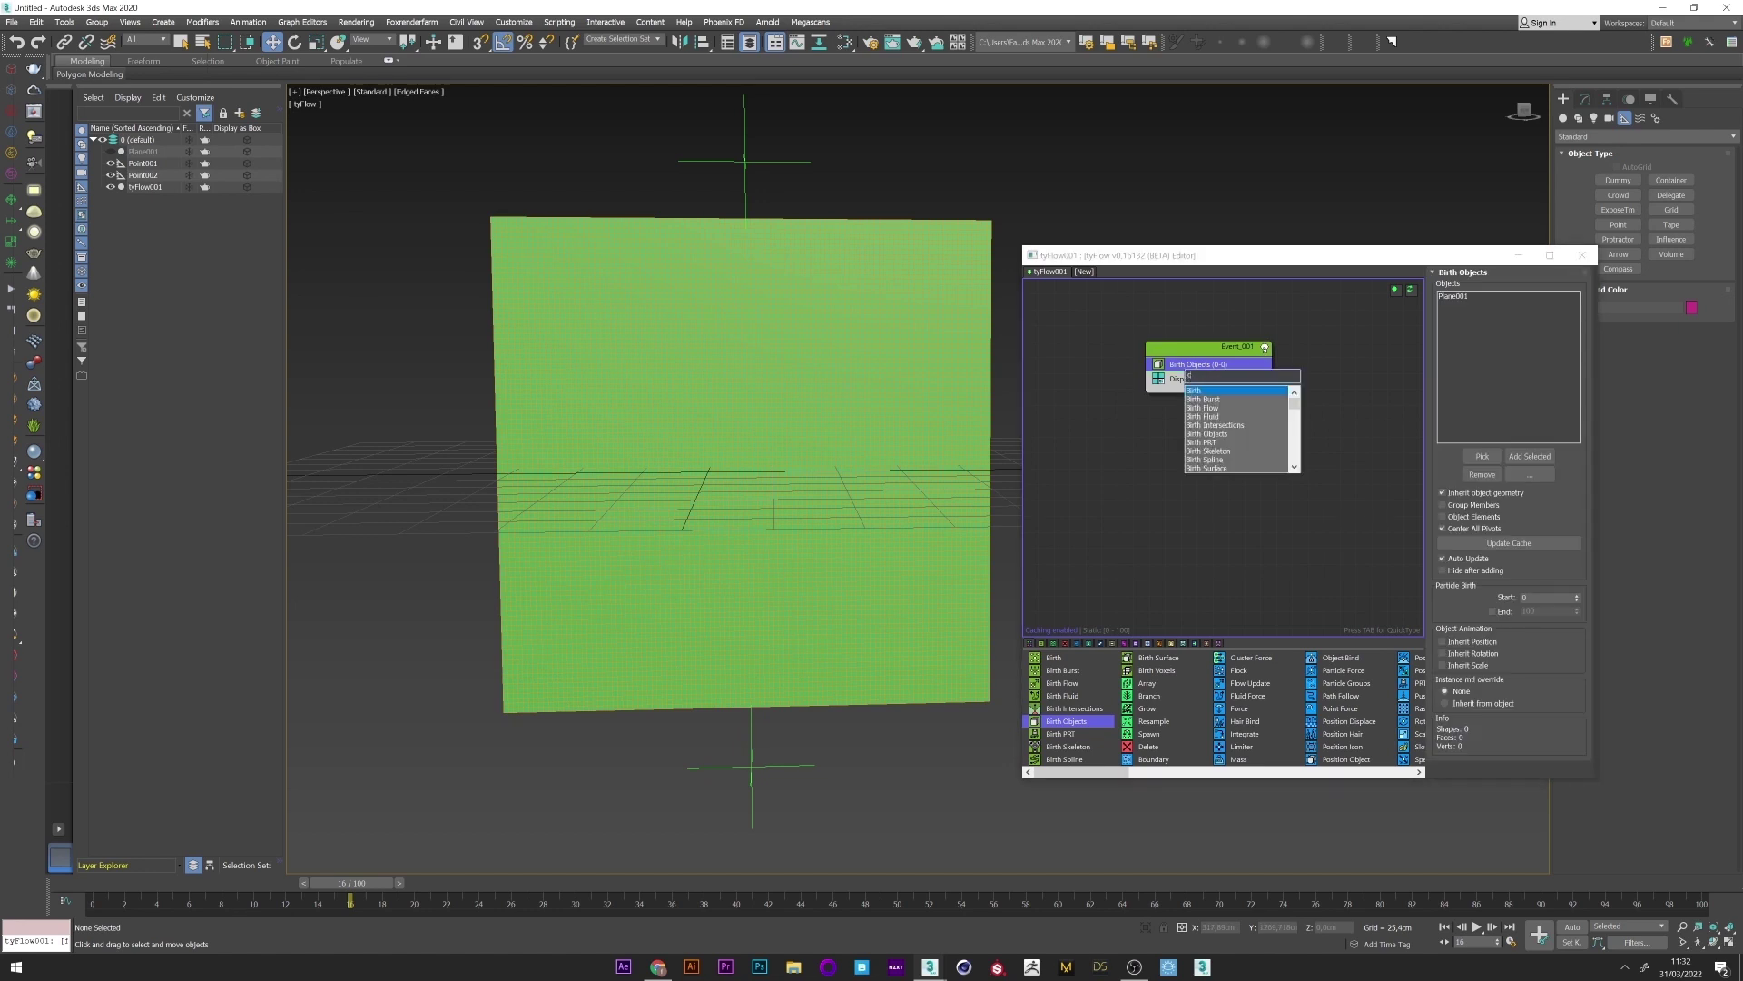
text(clo)
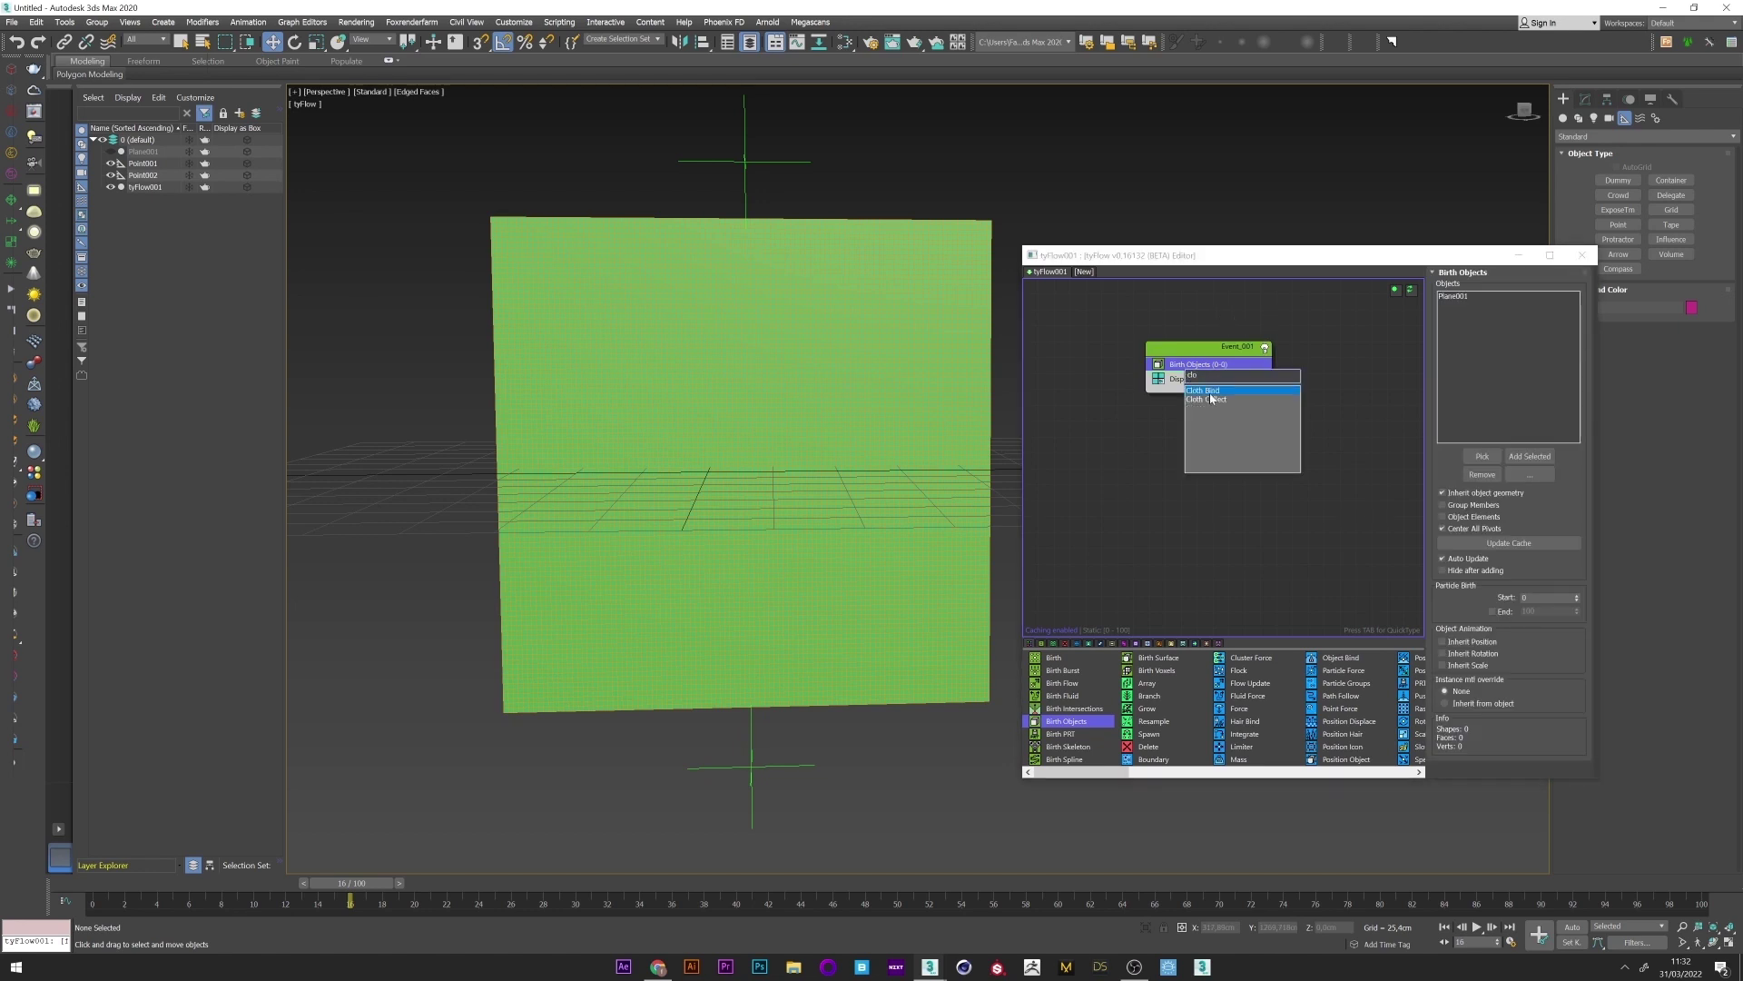
key(Return)
mouse_move(854, 349)
middle_down()
mouse_move(790, 358)
mouse_move(867, 373)
middle_up()
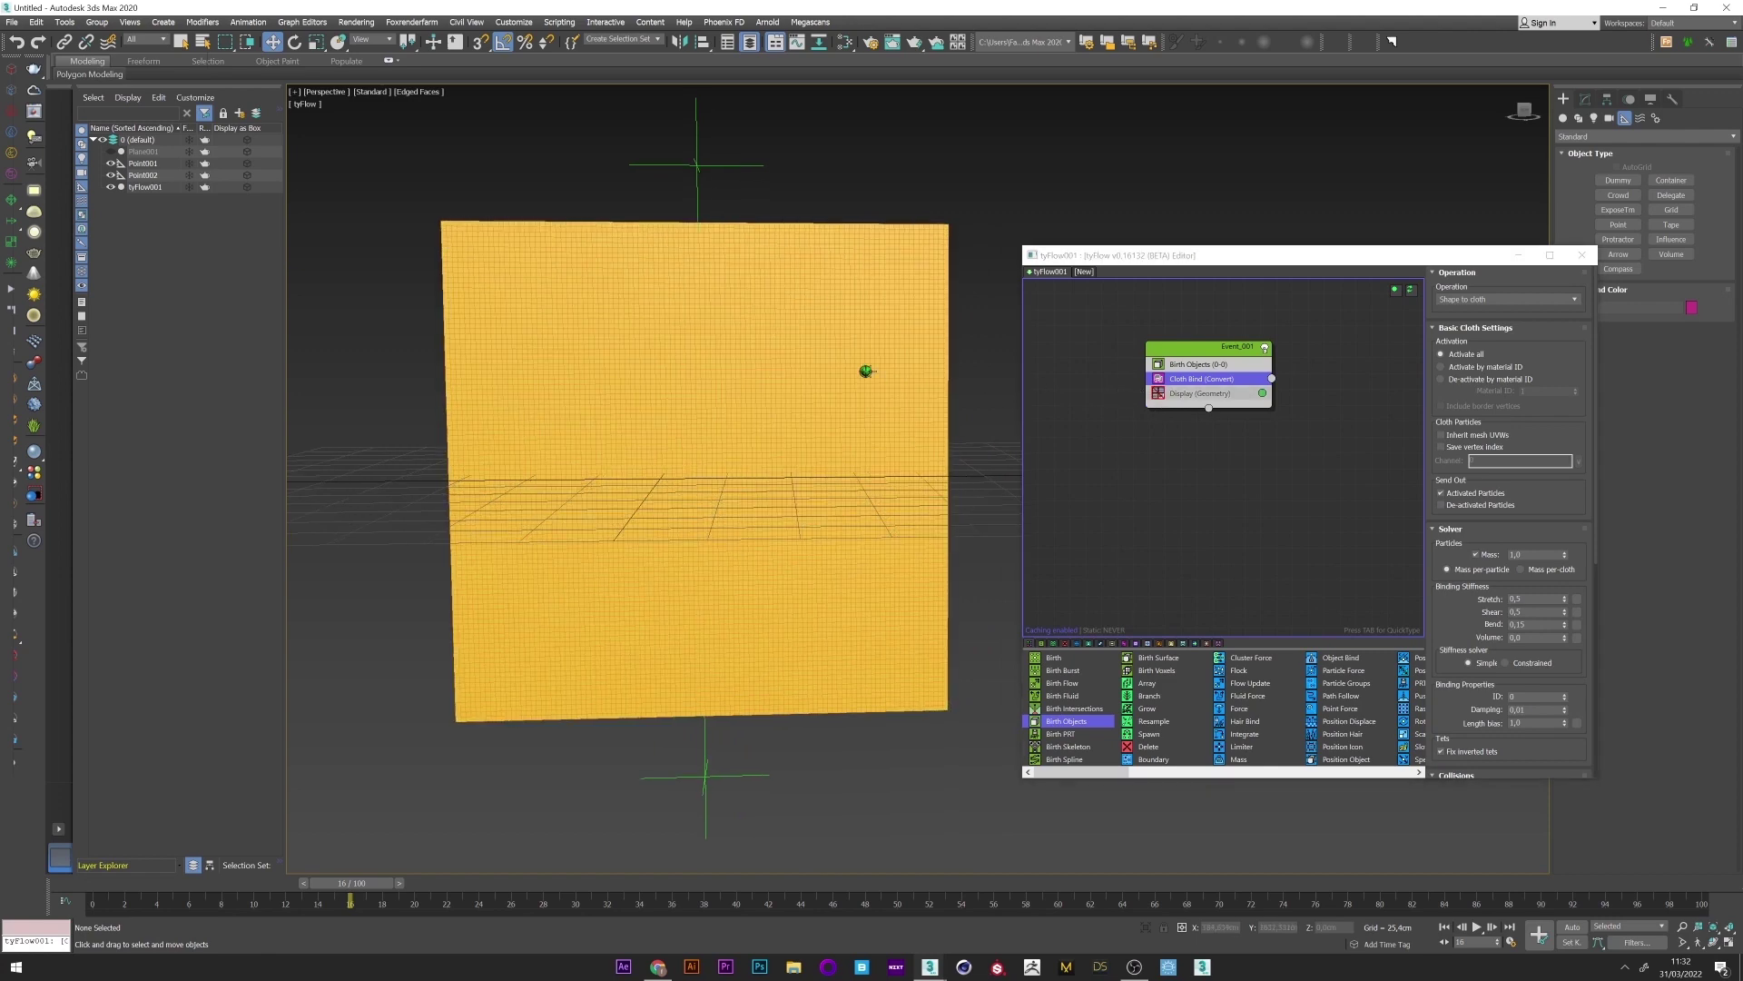
drag(95, 906, 336, 904)
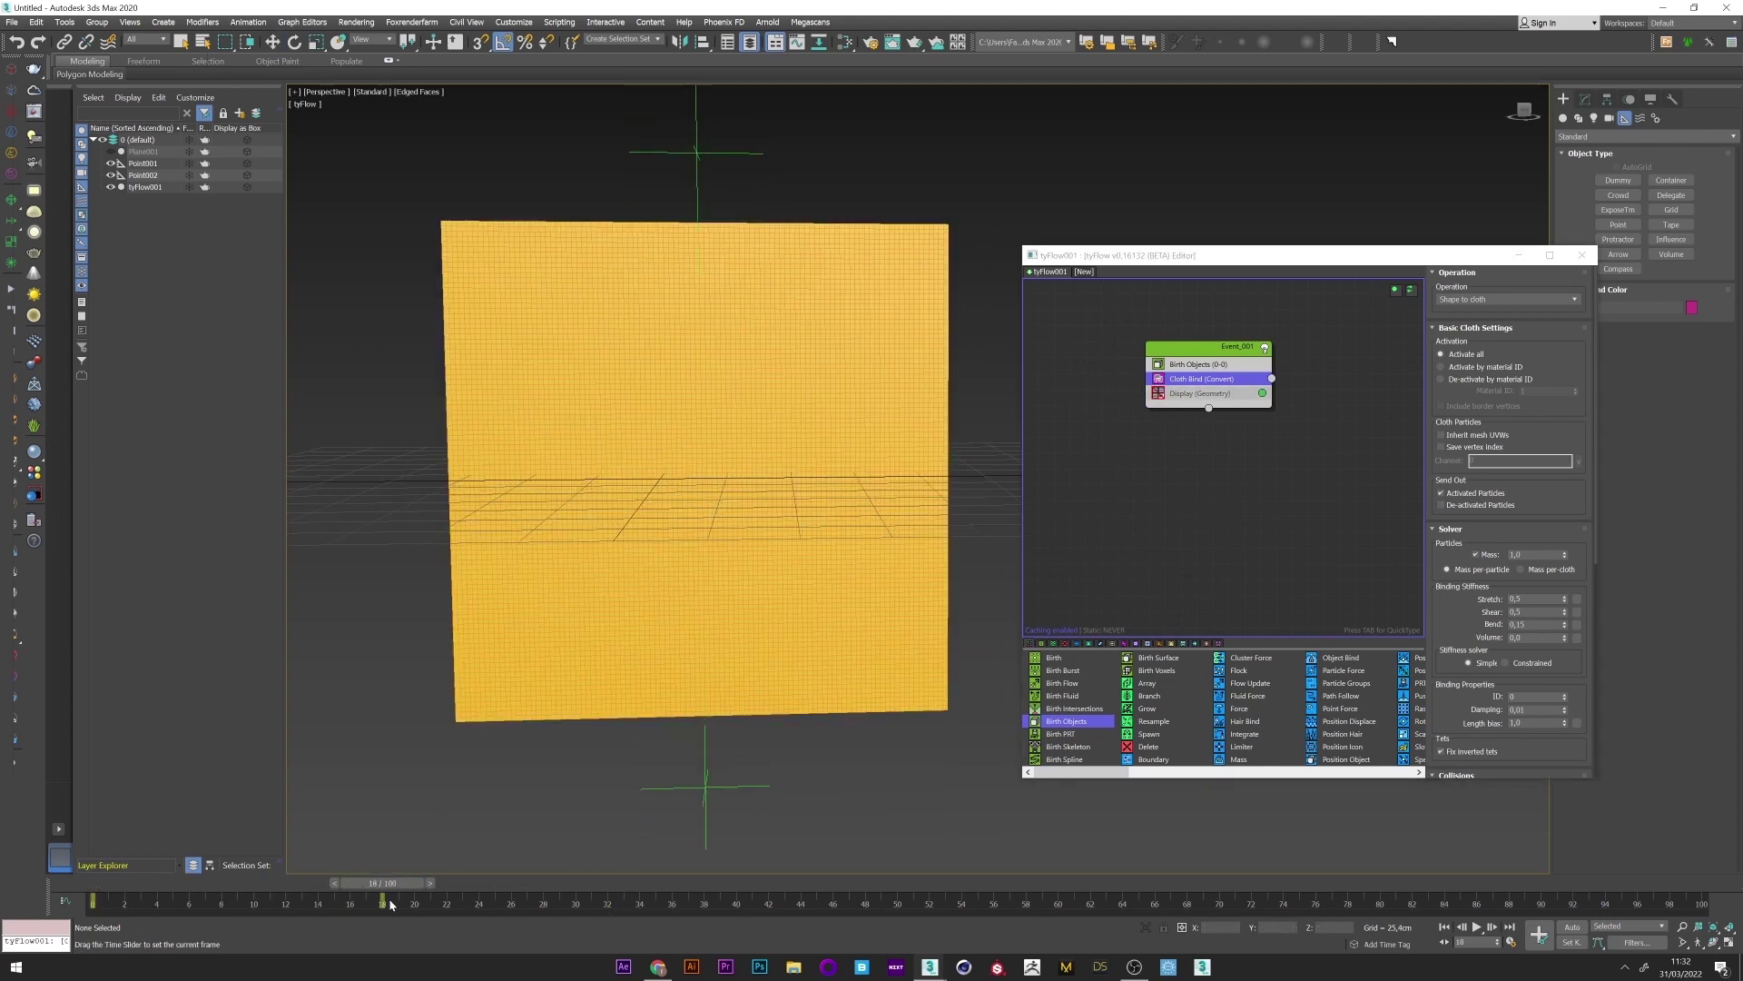
key(w)
- Add a Force operator below Cloth Bind with a gravity strength of -0,1 cm and scrub the timeline to test it
key(Tab)
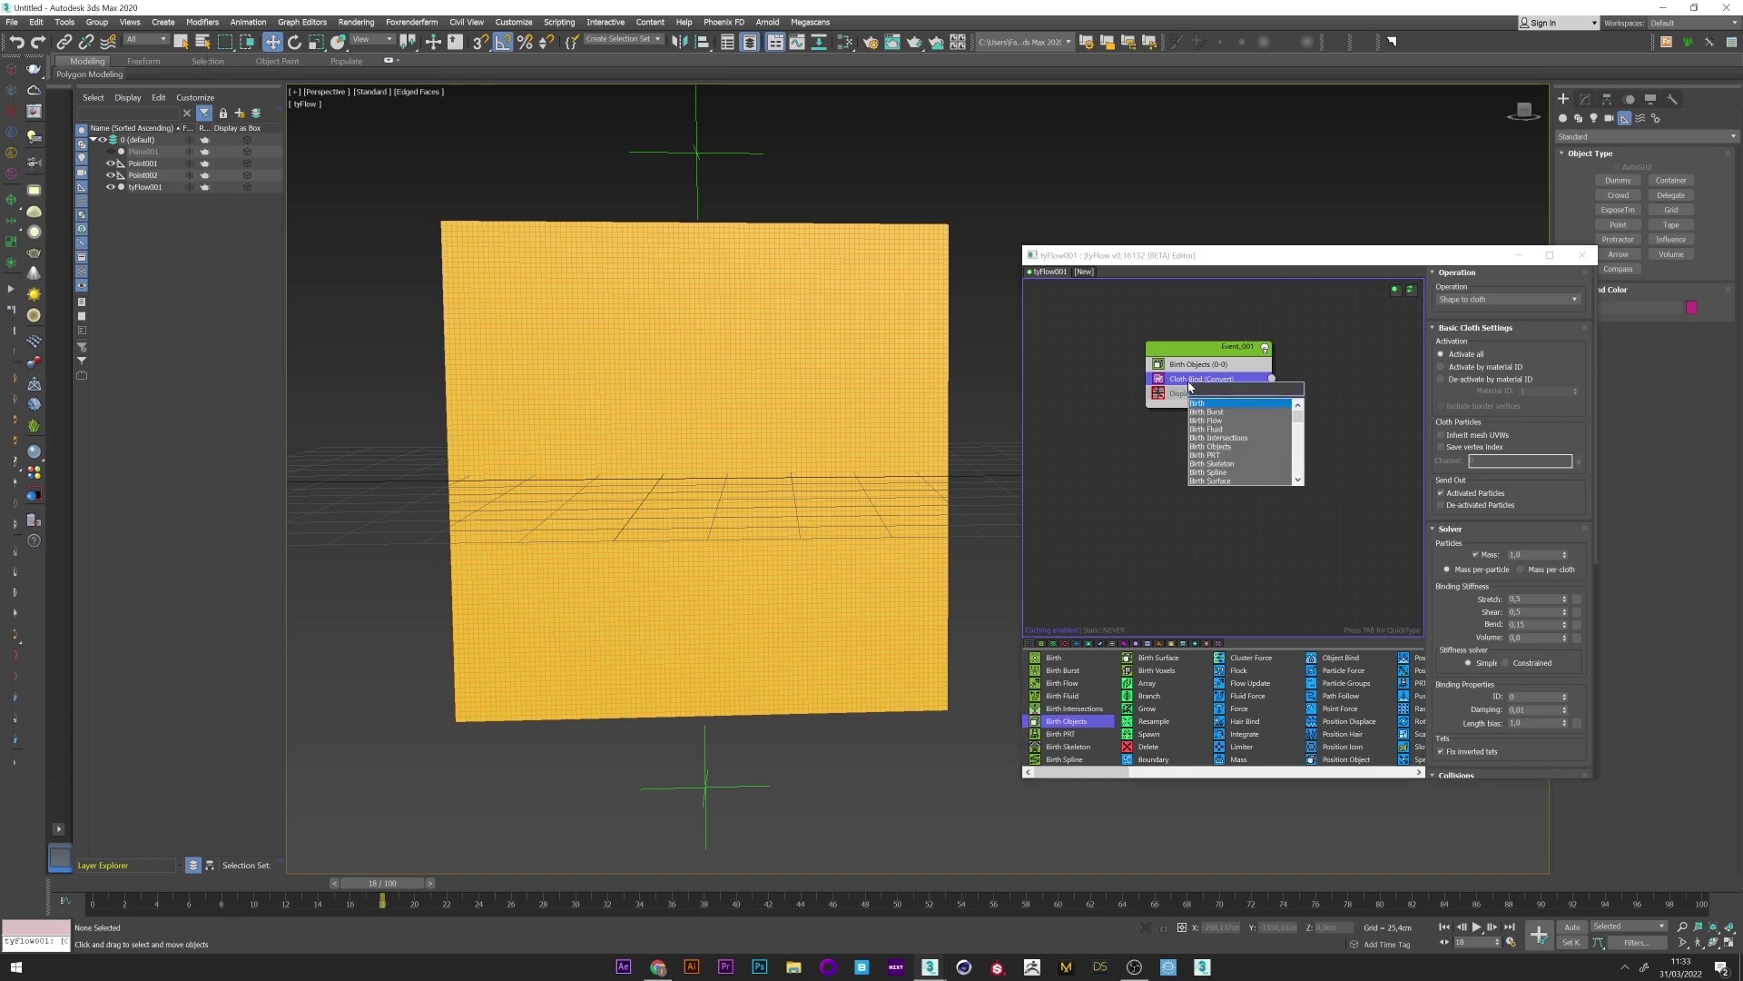
text(for)
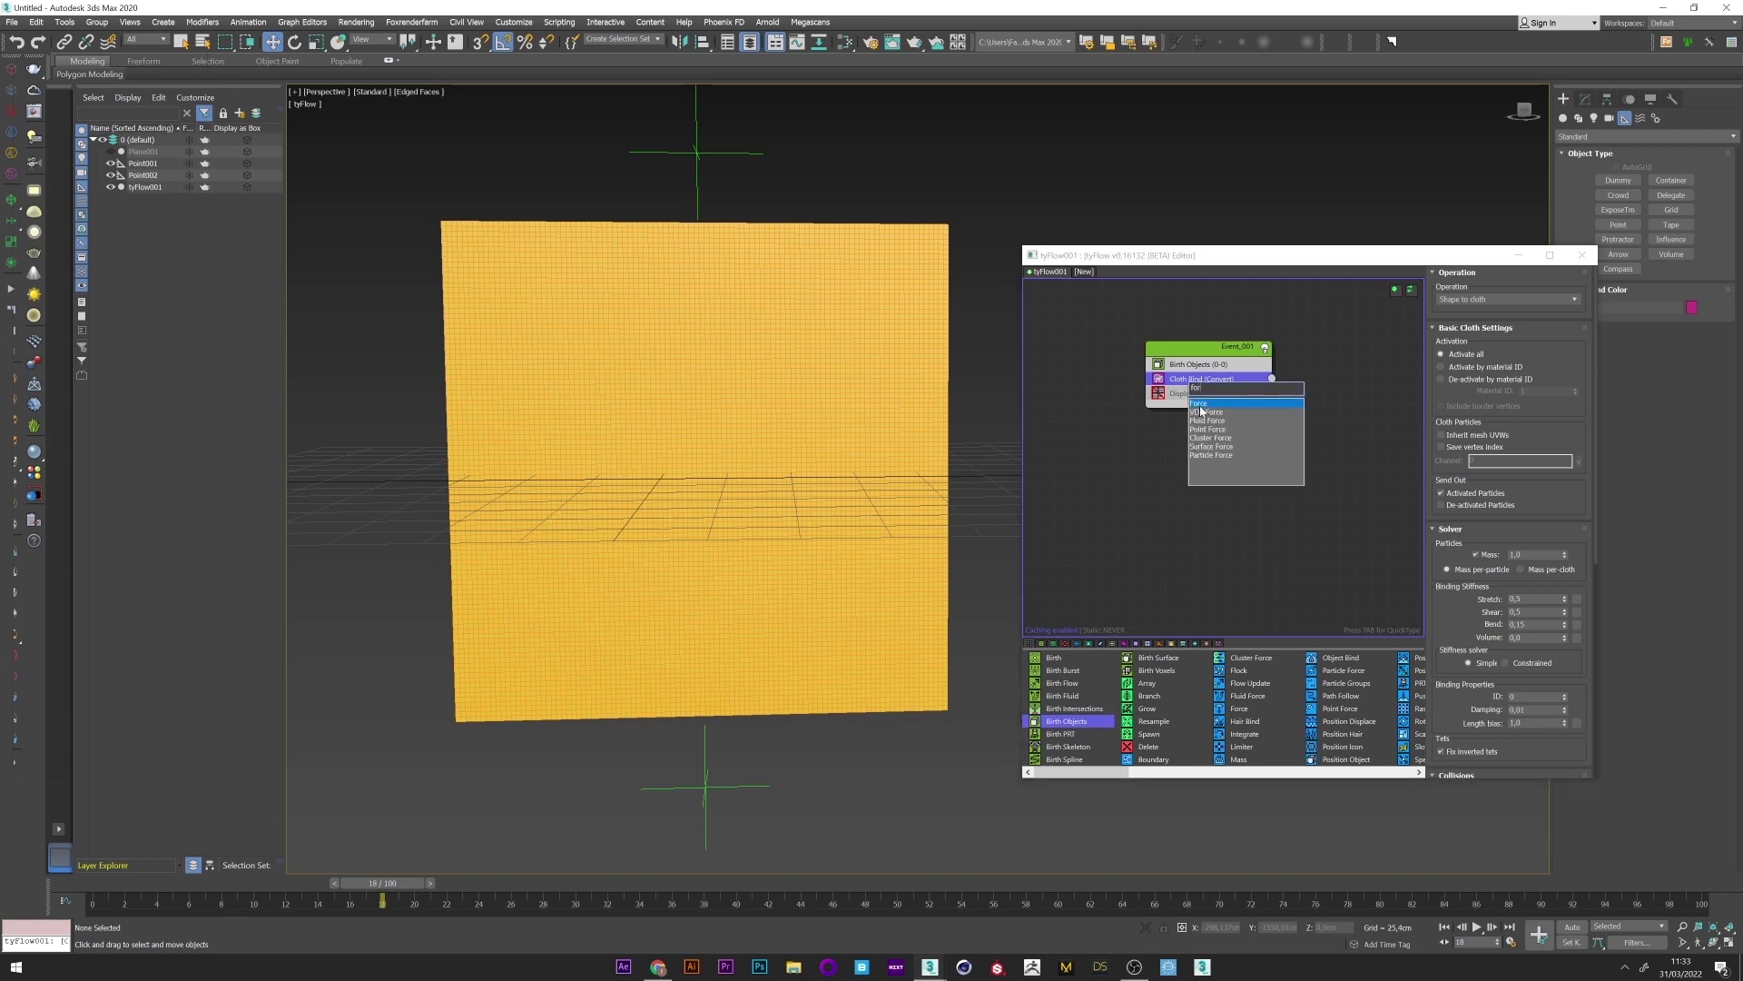
key(Return)
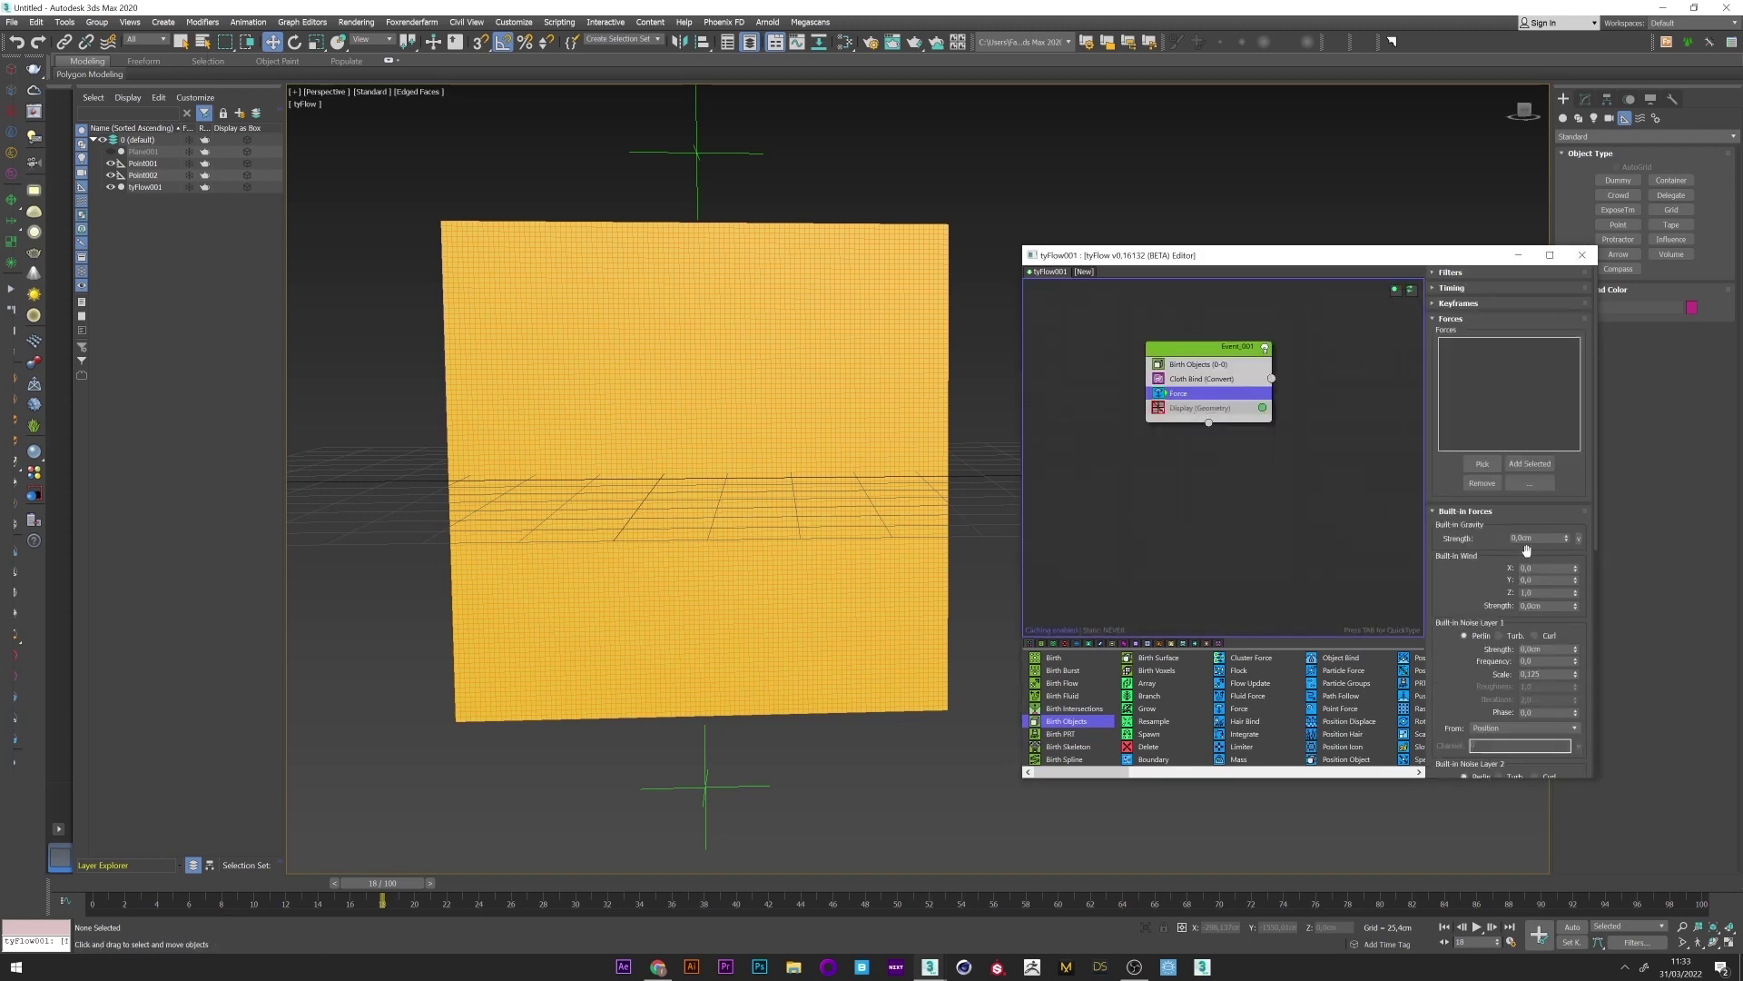
click(1554, 538)
text(-0,1)
key(Return)
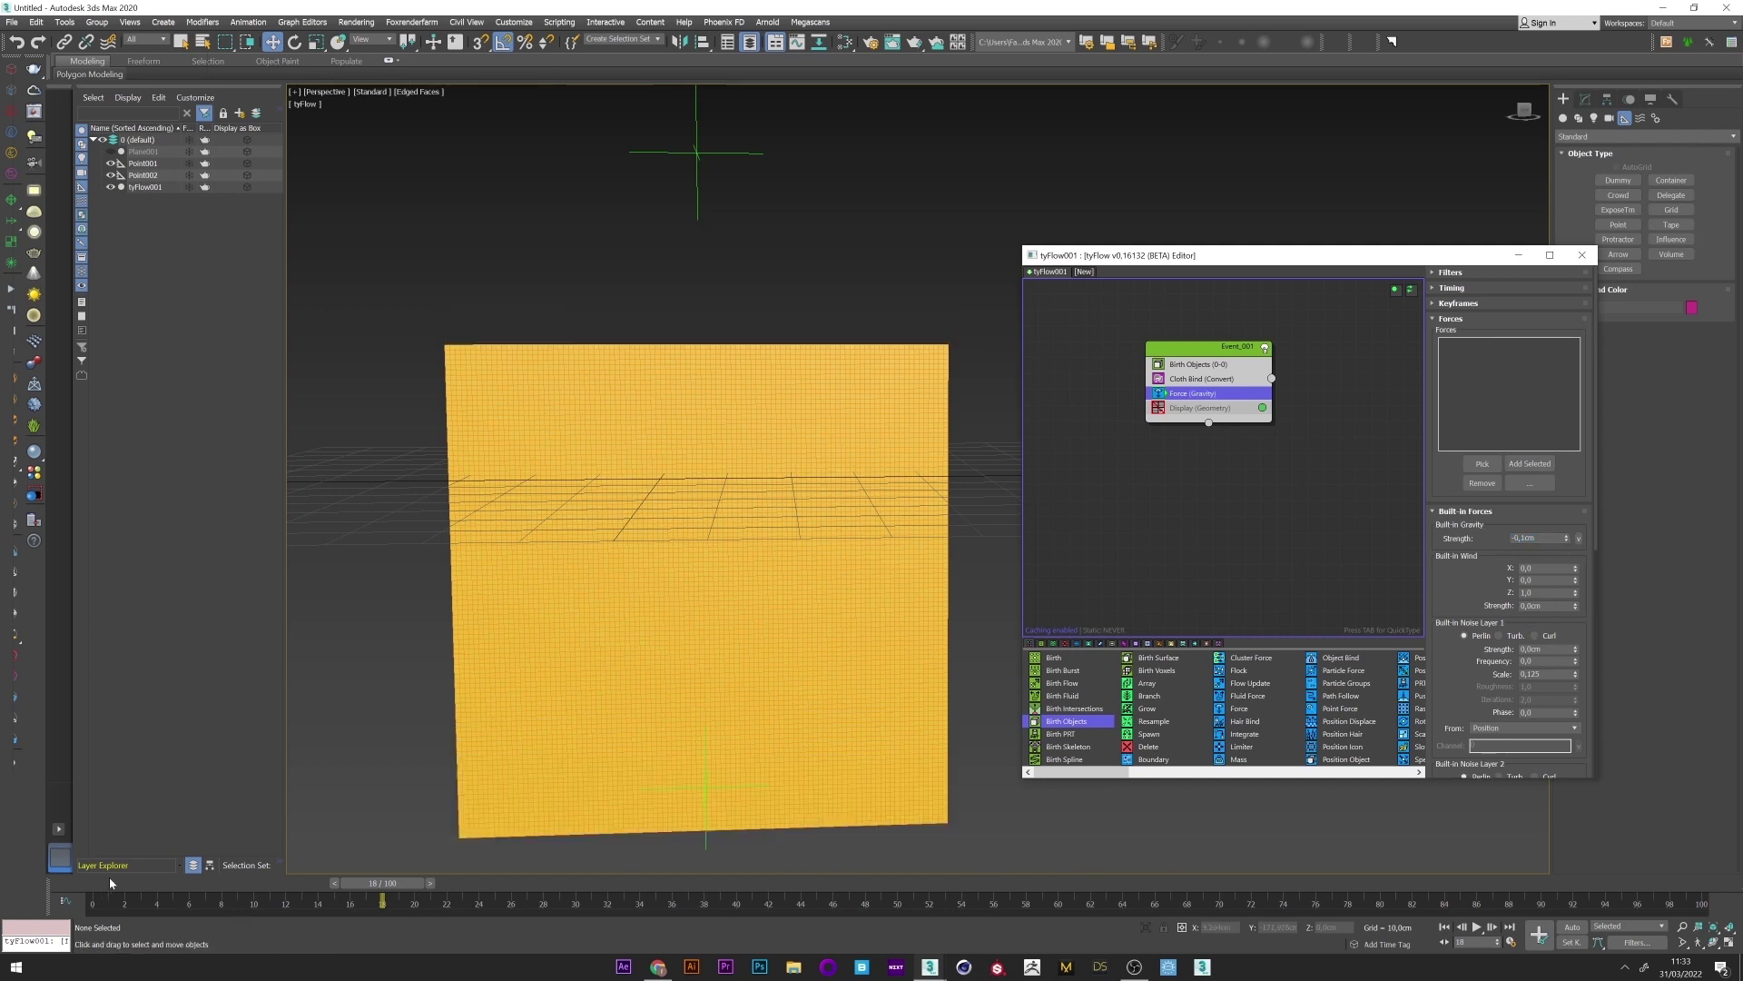
drag(371, 883, 241, 884)
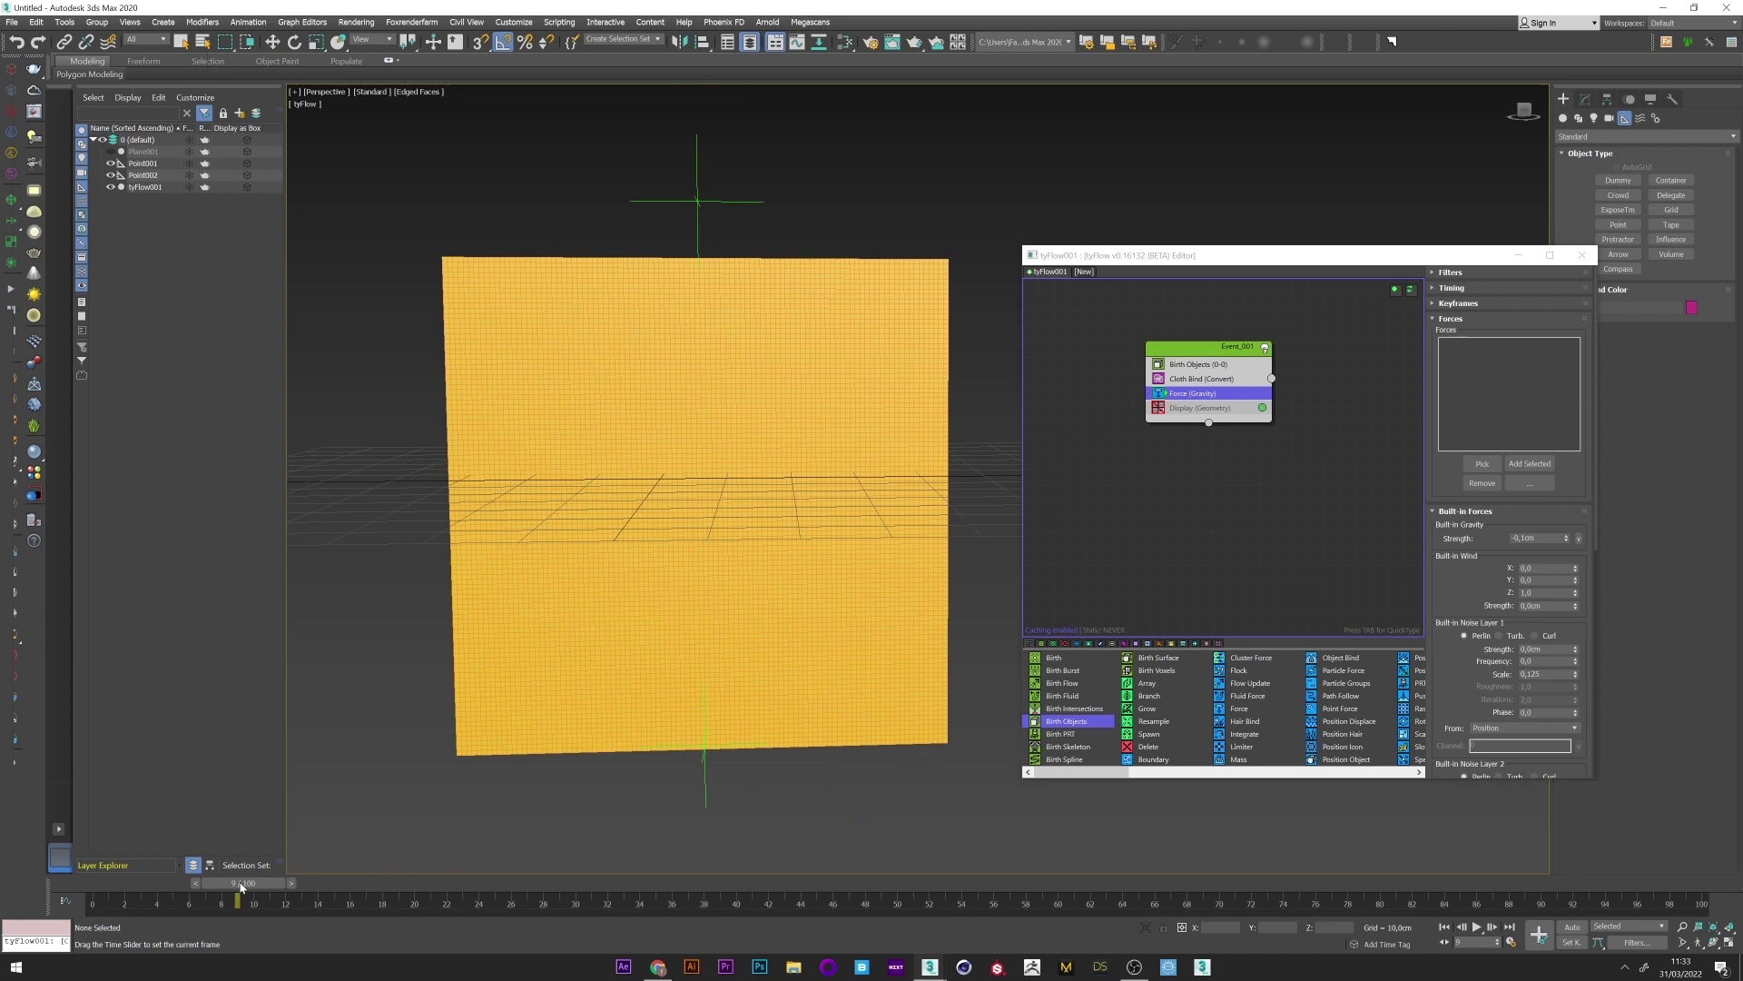
key(w)
- Set the Force operator's gravity strength to -0,05 cm and return the timeline to frame 0
click(1528, 538)
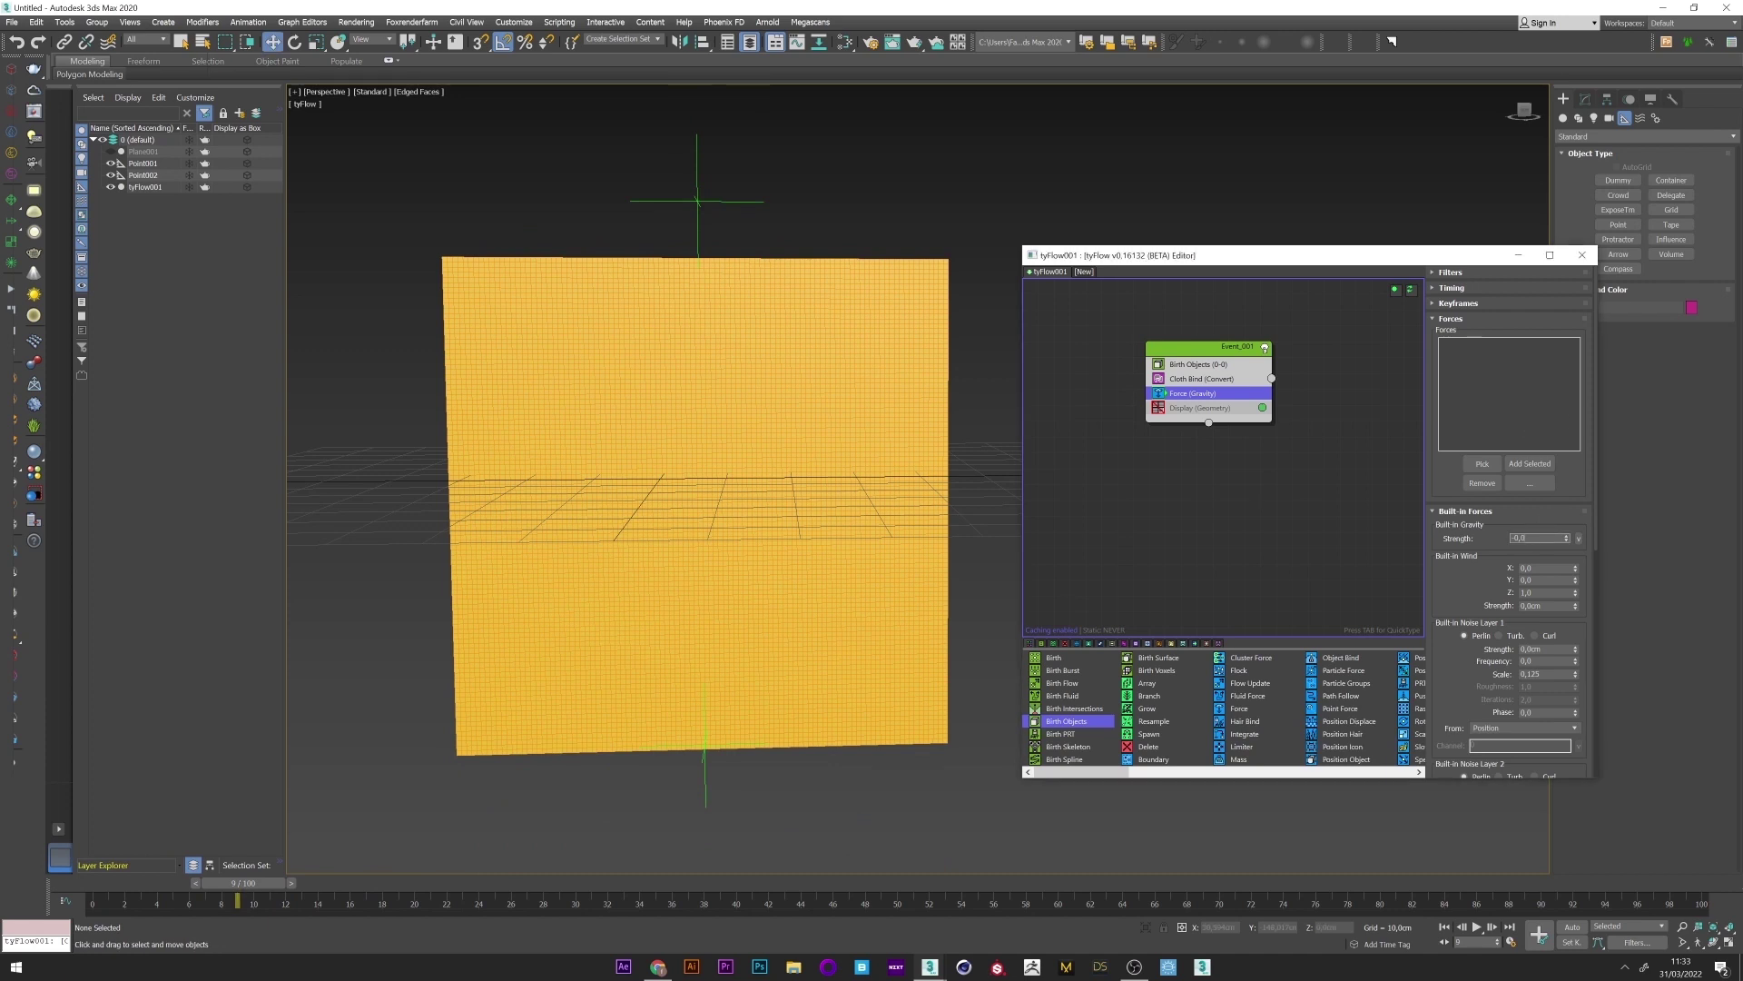
text(-0,05)
key(Return)
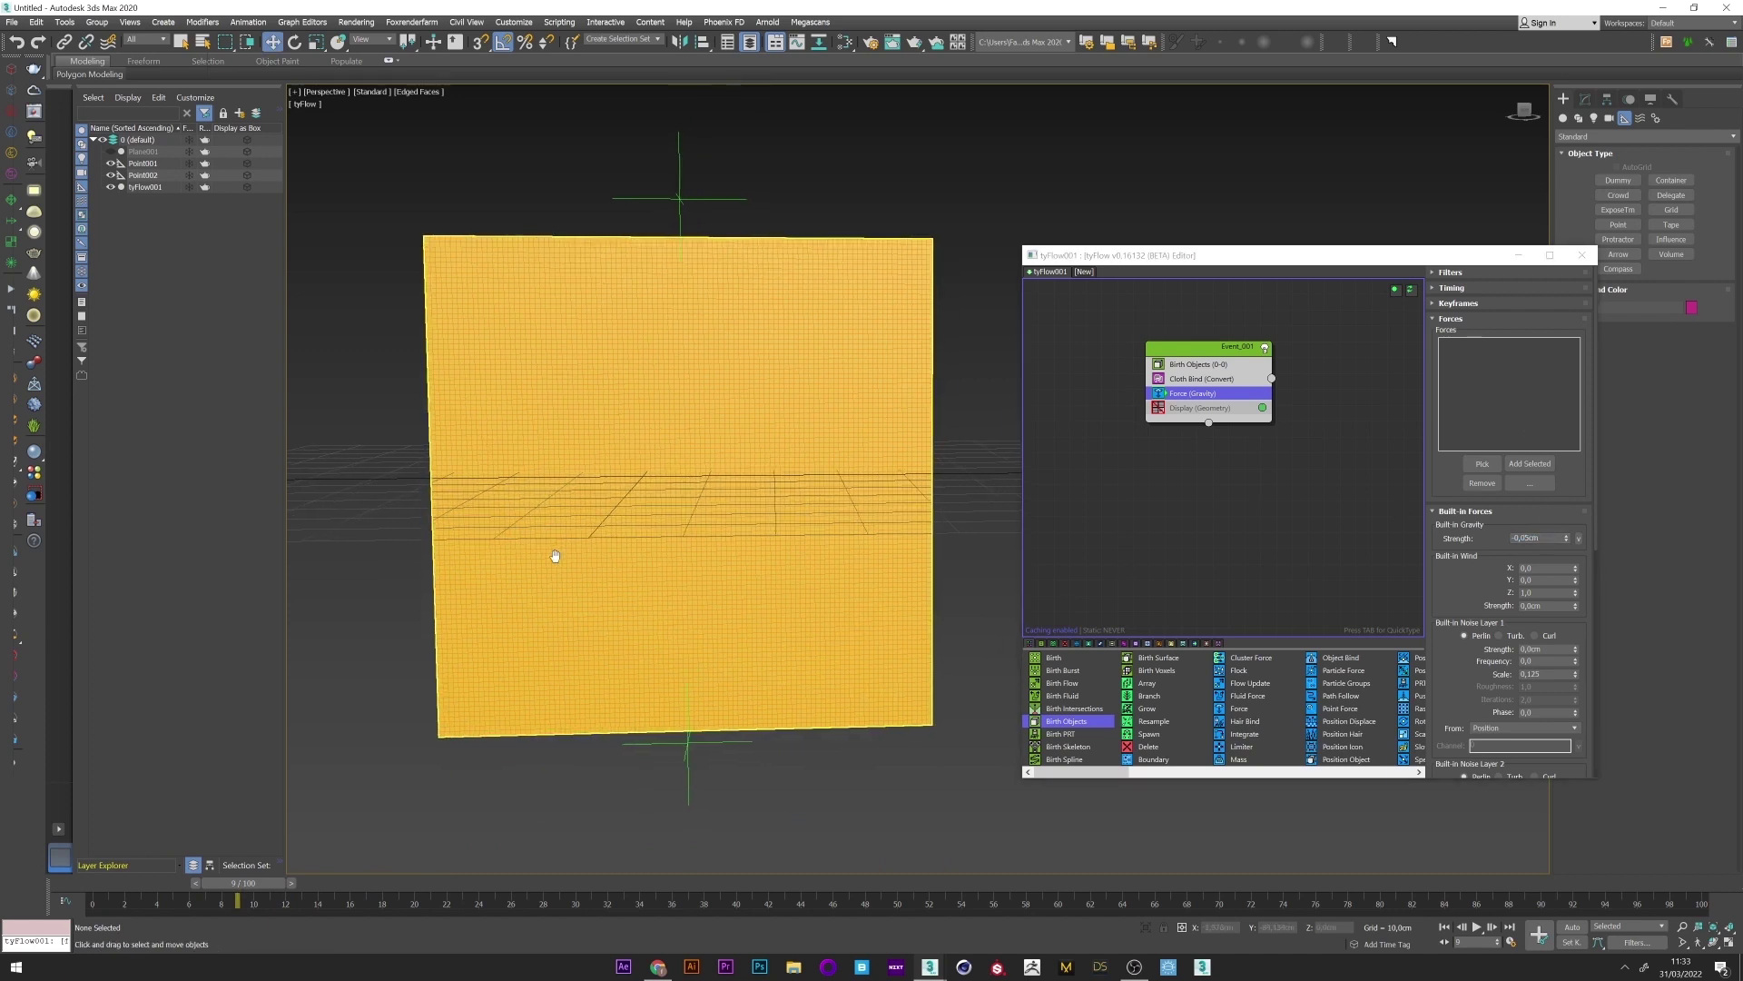
drag(262, 883, 2, 887)
key(w)
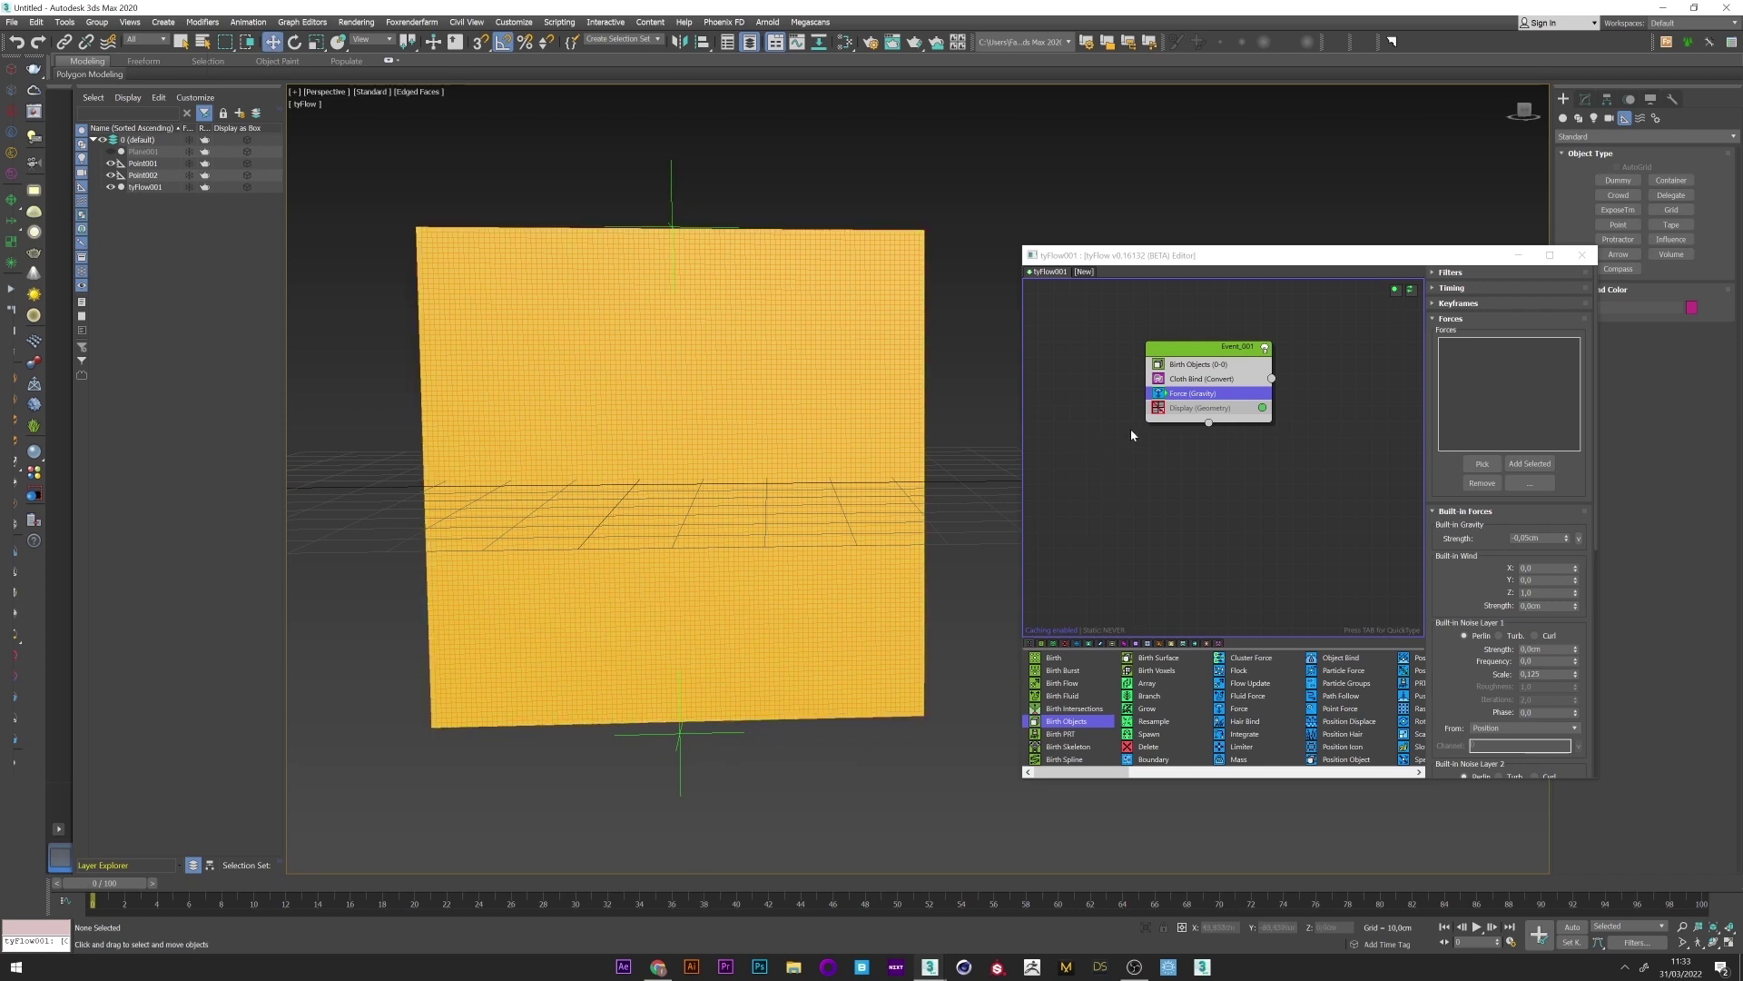
- Insert an Object Test above the Force operator, pick the upper helper Point001 and test for Above object (World-Z)
middle_drag(1221, 331, 1145, 332)
middle_drag(1098, 396, 1181, 436)
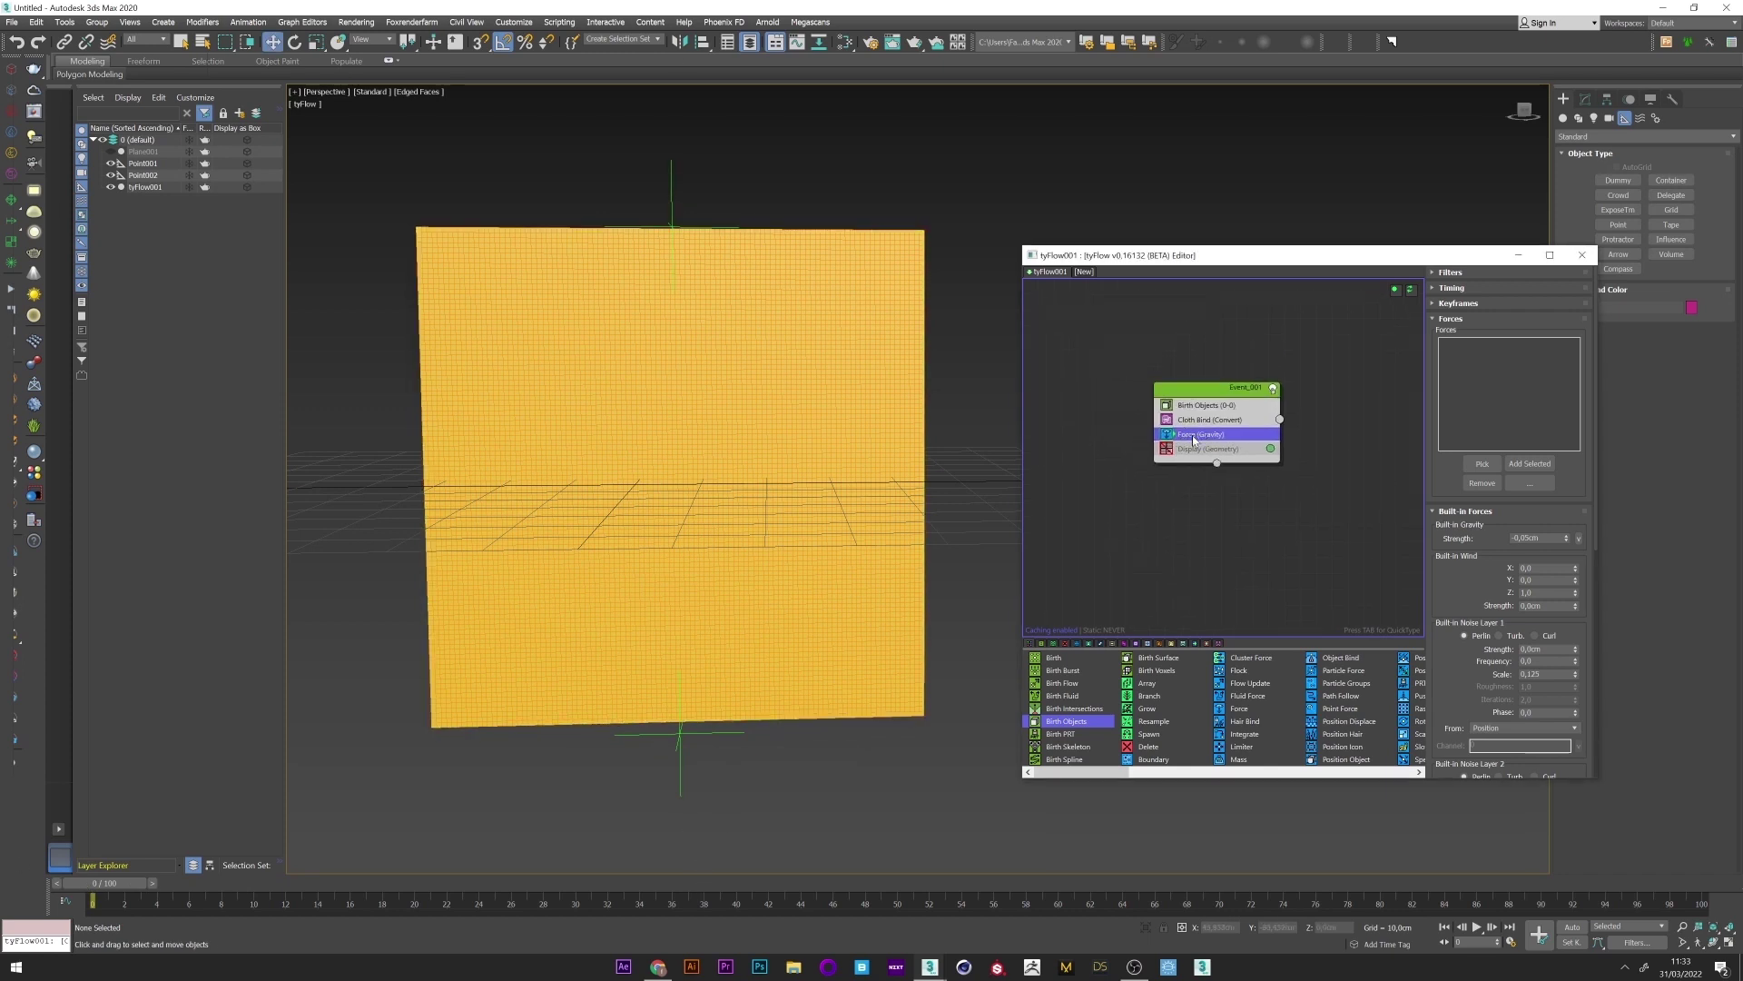
key(Tab)
text(obj)
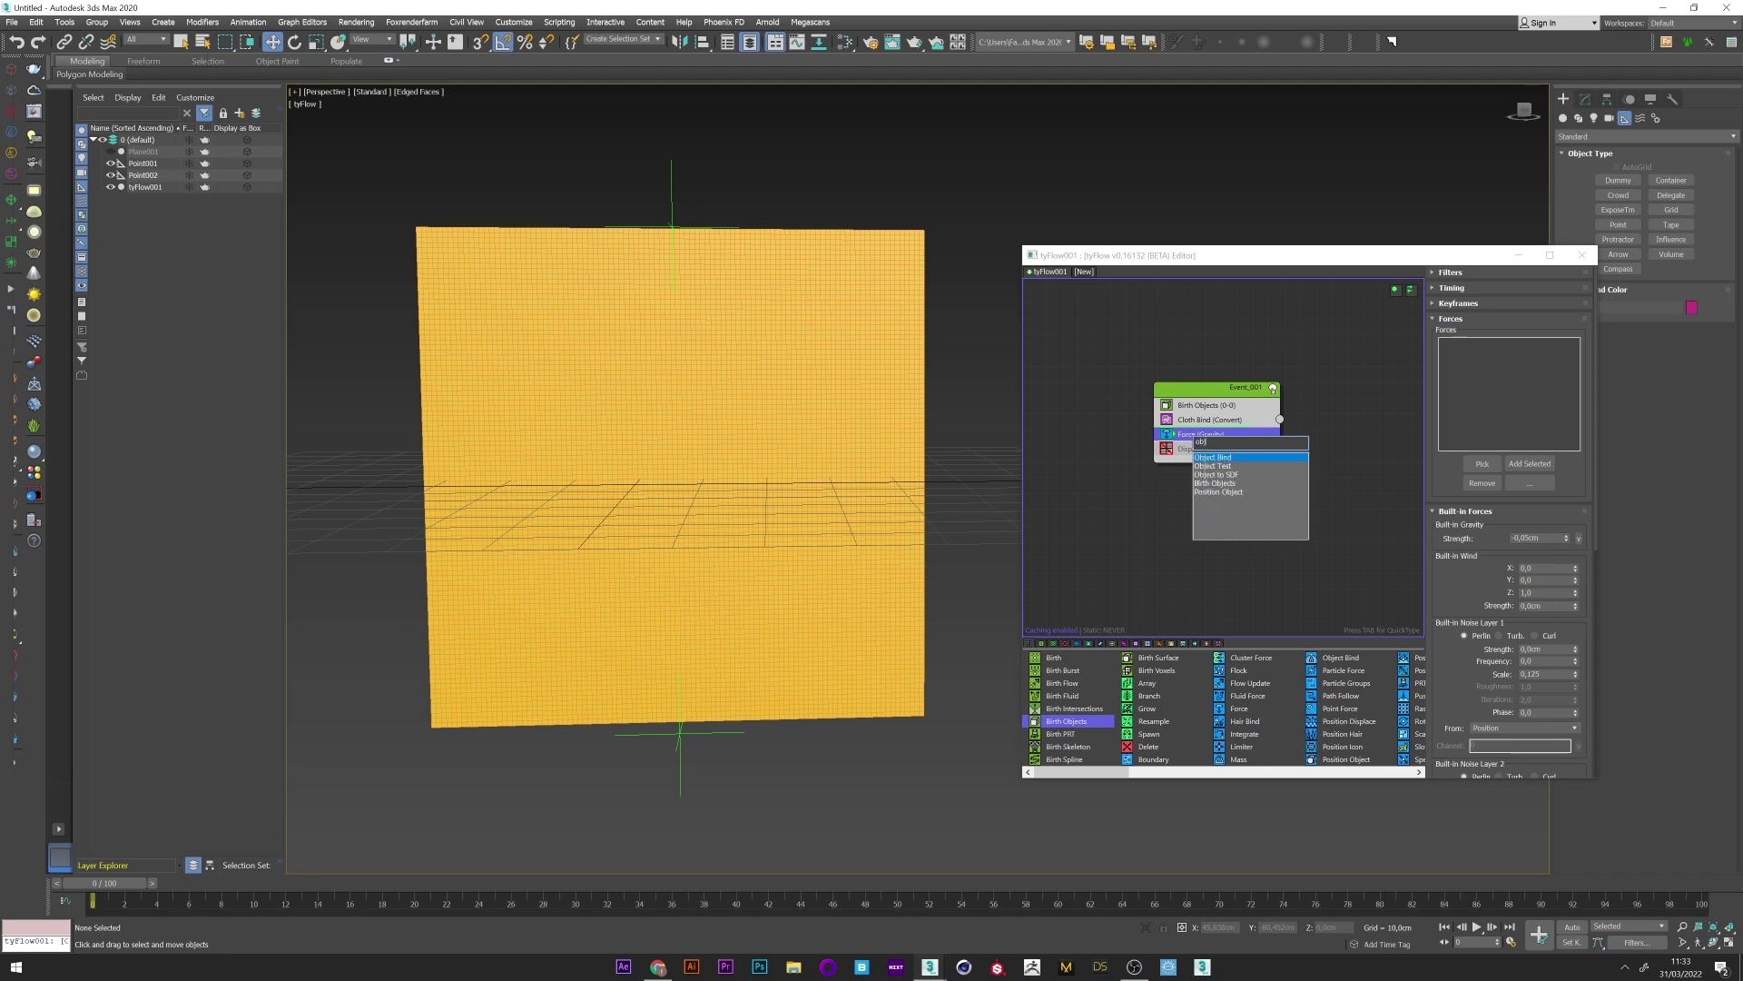
click(1209, 467)
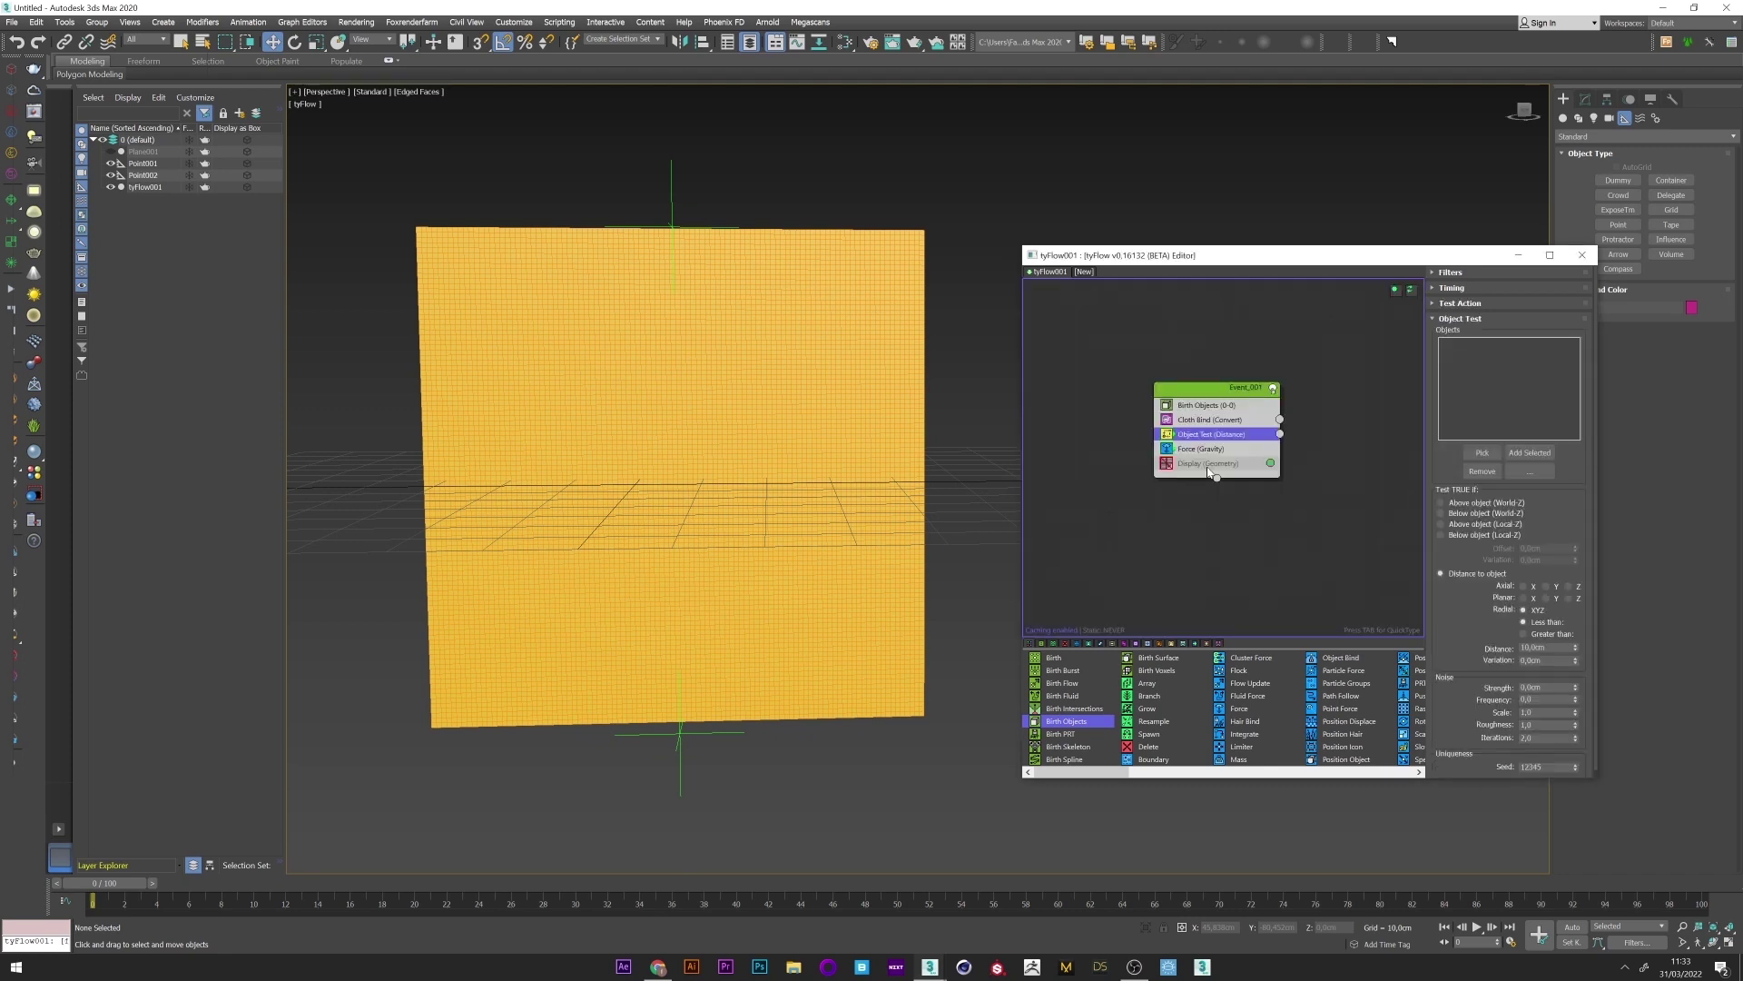
click(1473, 451)
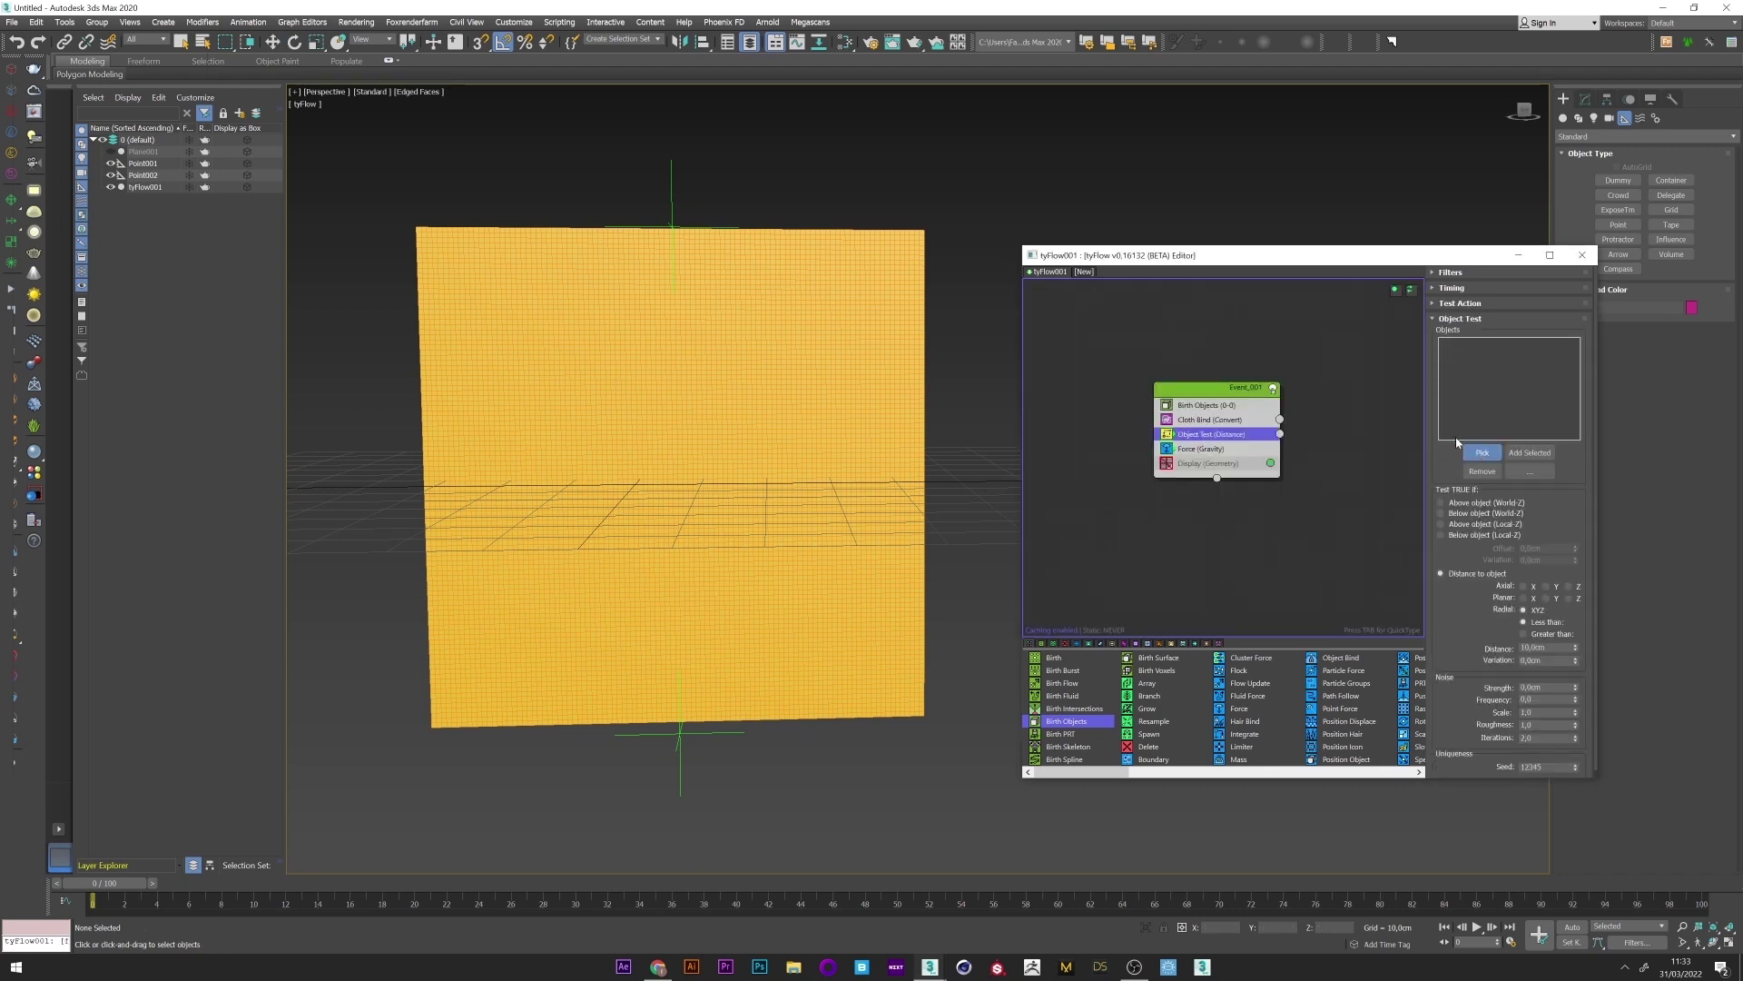
click(671, 186)
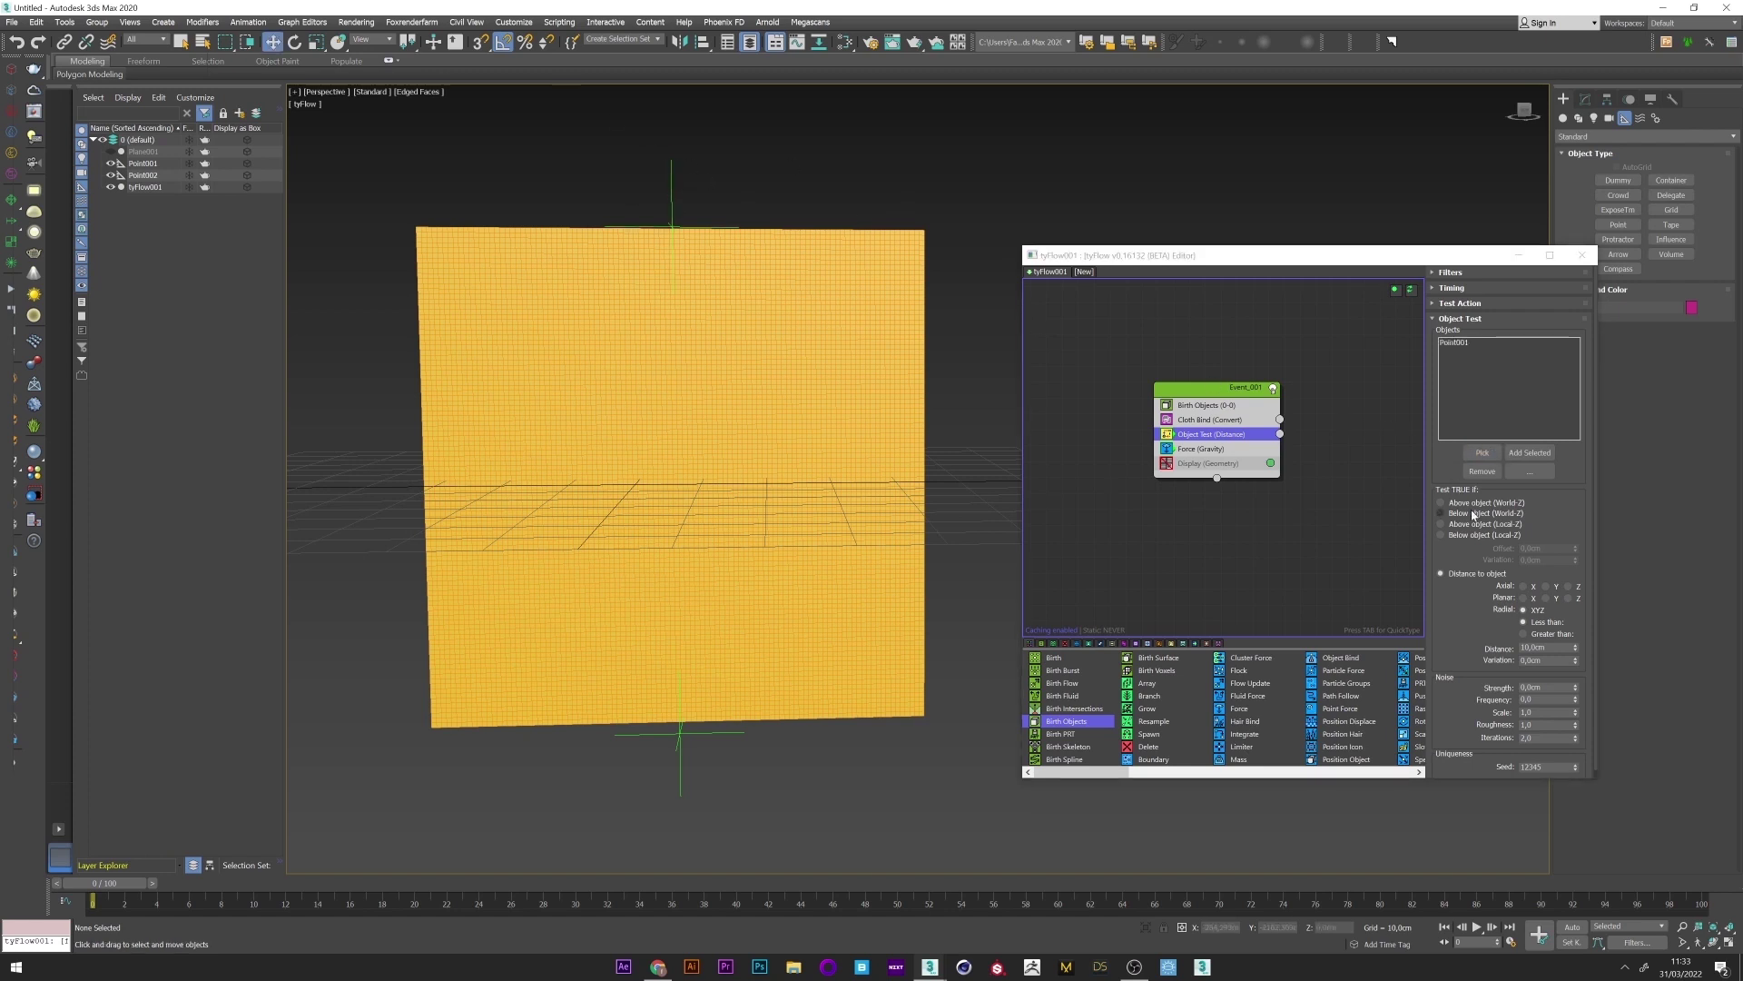
click(1442, 502)
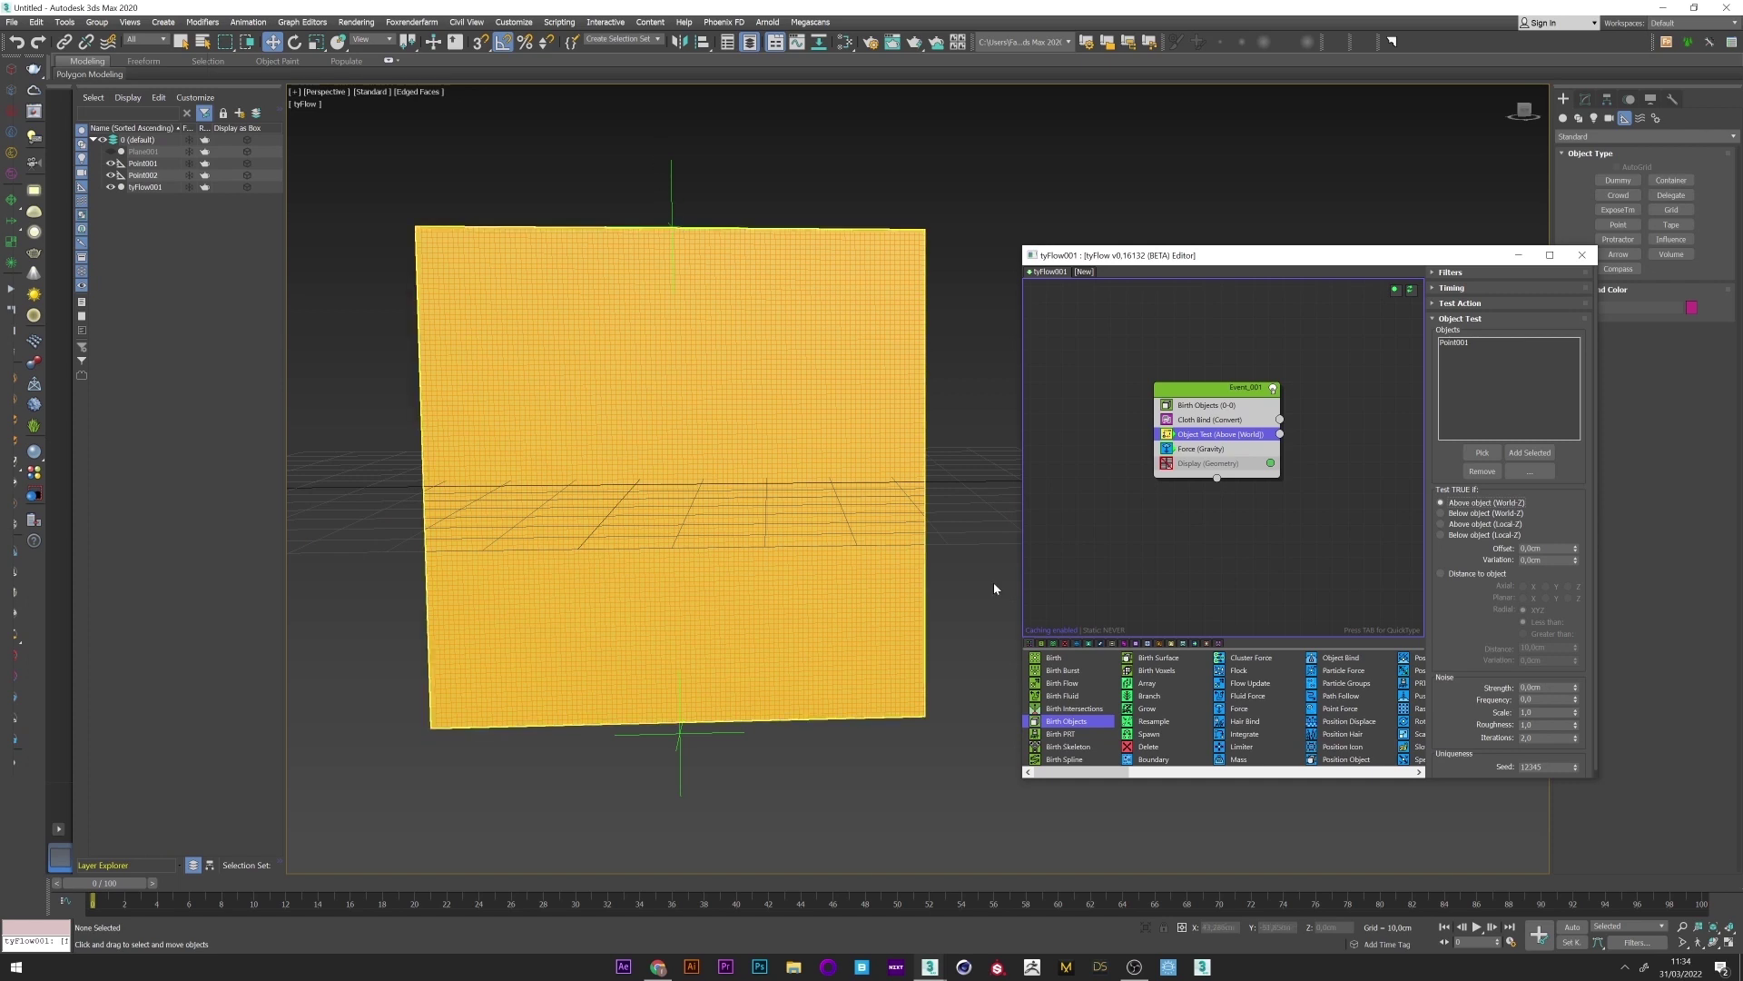
- Check the cloth's upper edge in the front view, then duplicate the Object Test and switch the copy to Below object (World-Z)
key(f)
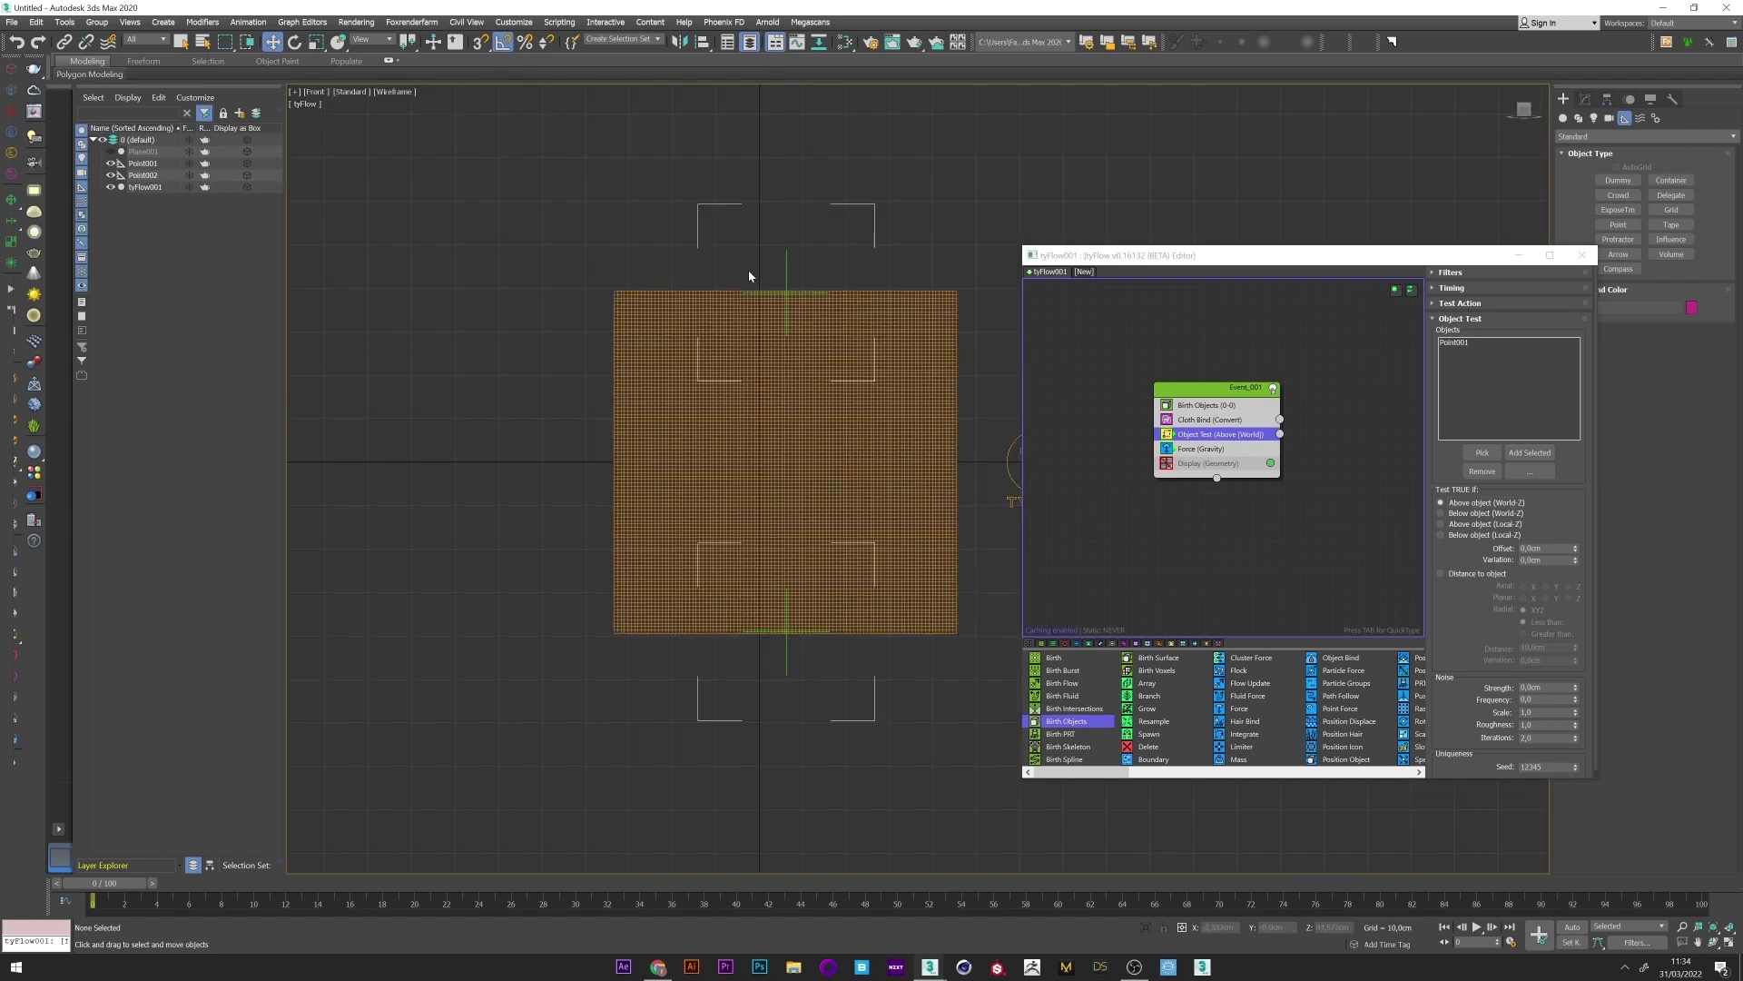
scroll(750, 270, up, 5)
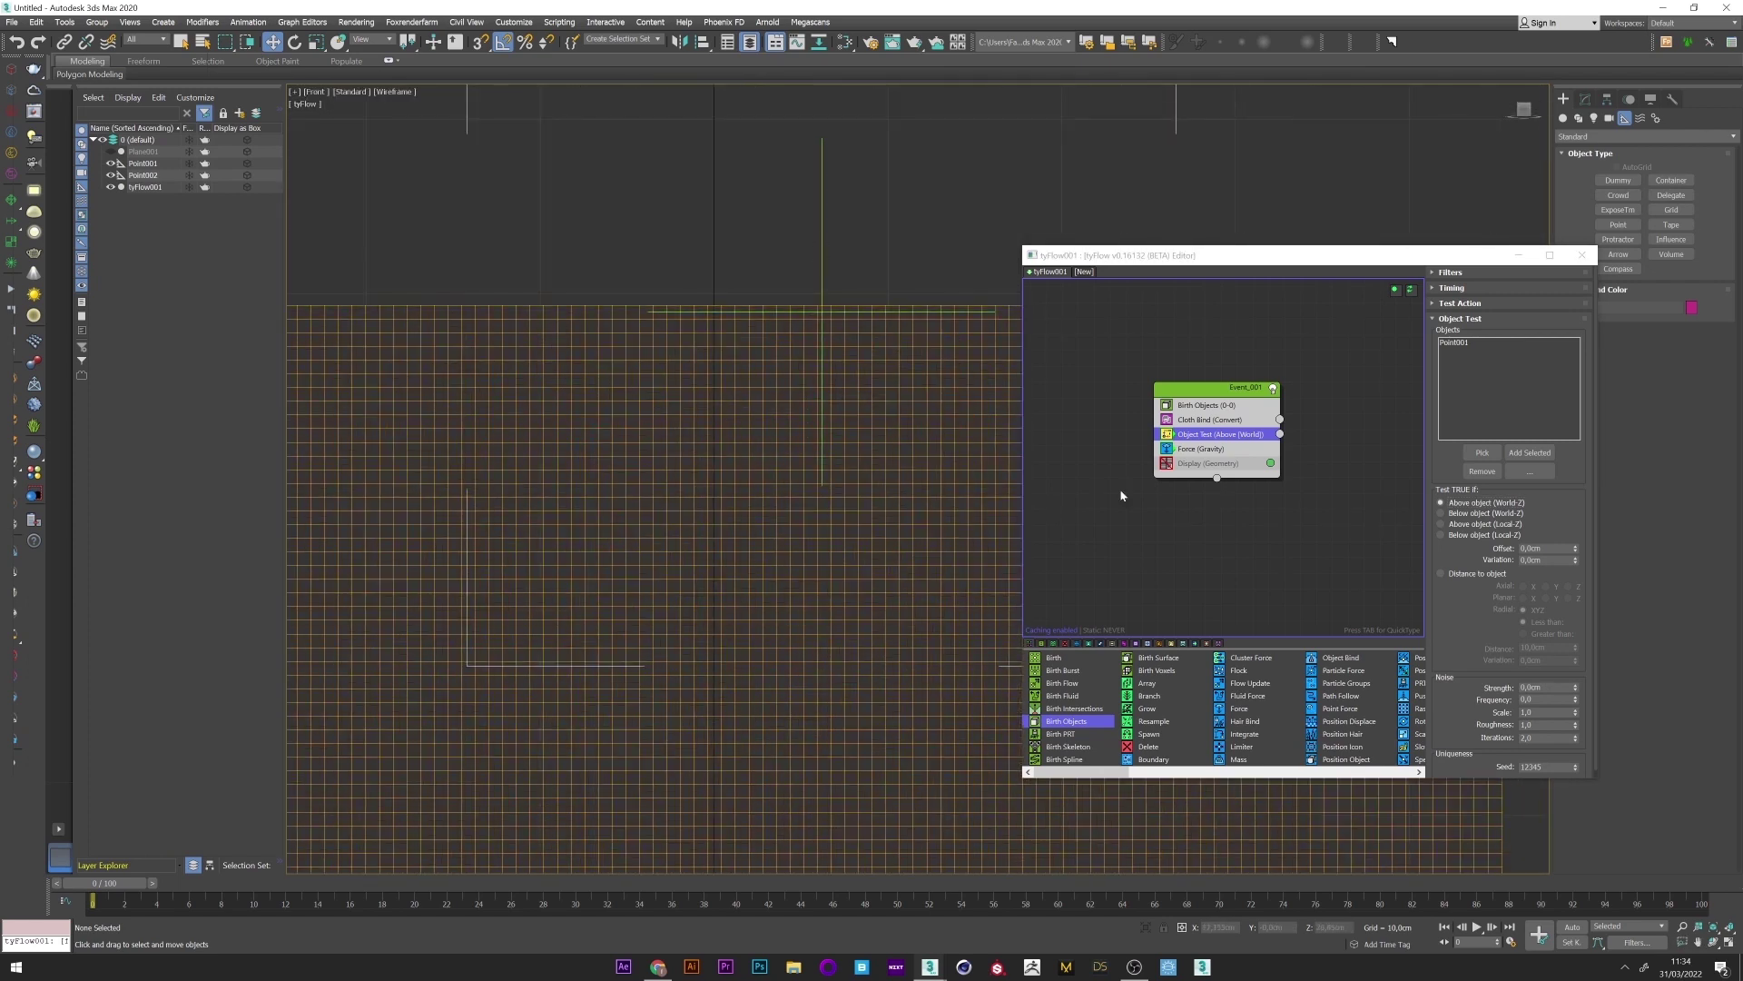
shift+drag(1200, 439, 1195, 450)
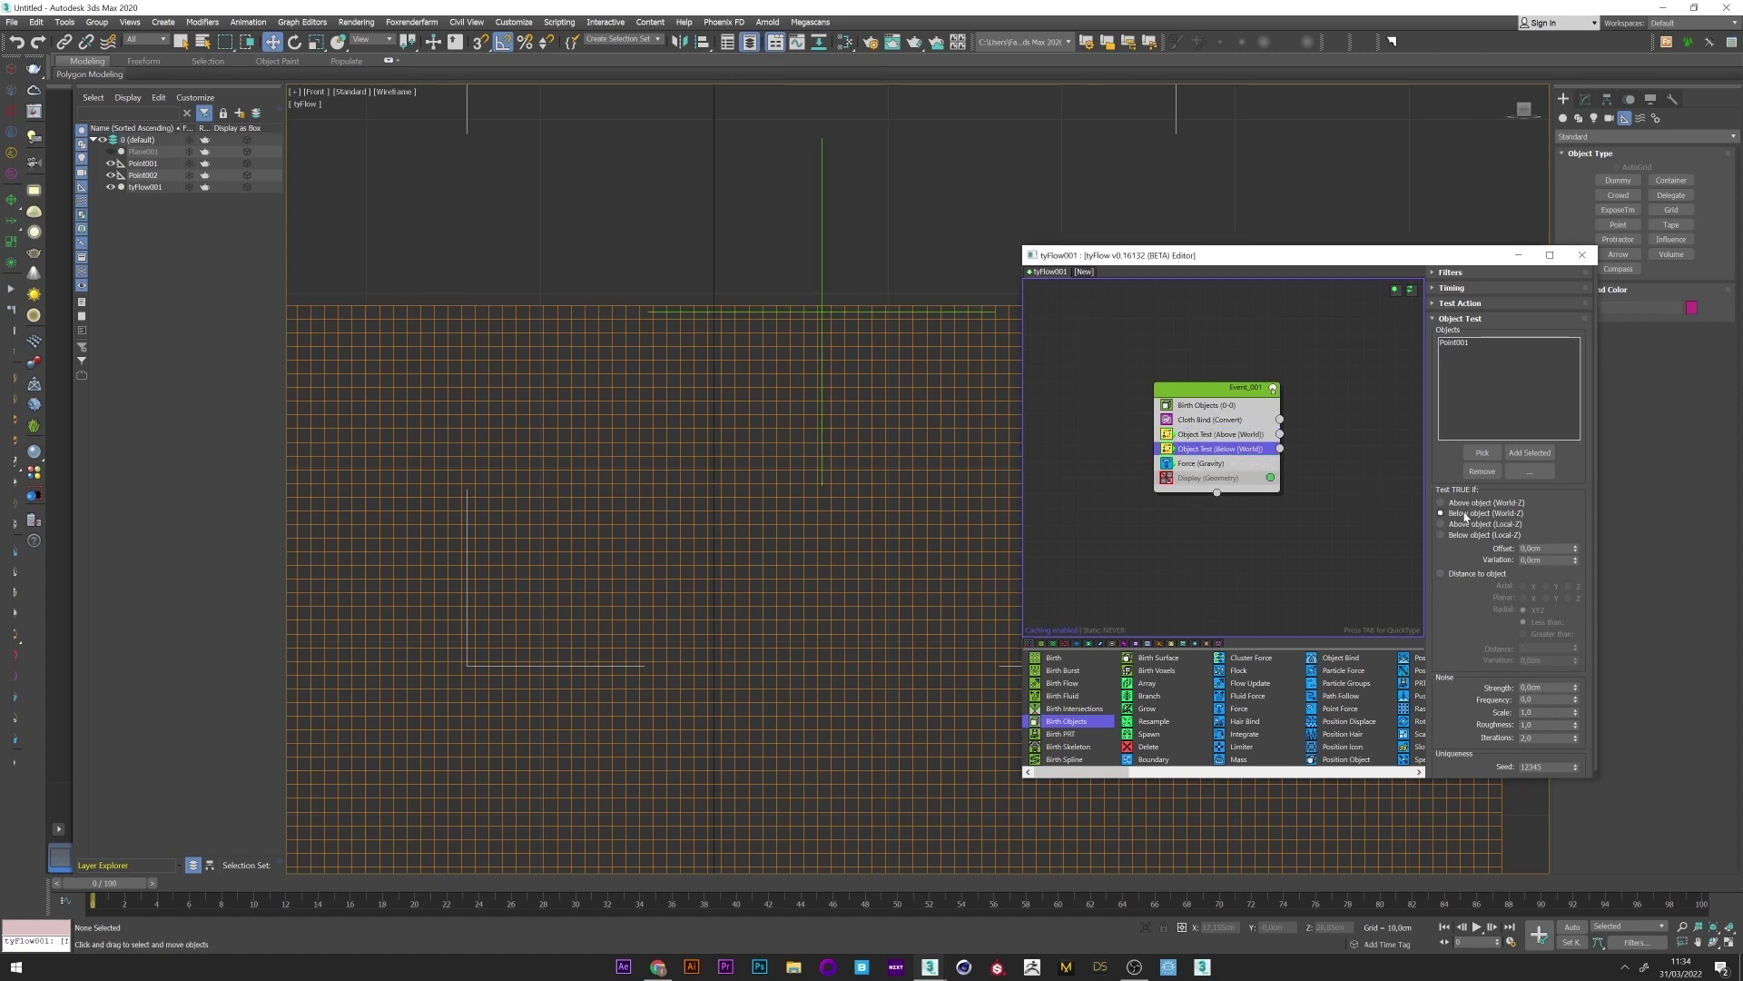
- Replace Point001 with the lower helper Point002 in the copied Object Test's object list
click(1464, 344)
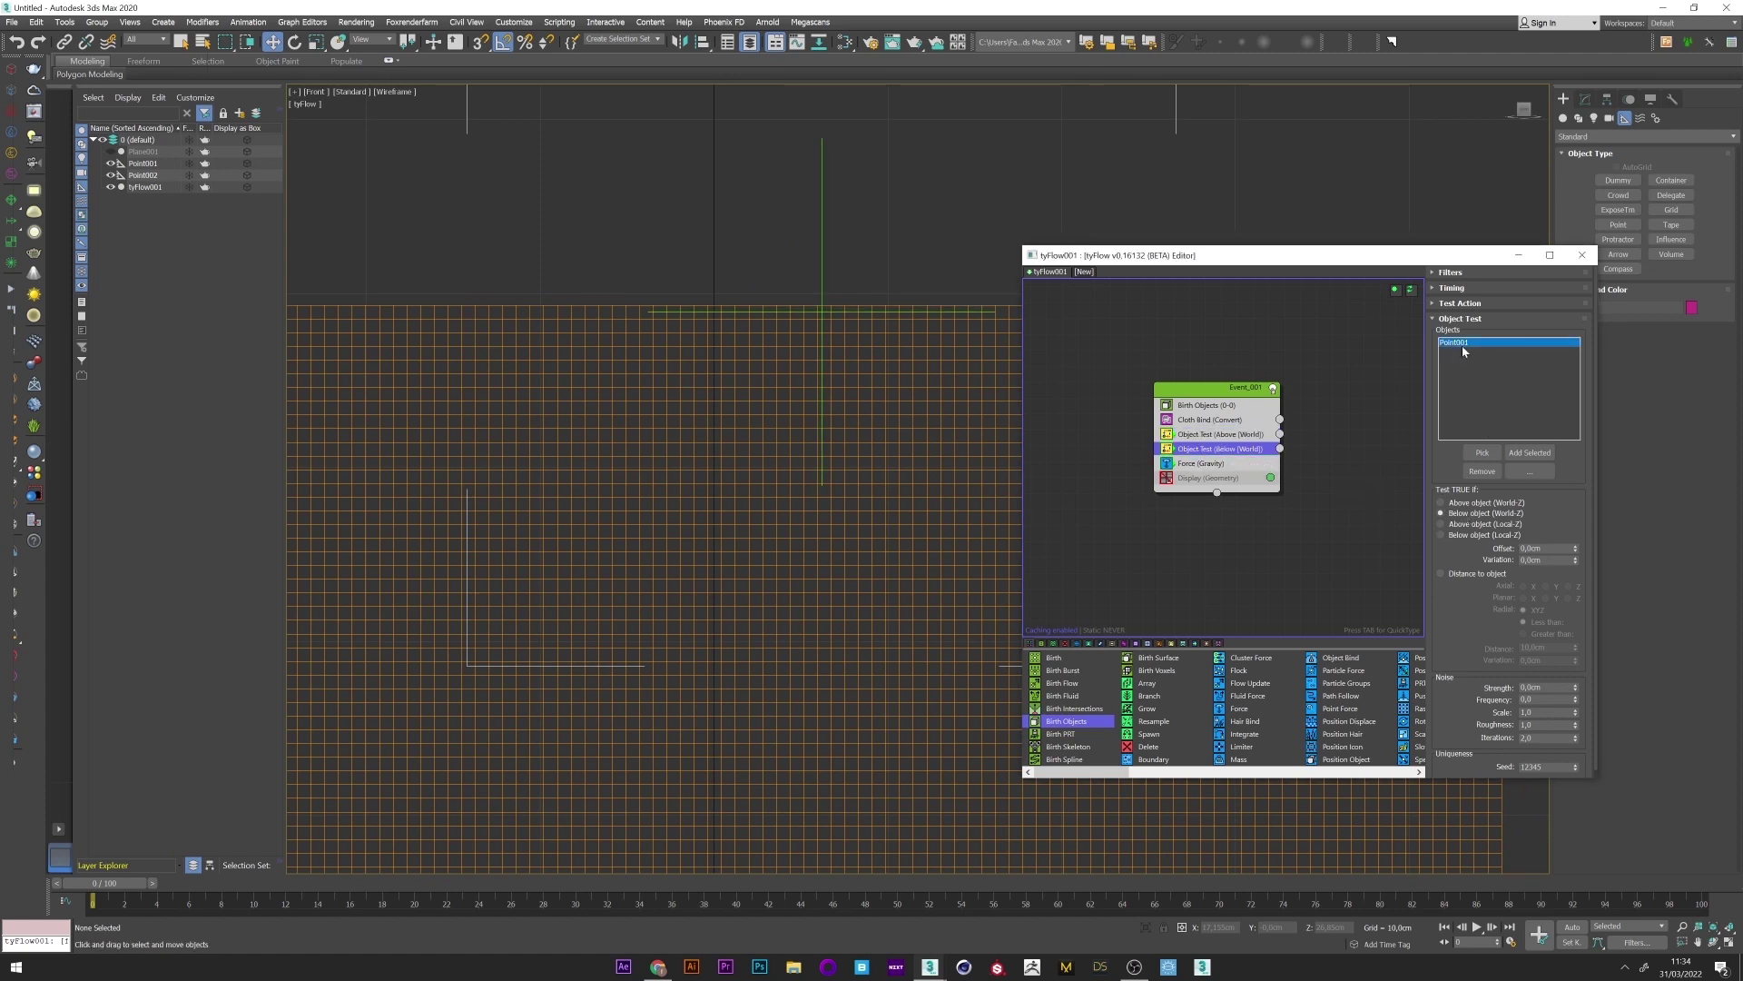
click(1482, 471)
click(1482, 453)
click(150, 176)
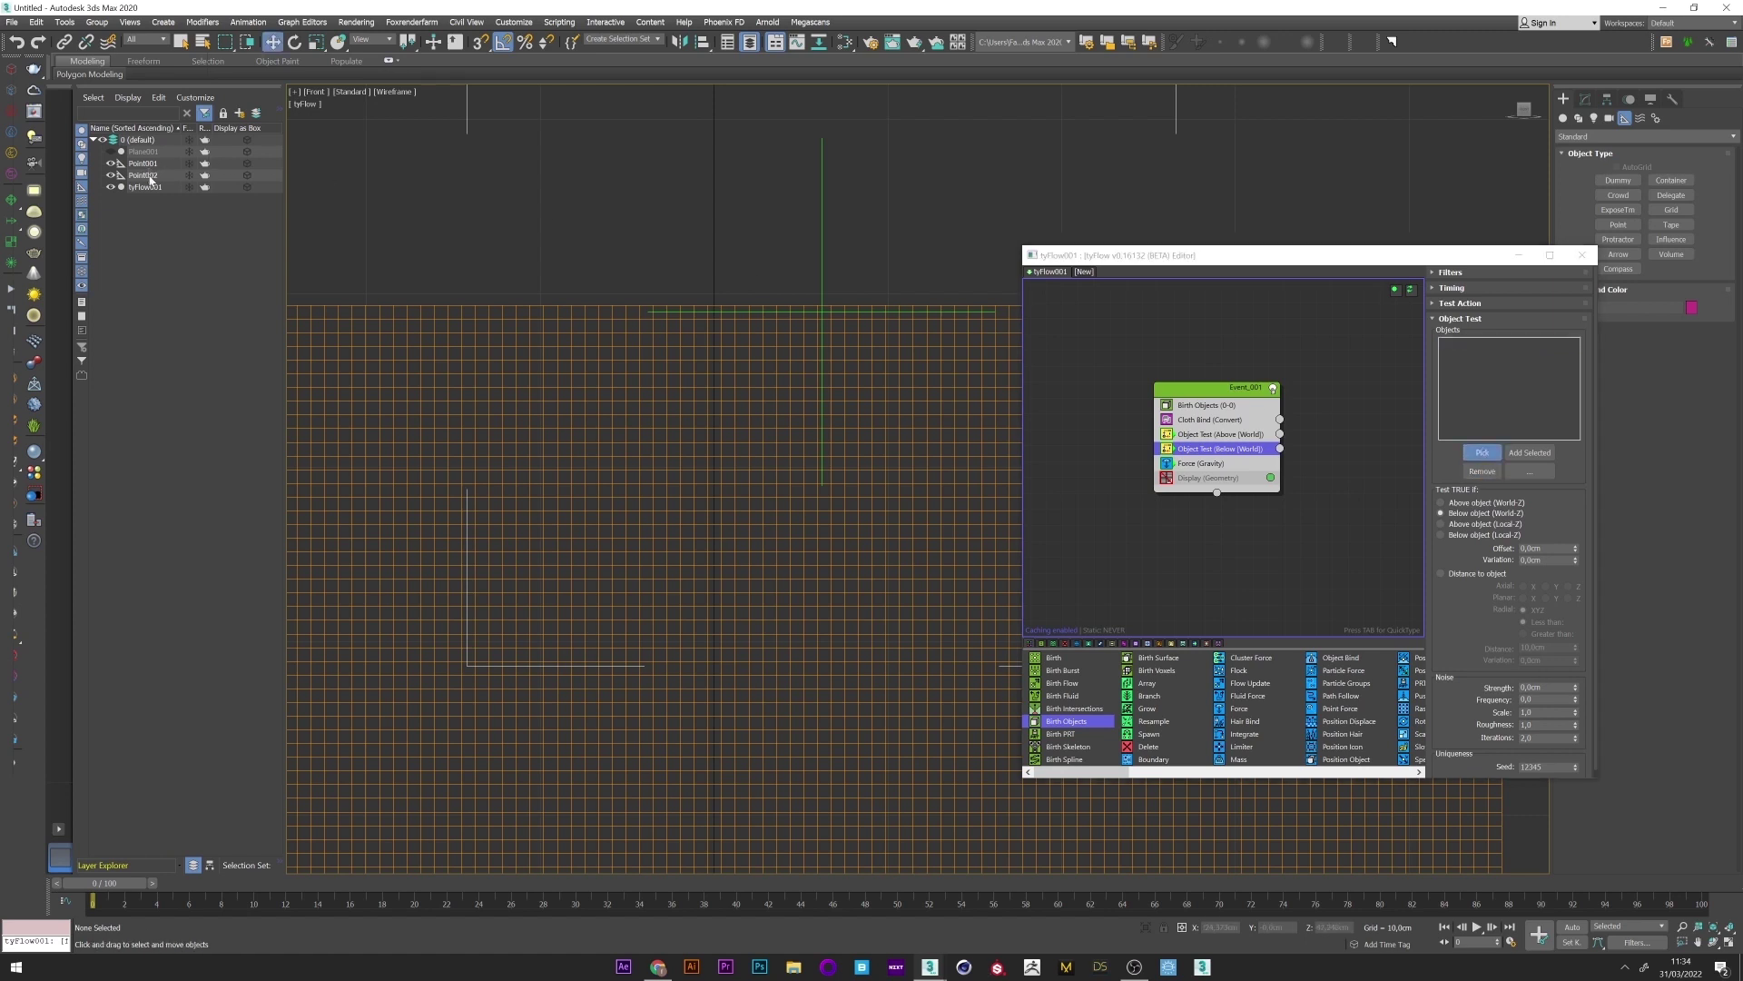
right_click(565, 178)
click(581, 192)
scroll(796, 363, down, 4)
middle_drag(854, 454, 743, 292)
scroll(742, 292, down, 3)
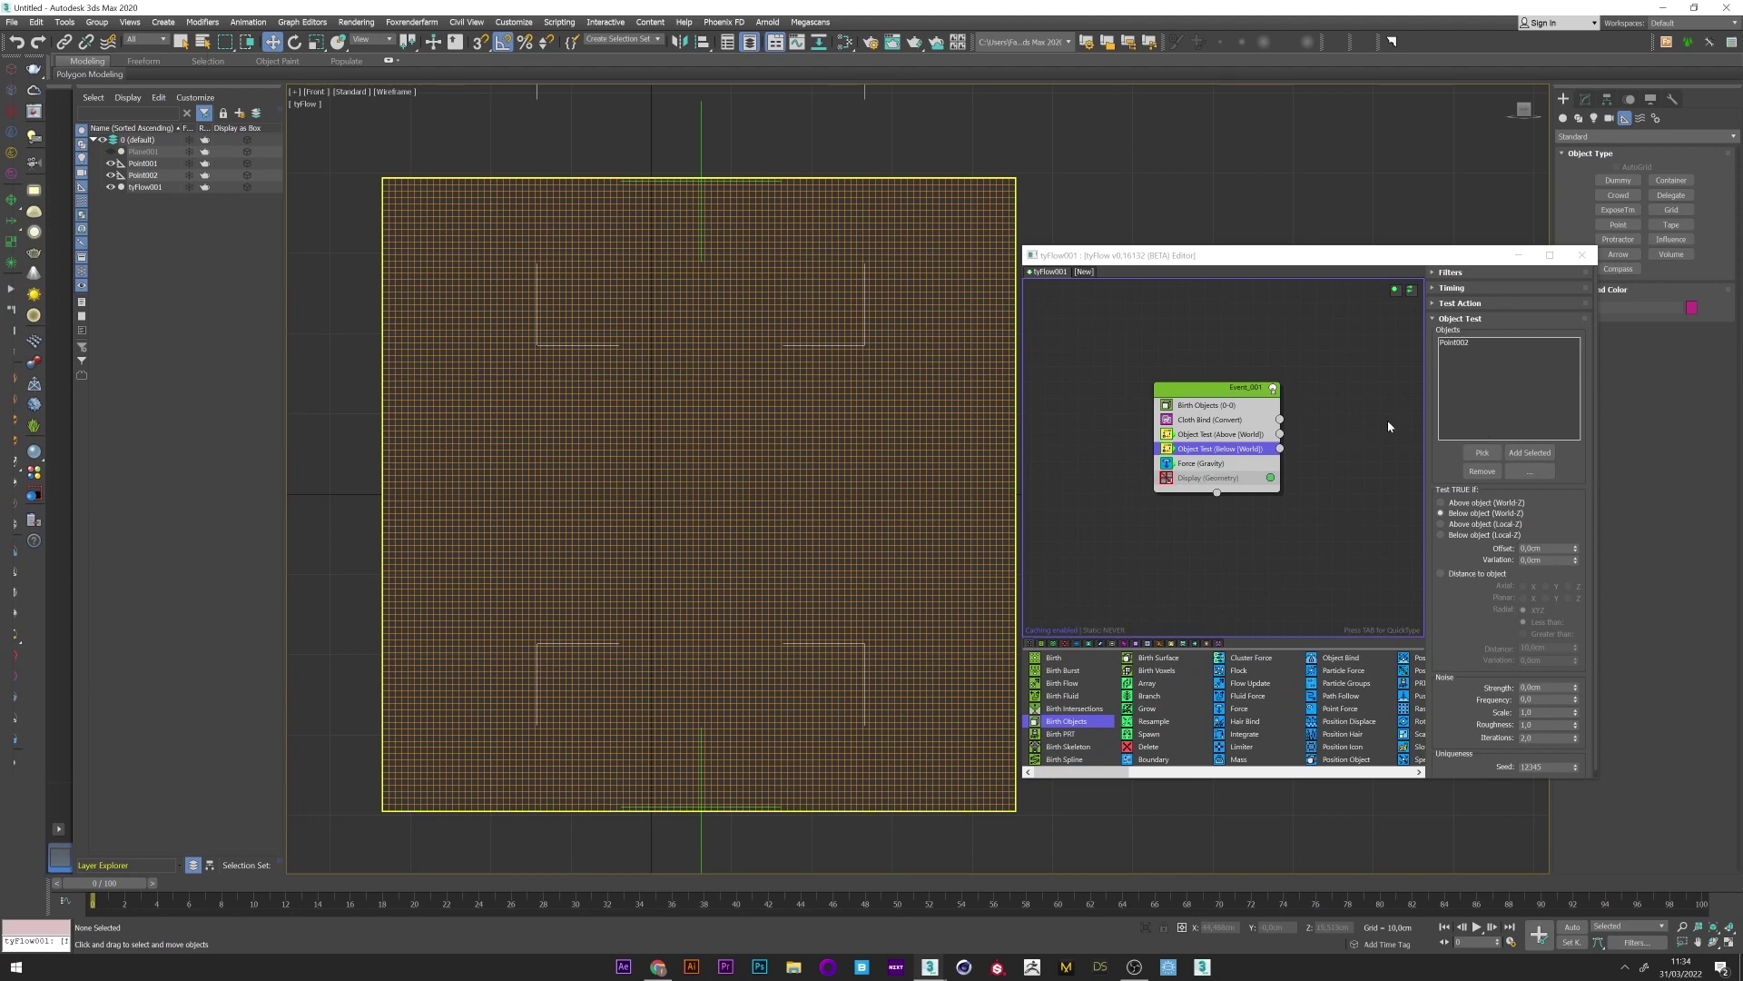
- Create a second event with an Object Bind operator and connect both Object Test outputs to it
middle_drag(1356, 439, 1310, 447)
click(1302, 452)
key(Tab)
text(o)
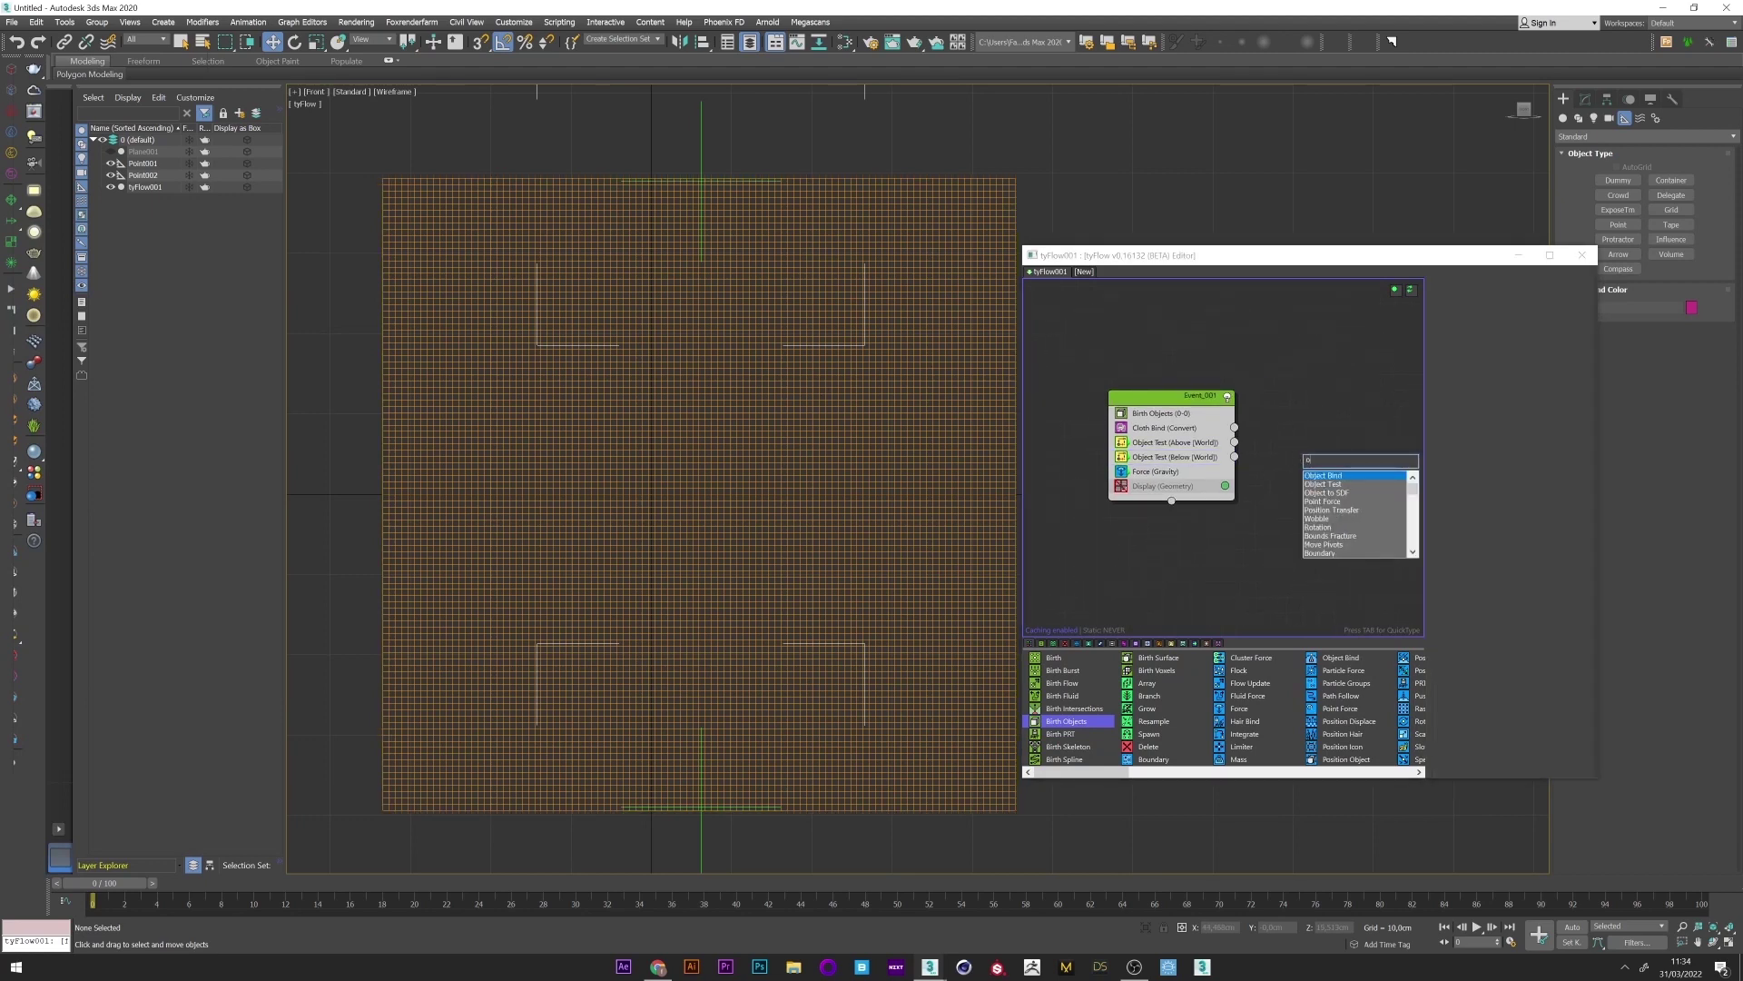
text(b)
click(1338, 476)
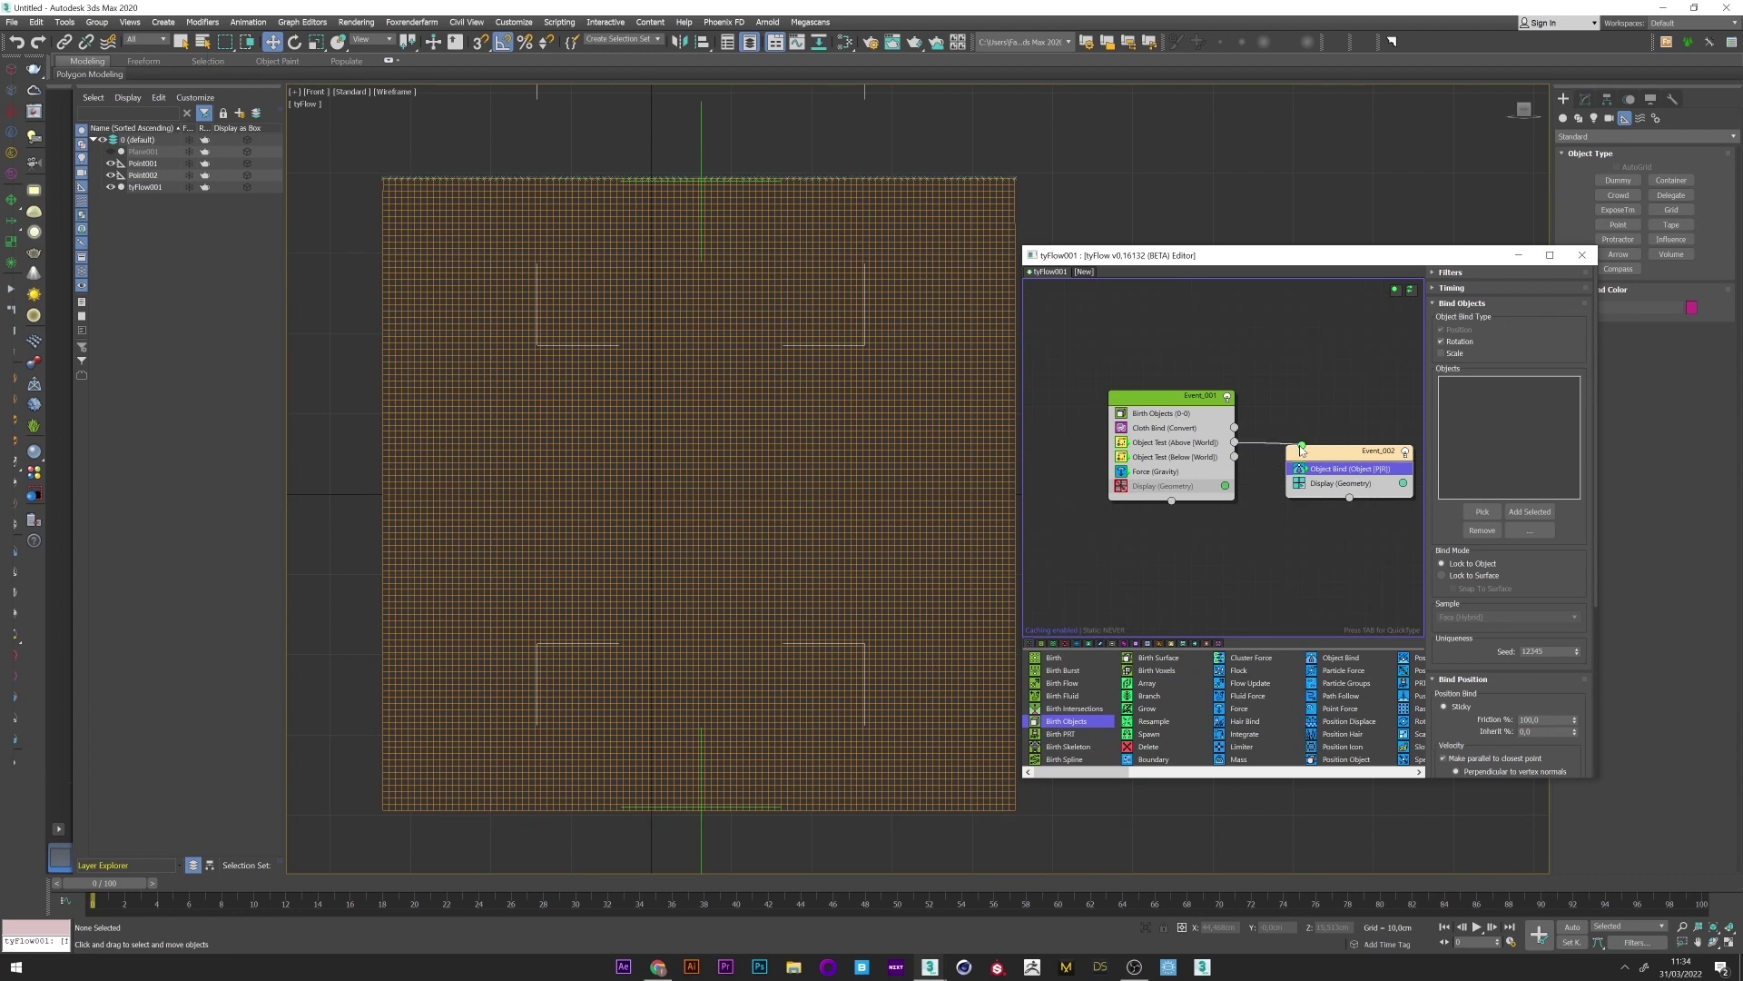
drag(1302, 449, 1302, 446)
- Add both Point helpers to the Object Bind operator's object list and clear the scene selection
click(147, 177)
ctrl+click(147, 165)
click(1535, 511)
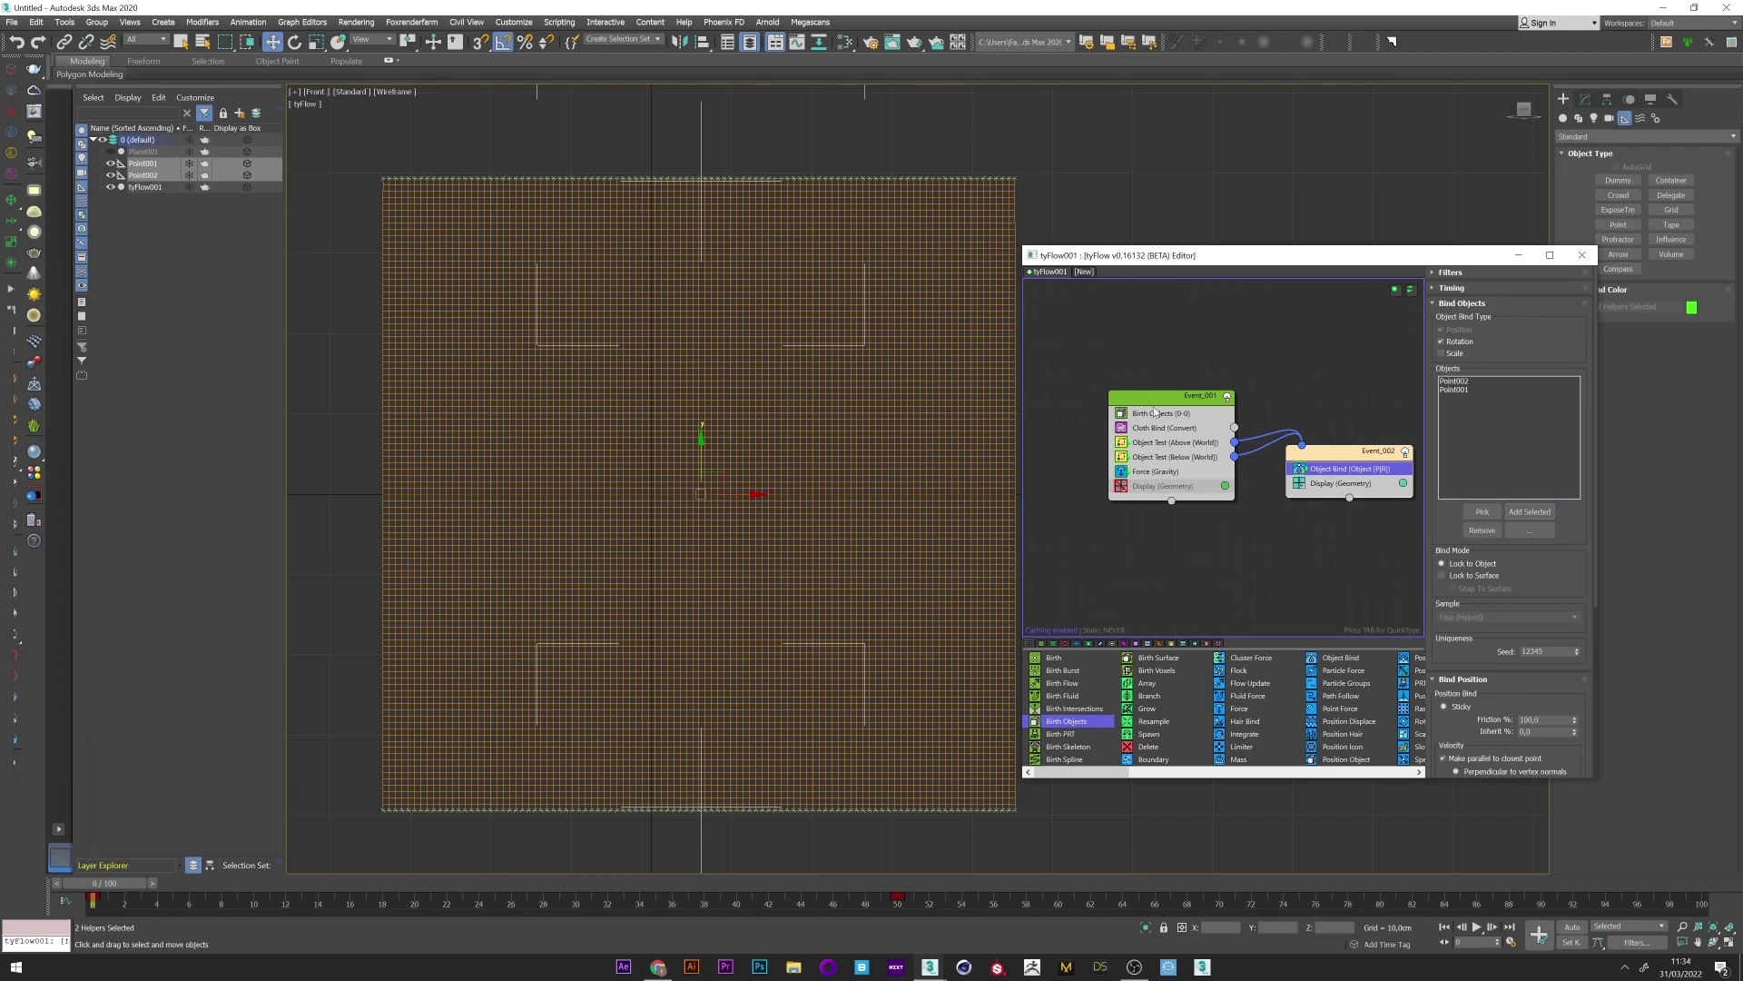
click(1071, 205)
- Return to the perspective view, inspect the cloth's edges and disable the Display operator in the Object Bind event
key(p)
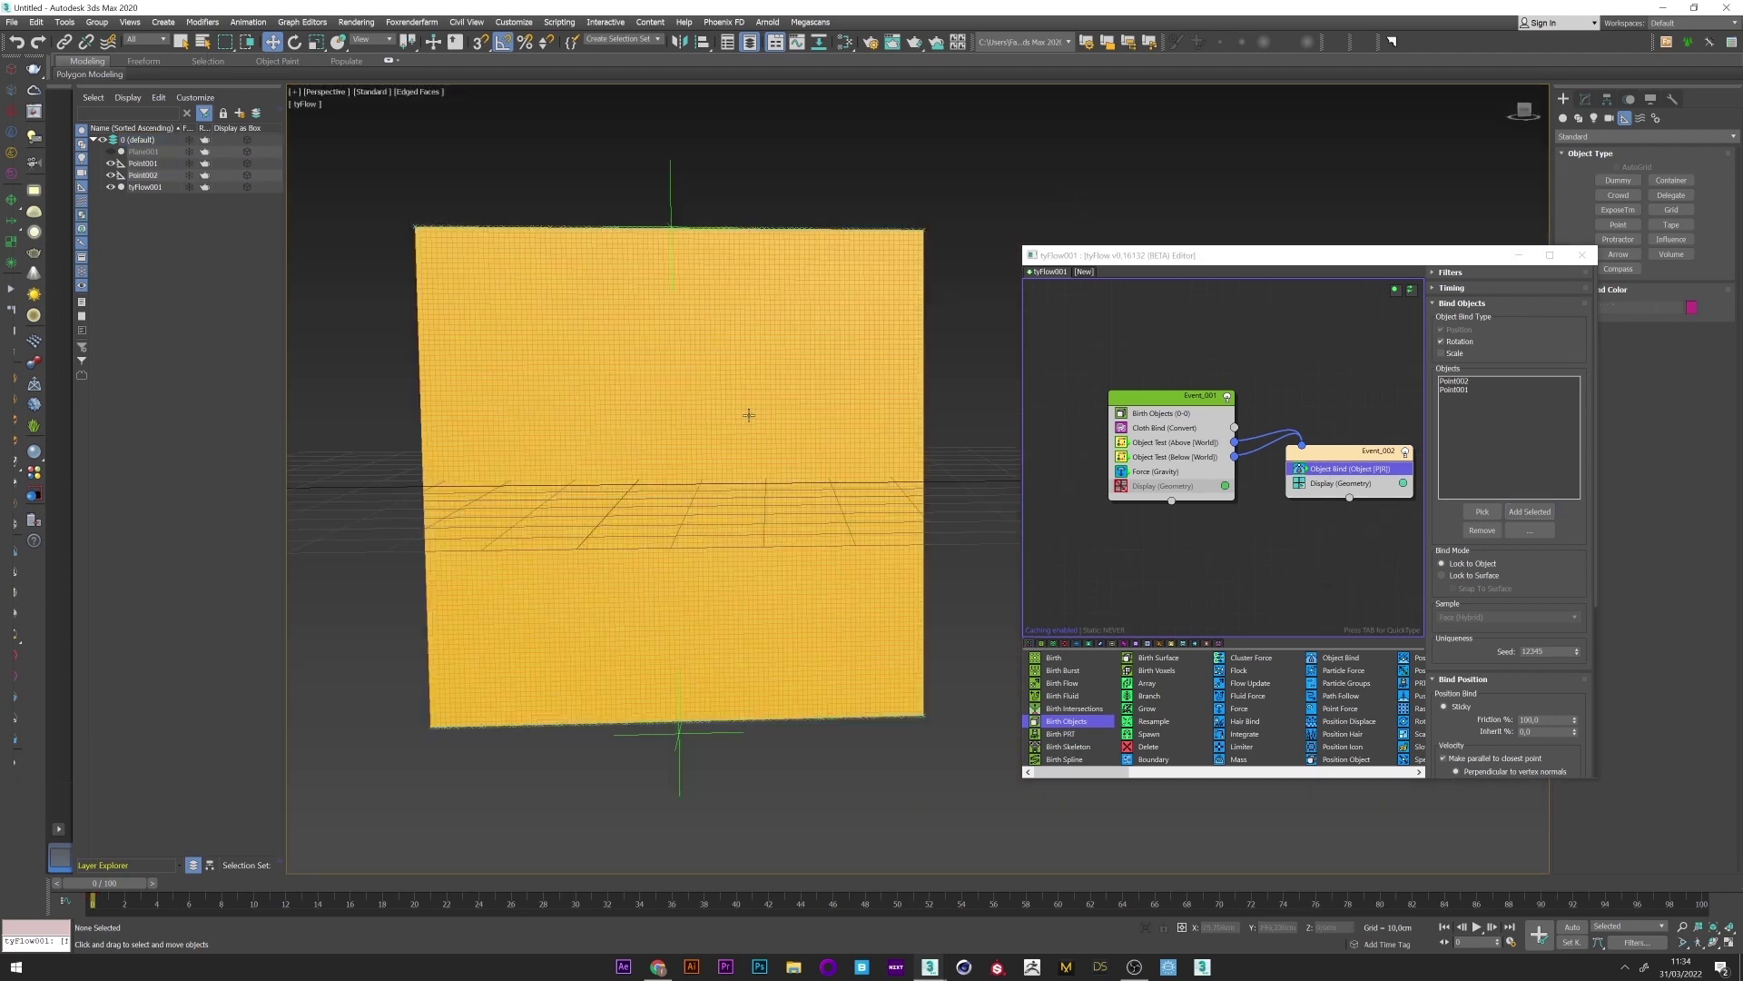
scroll(724, 230, up, 3)
alt+middle_drag(805, 243, 748, 763)
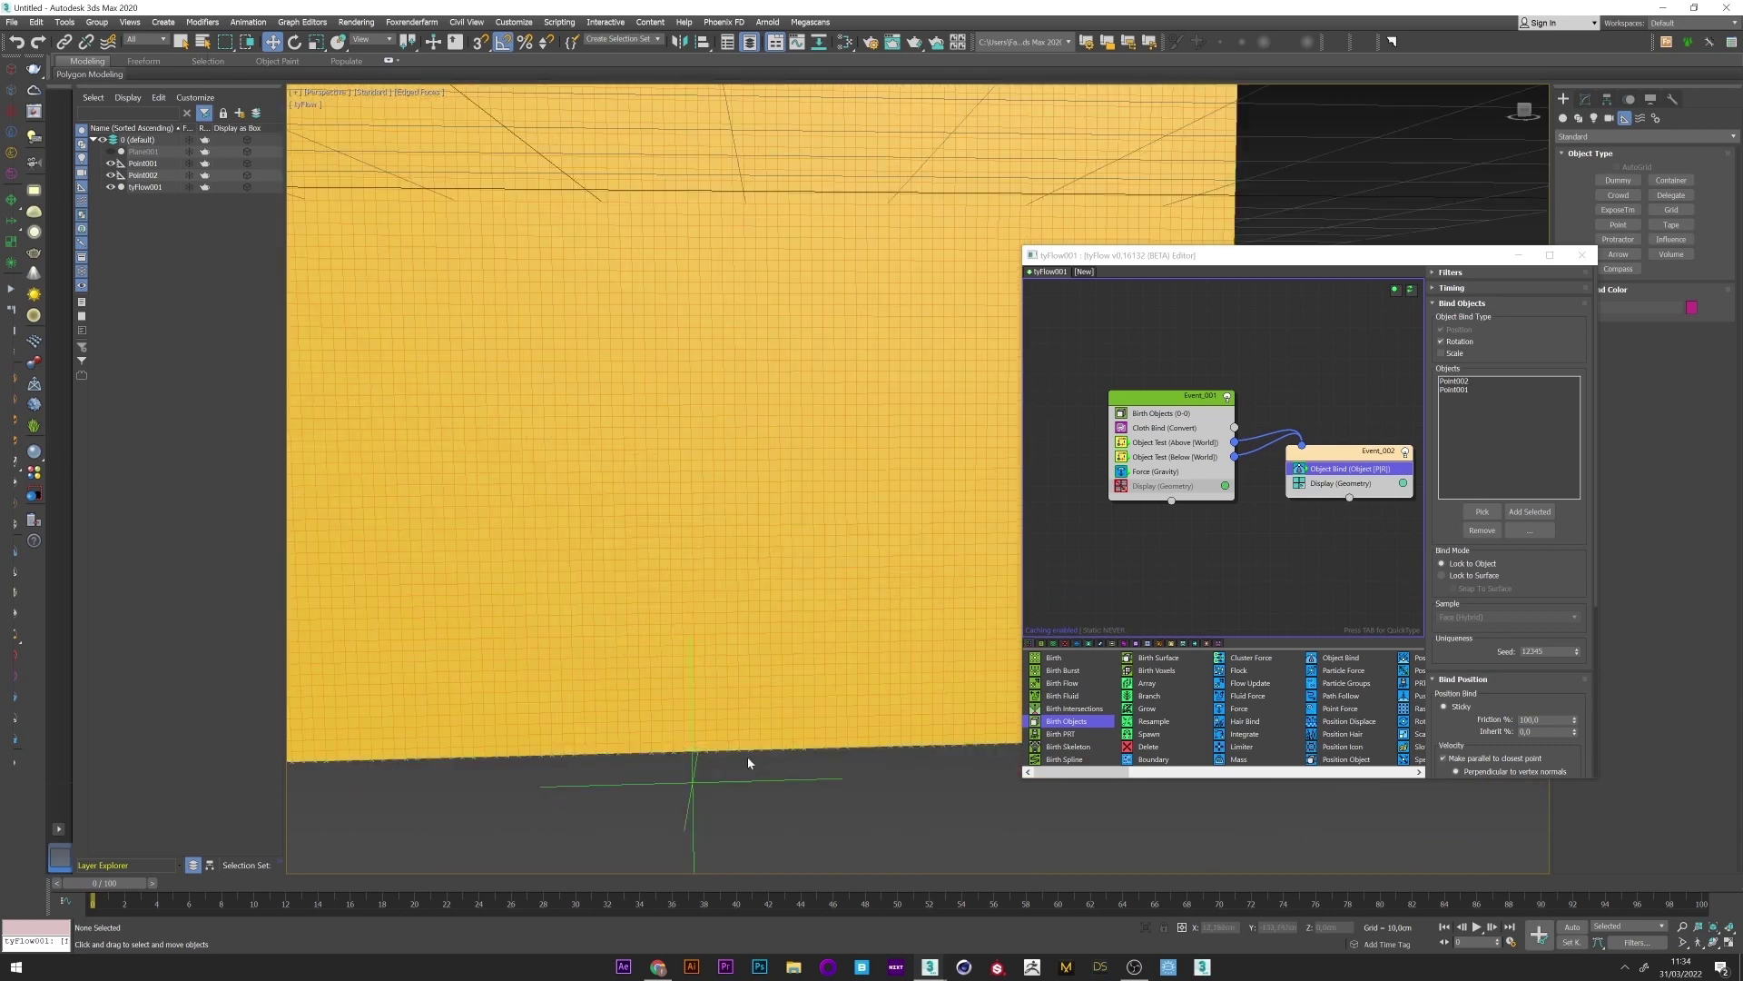
click(1299, 486)
scroll(770, 648, down, 5)
alt+middle_drag(817, 546, 792, 665)
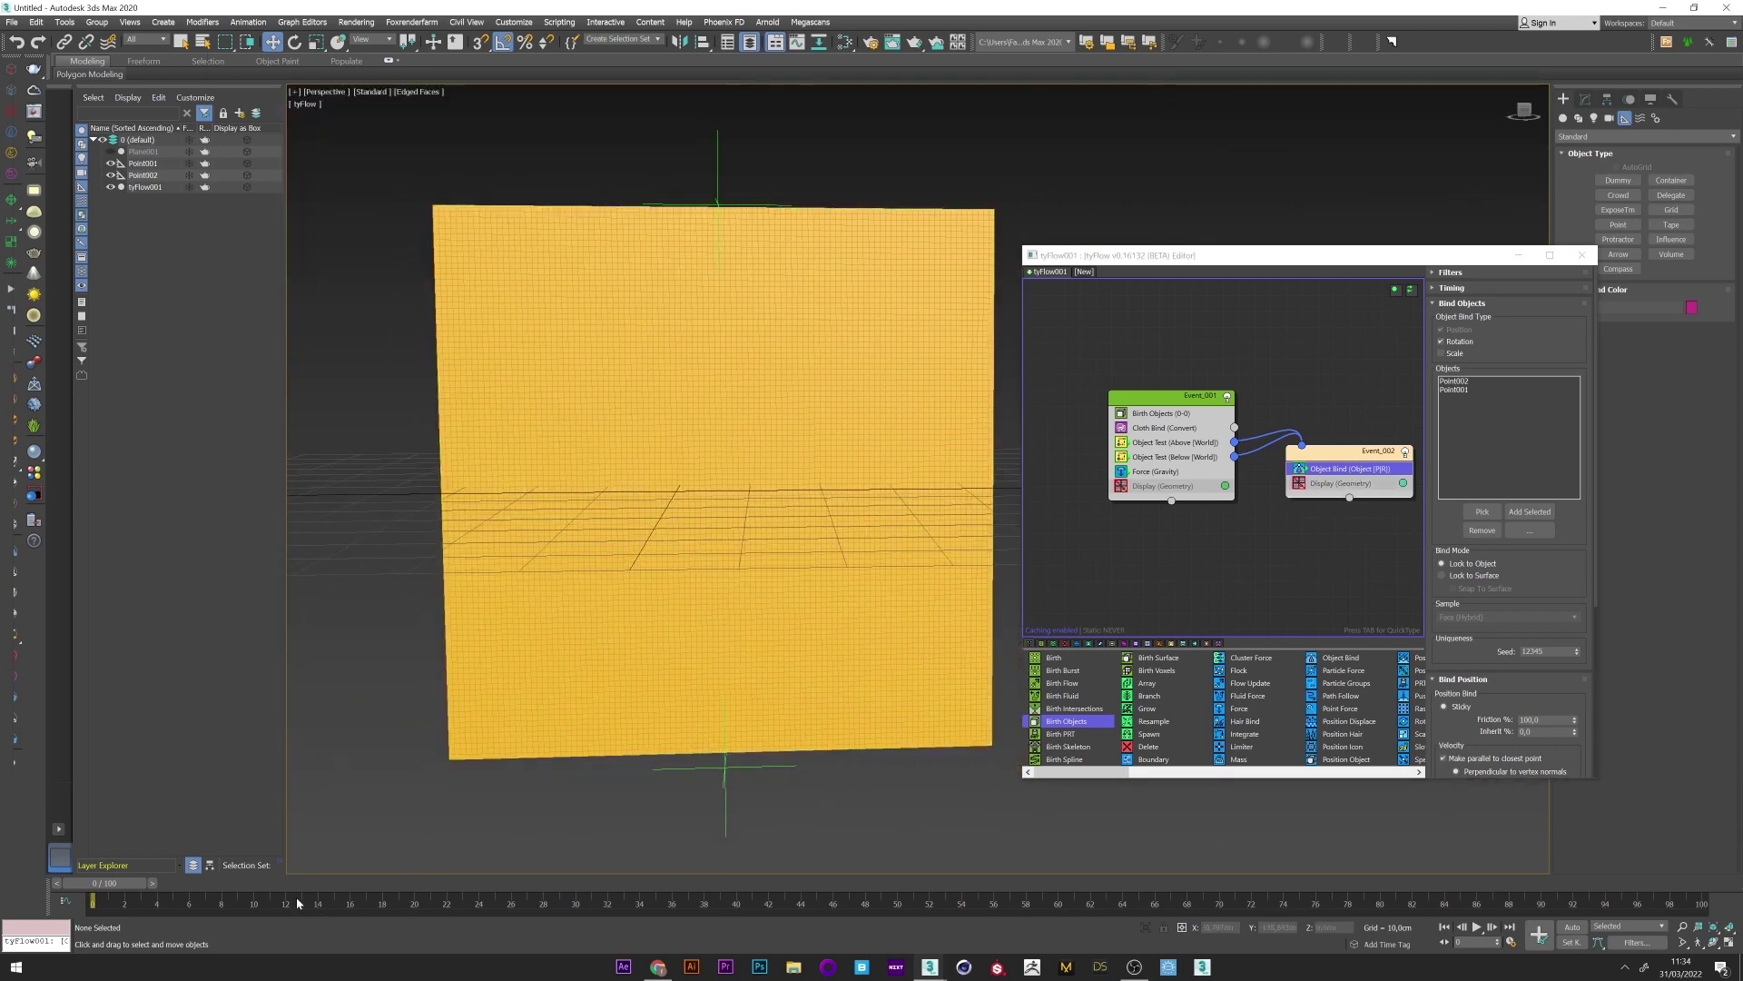
- Scrub the simulation to frame 25 and view the cloth in Clay shading, examining its upper and lower edges
drag(105, 883, 498, 894)
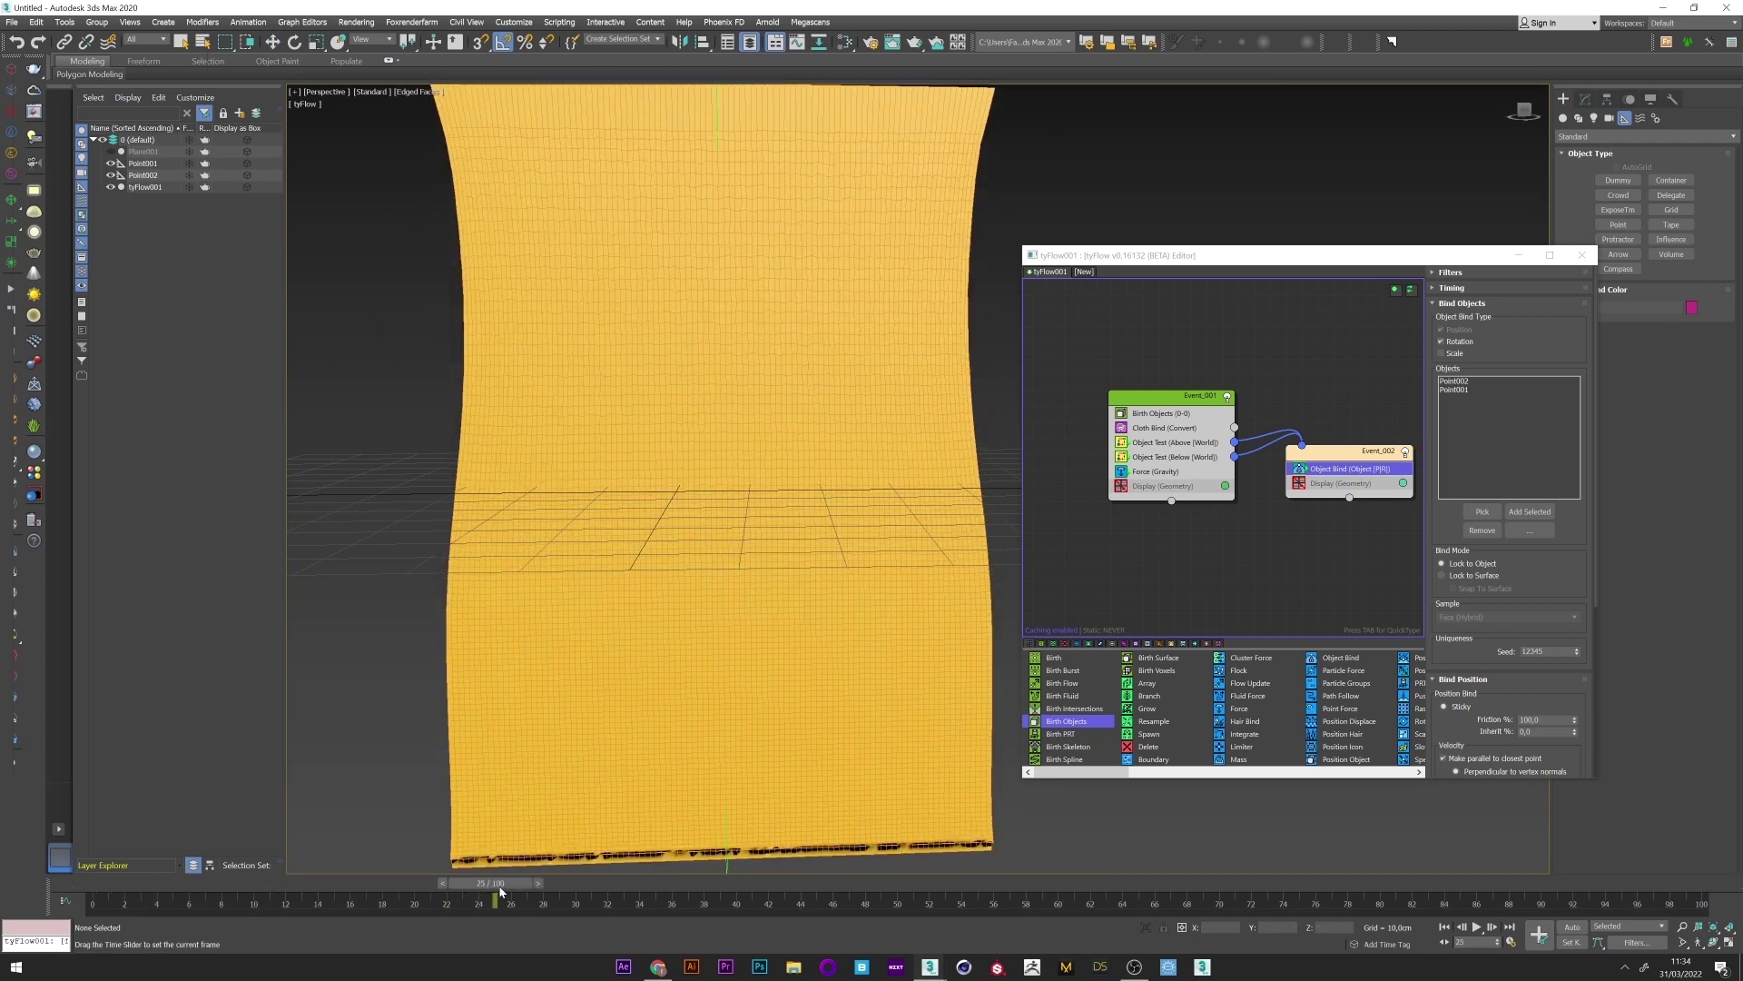
key(w)
click(415, 93)
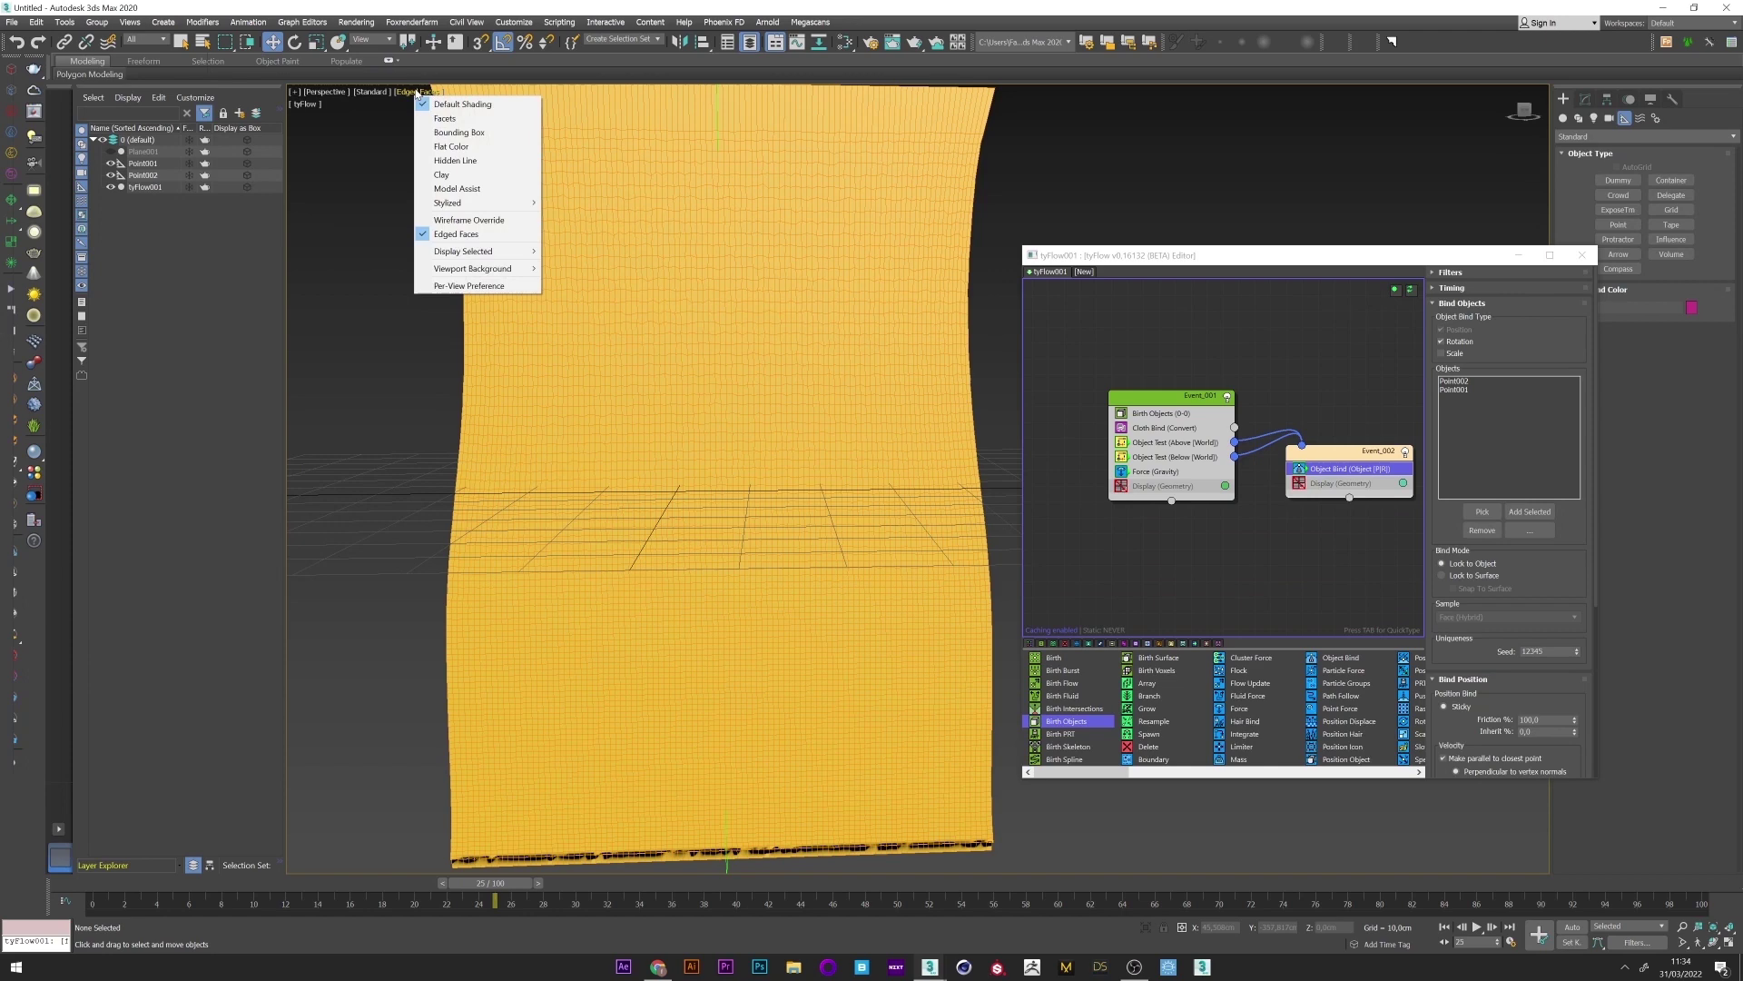
click(454, 170)
middle_drag(455, 252, 455, 320)
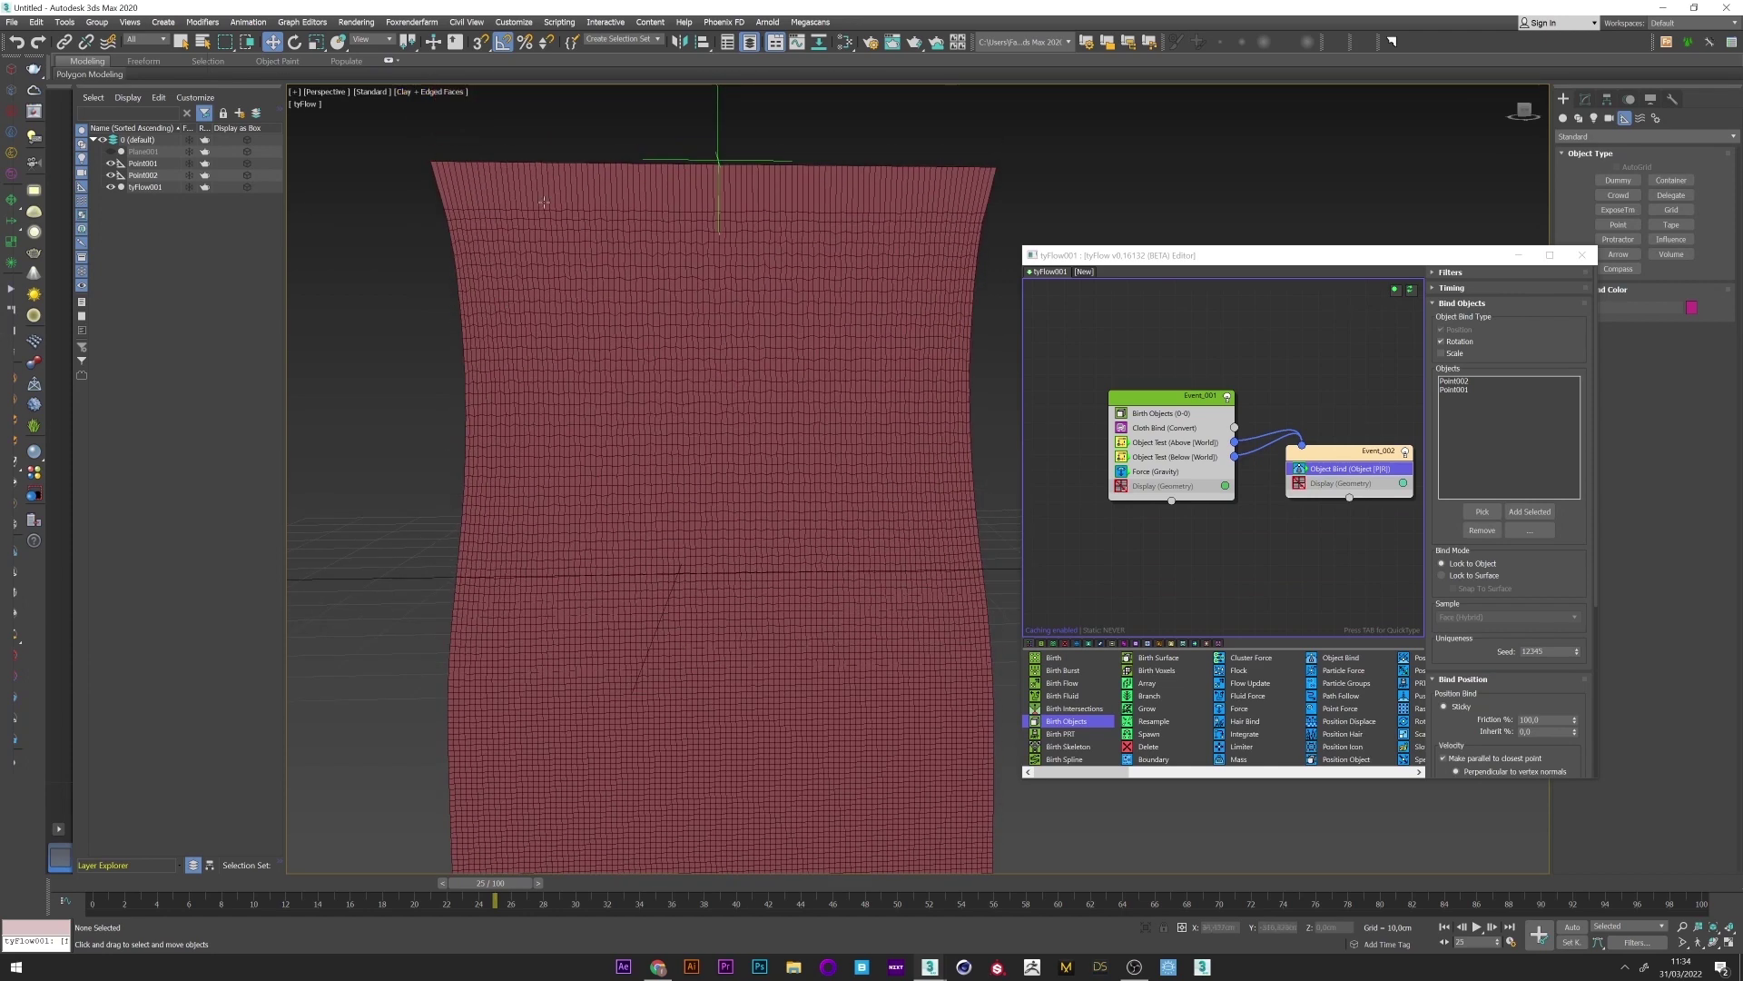
click(294, 94)
click(339, 149)
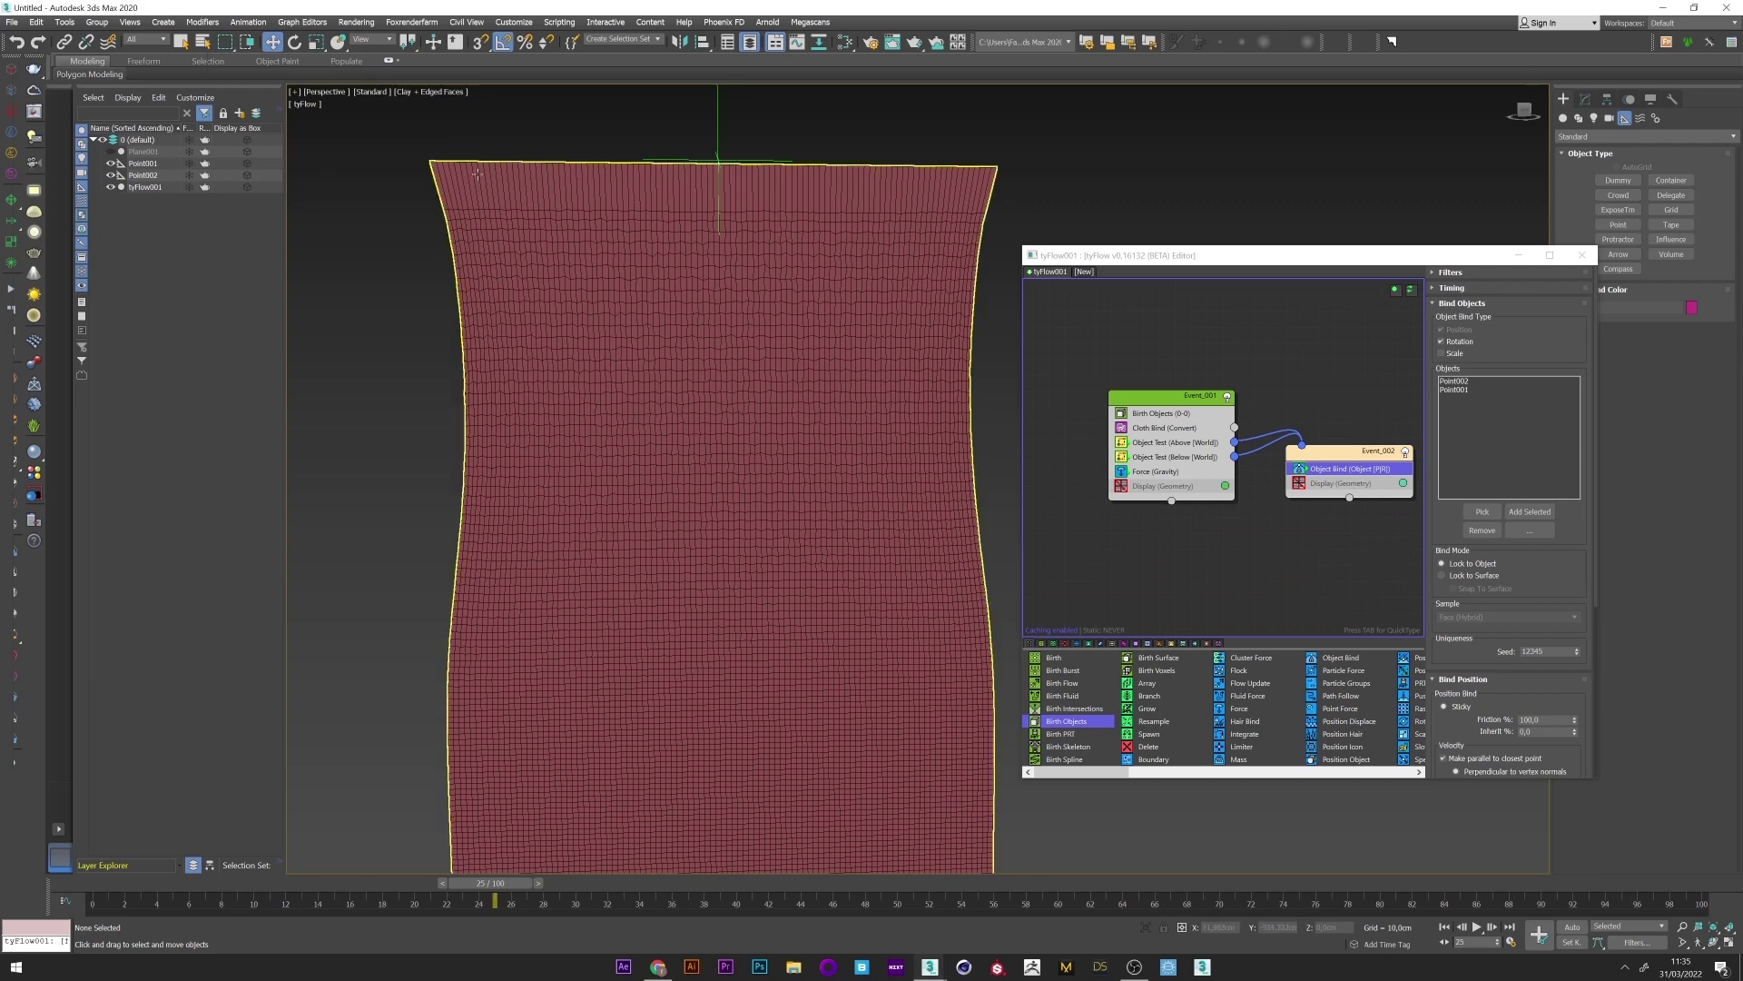
middle_drag(688, 446, 646, 210)
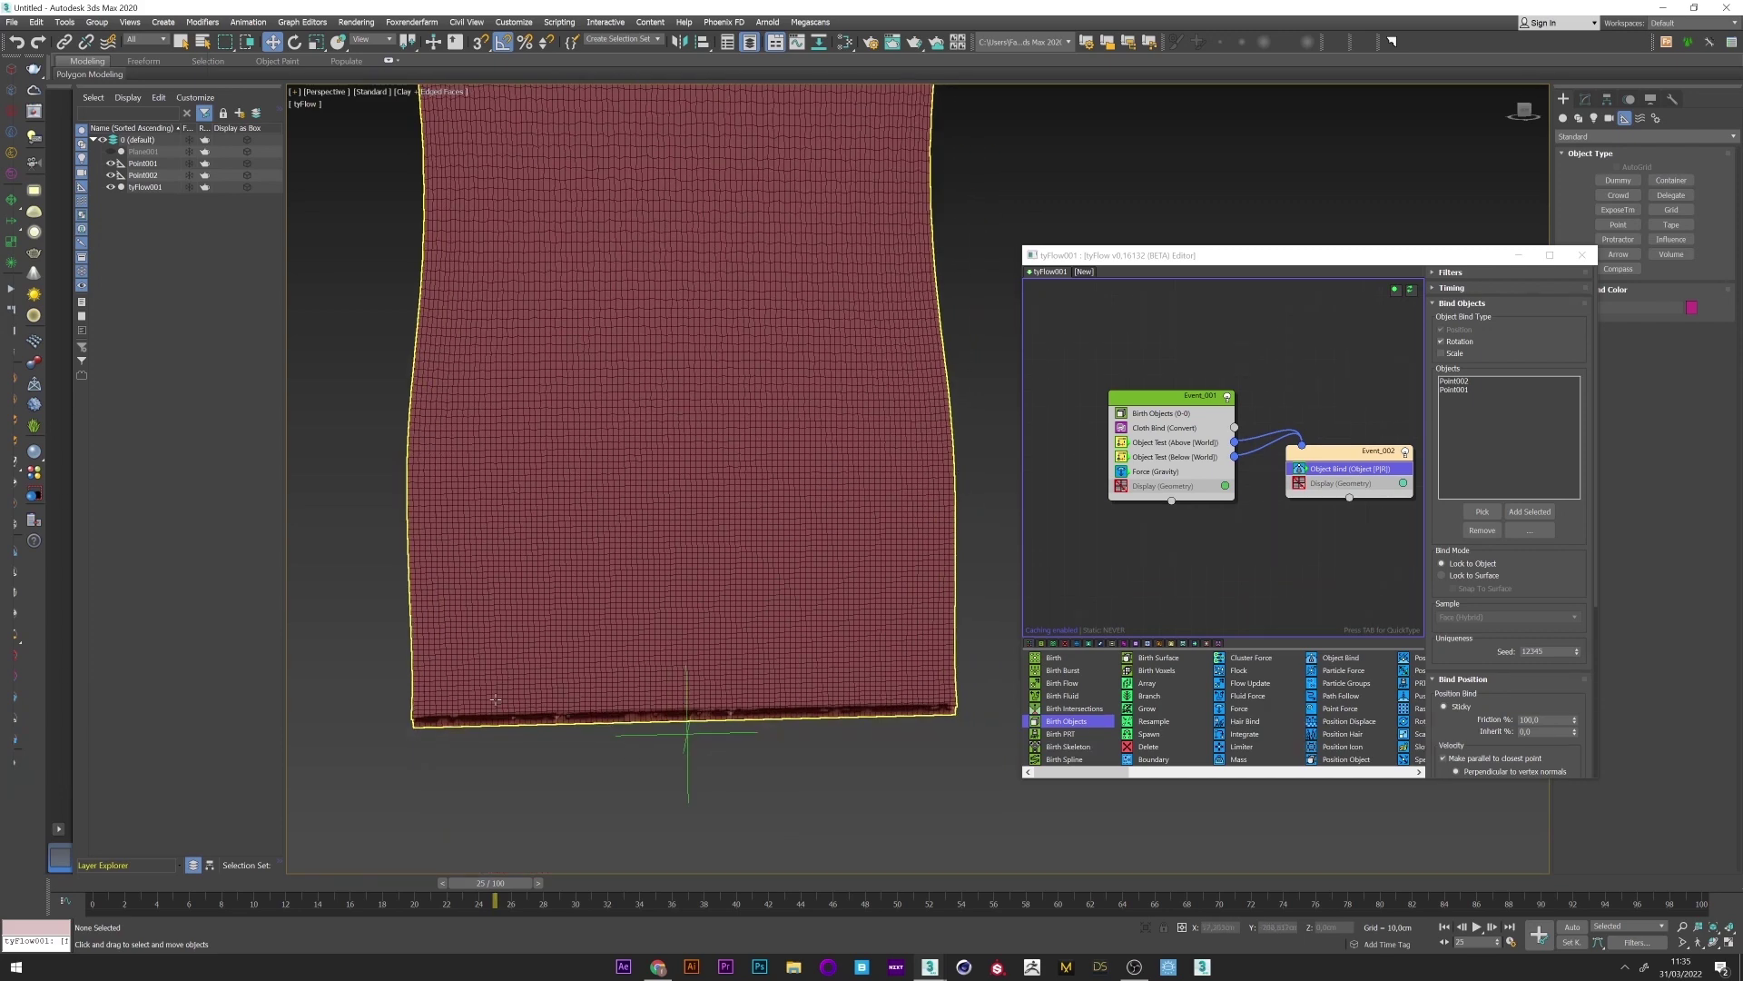
middle_drag(506, 647, 510, 772)
scroll(523, 656, down, 1)
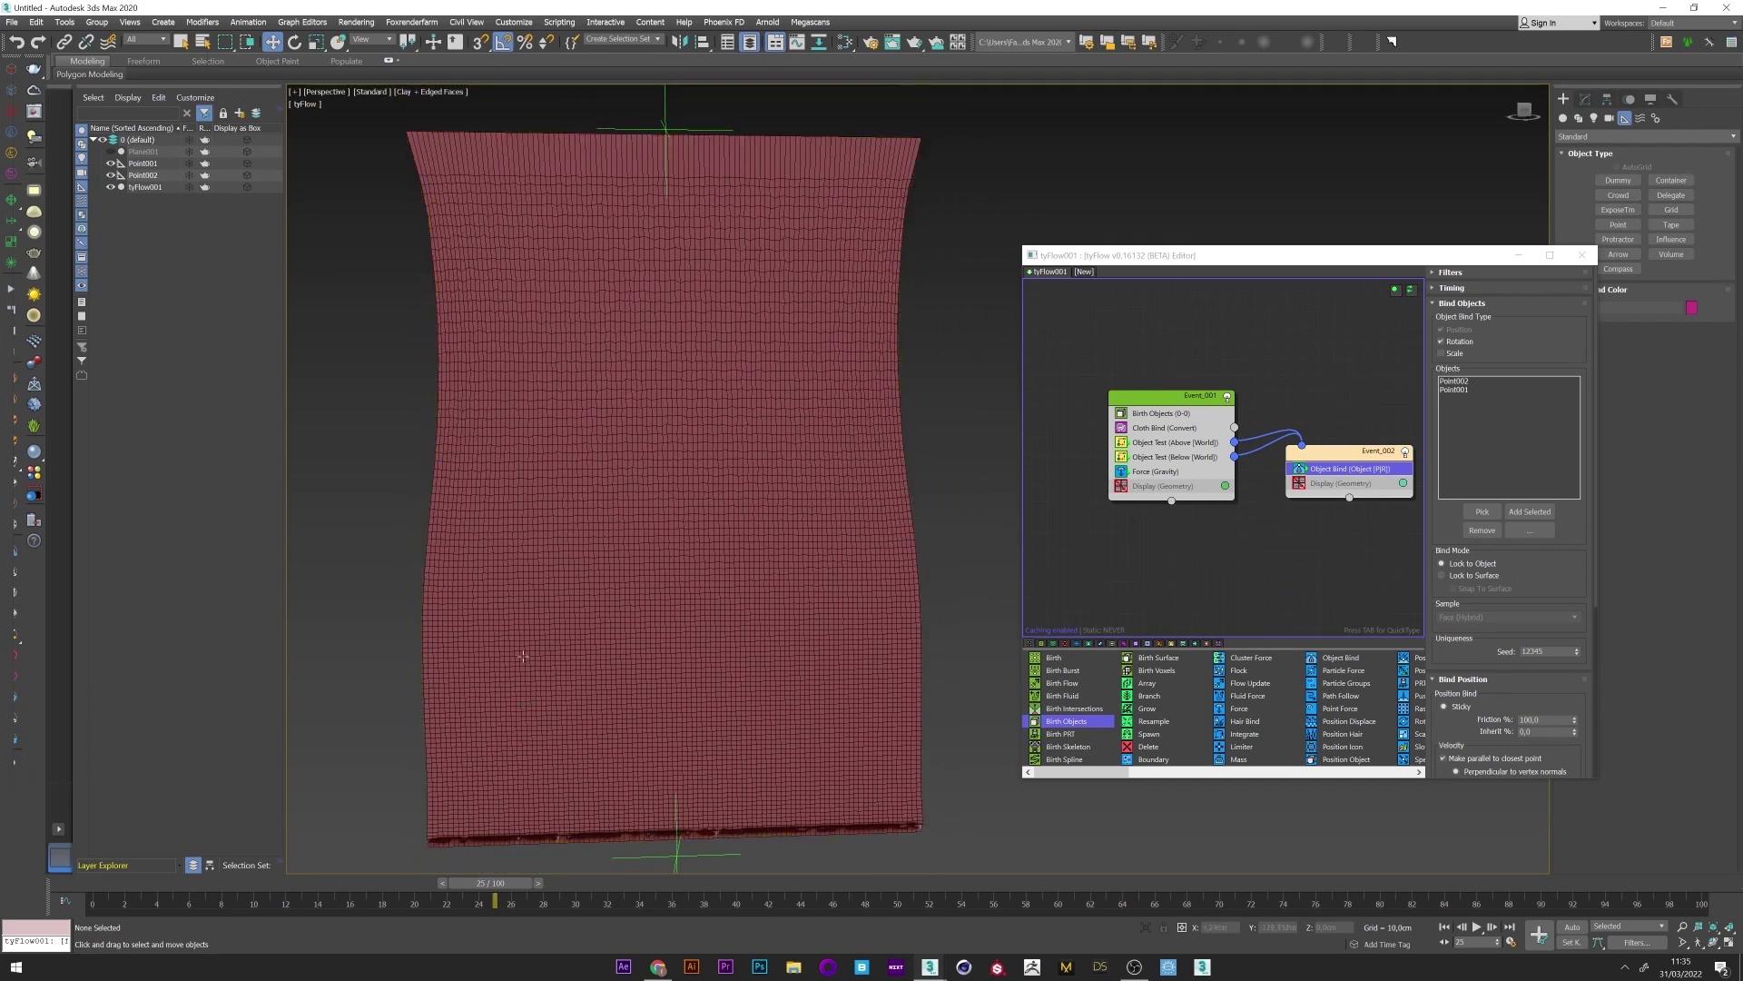
- Select tyFlow001 and set its Particle Bind Solver steps to 50
click(144, 187)
click(1586, 98)
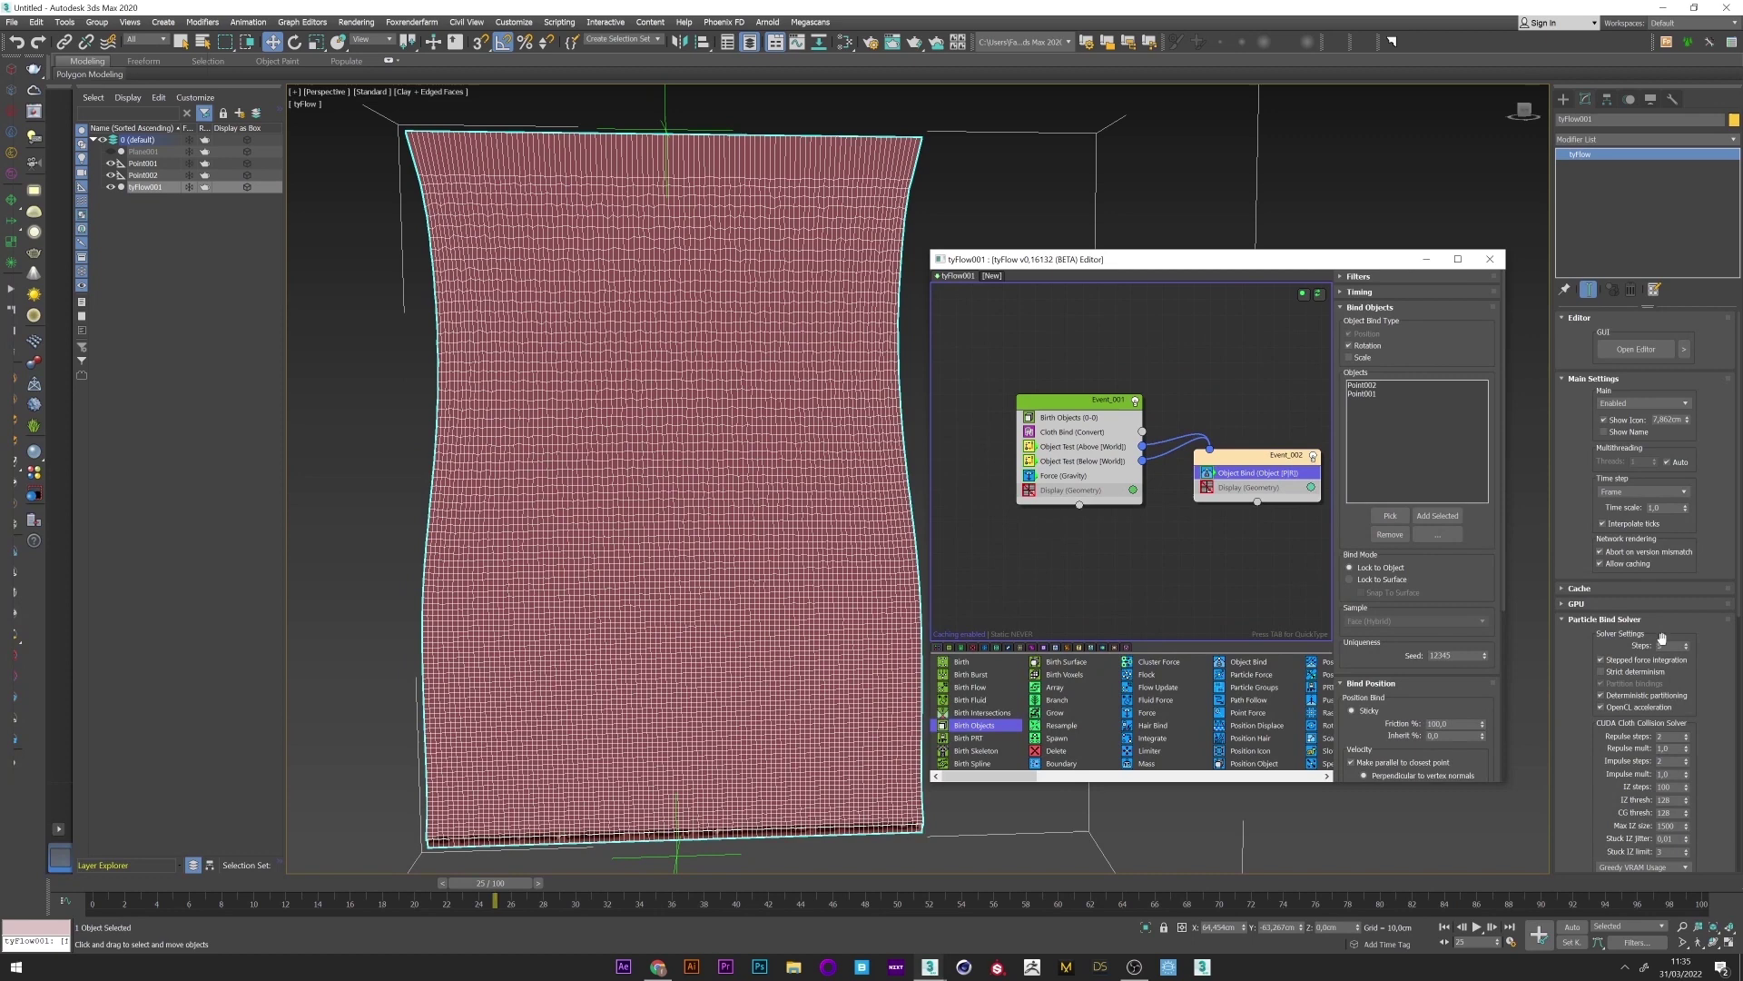
double_click(1668, 646)
text(50)
key(Return)
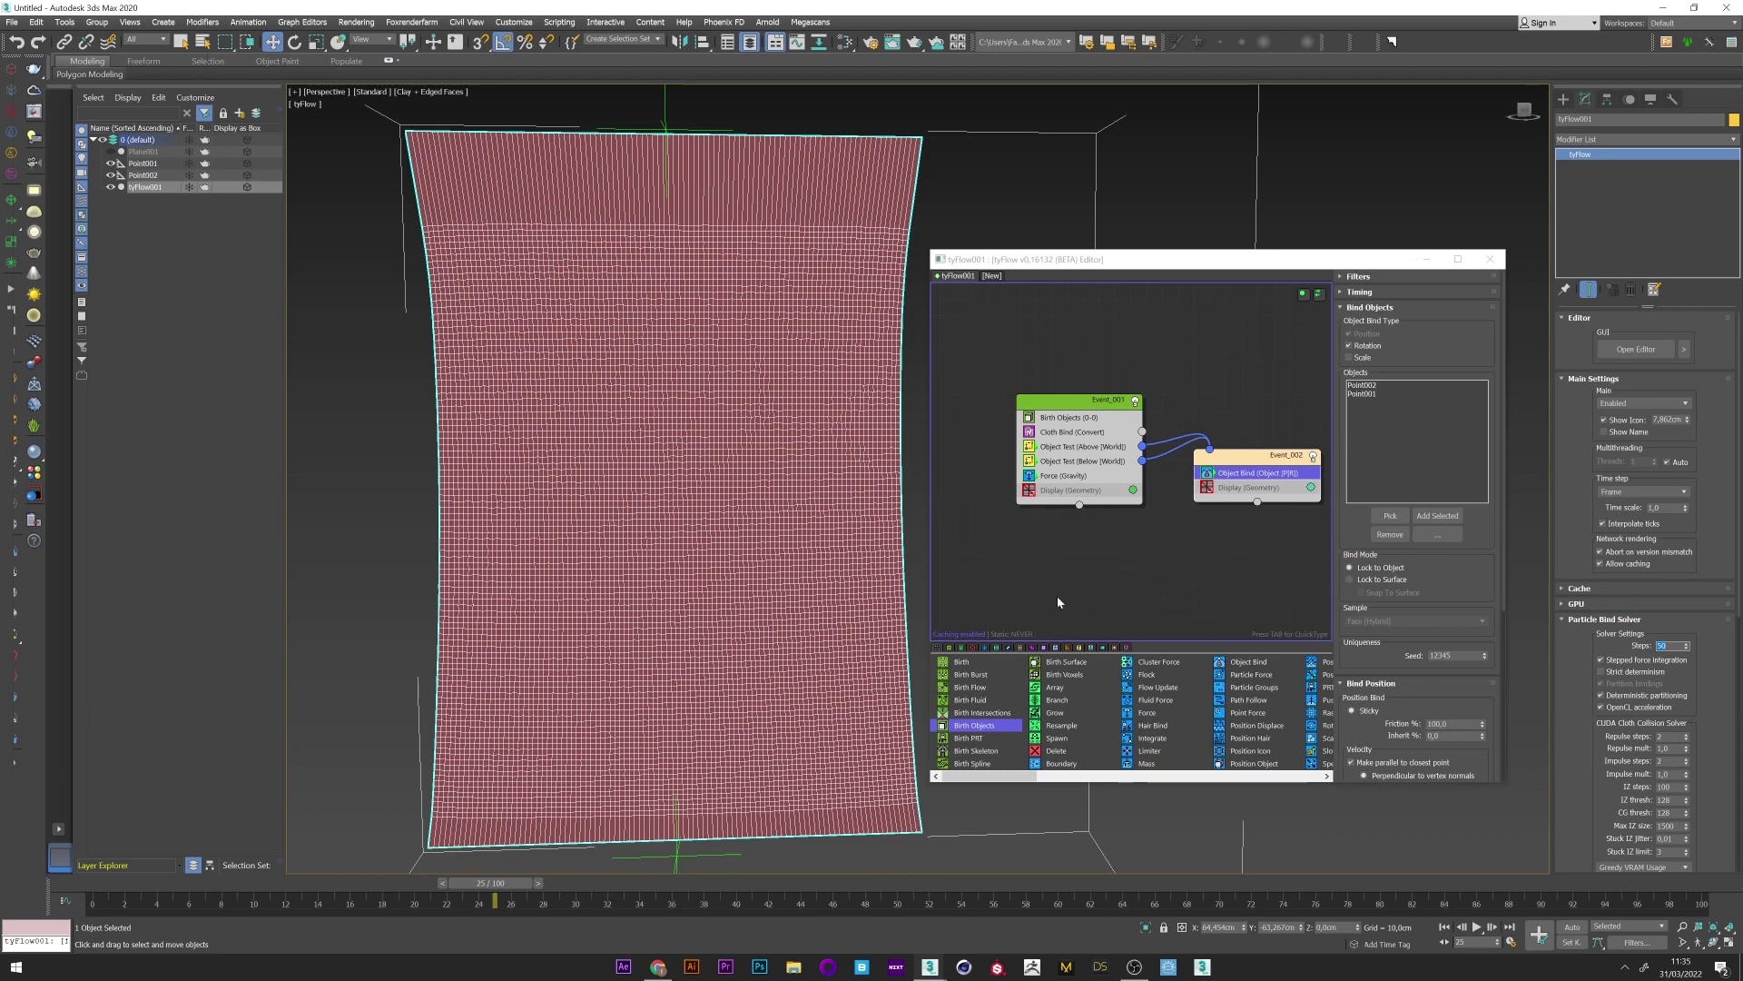
- Add a Particle Switch operator that de-activates bindings before Object Bind in Event_002, and preview the cloth at frame 12
key(Tab)
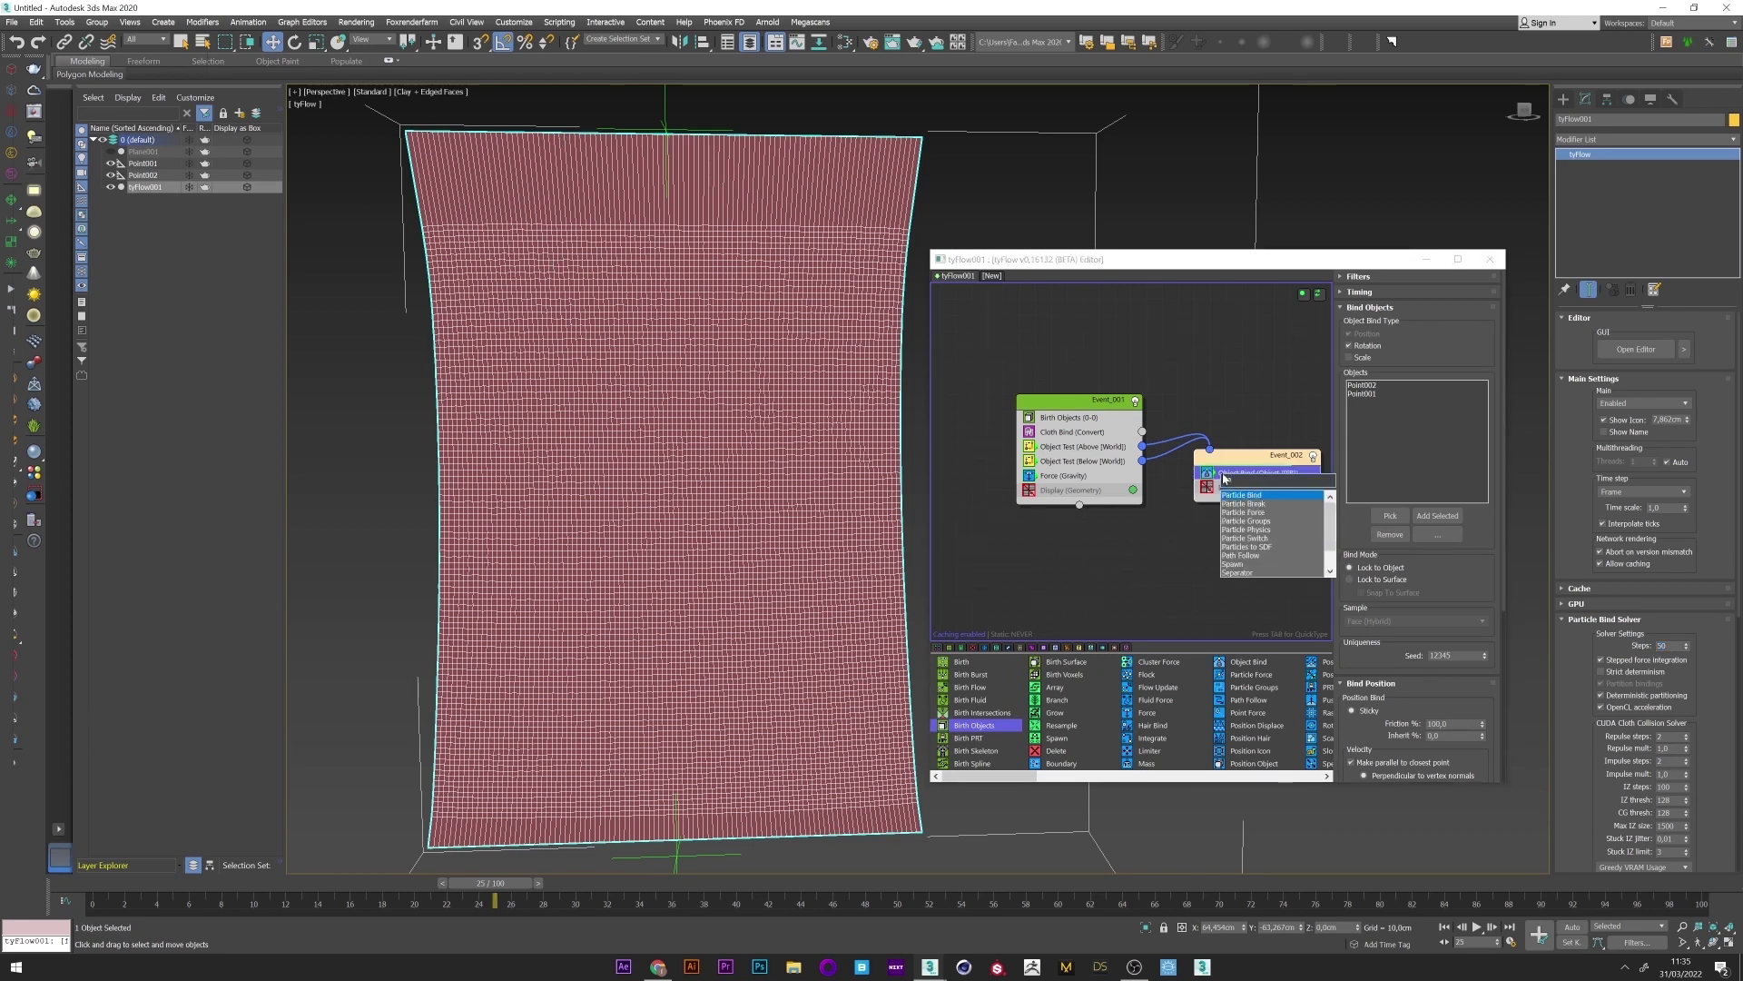
click(1249, 537)
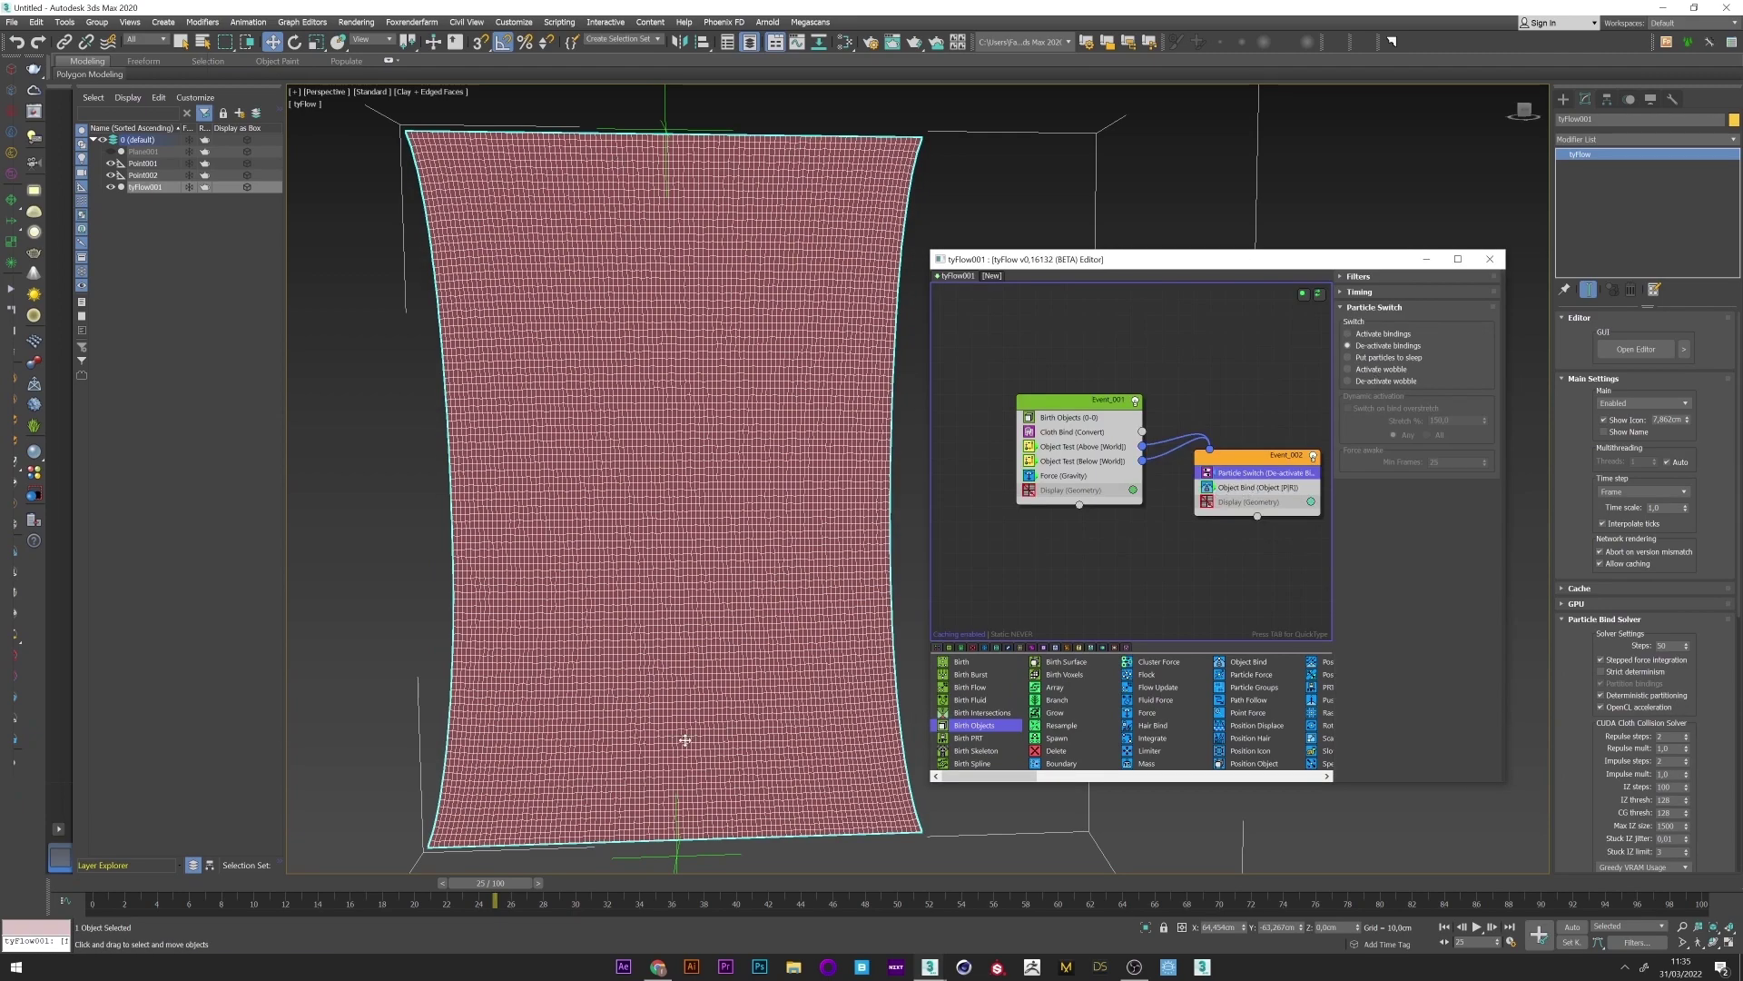
drag(82, 889, 285, 899)
key(w)
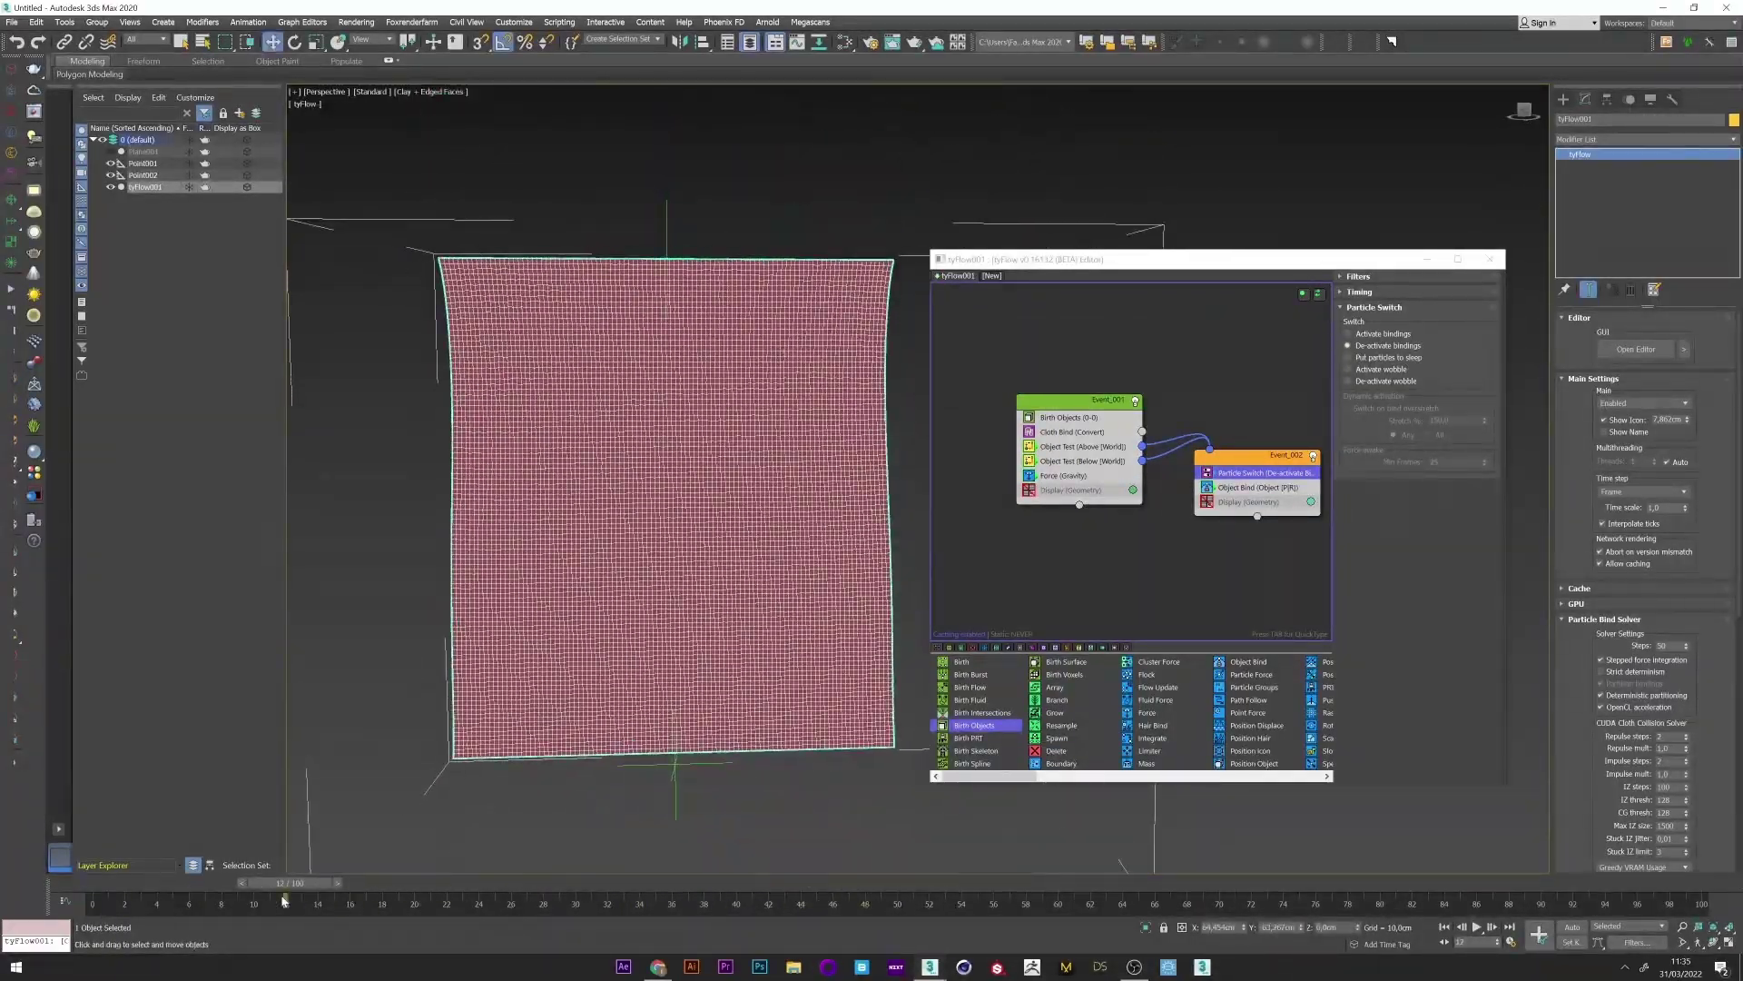
middle_drag(704, 494, 683, 495)
scroll(683, 495, up, 1)
- Set the Cloth Bind operator's binding stiffness to 0,7 for Stretch and Shear and 0,25 for Bend
click(1058, 432)
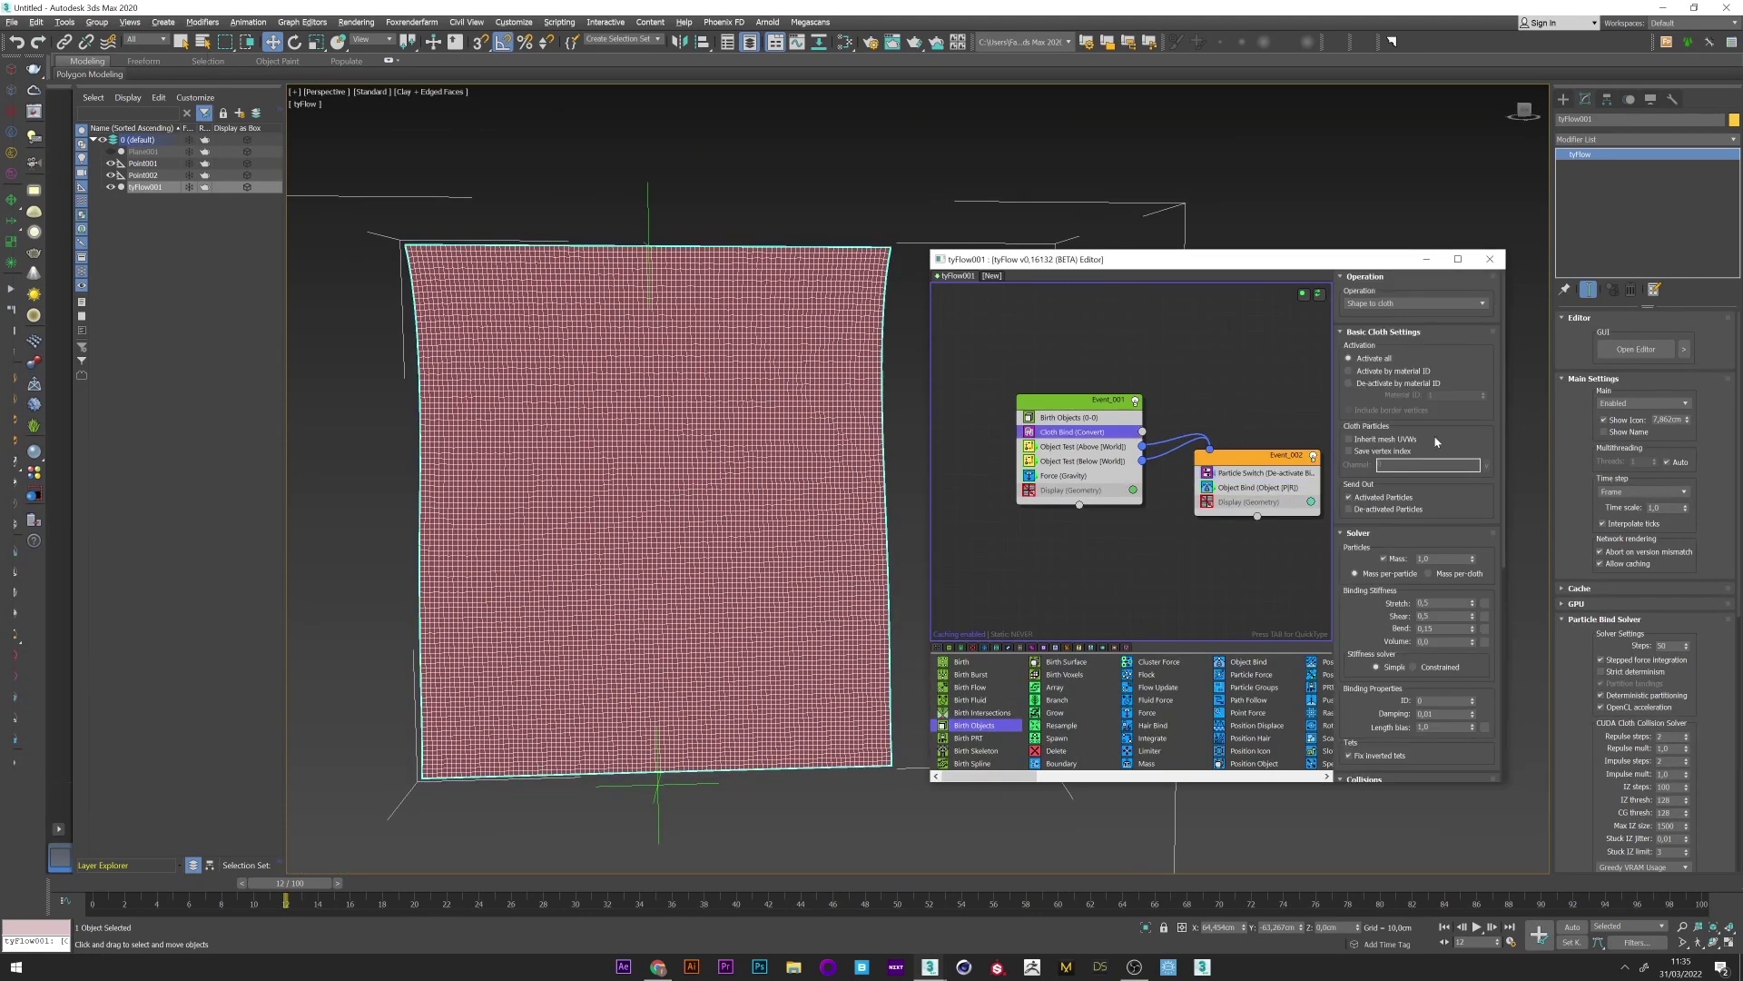
text(0,7)
key(Tab)
key(Tab)
text(0,)
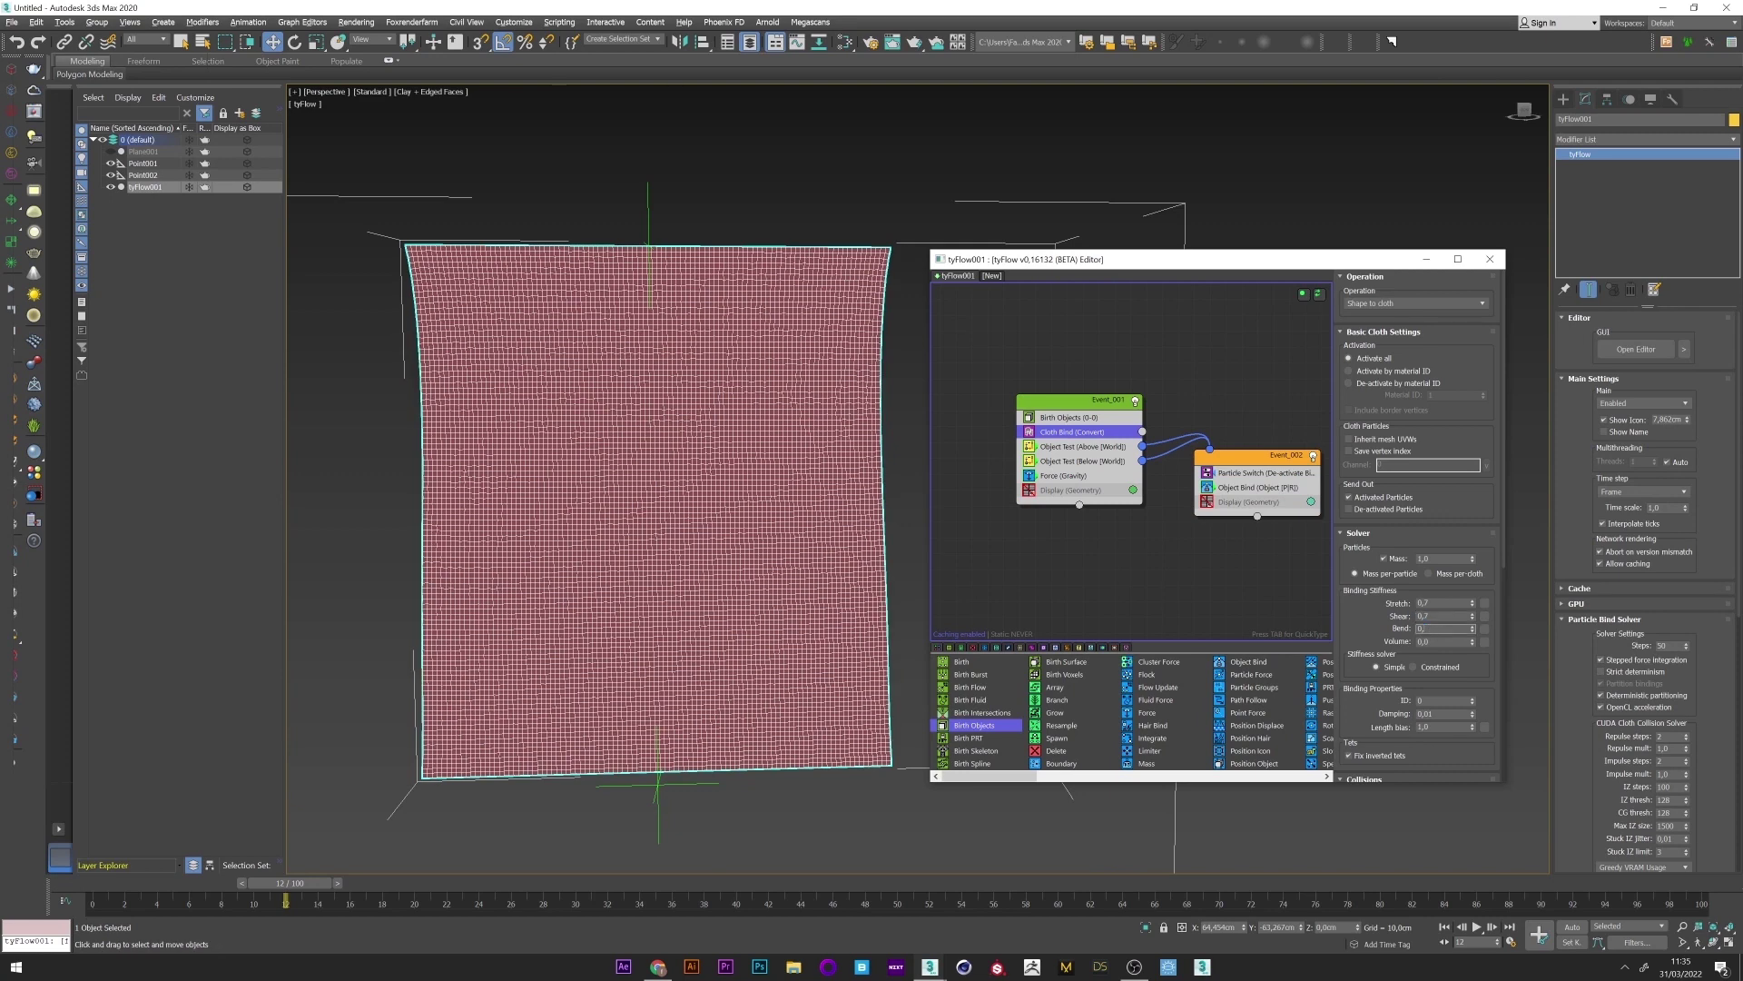
text(25)
key(Return)
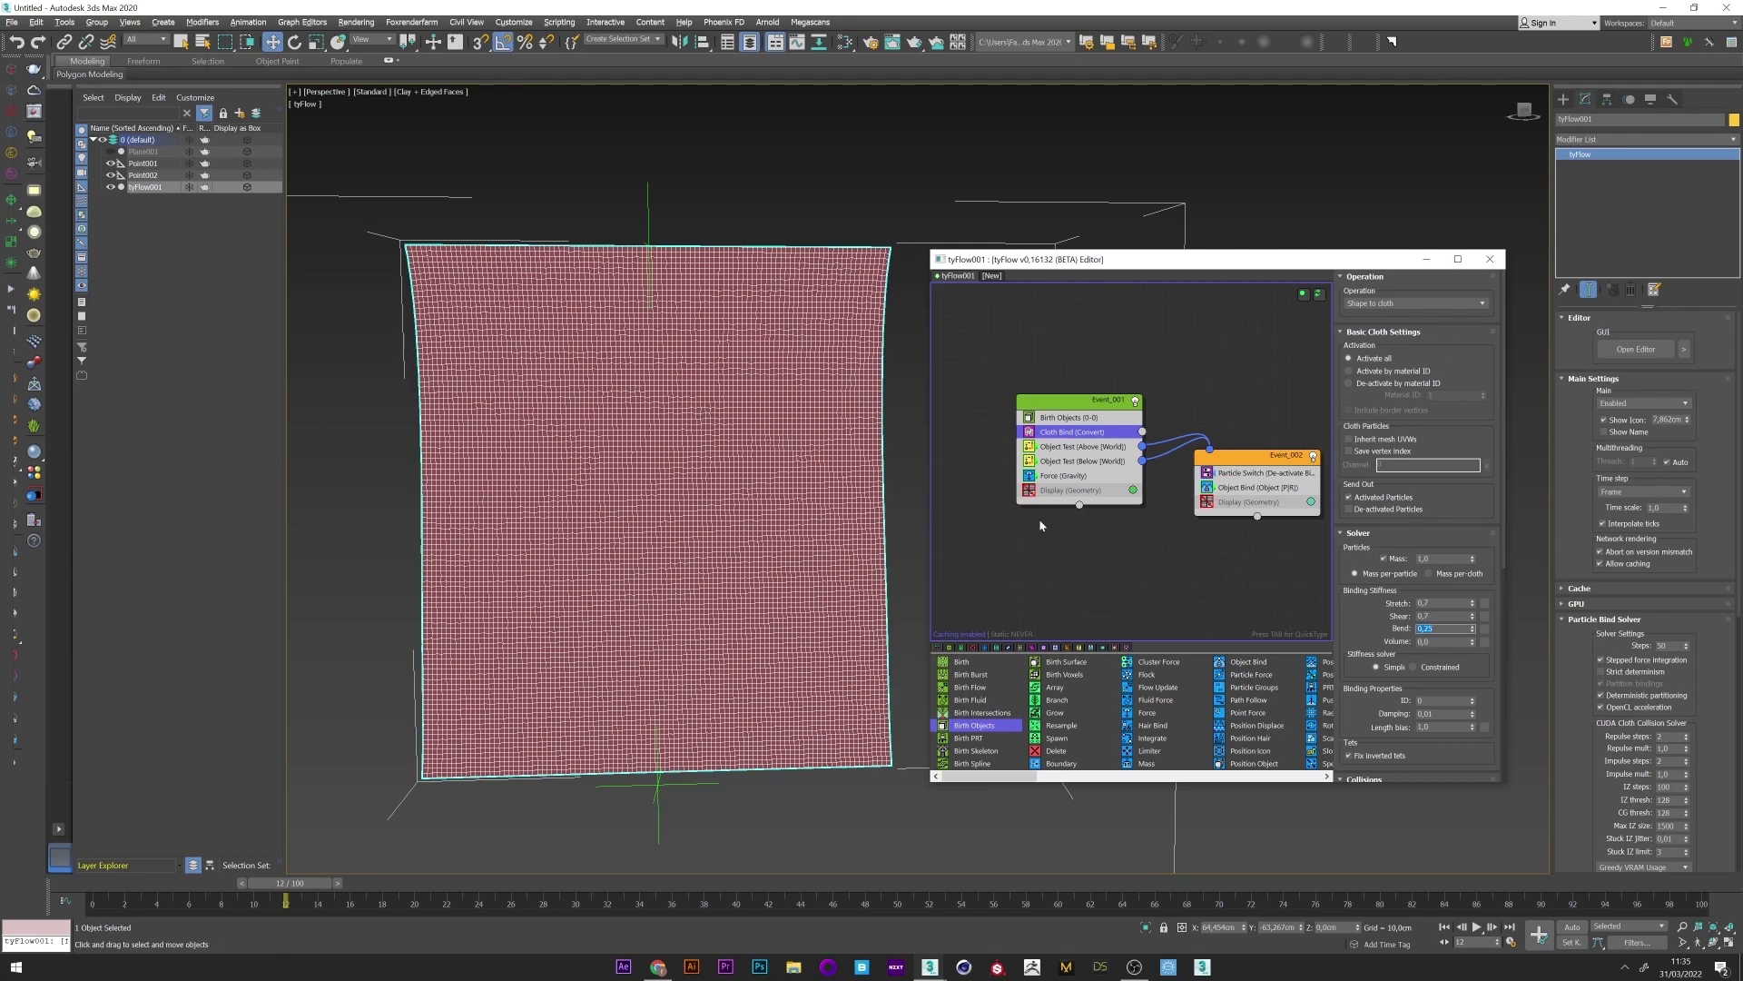
- Enable cloth tearing in the Cloth Bind operator and preview the tears at frame 26
scroll(1506, 519, down, 10)
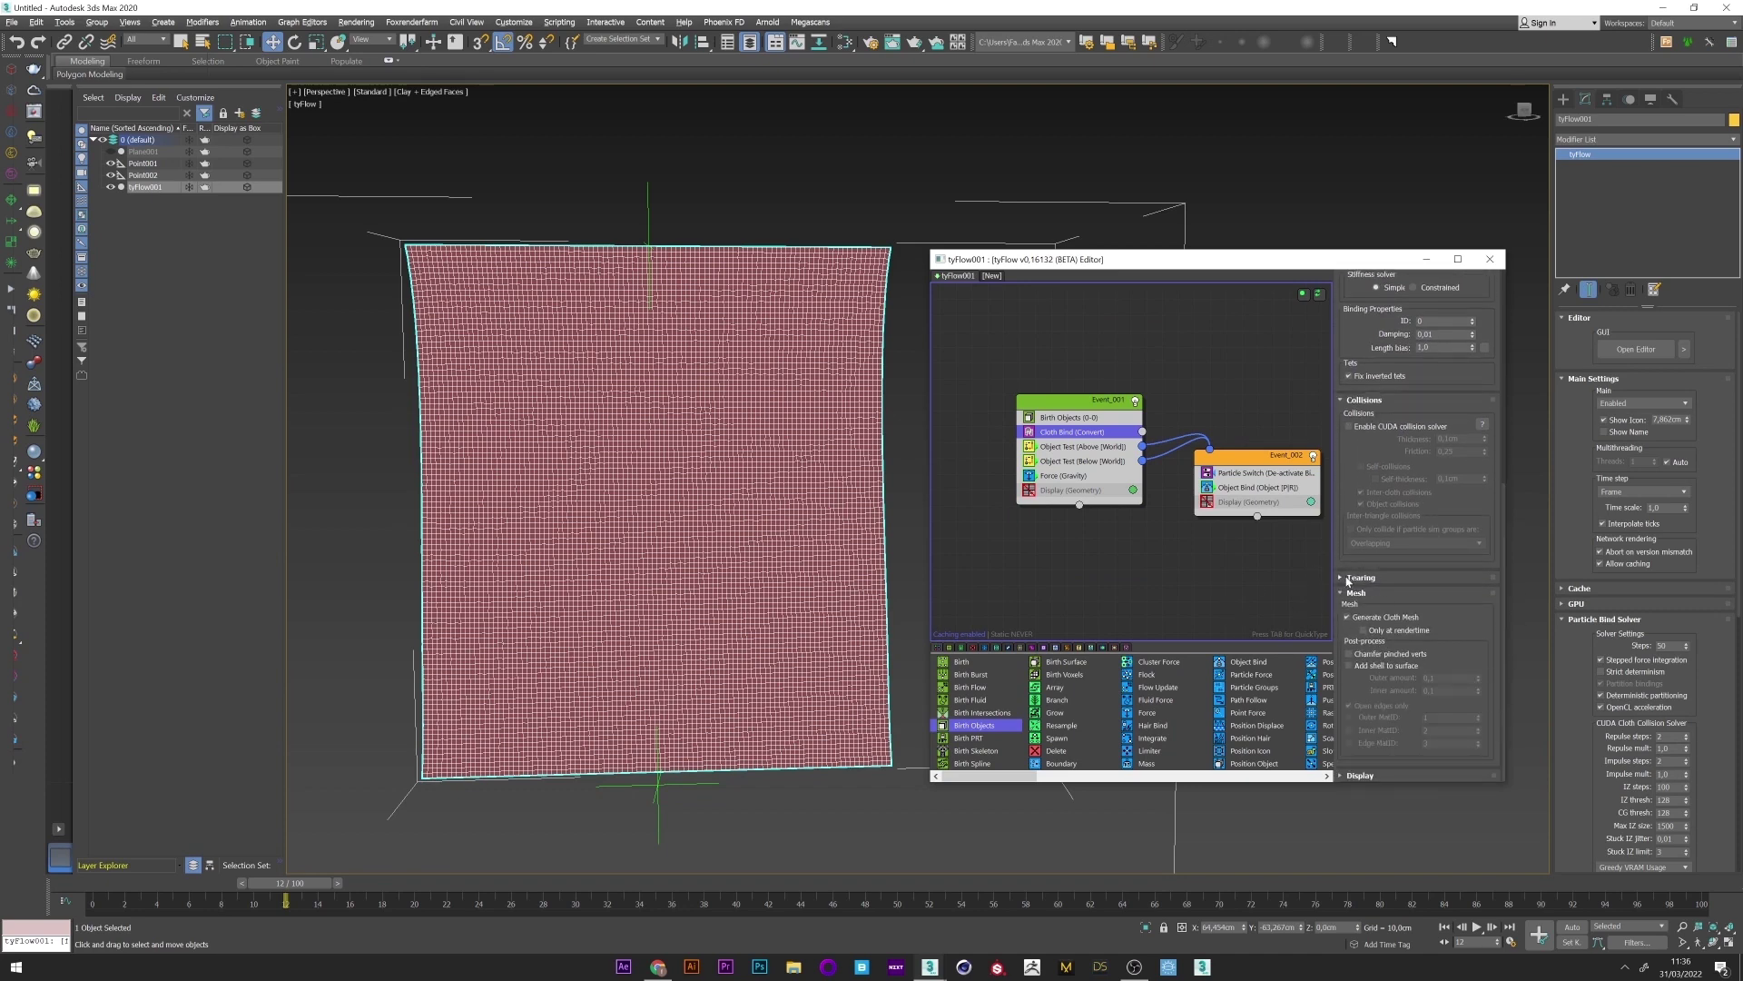
click(1350, 577)
click(1364, 311)
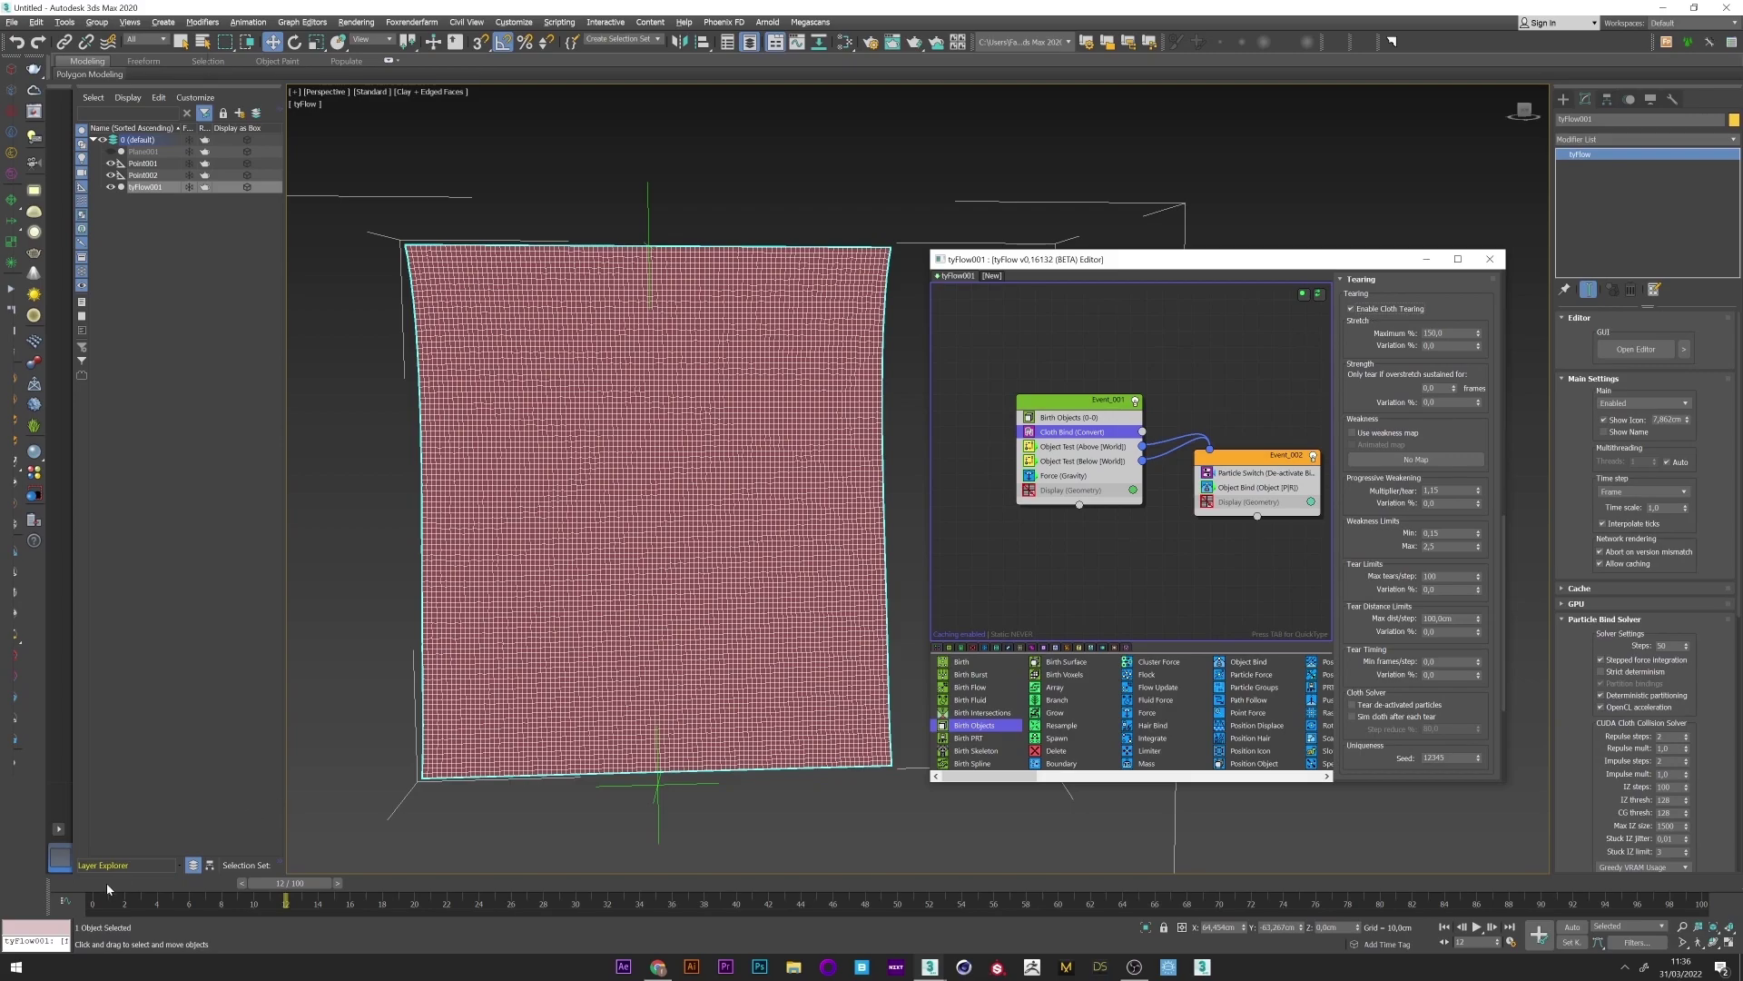
drag(107, 889, 524, 906)
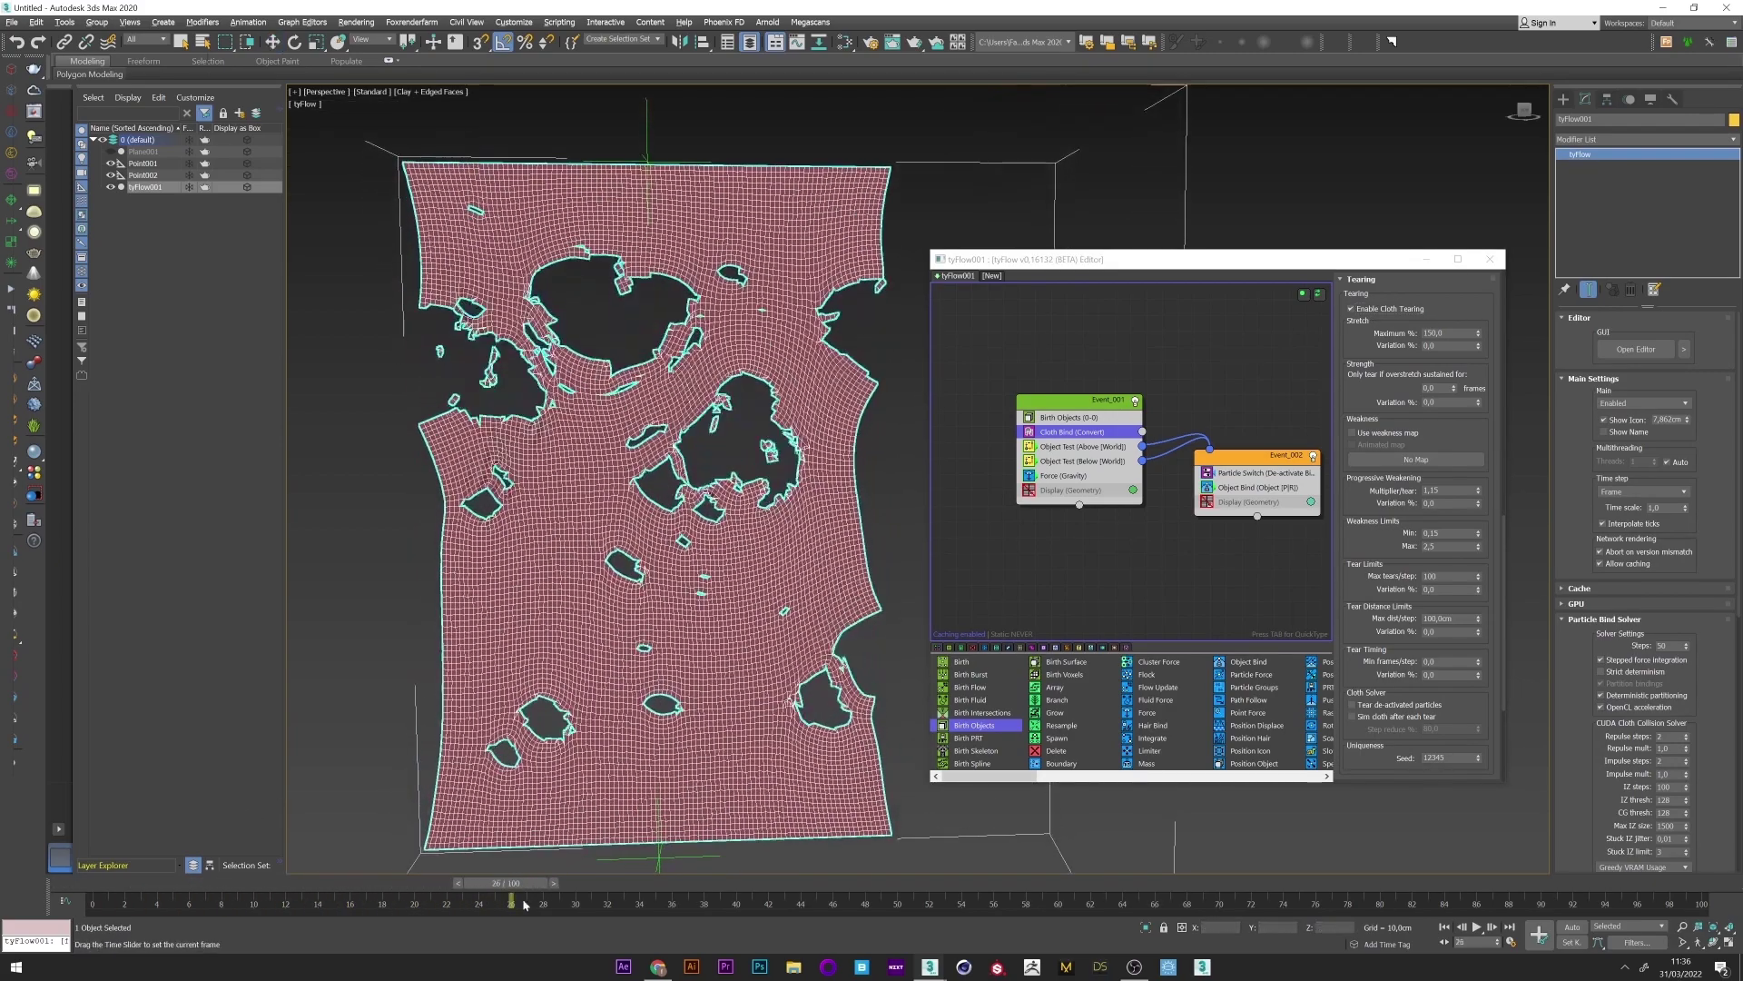
key(w)
alt+middle_drag(631, 585, 572, 418)
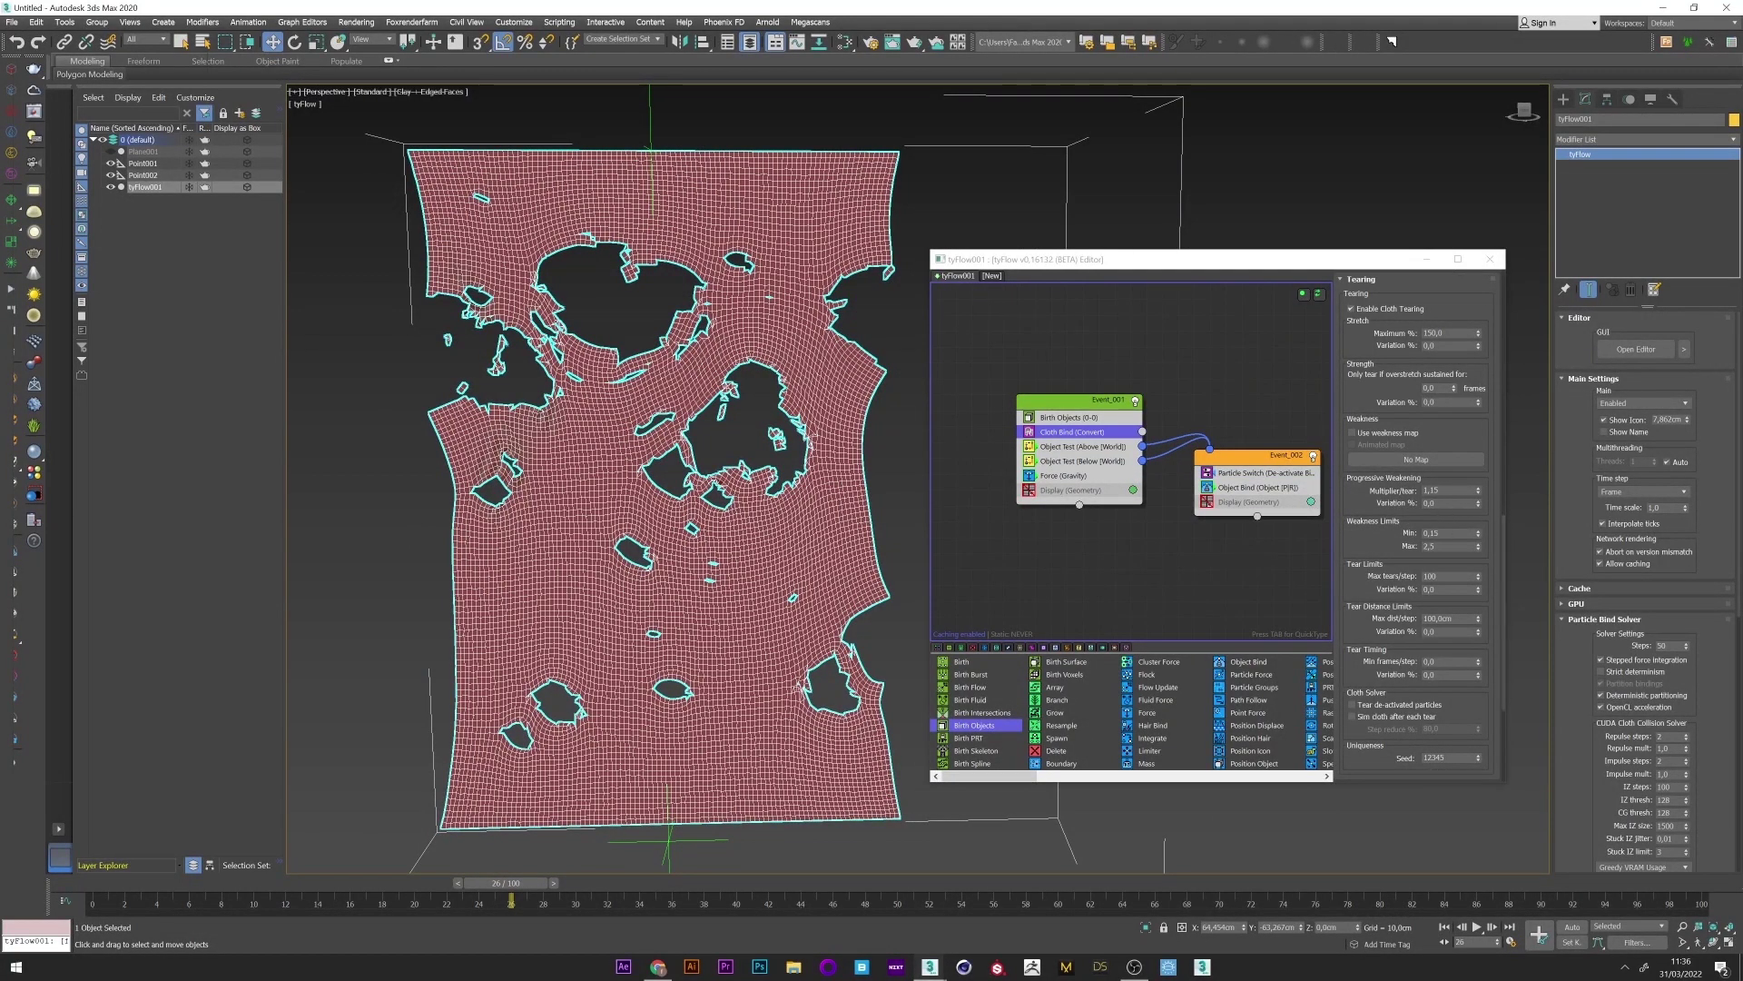
- Set the Progressive Weakening variation of the cloth tearing to 7%
double_click(1438, 503)
text(7)
key(Return)
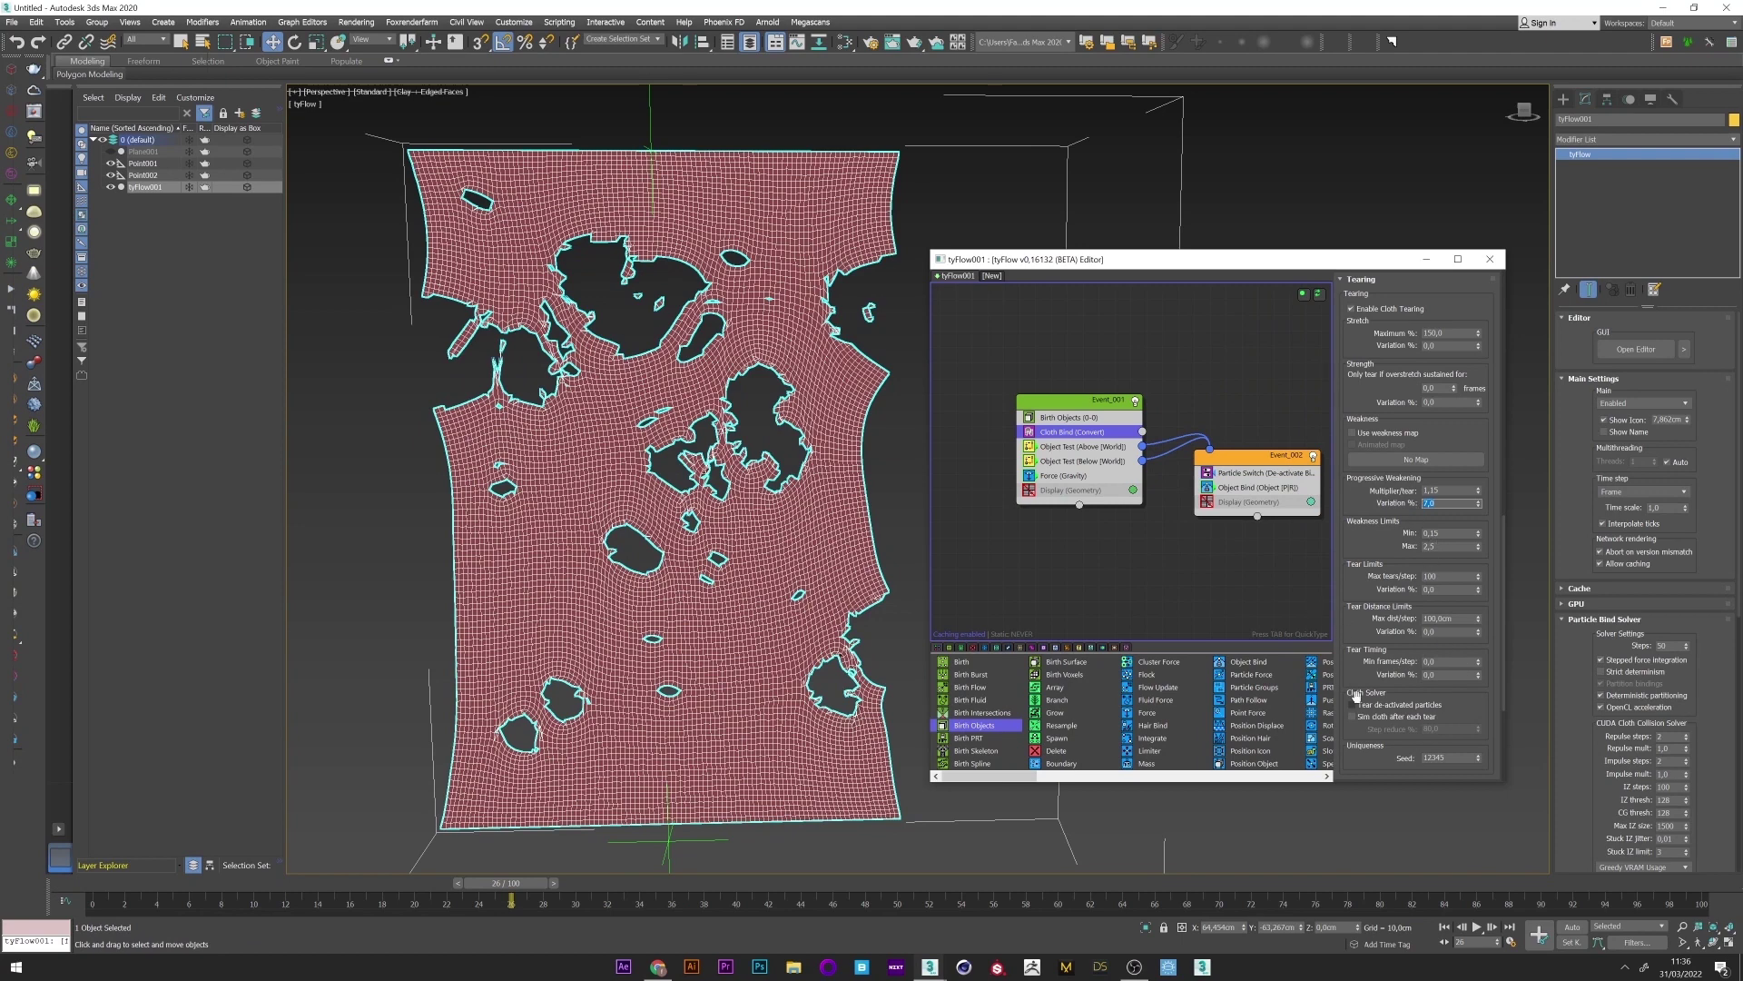
- Turn on chamfered pinched vertices and a surface shell for the cloth mesh, and examine a torn edge up close
drag(1373, 640, 1365, 561)
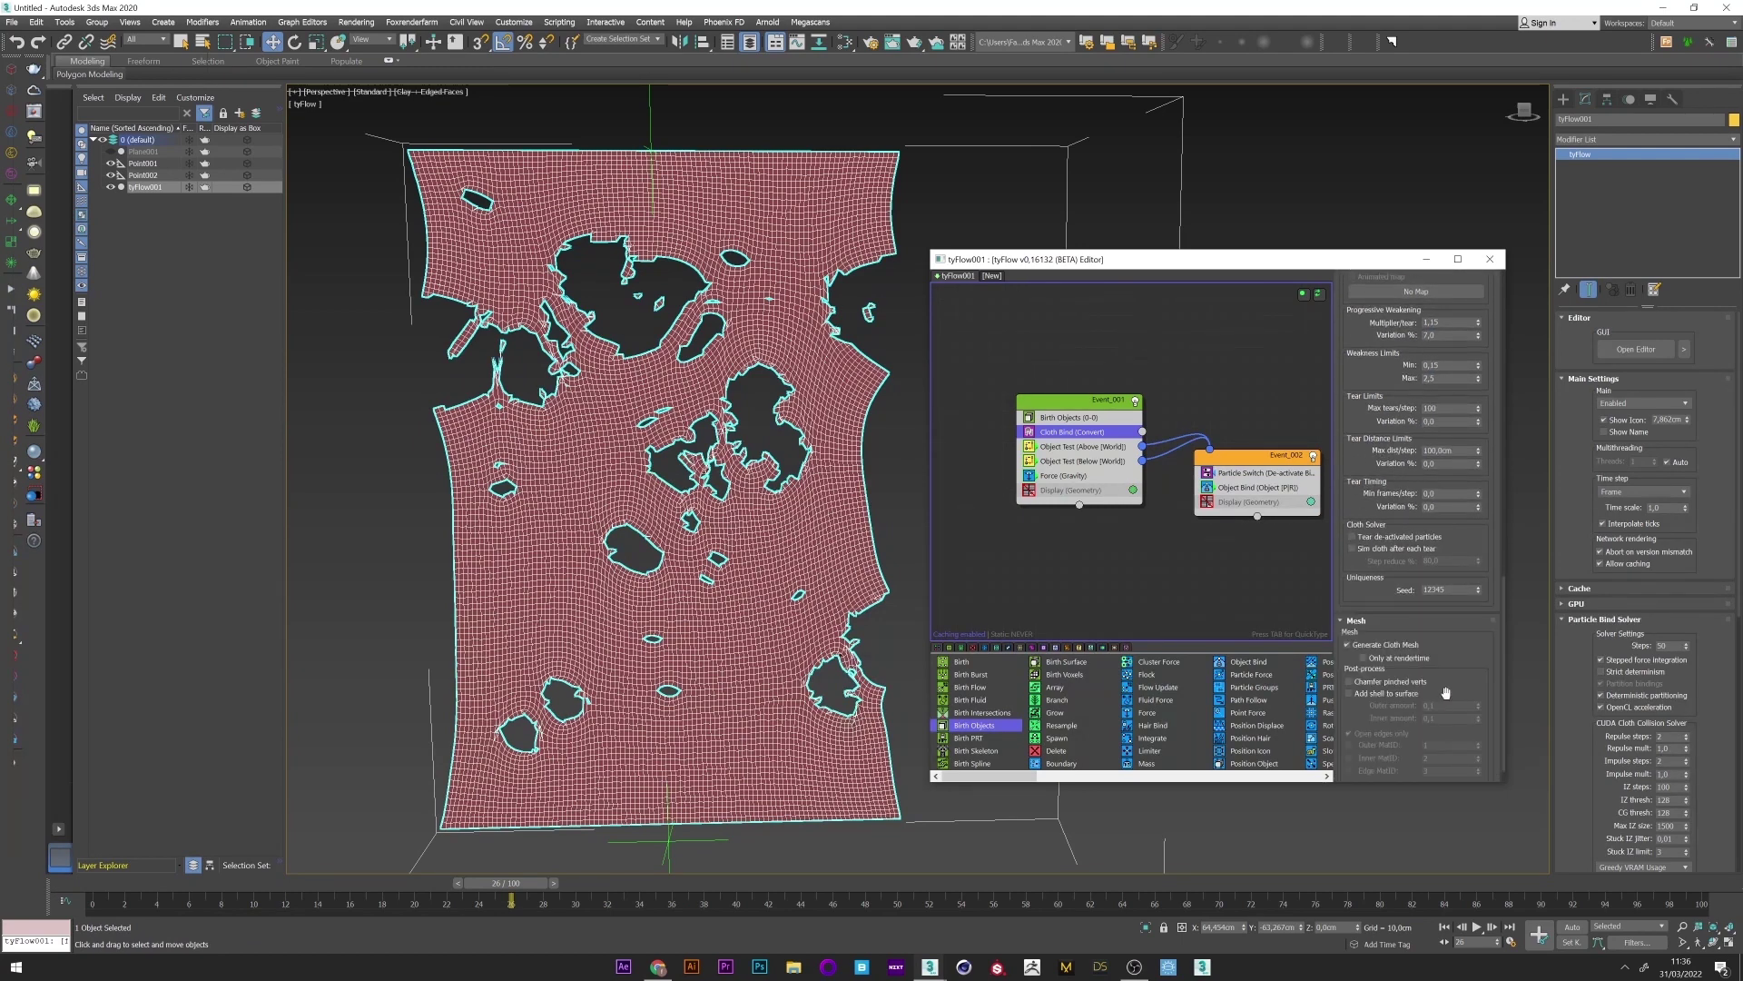
click(1350, 695)
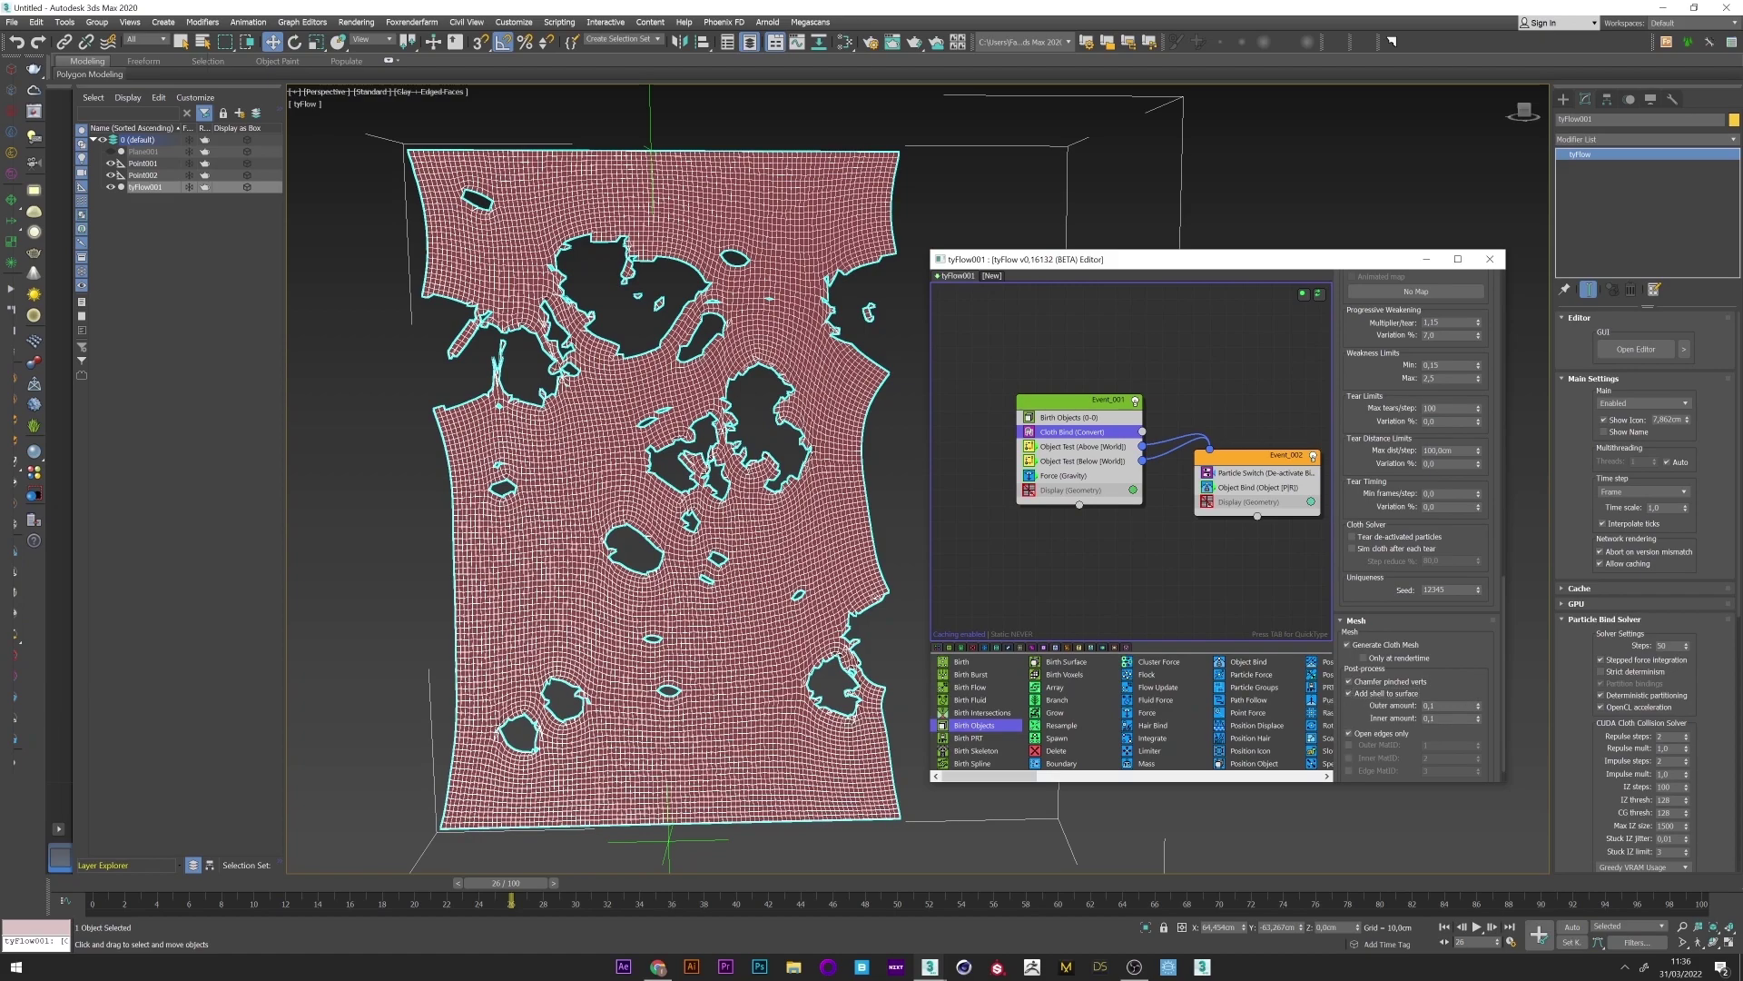
scroll(554, 482, up, 10)
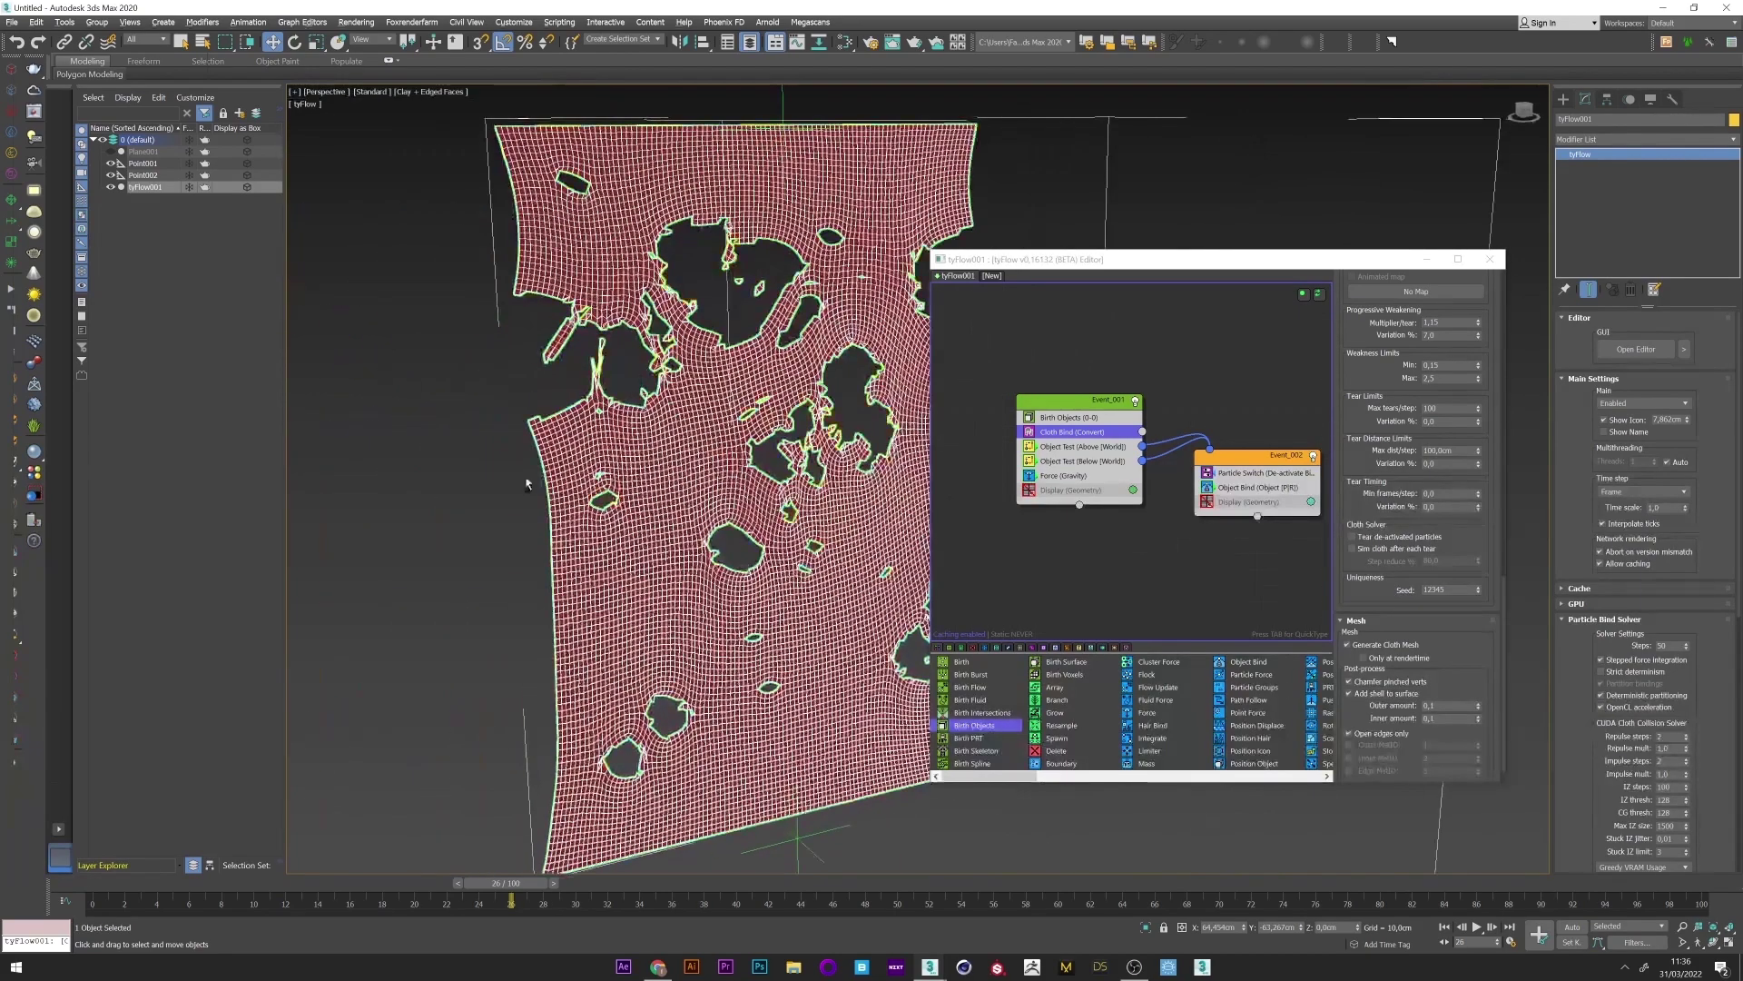
scroll(553, 423, up, 2)
alt+middle_drag(587, 427, 923, 459)
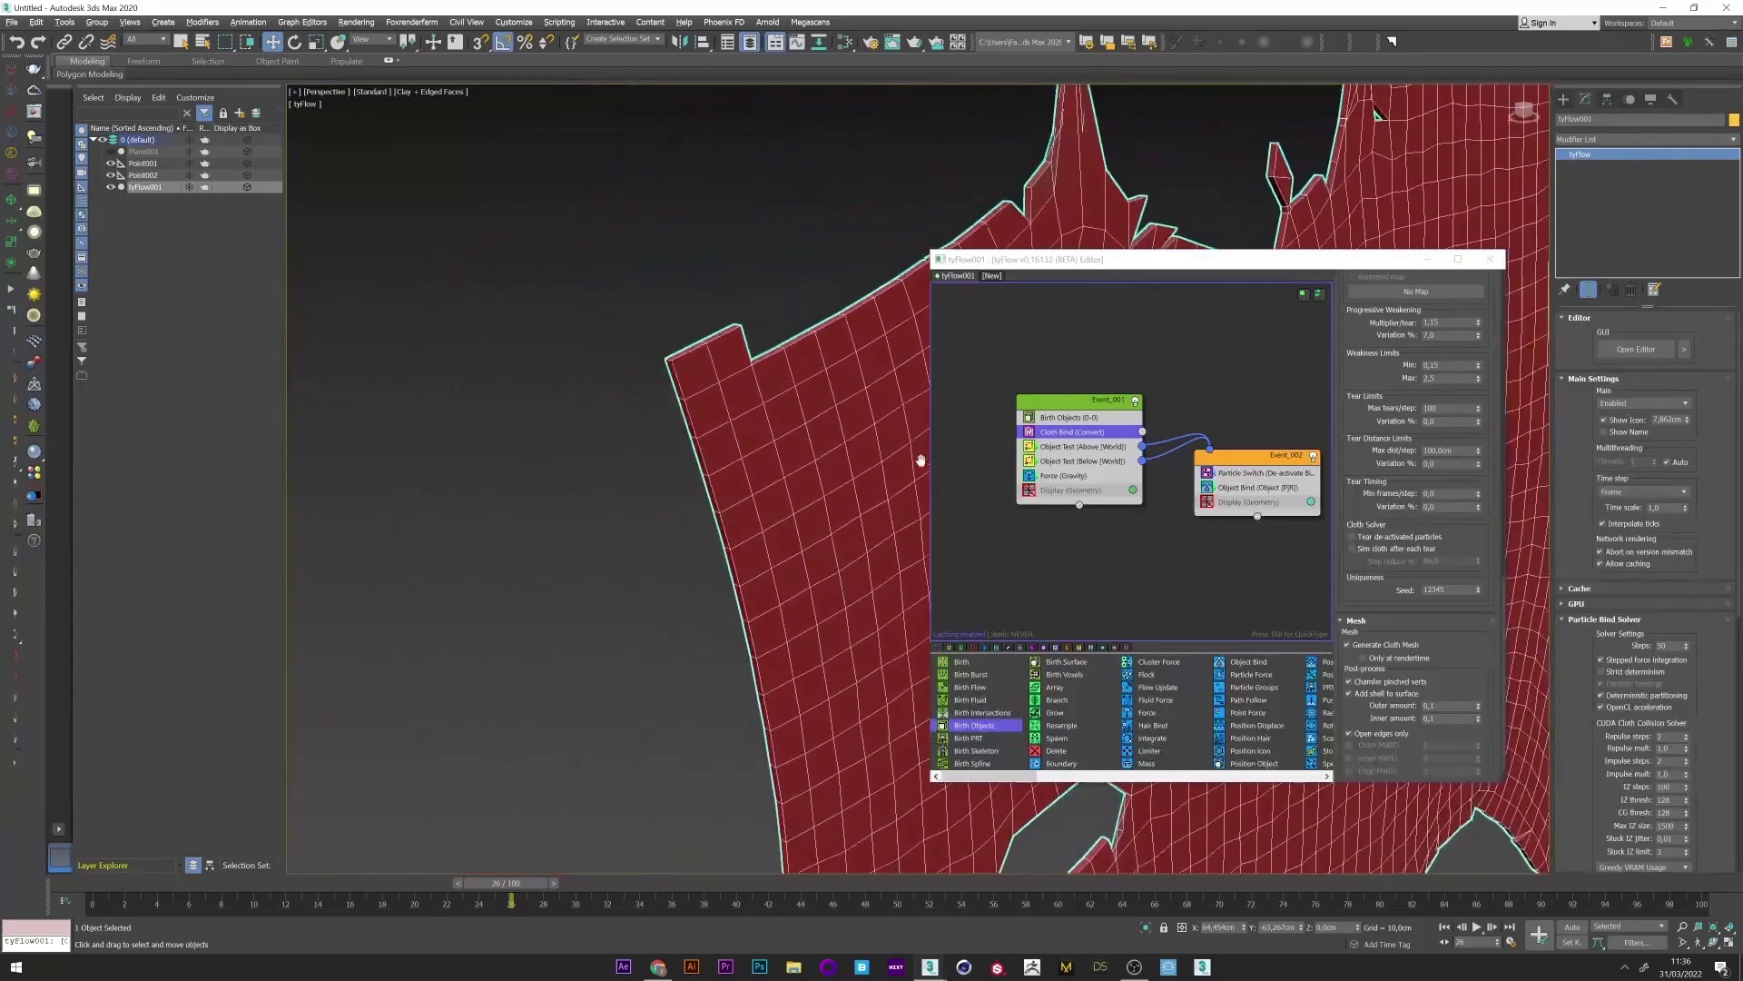
- Set the cloth shell's outer amount to 0,05 and inner amount to 0,04
double_click(1450, 706)
text(0,)
key(Tab)
text(0,)
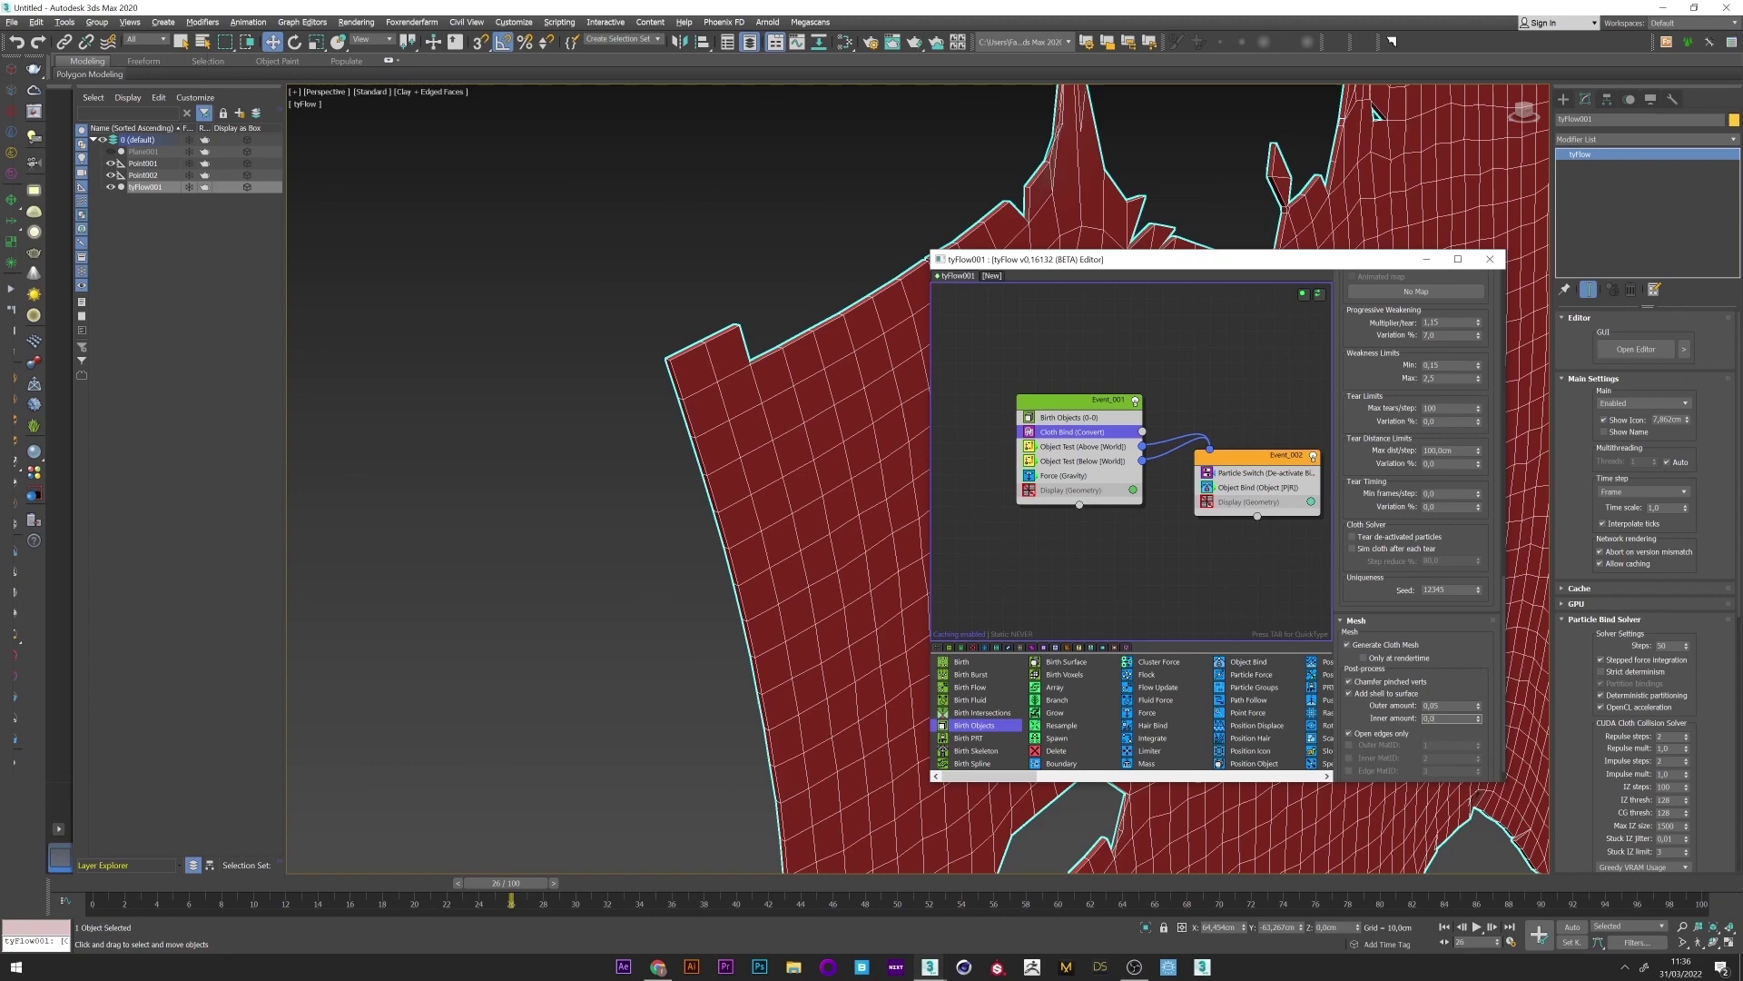
key(Return)
- Clear the scene selection and scrub the tearing simulation to frame 21 to examine the holes
scroll(708, 495, down, 6)
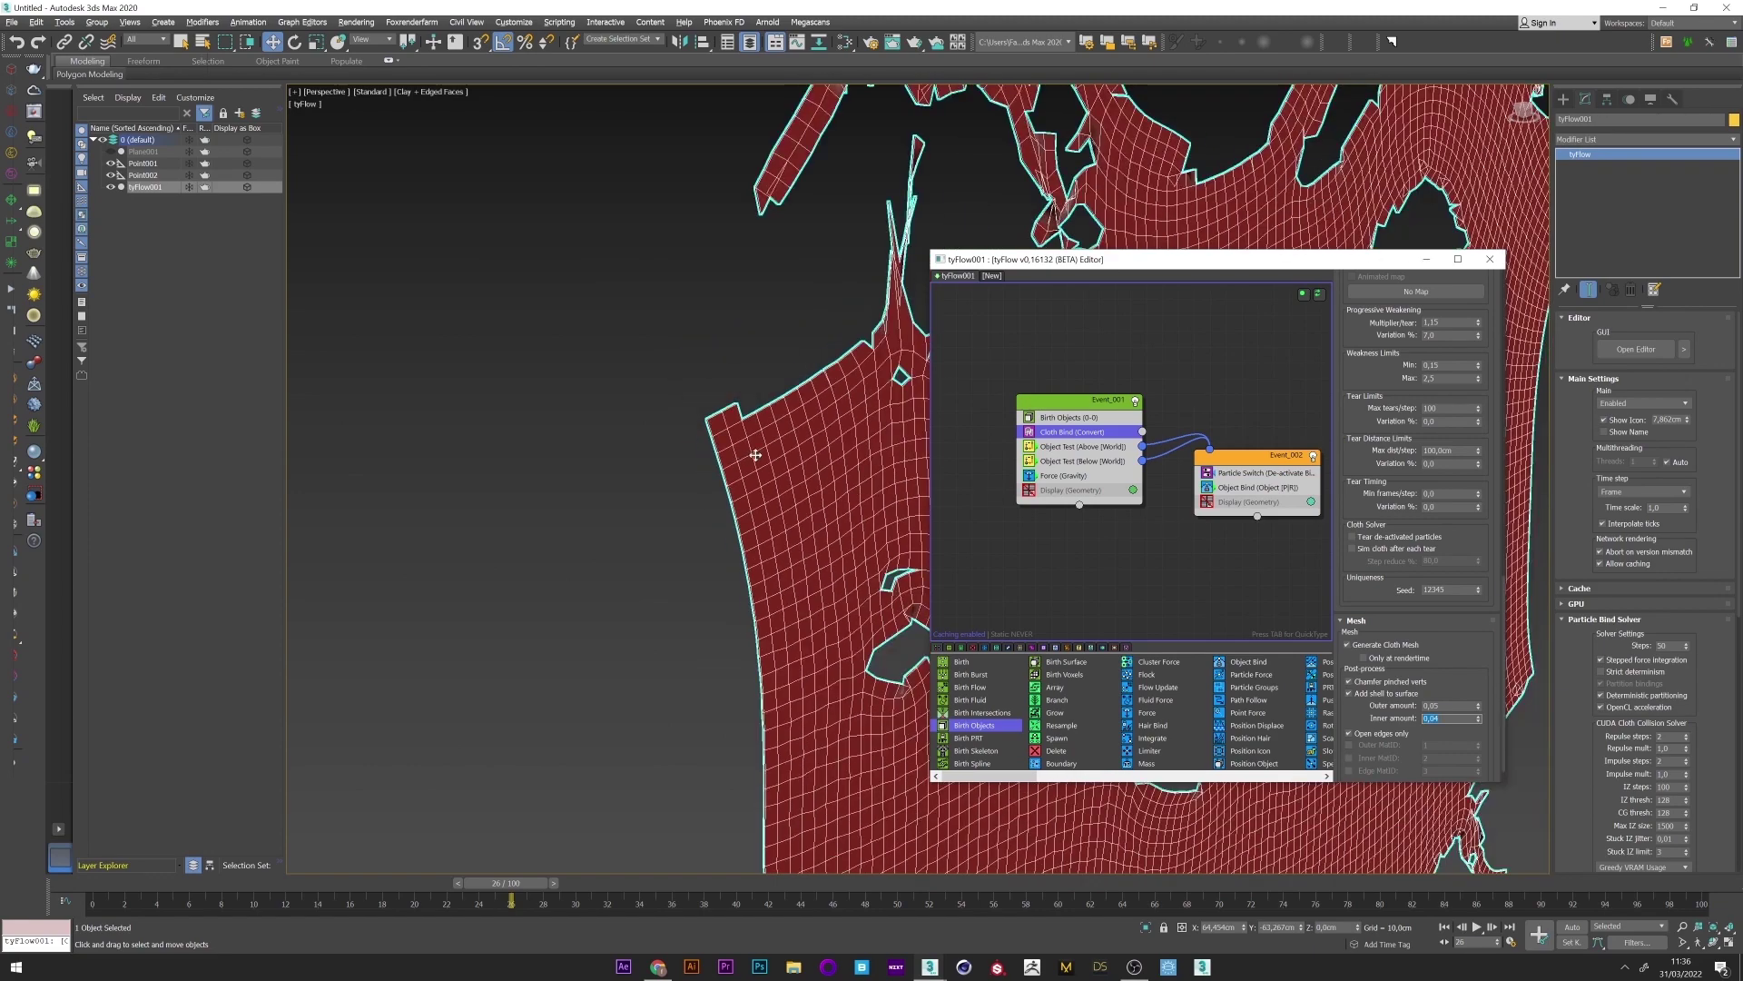
middle_drag(700, 434, 576, 480)
click(448, 439)
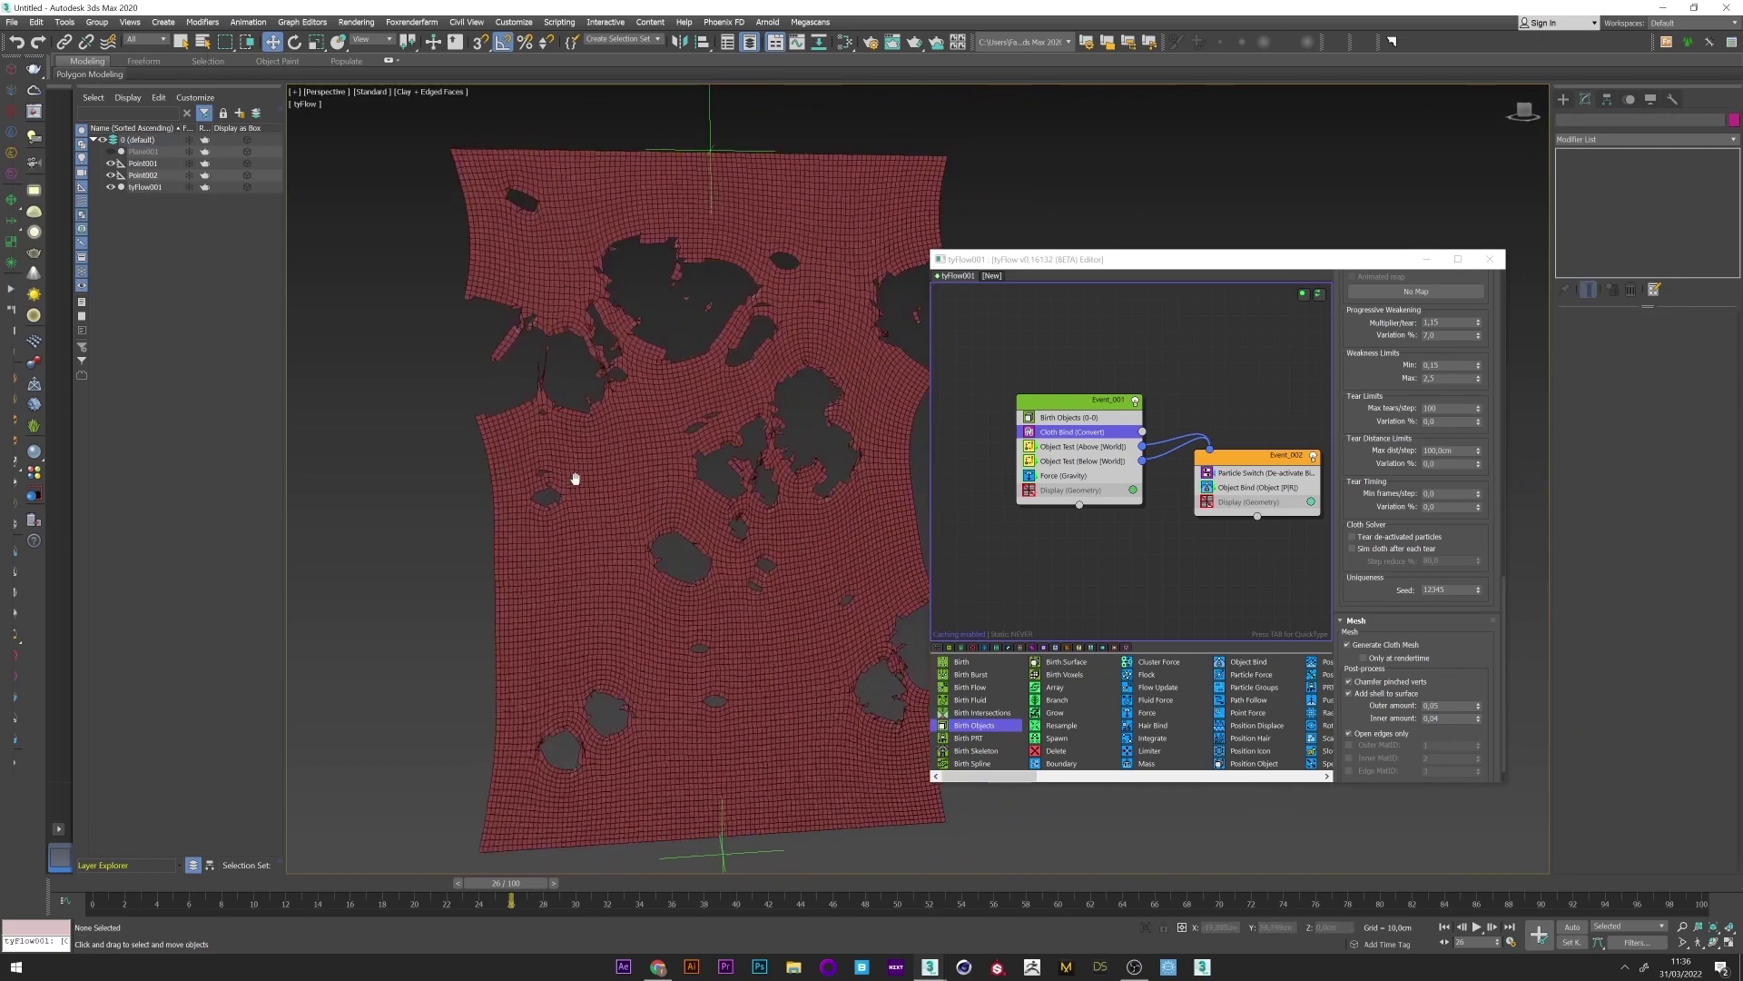
drag(255, 884, 430, 897)
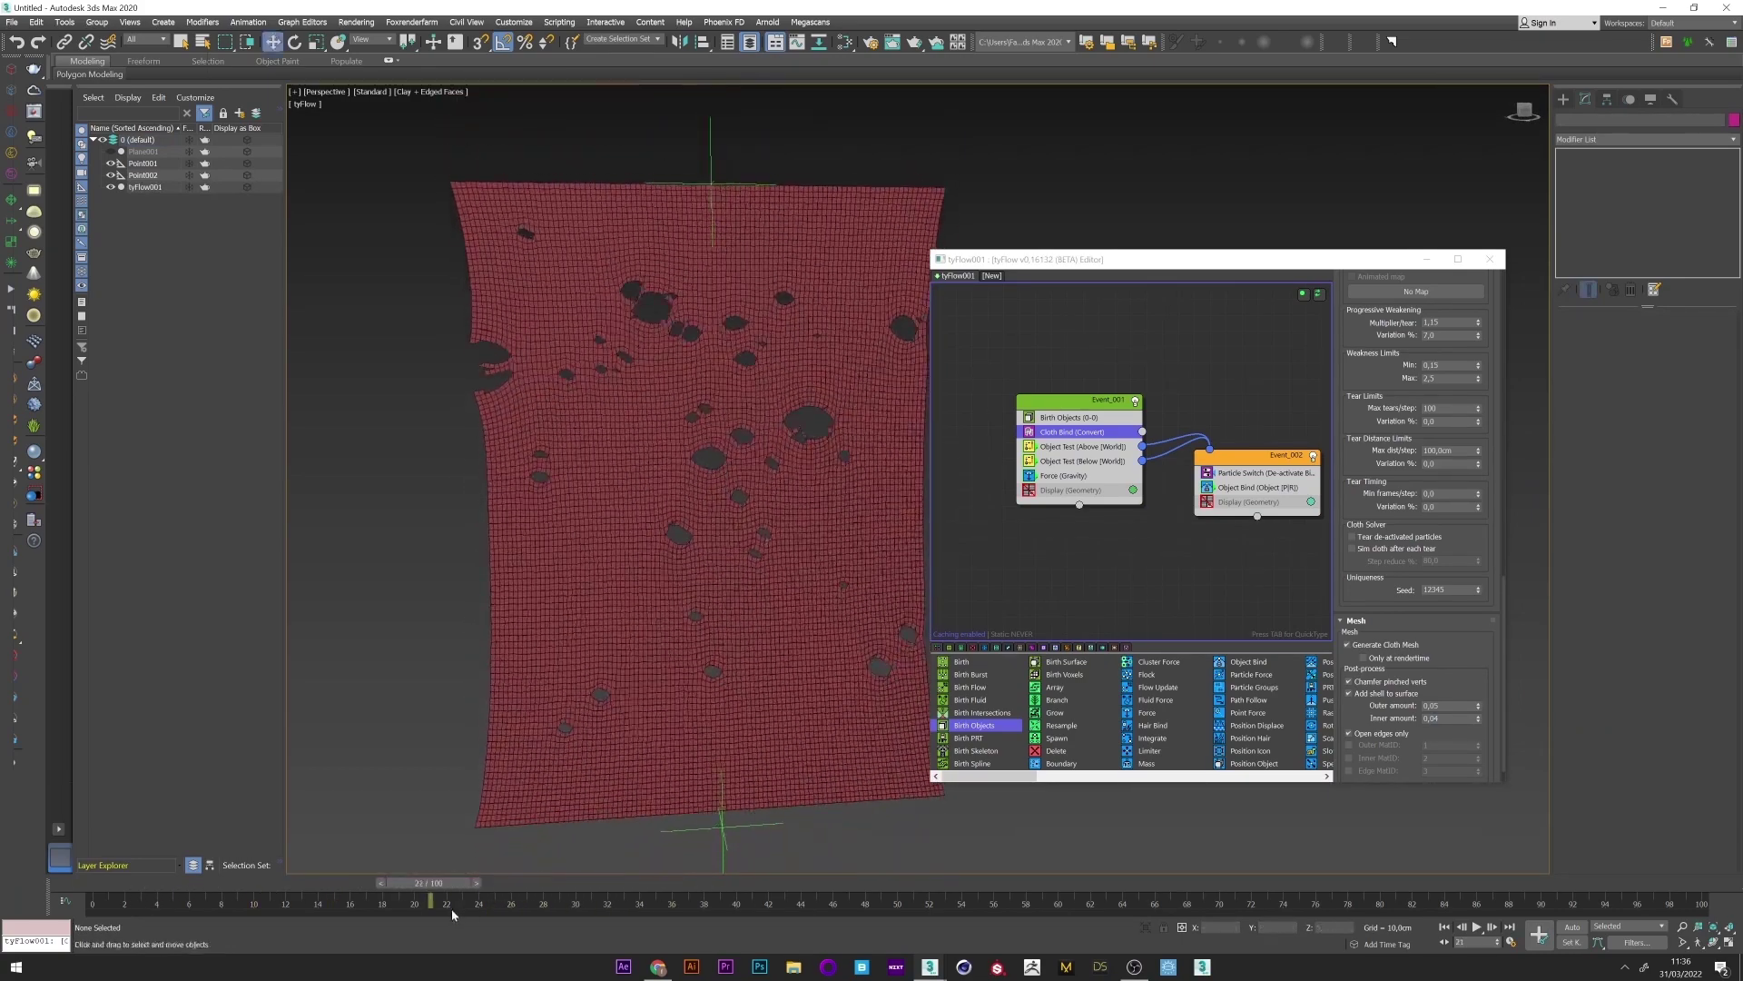
key(w)
- Hide tyFlow001, unhide and select Plane001, and minimize the tyFlow editor
click(108, 187)
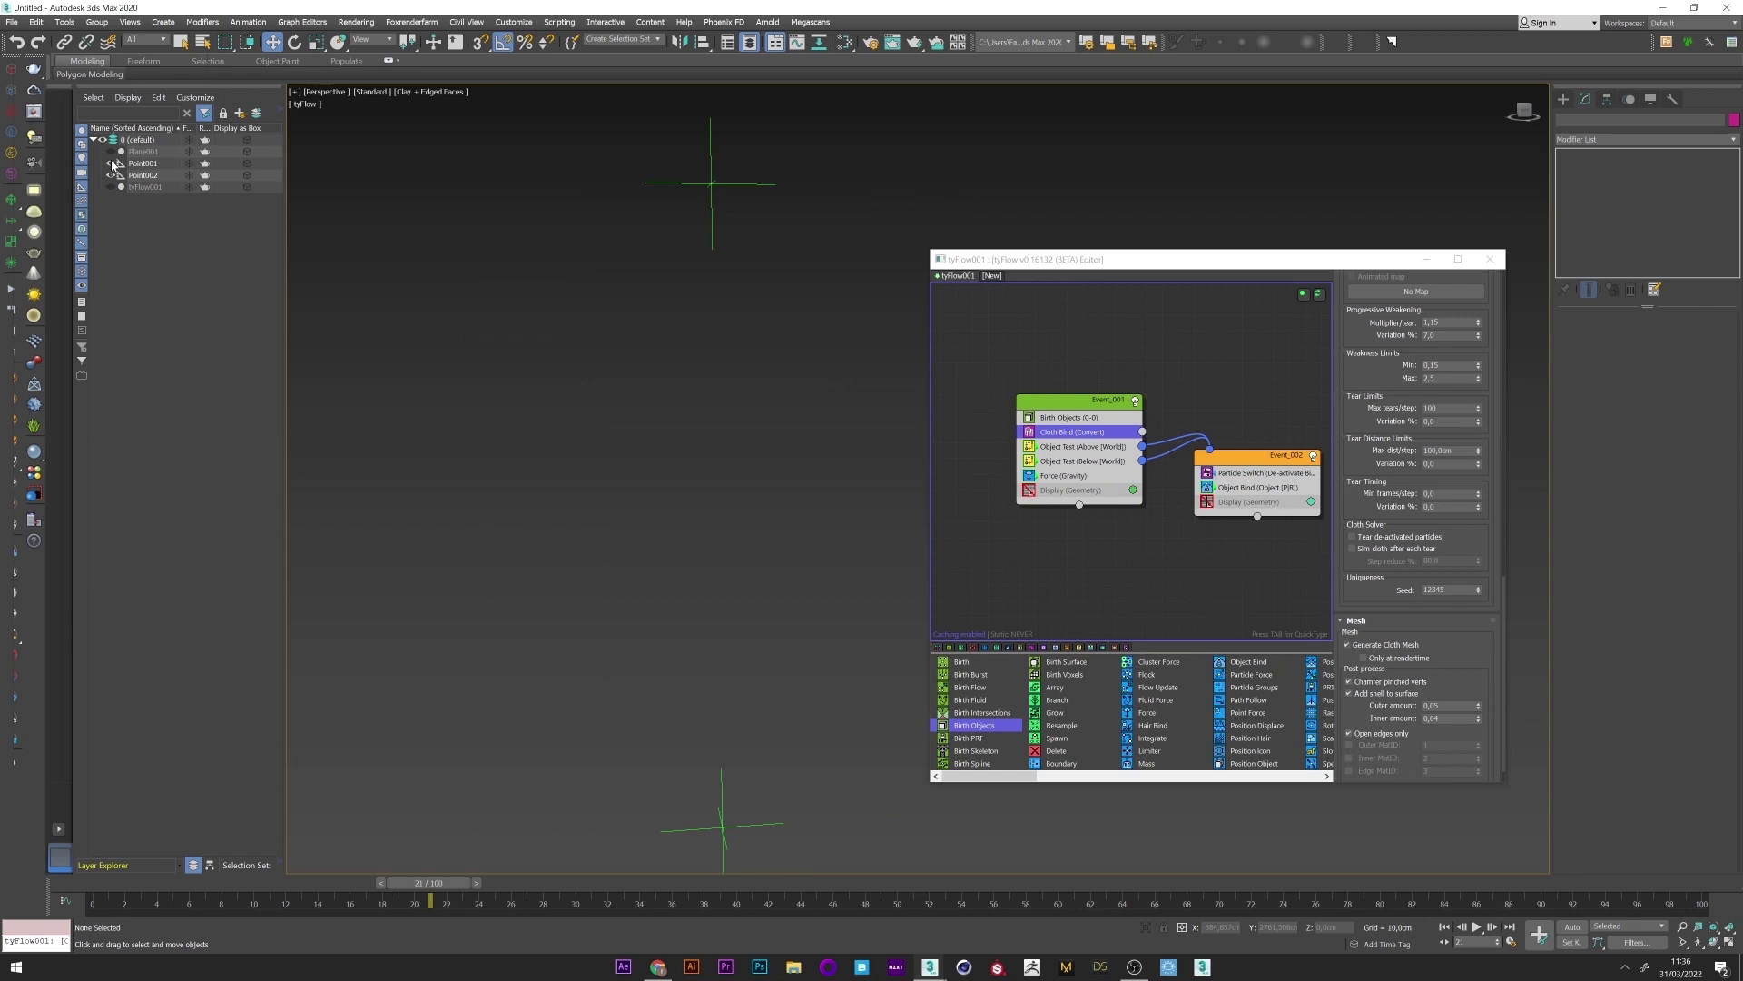
click(110, 151)
click(141, 151)
click(1426, 259)
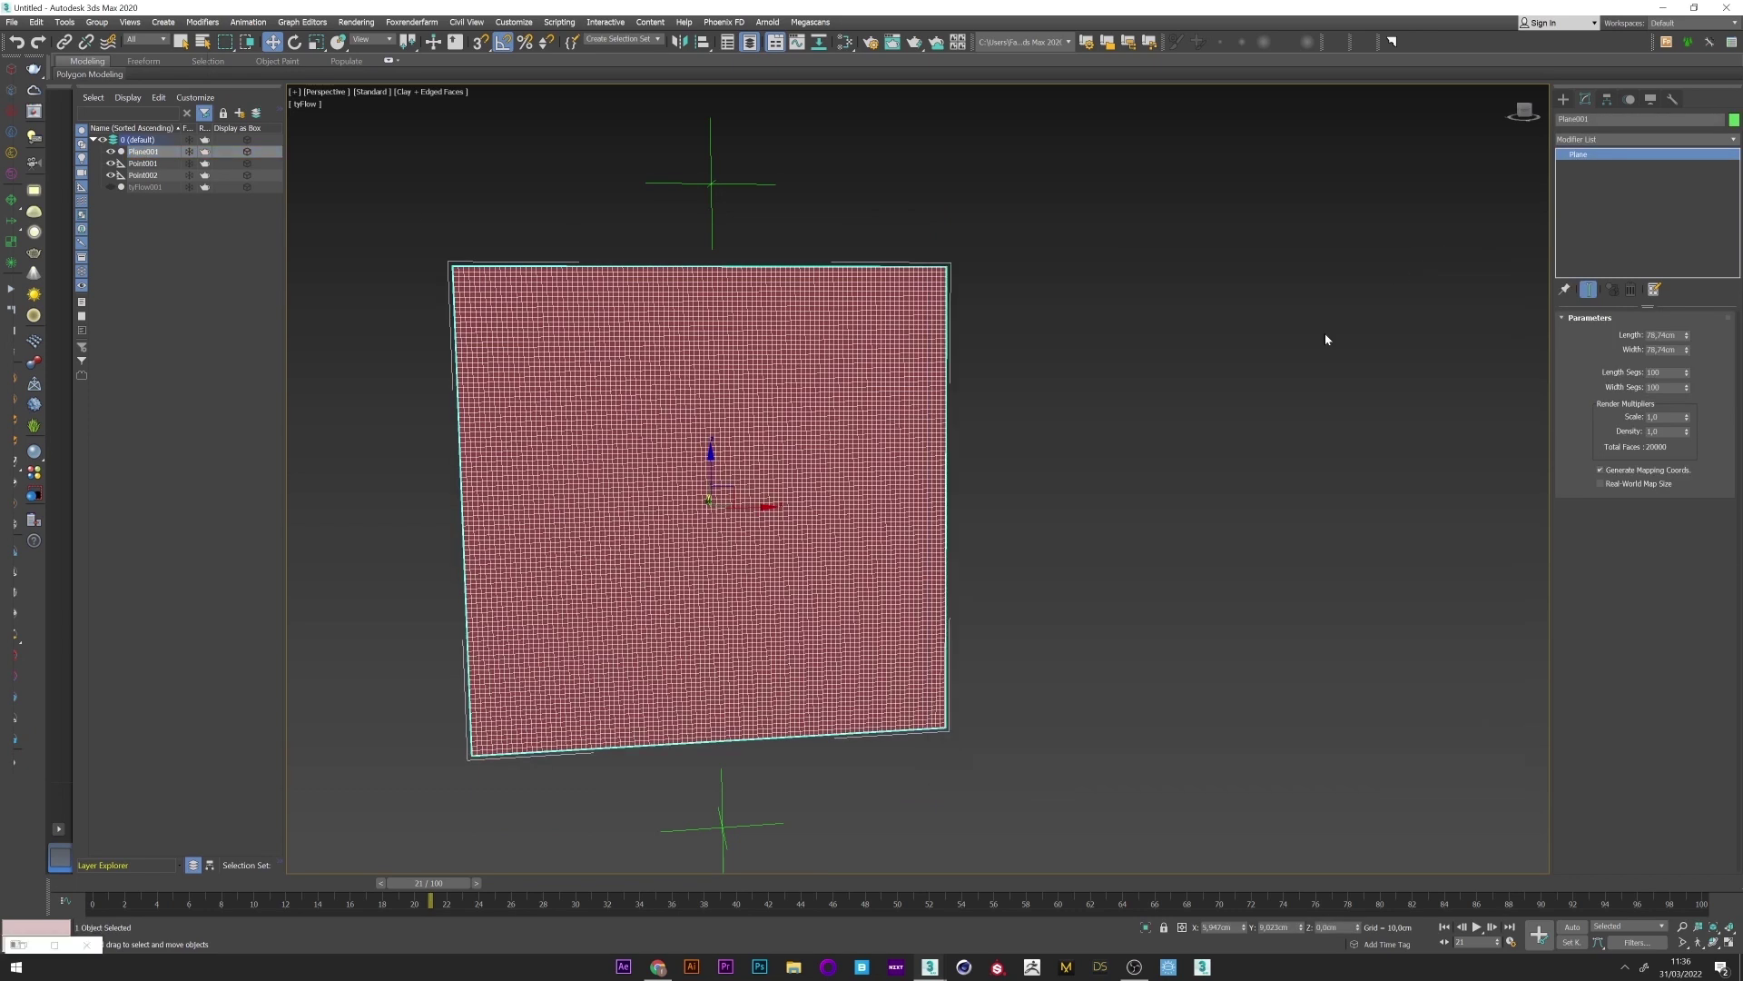
- Switch the perspective viewport to Default Shading and clear the scene selection
click(449, 92)
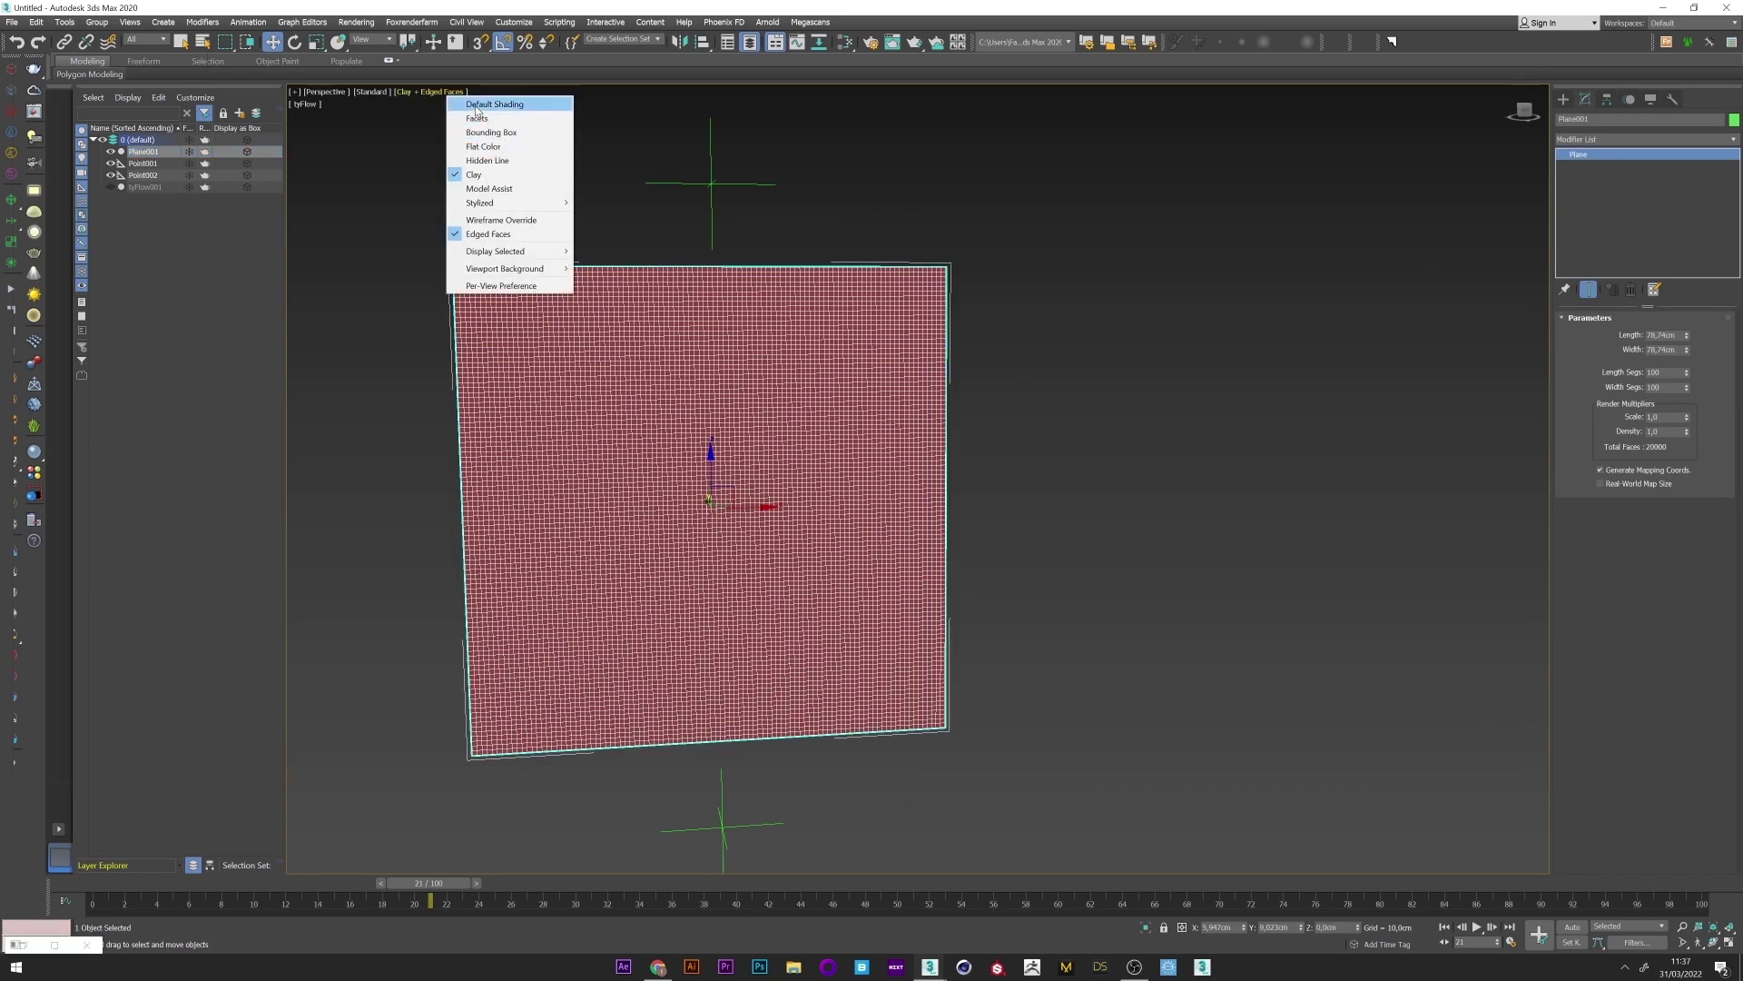
click(481, 106)
click(1115, 307)
- Create a Standard material in the Slate Material Editor and assign it to Plane001
key(m)
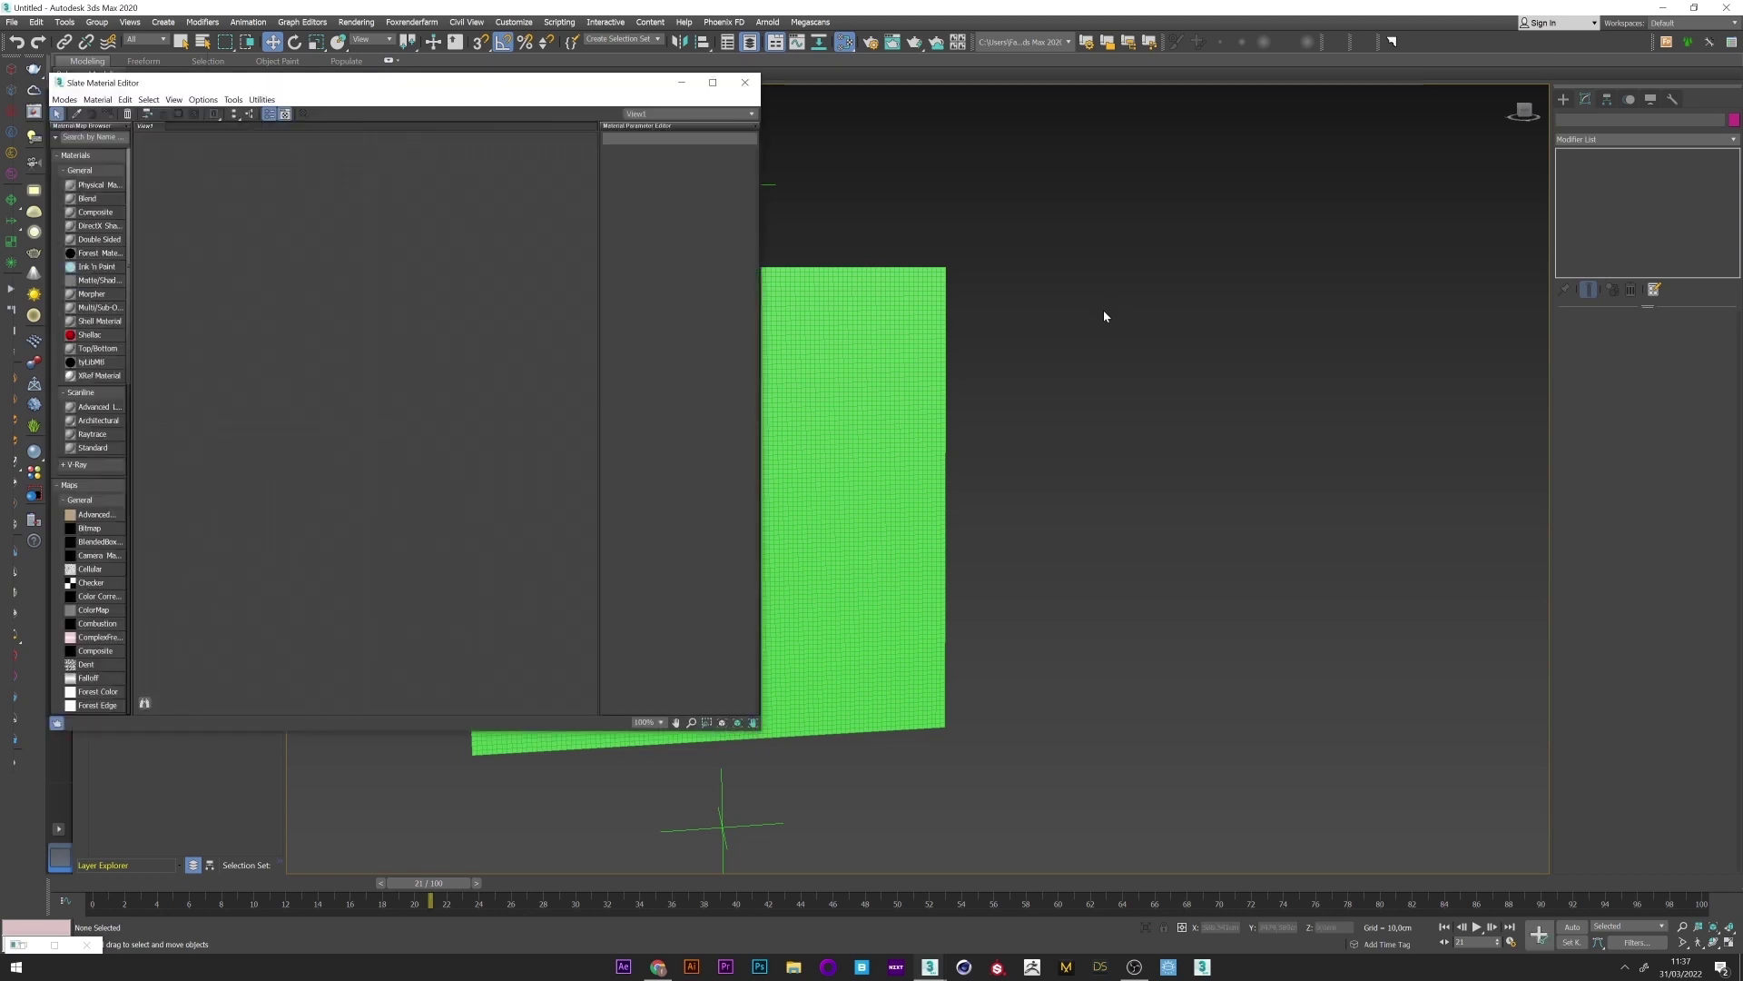
drag(562, 97, 1239, 283)
right_click(923, 386)
mouse_move(946, 397)
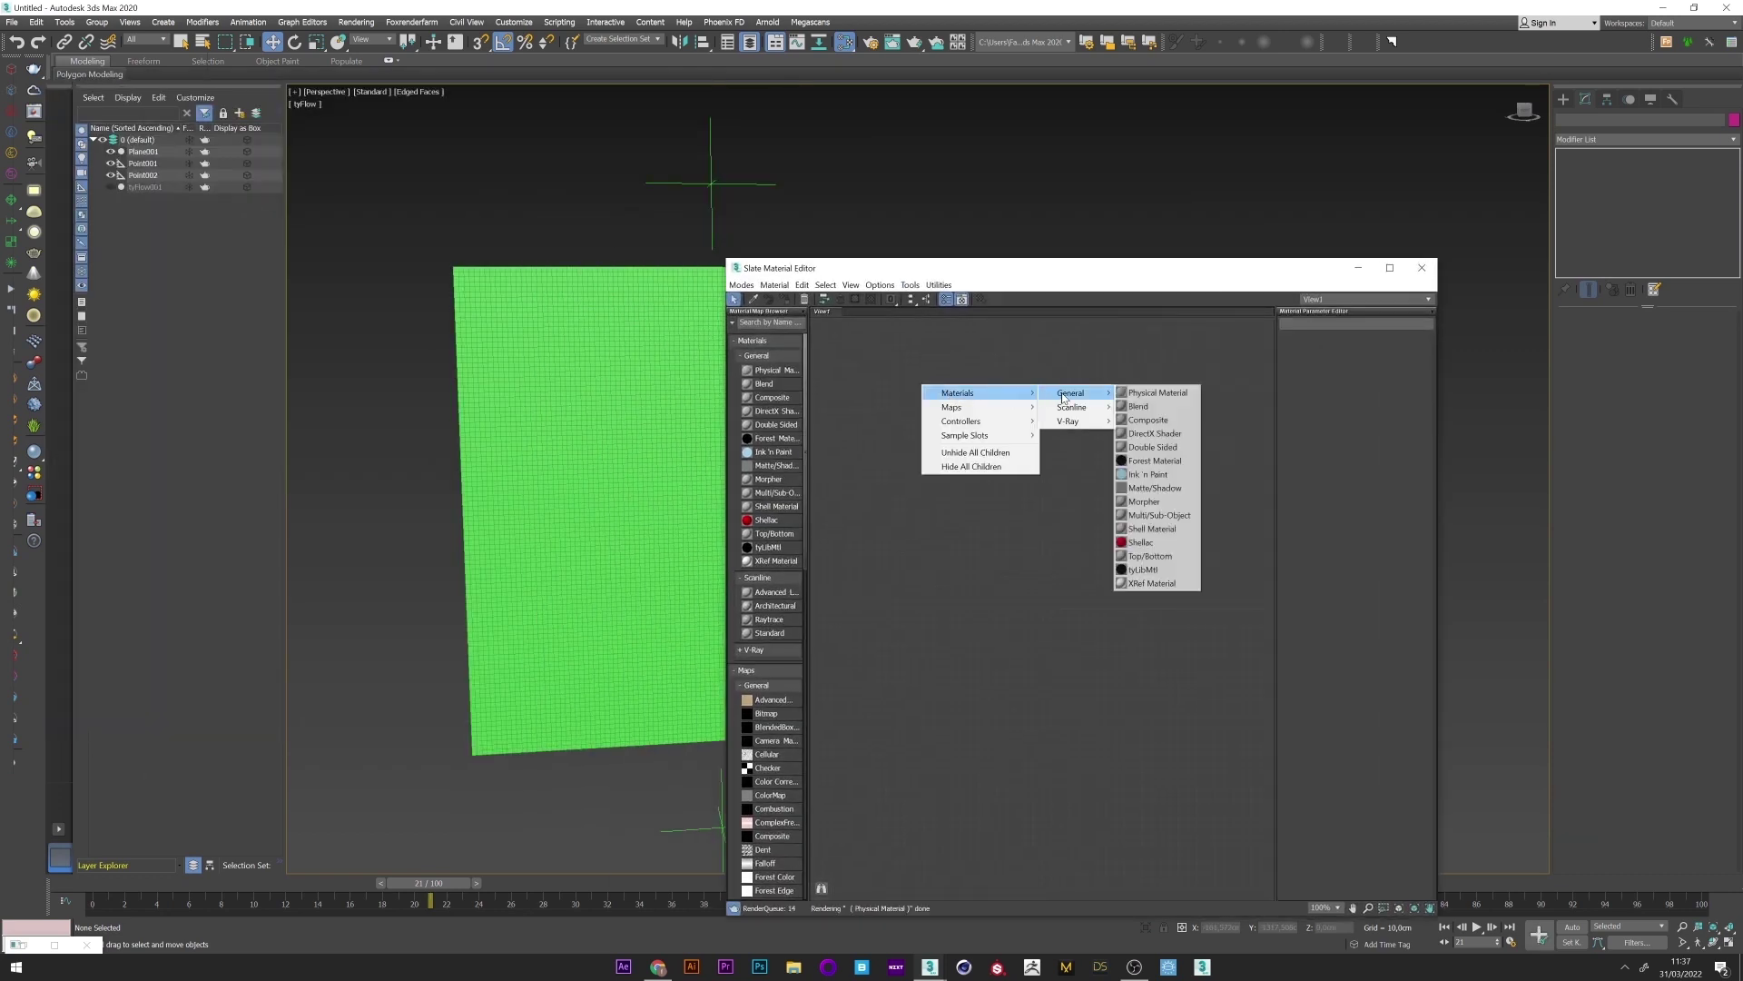
mouse_move(1072, 407)
click(1146, 447)
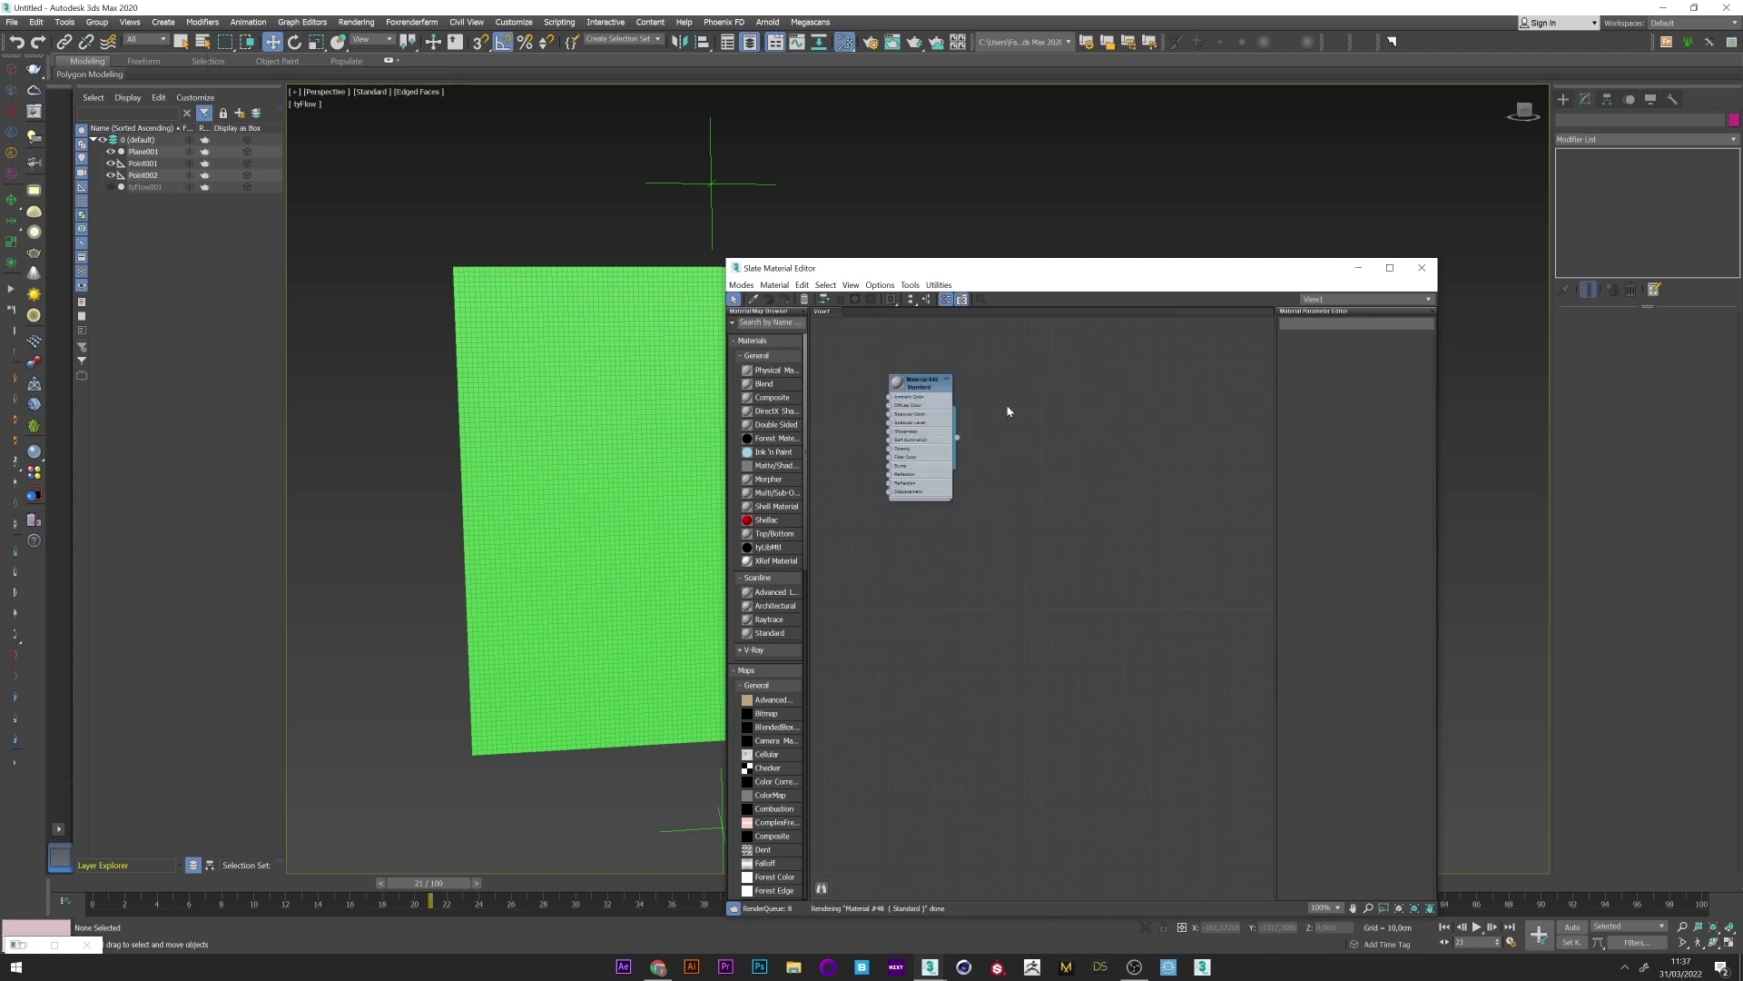
click(781, 312)
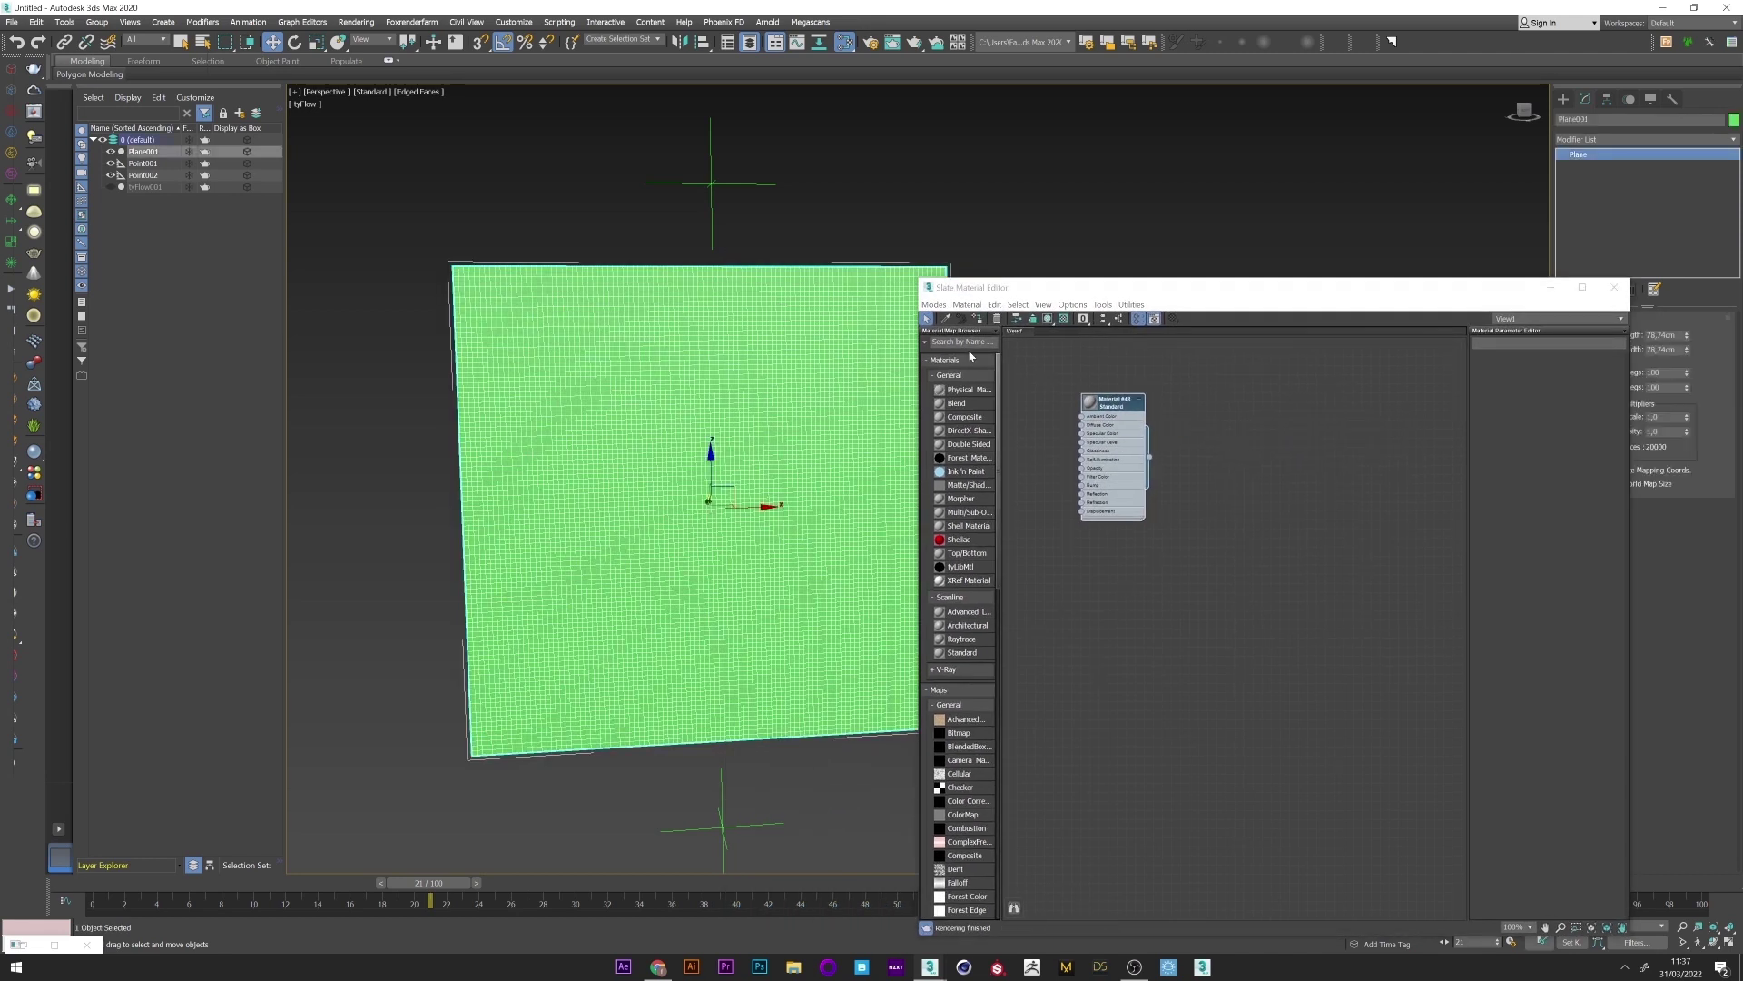
click(978, 321)
- Feed a Gradient Ramp map into the Standard material's Diffuse Color
drag(1091, 413, 1050, 461)
mouse_move(1094, 467)
click(1191, 482)
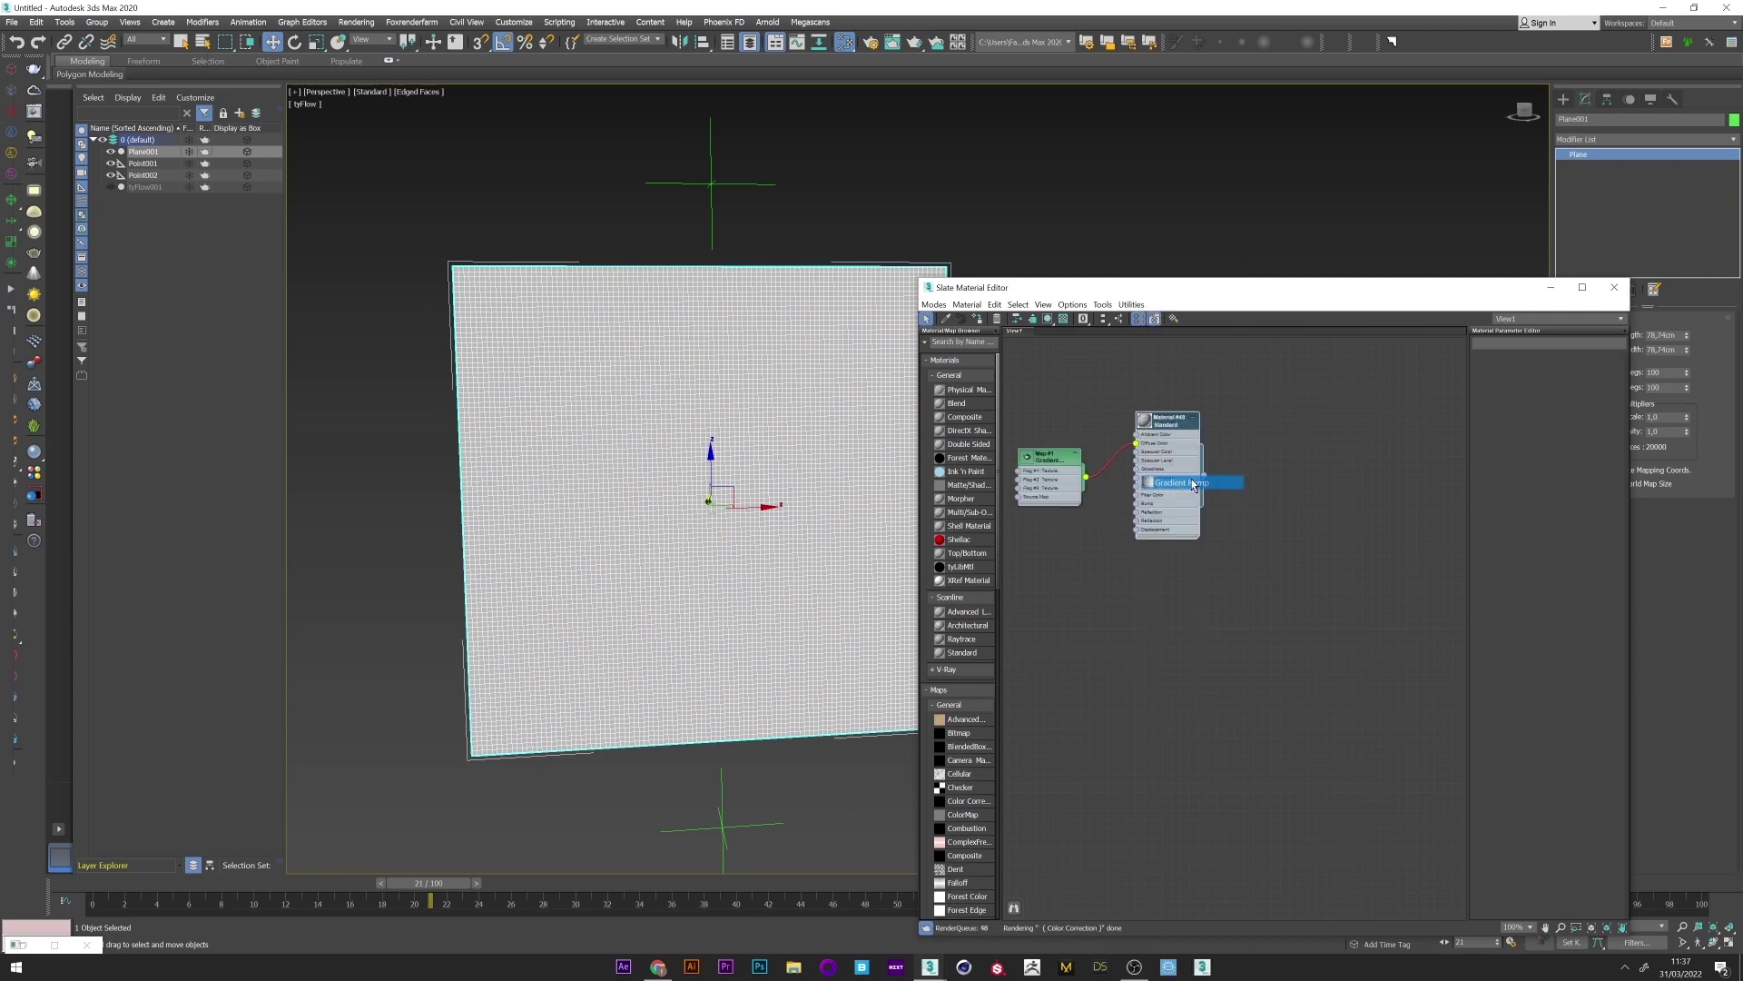
- Open the Gradient Ramp's parameters, show the shaded map on Plane001 in the viewport, and turn off edged faces
double_click(1049, 459)
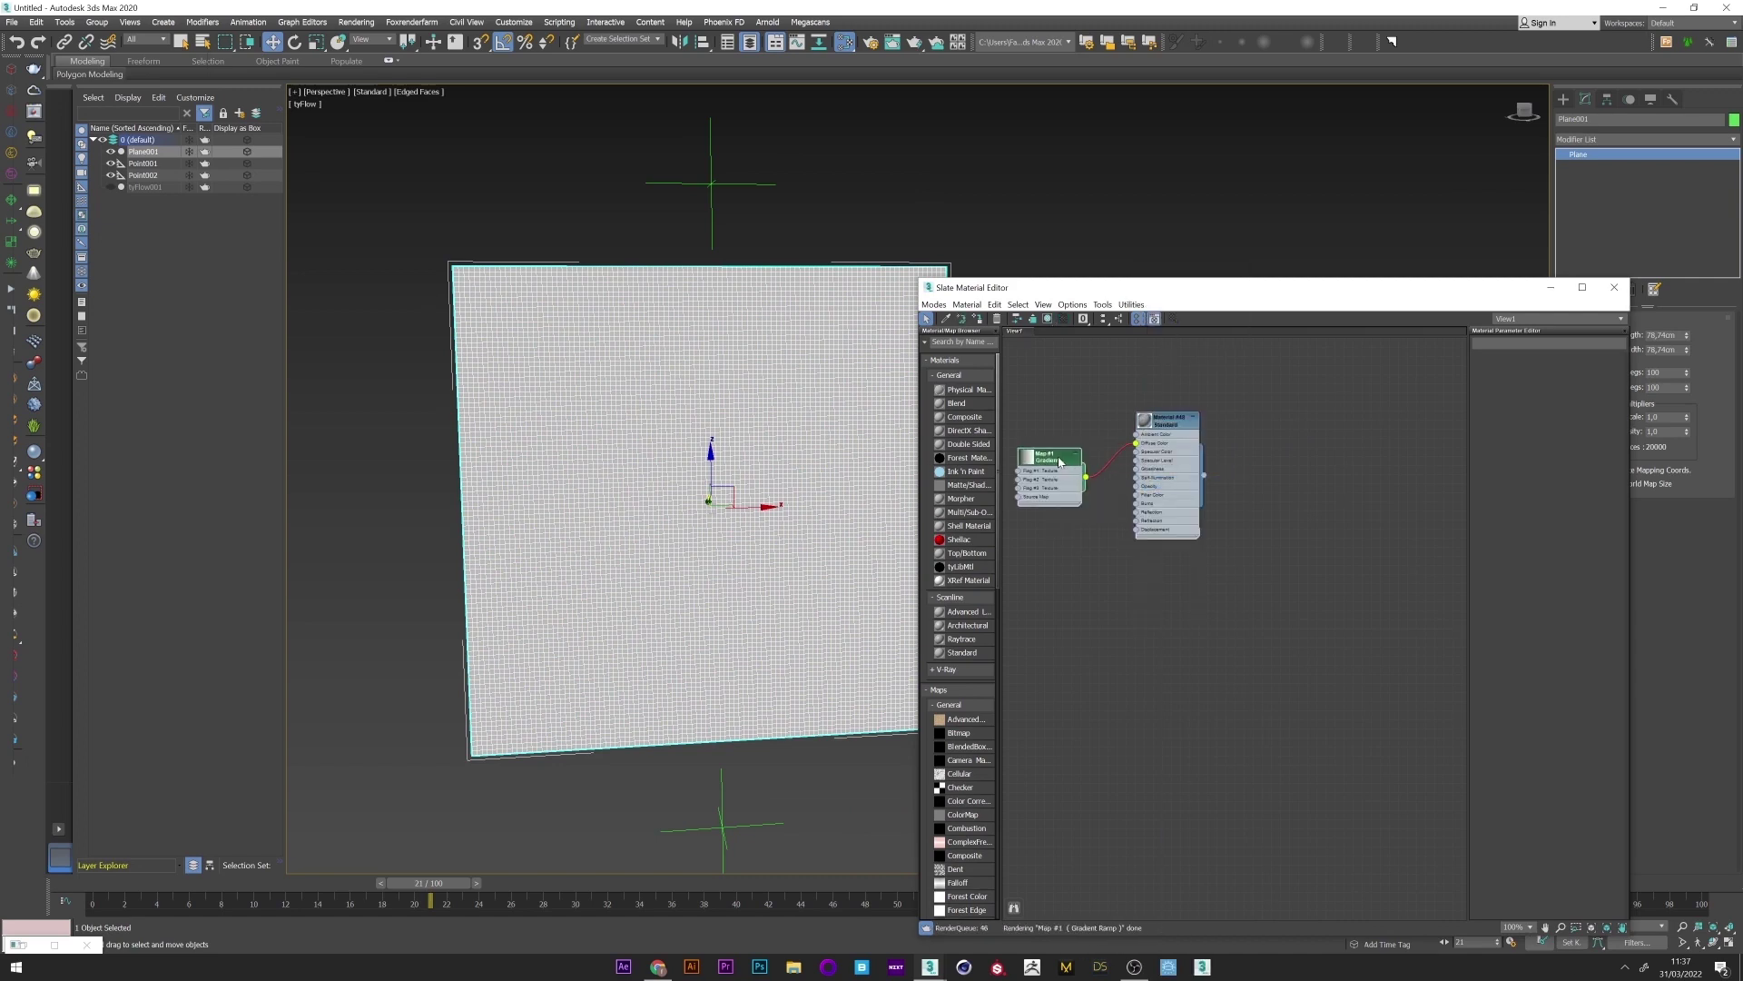
click(1047, 320)
click(1032, 320)
click(910, 235)
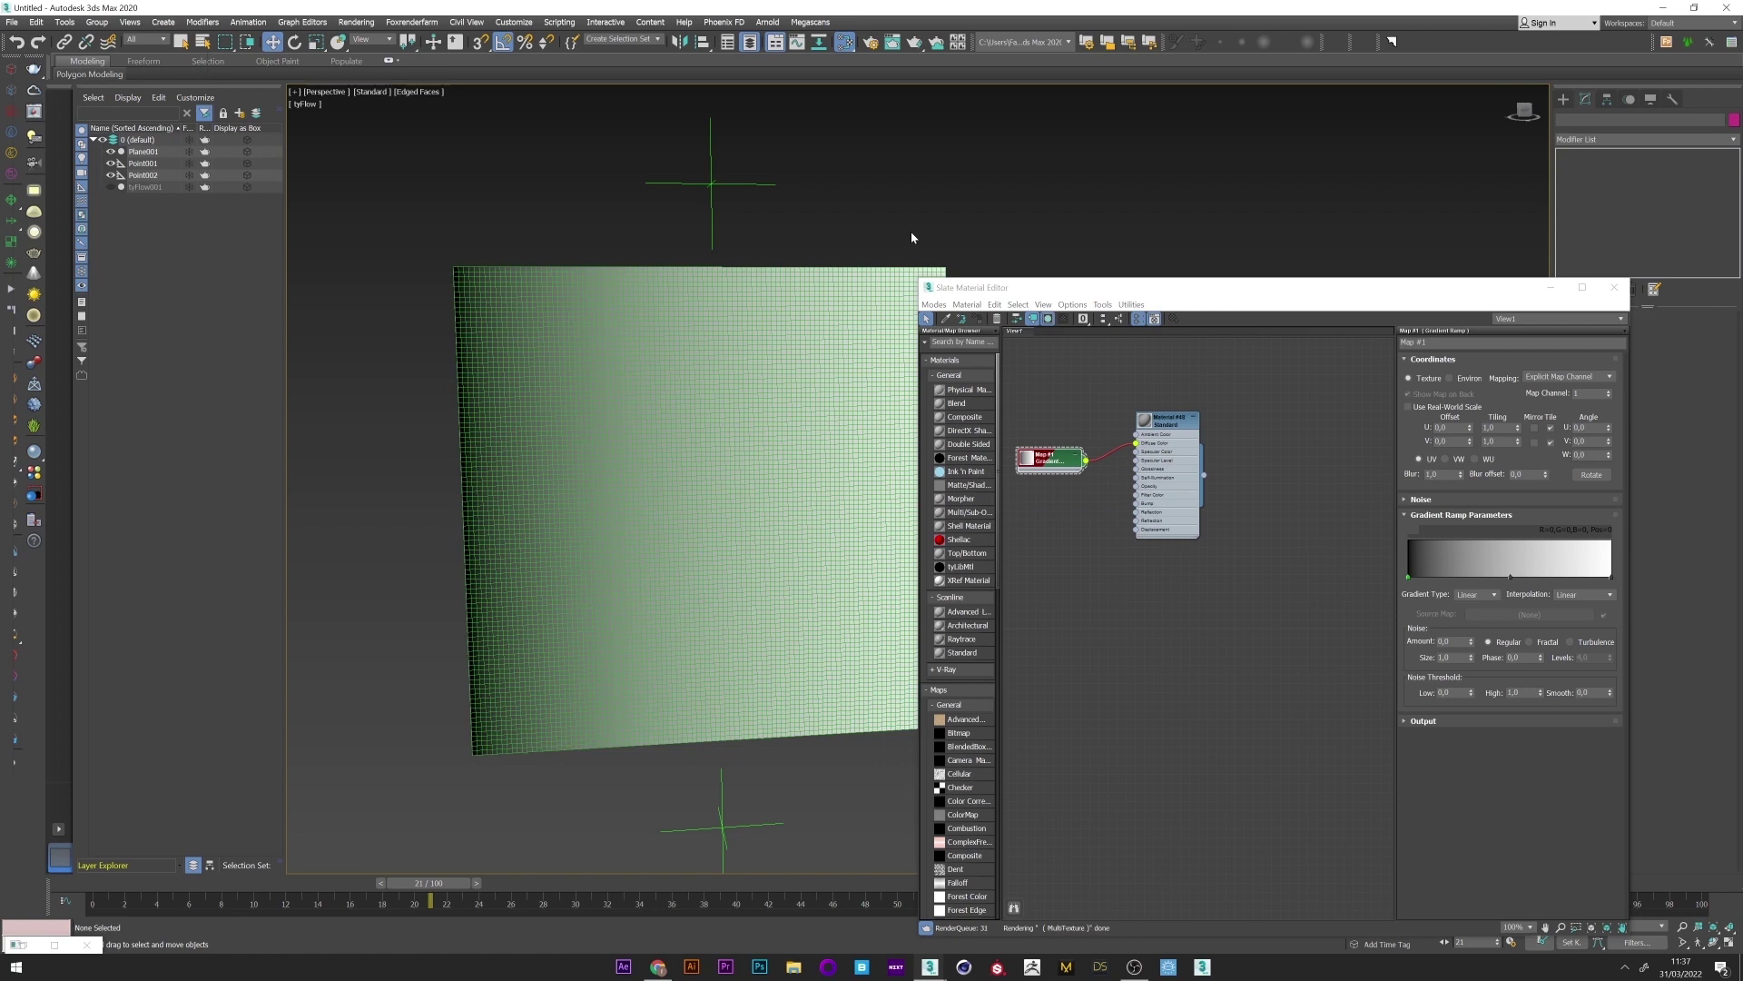
key(F4)
middle_drag(701, 440, 669, 463)
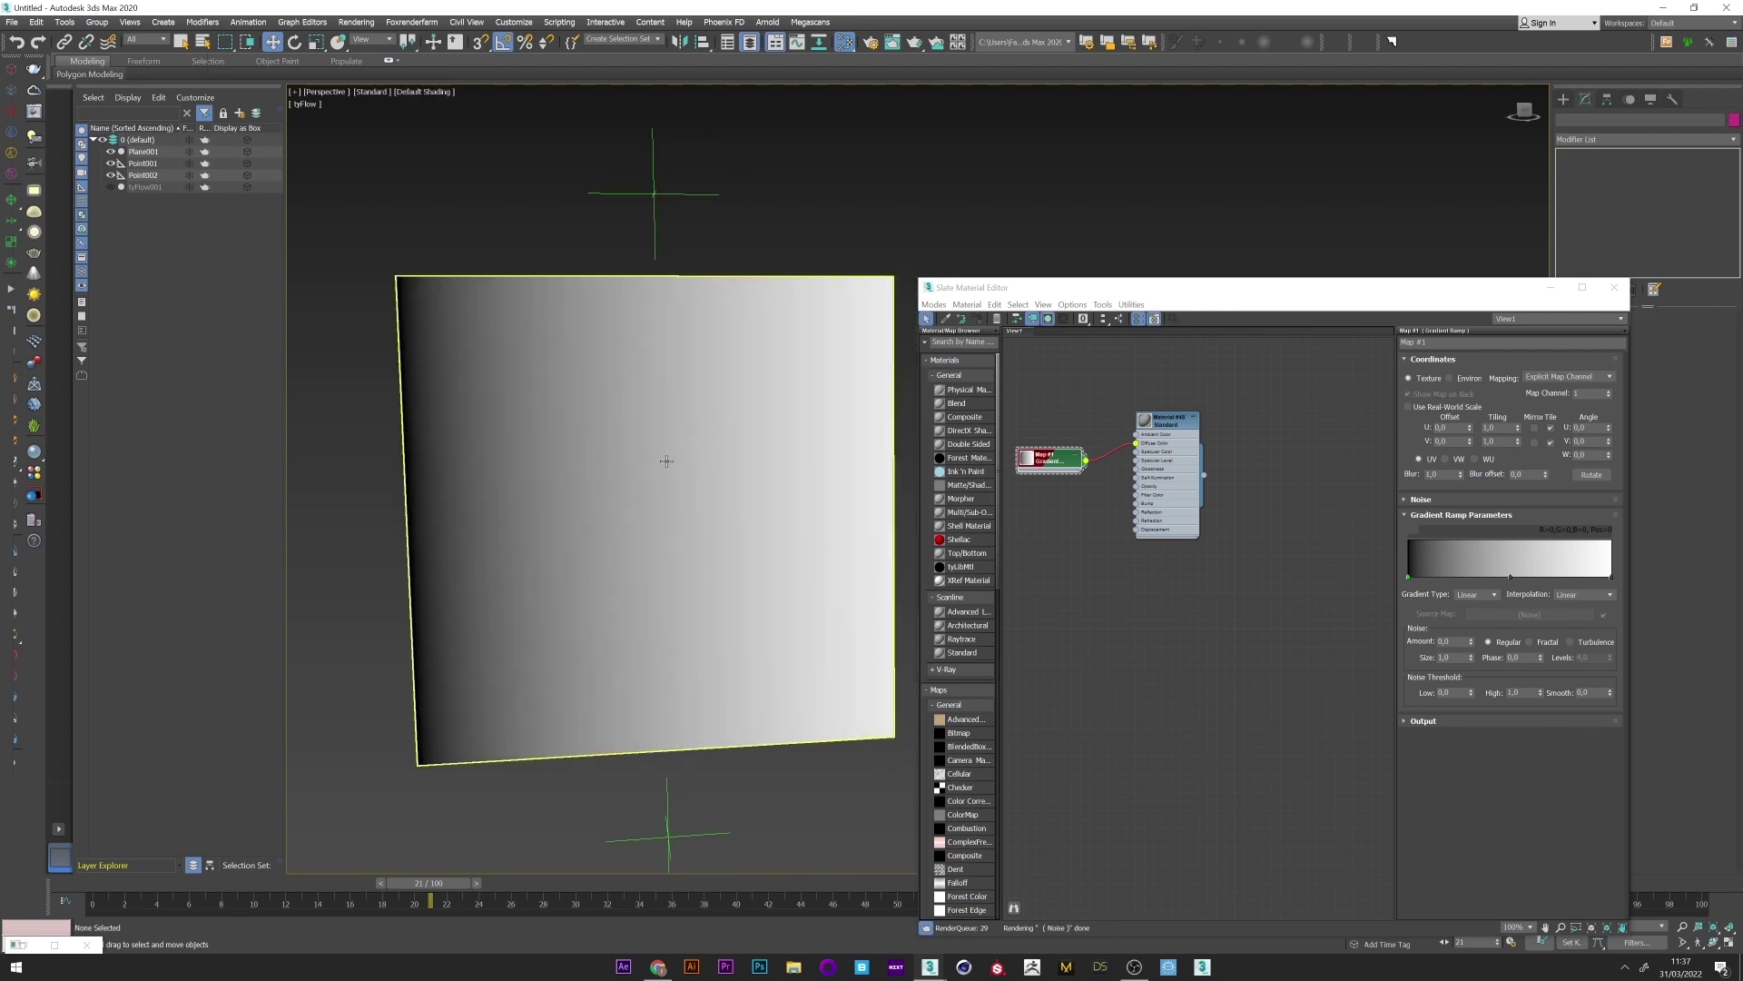
- Make the Gradient Ramp's end flag black and its middle flag white
double_click(1612, 577)
drag(440, 142, 351, 142)
click(305, 193)
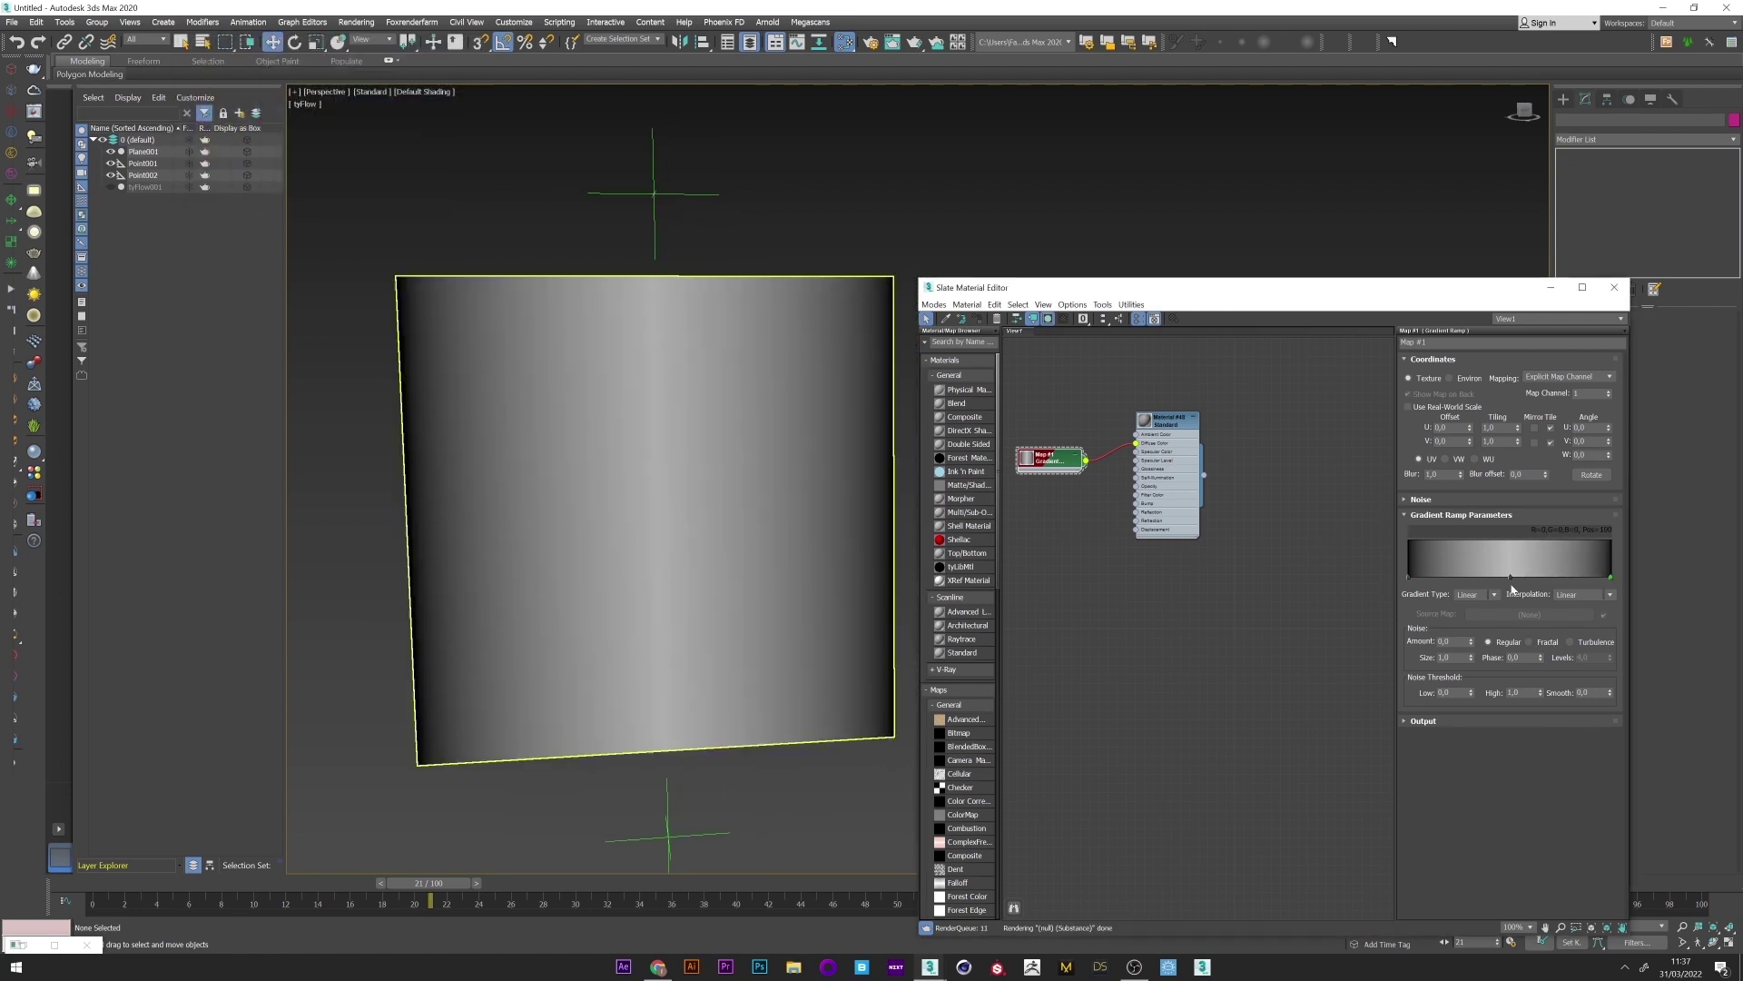
double_click(1510, 577)
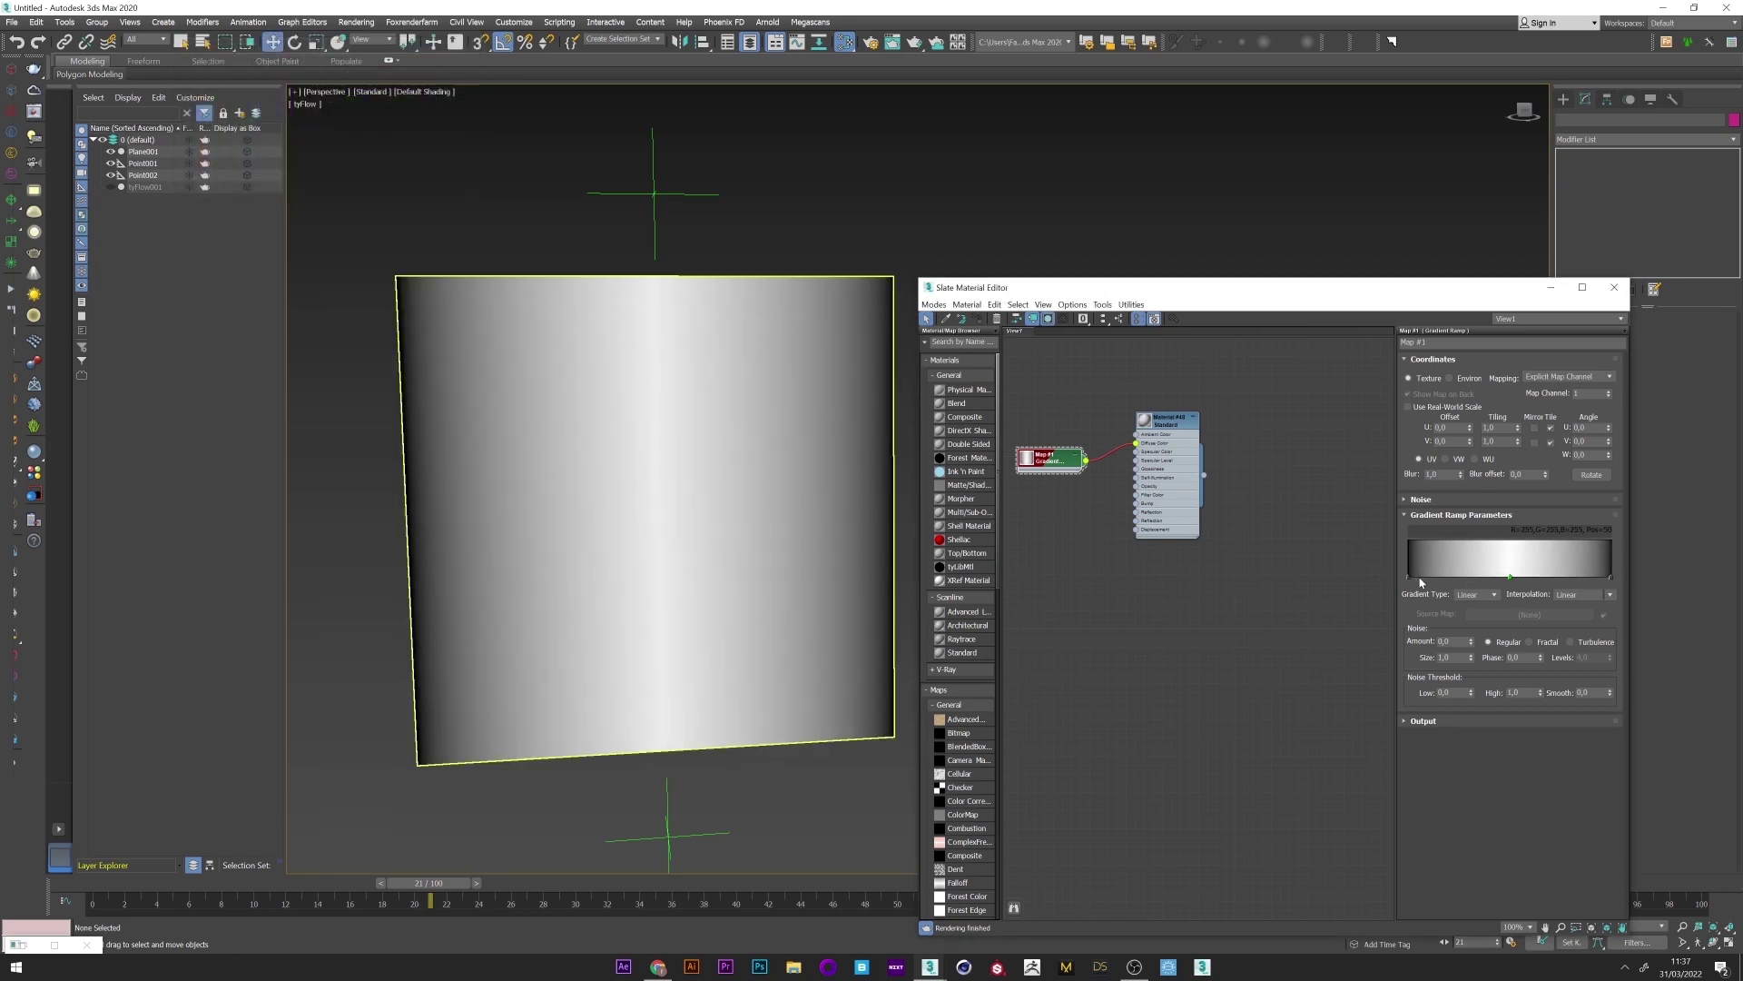
- Add dark grey flags on both sides of the ramp's white centre to narrow the bright band
double_click(1421, 578)
click(422, 194)
drag(1420, 579, 1463, 584)
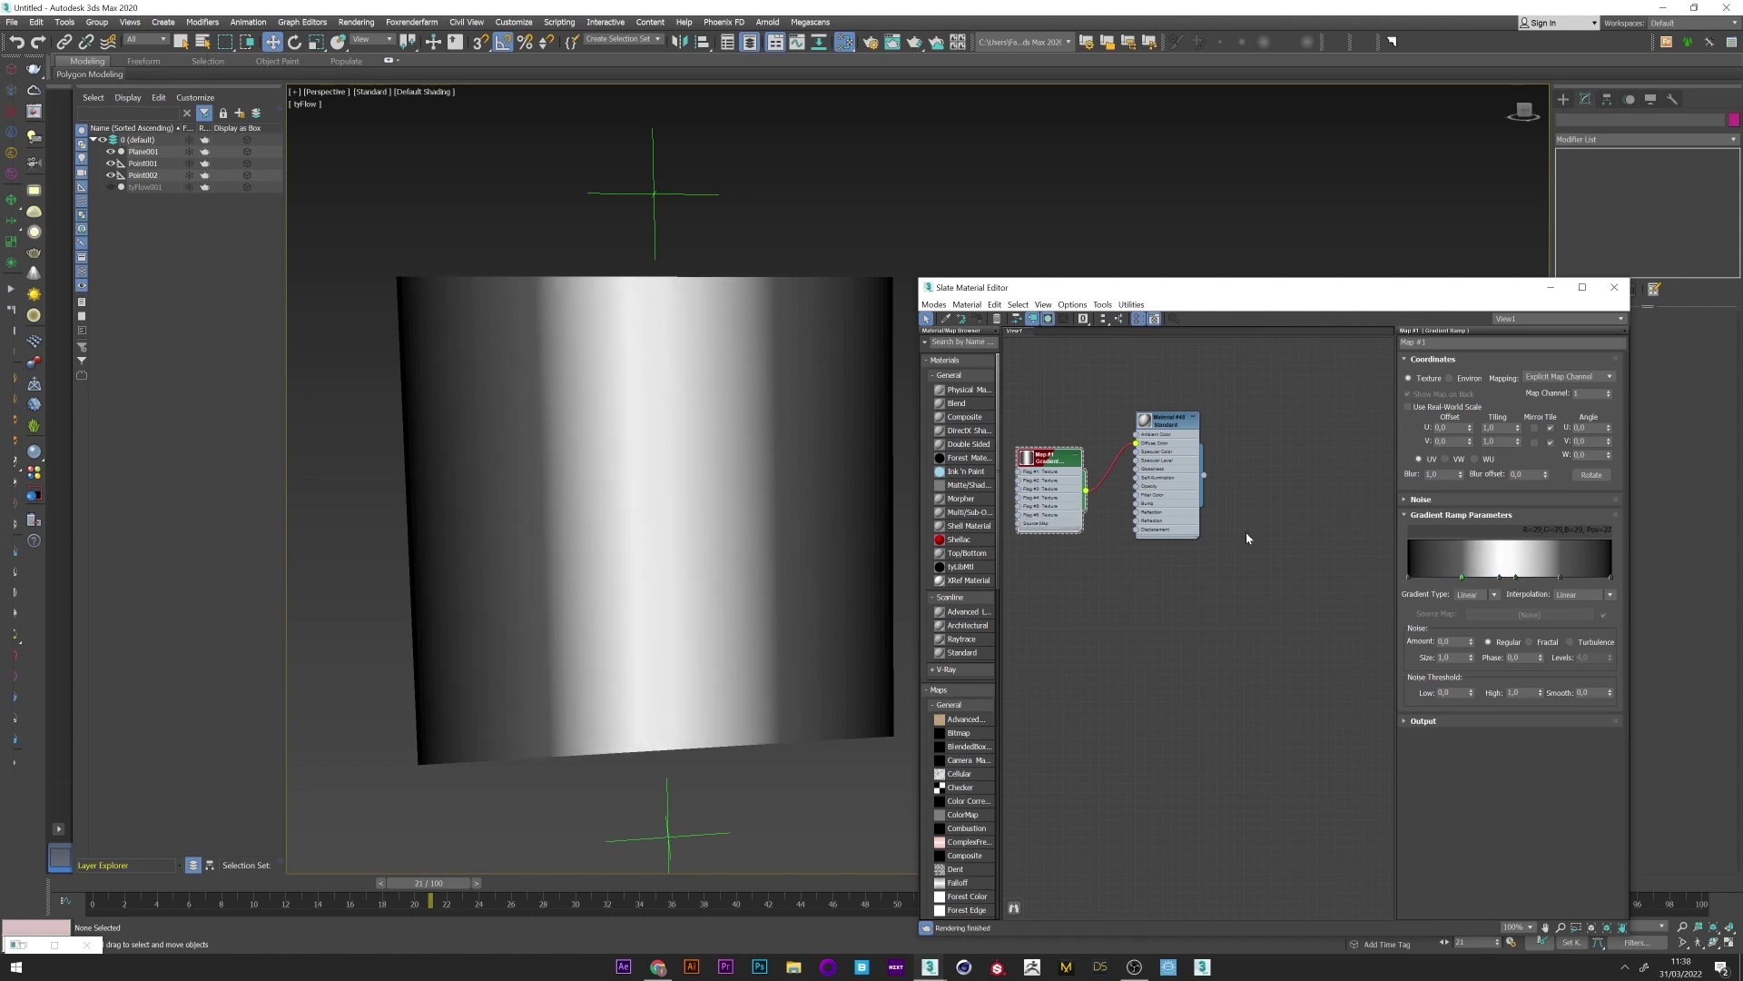
click(560, 297)
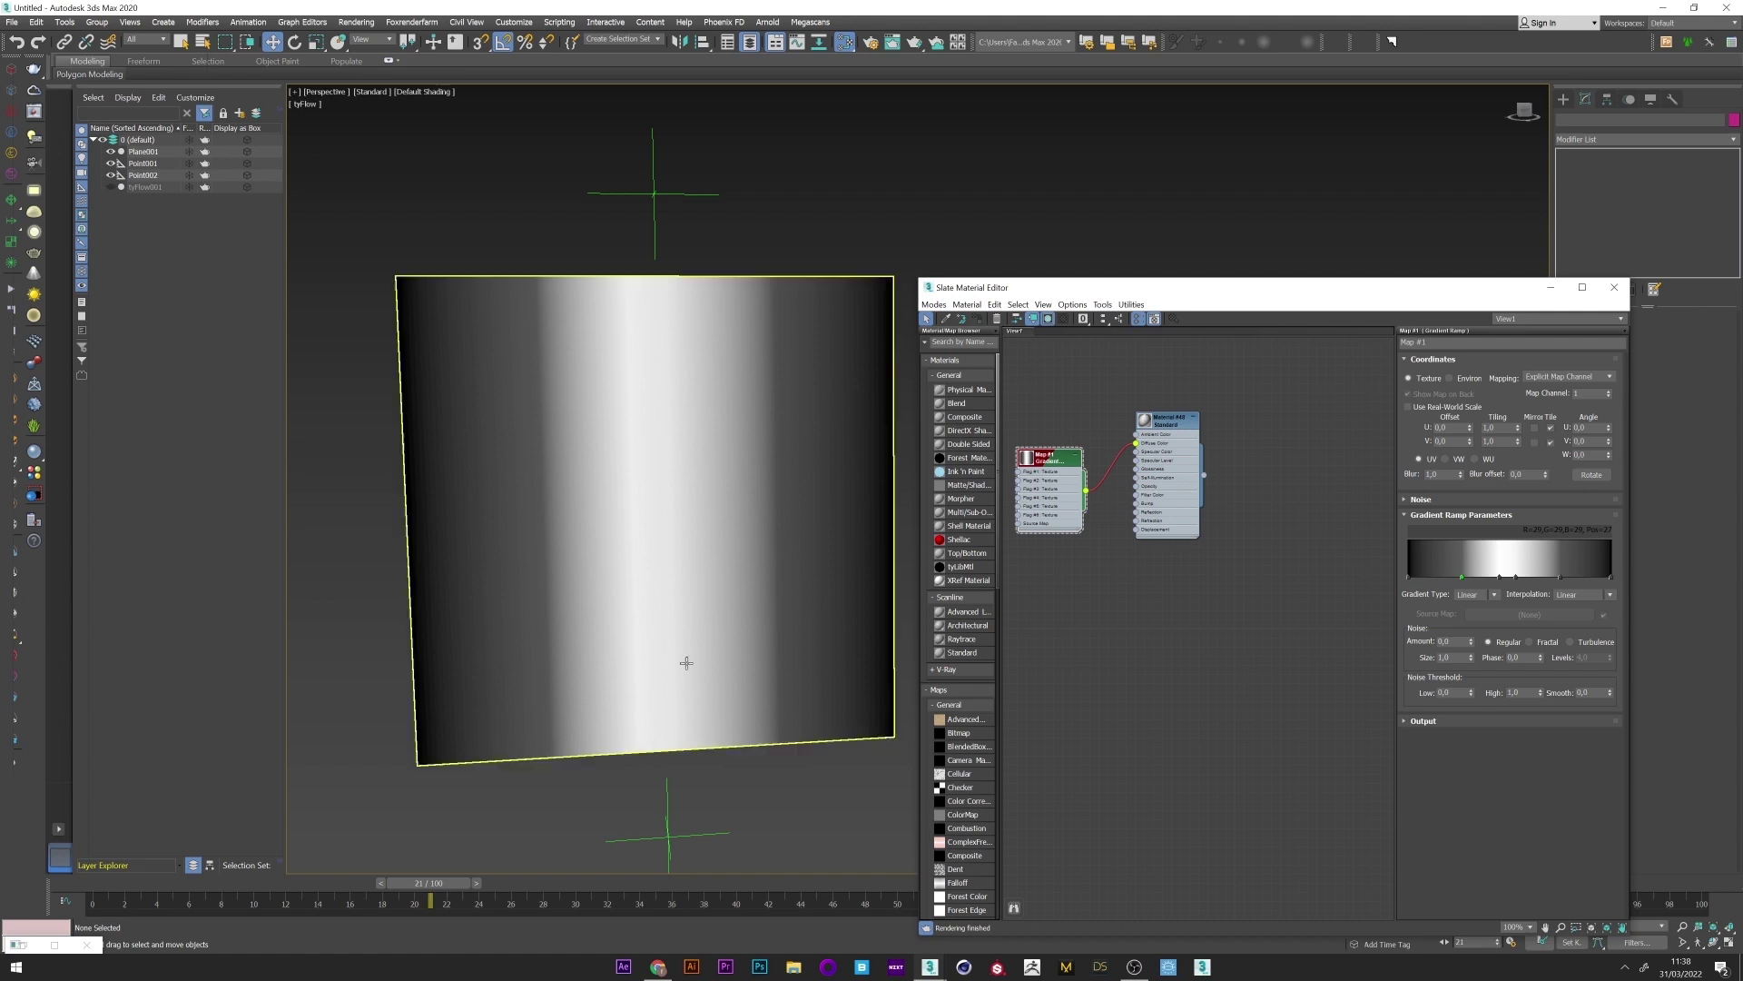
- Tilt the gradient diagonally with the W angle at U tiling 0.9, and recolour the ramp's end flag a near-black grey
drag(1609, 458, 1609, 426)
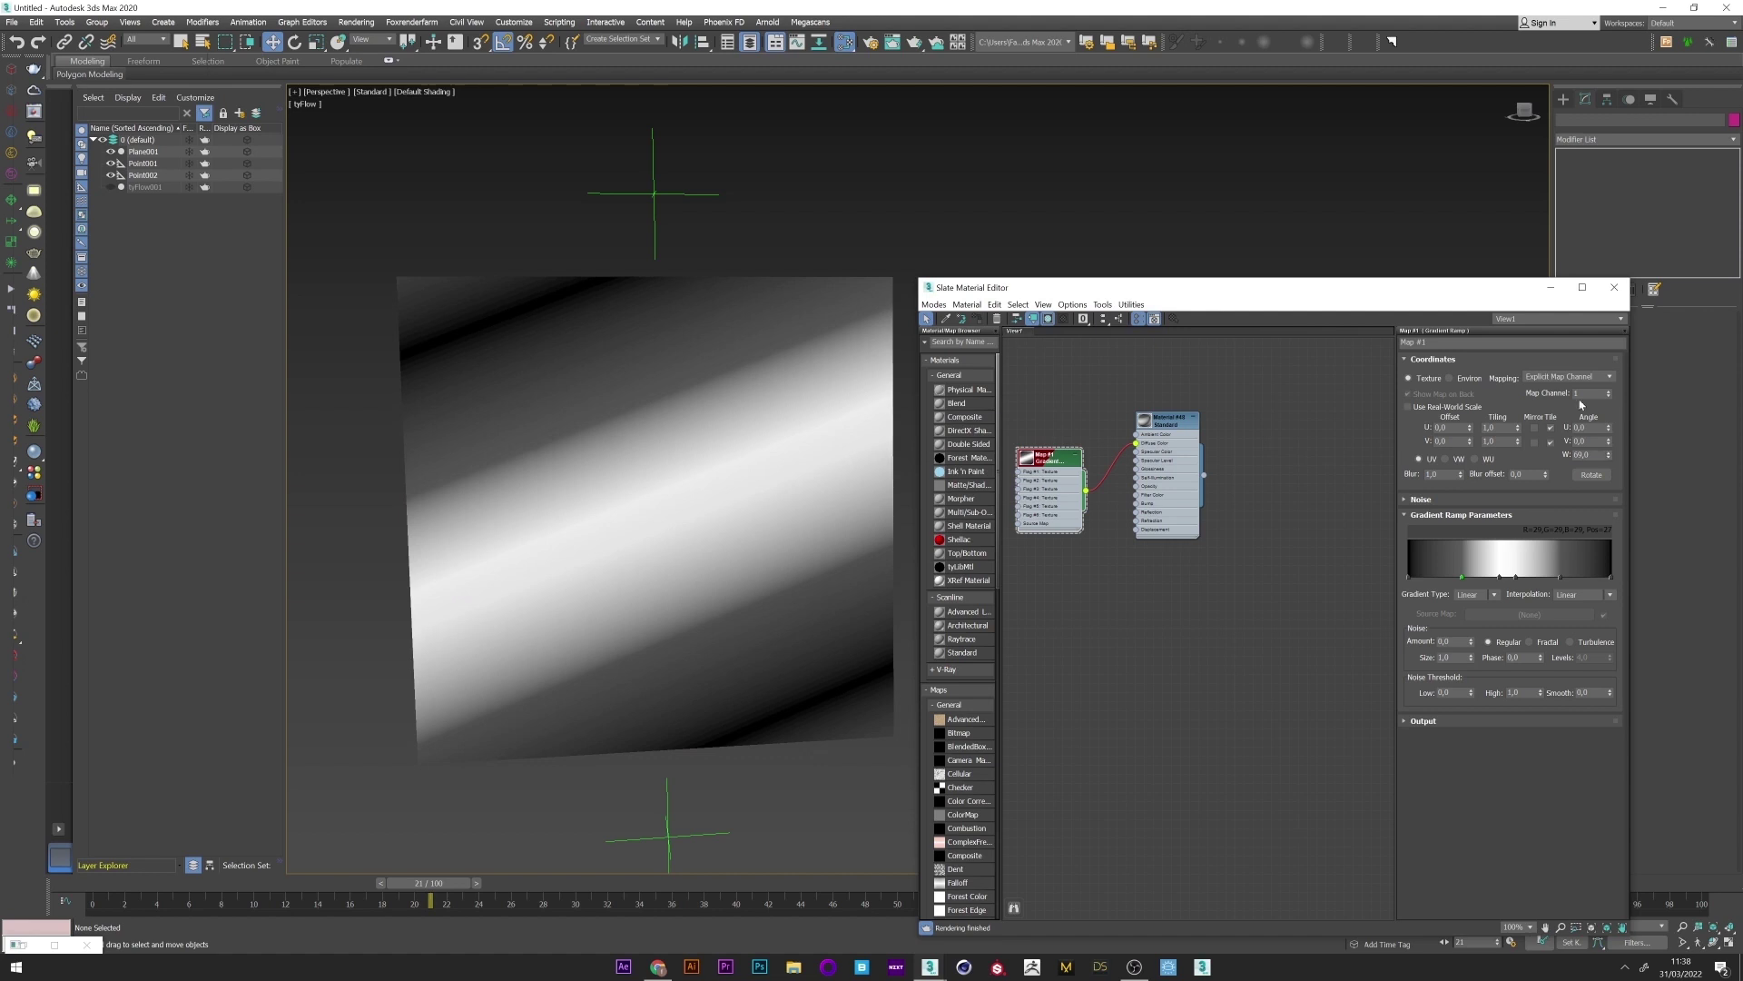
click(1518, 433)
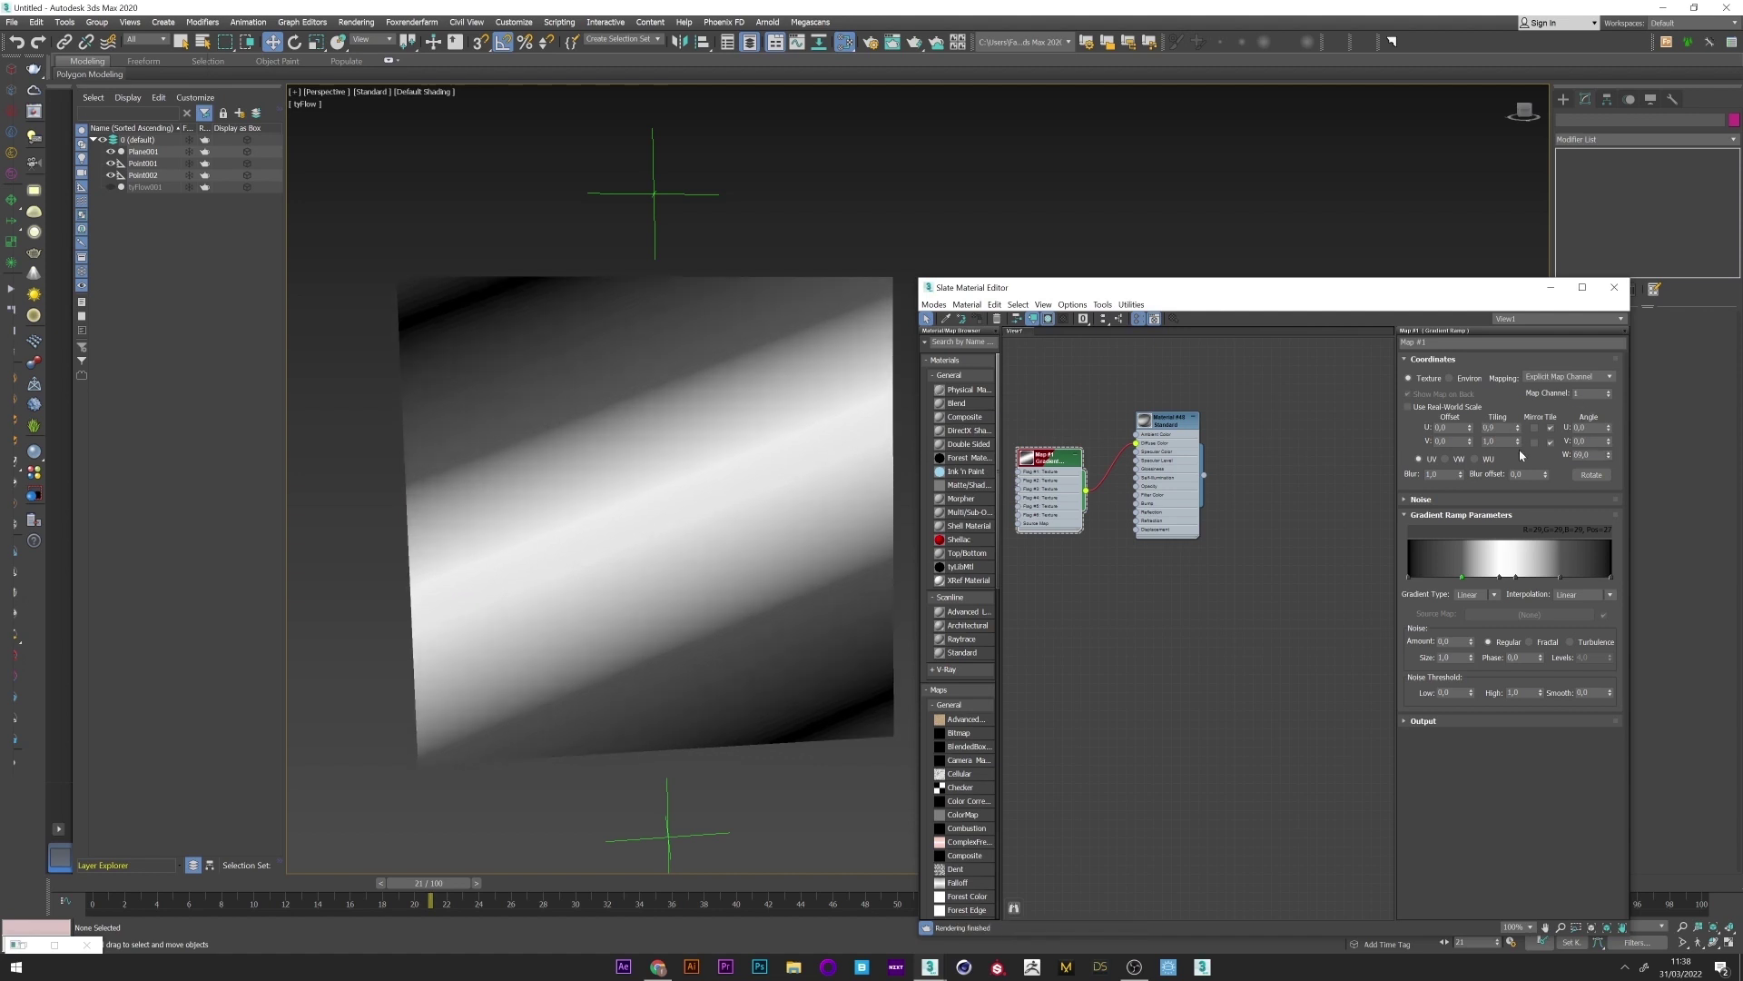
drag(1463, 580, 1470, 581)
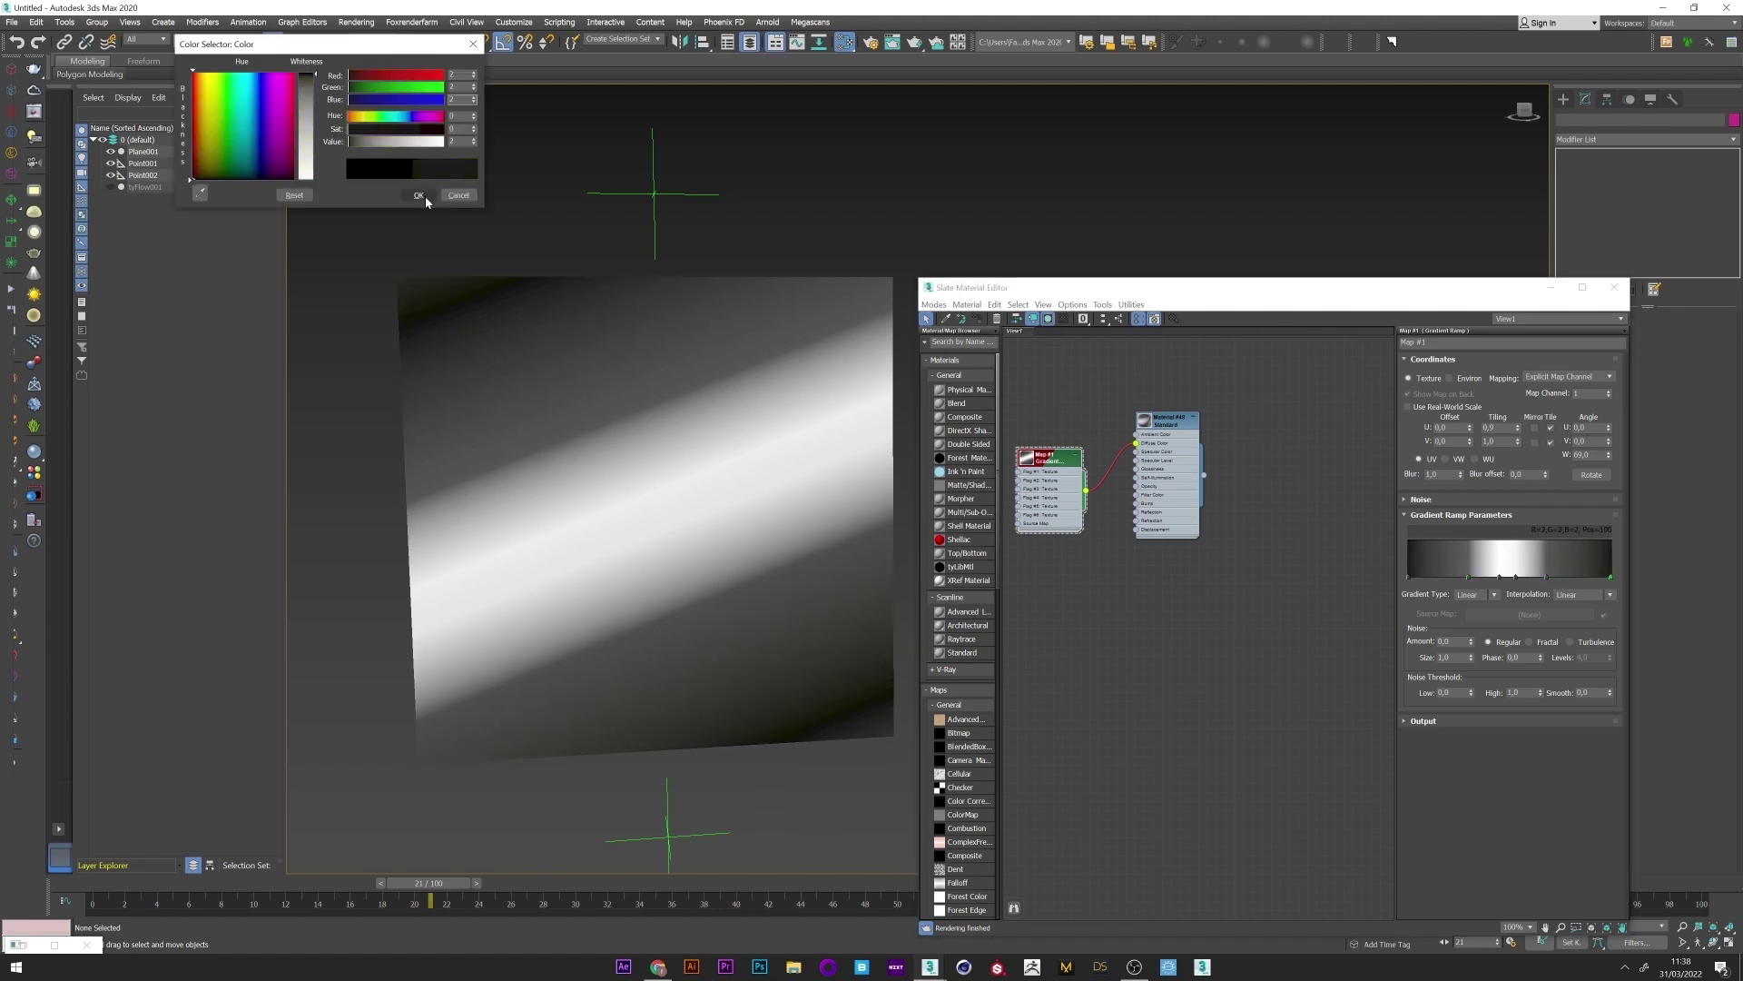
click(420, 196)
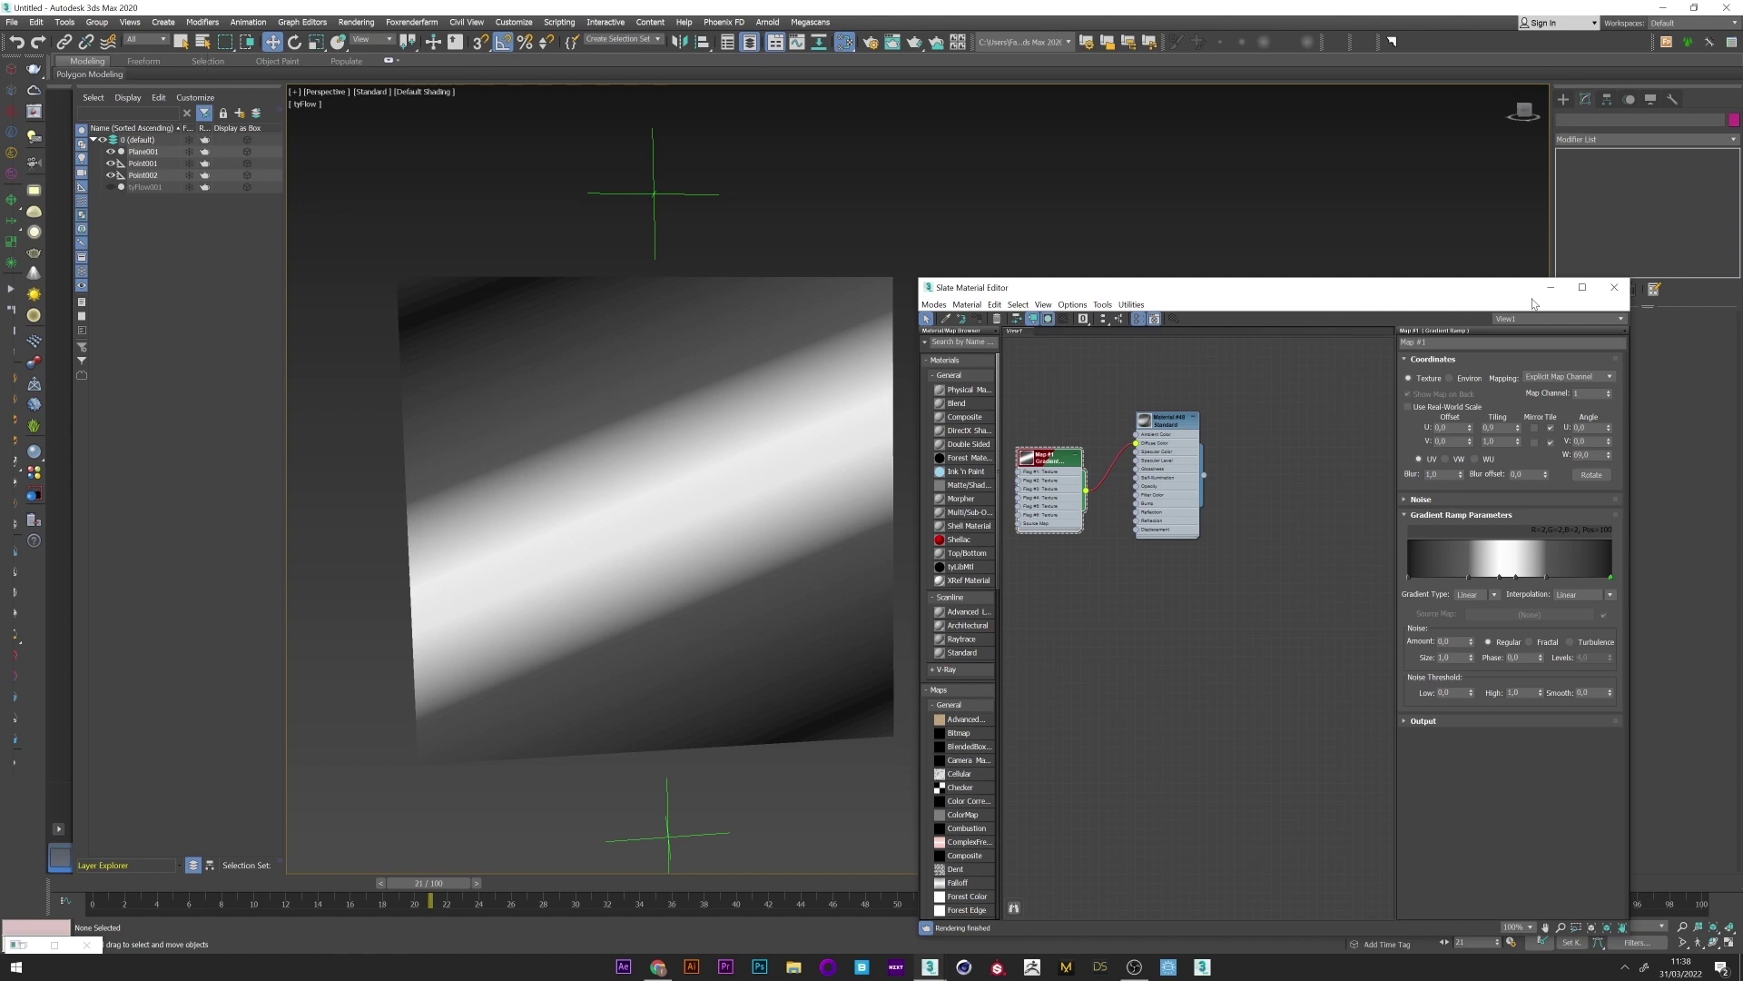
- Open tyFlow001's editor and connect the Gradient Ramp as the enabled weakness map in Cloth Bind's tearing settings
drag(1387, 292, 1412, 310)
click(150, 187)
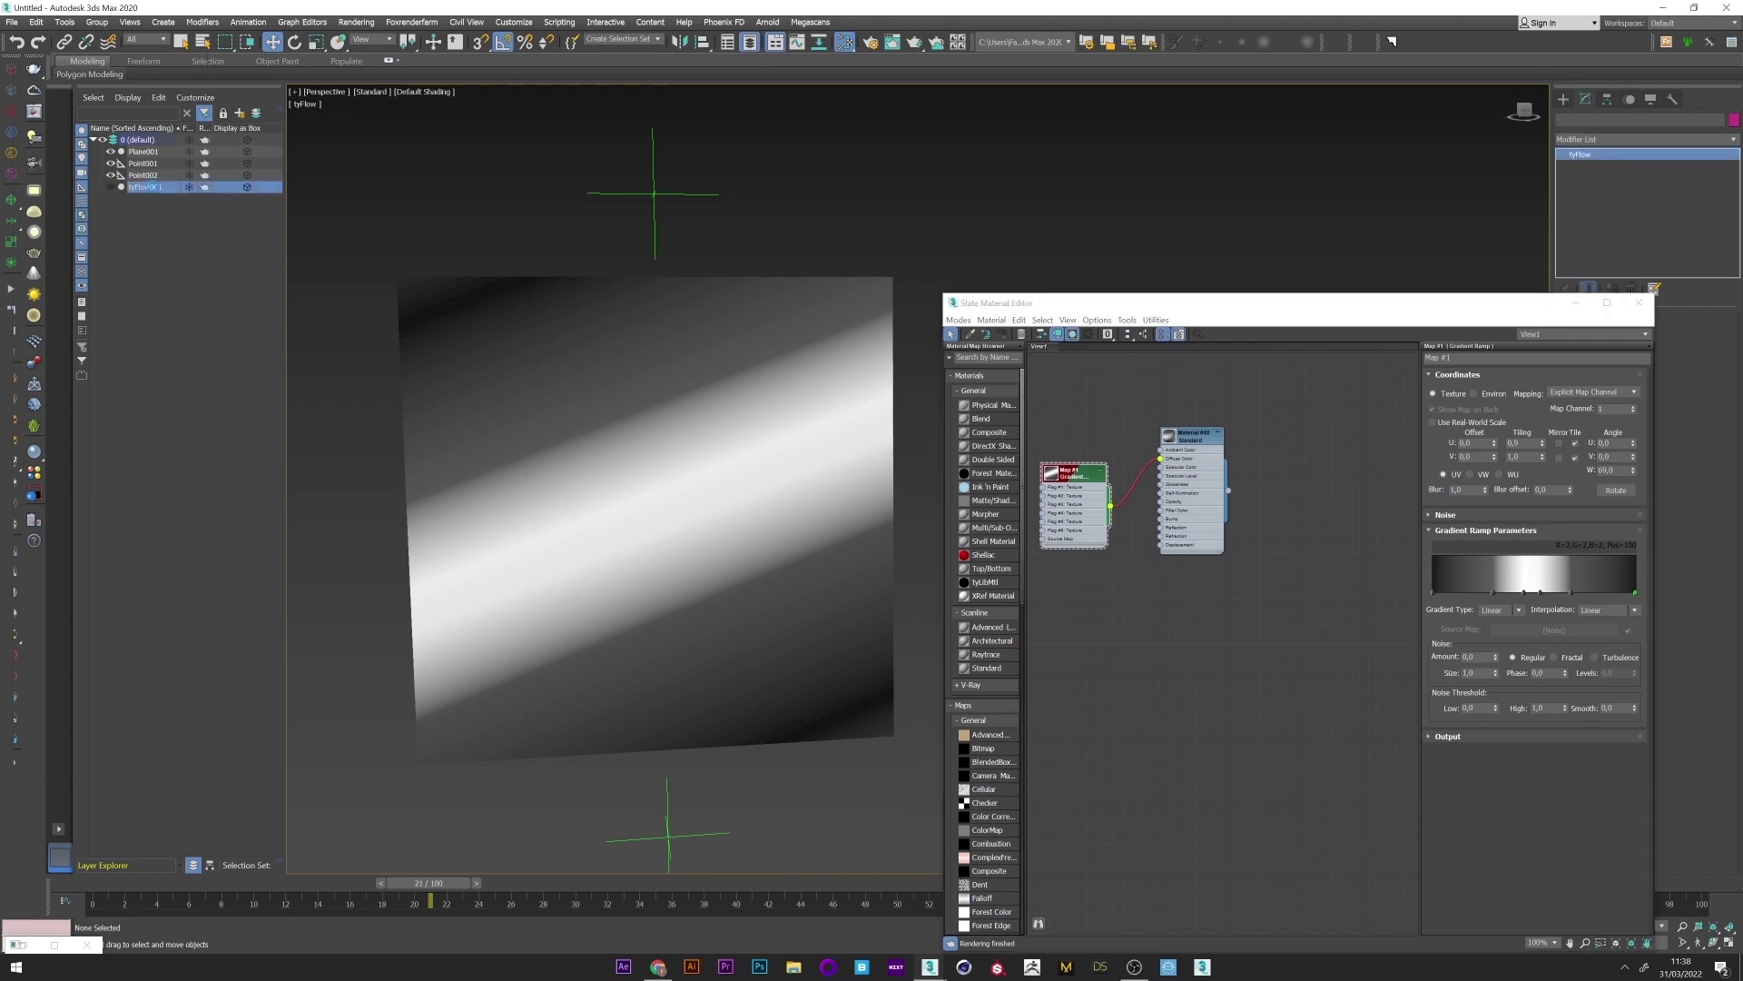
drag(1301, 308, 872, 253)
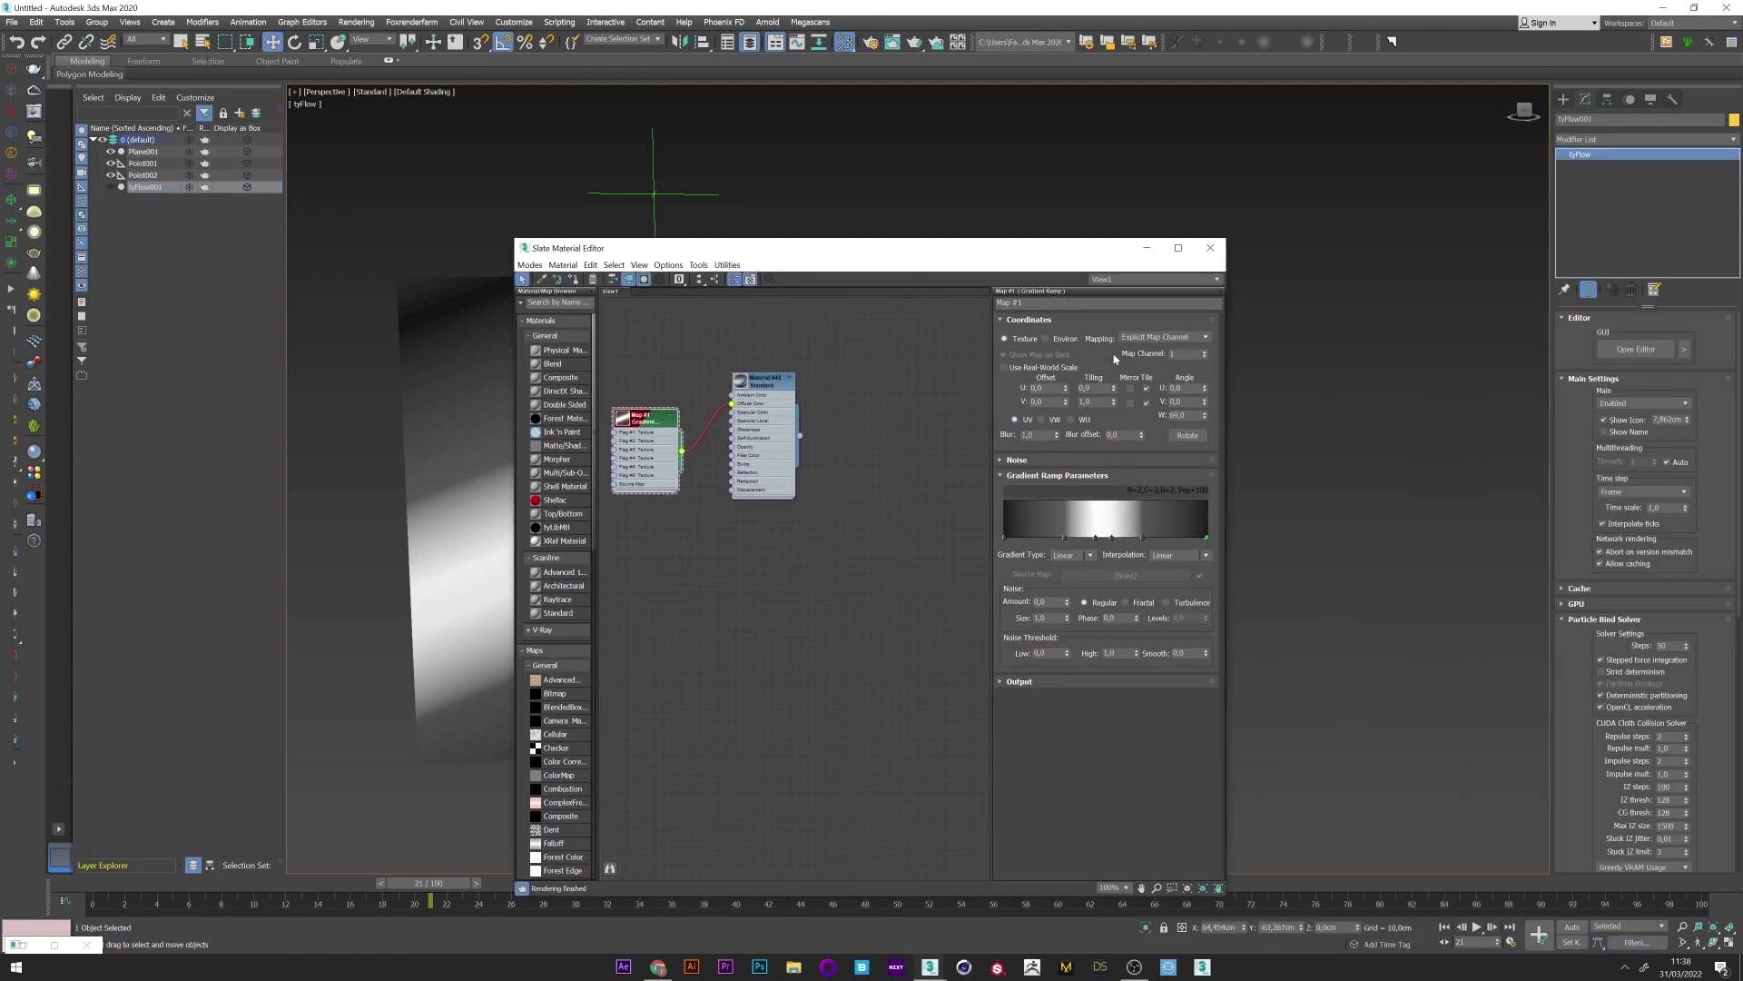
click(1636, 349)
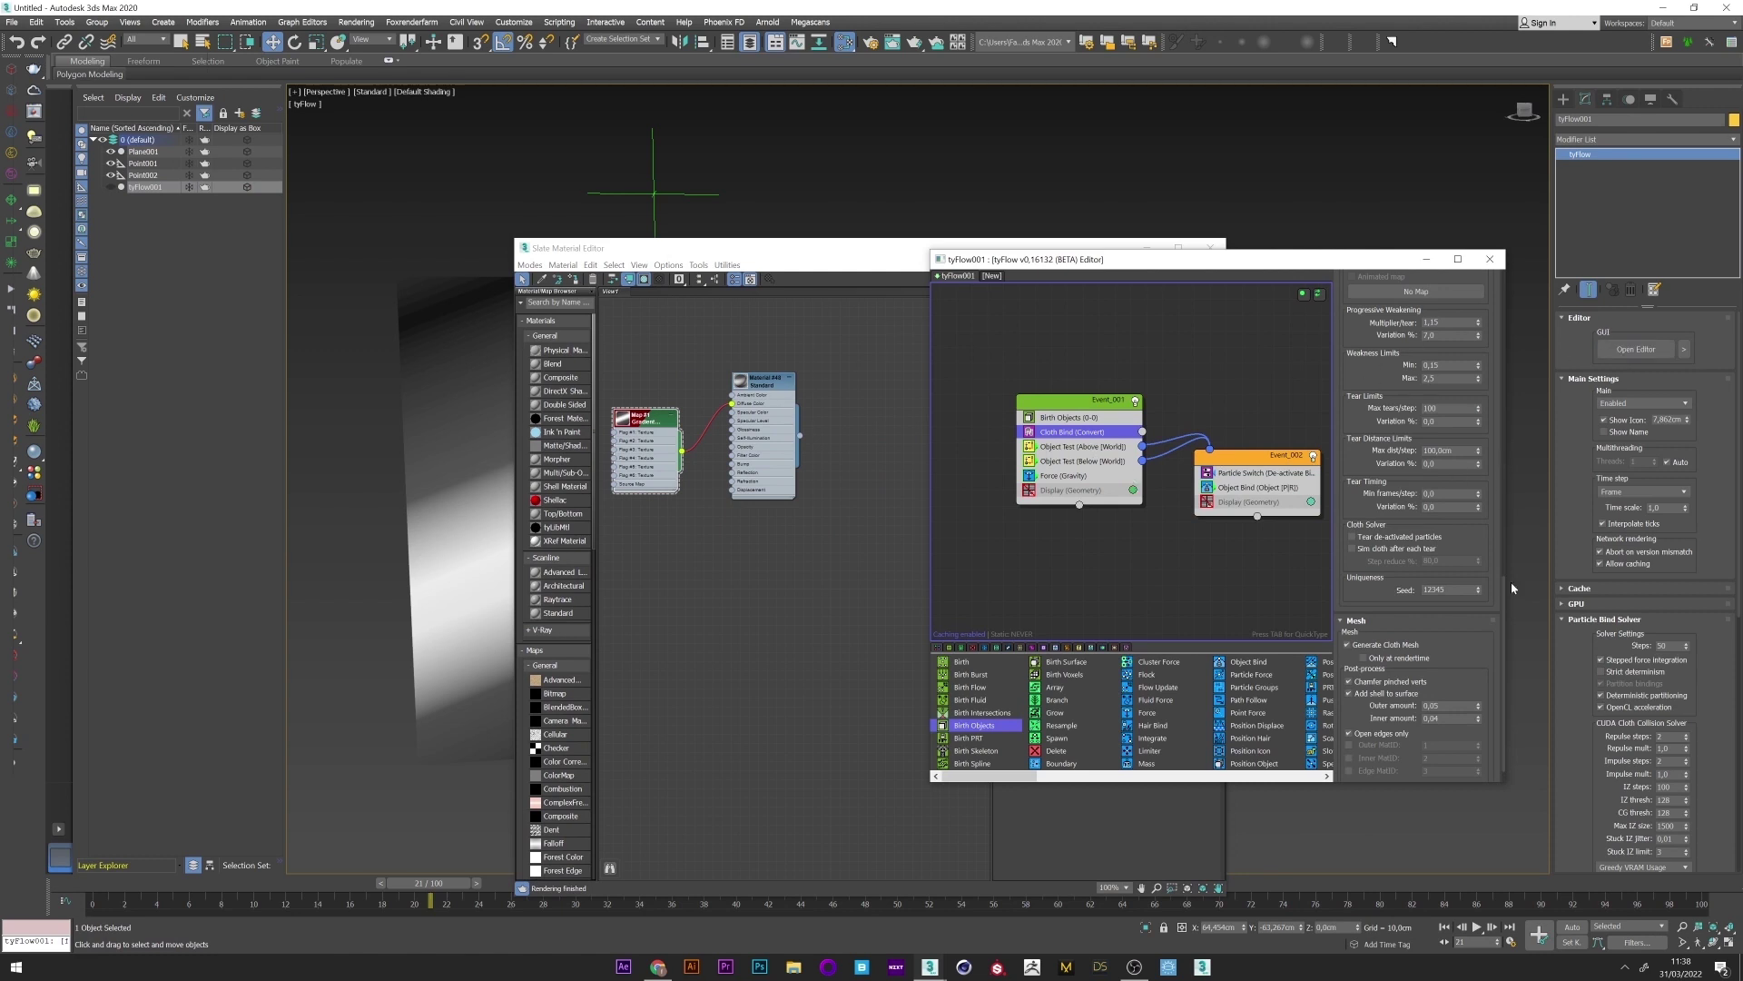
scroll(1490, 508, up, 5)
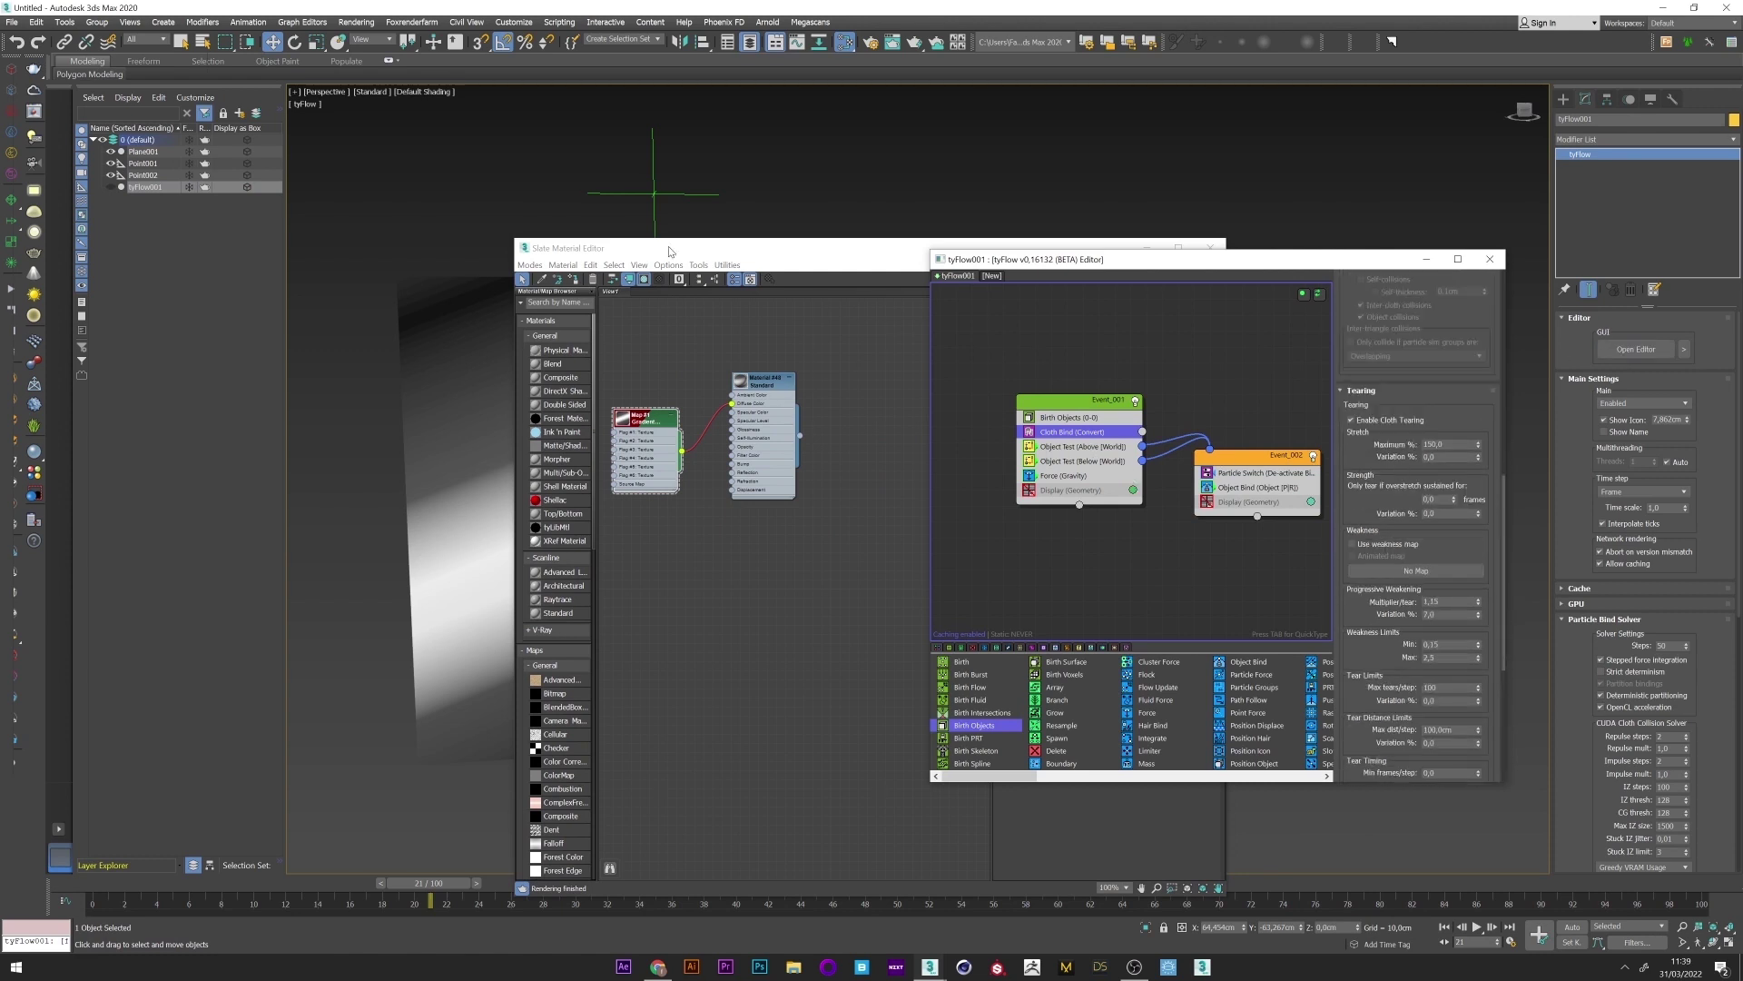
drag(682, 457, 1372, 568)
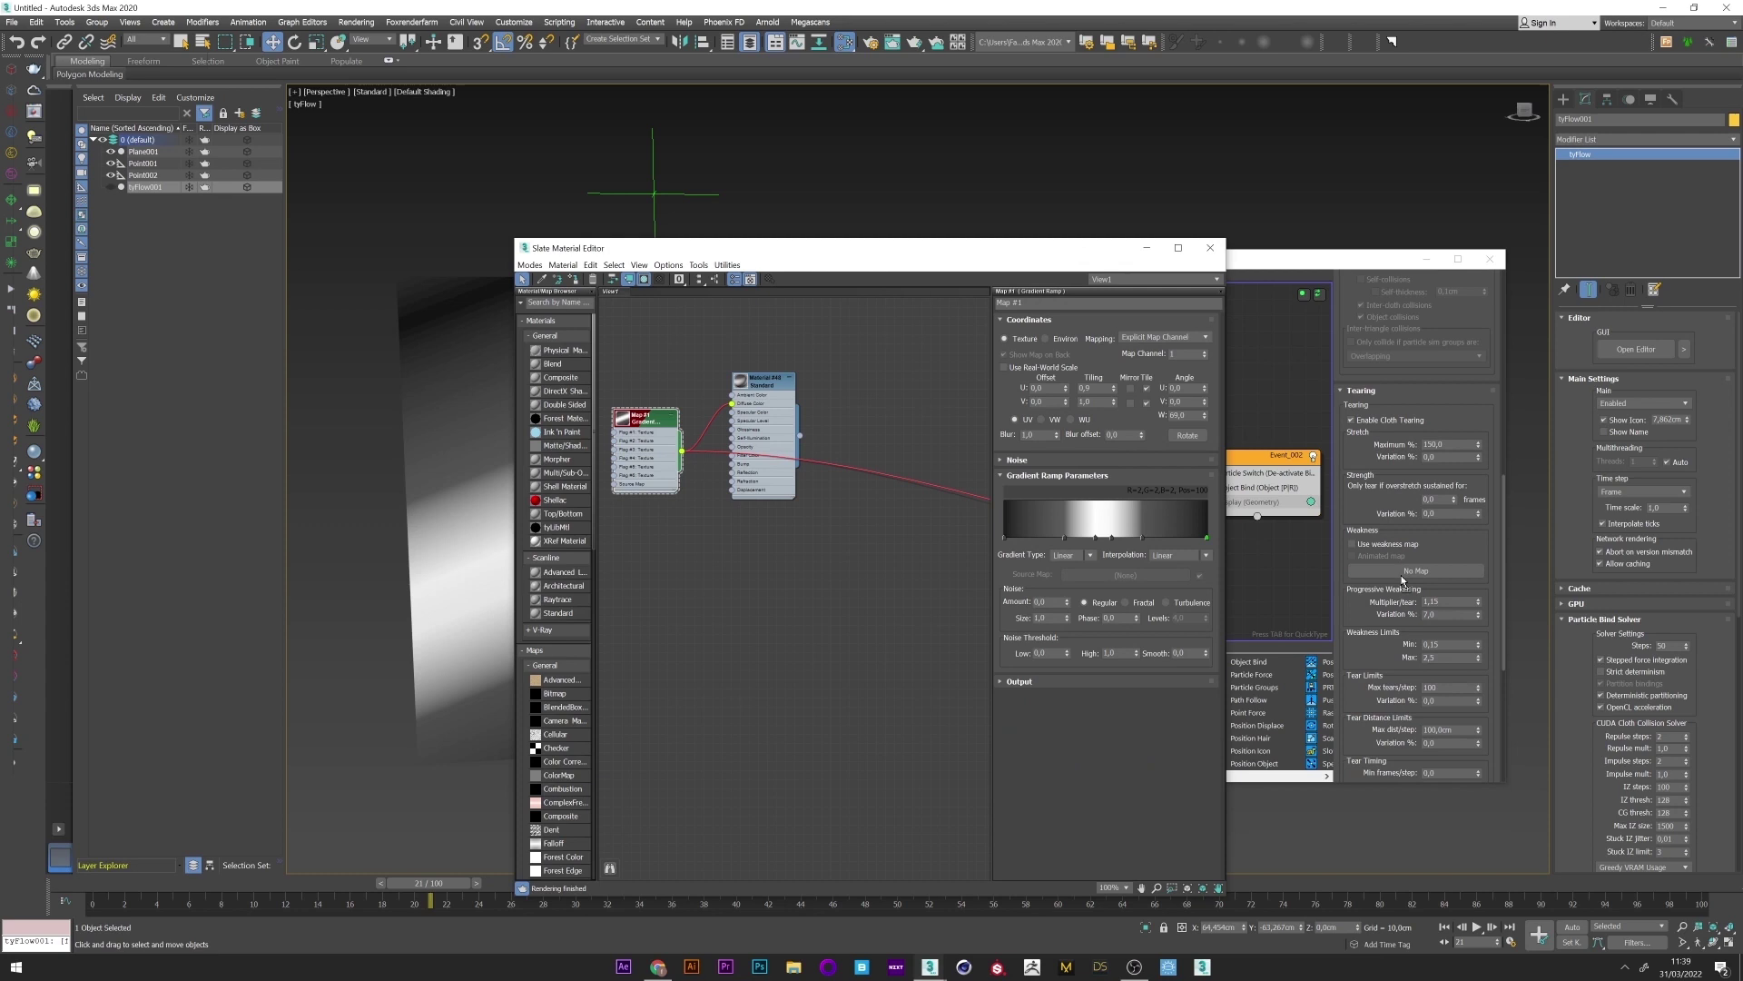
click(1180, 543)
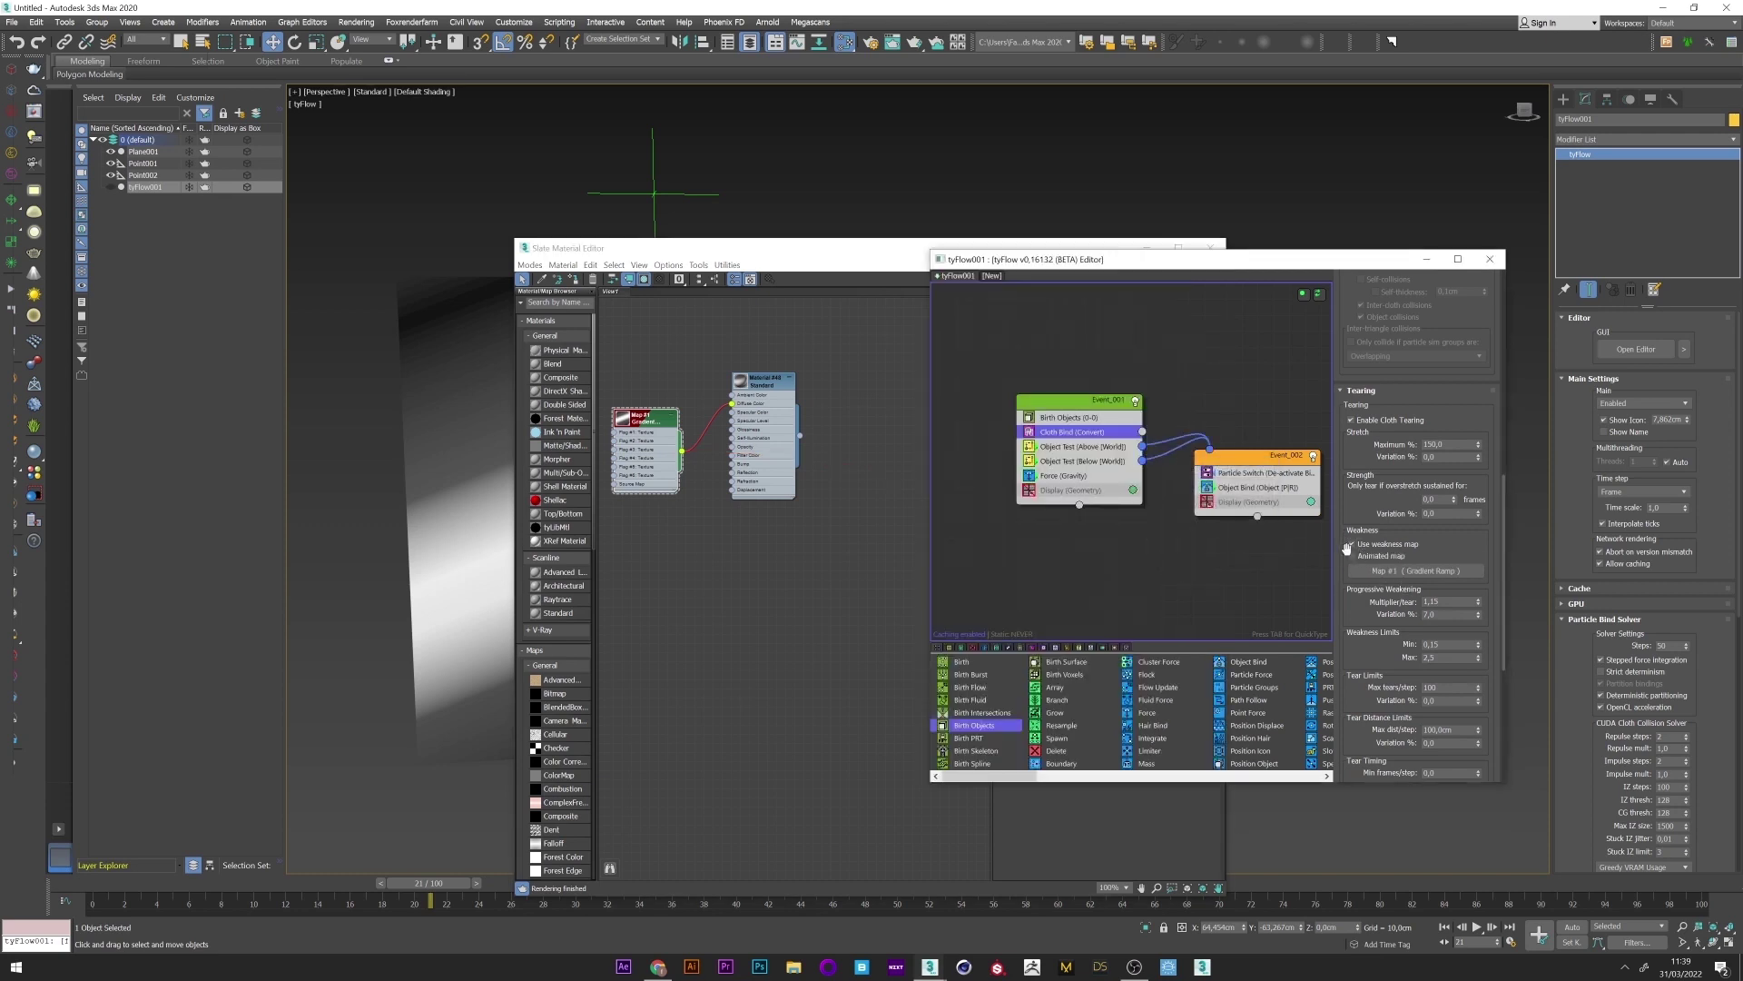
- Close the Slate Material Editor and show tyFlow001 in place of the hidden Plane001
click(112, 152)
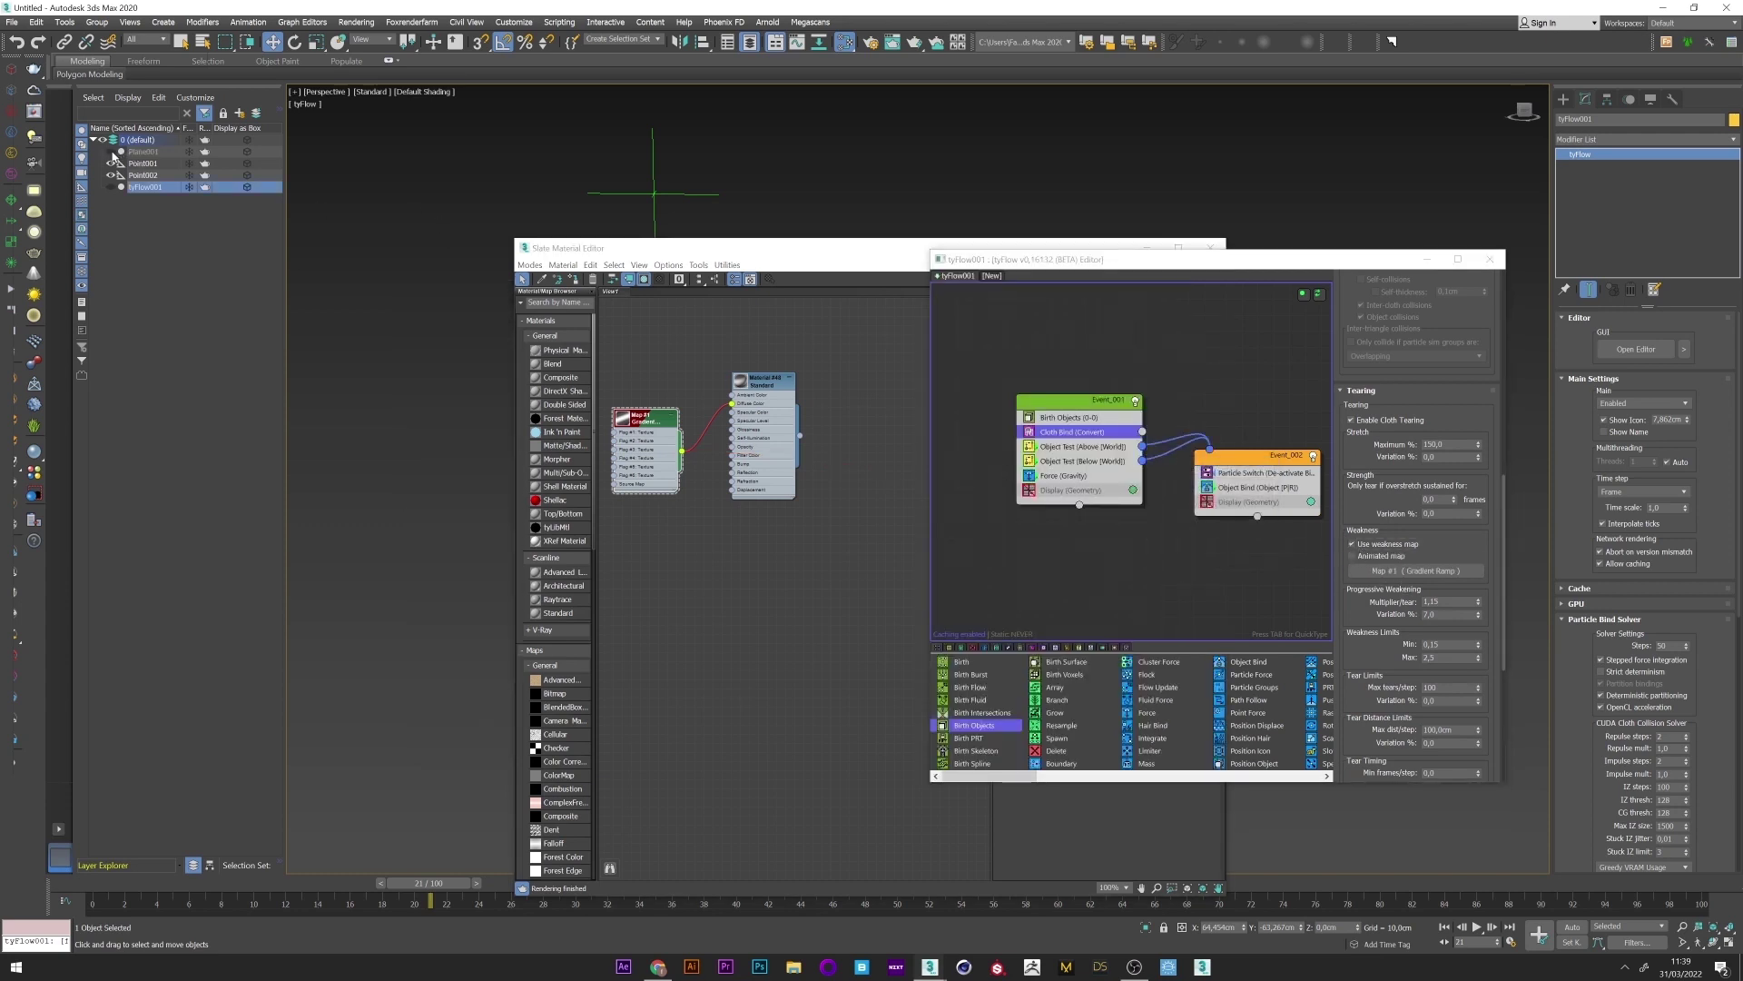
click(1140, 246)
click(109, 187)
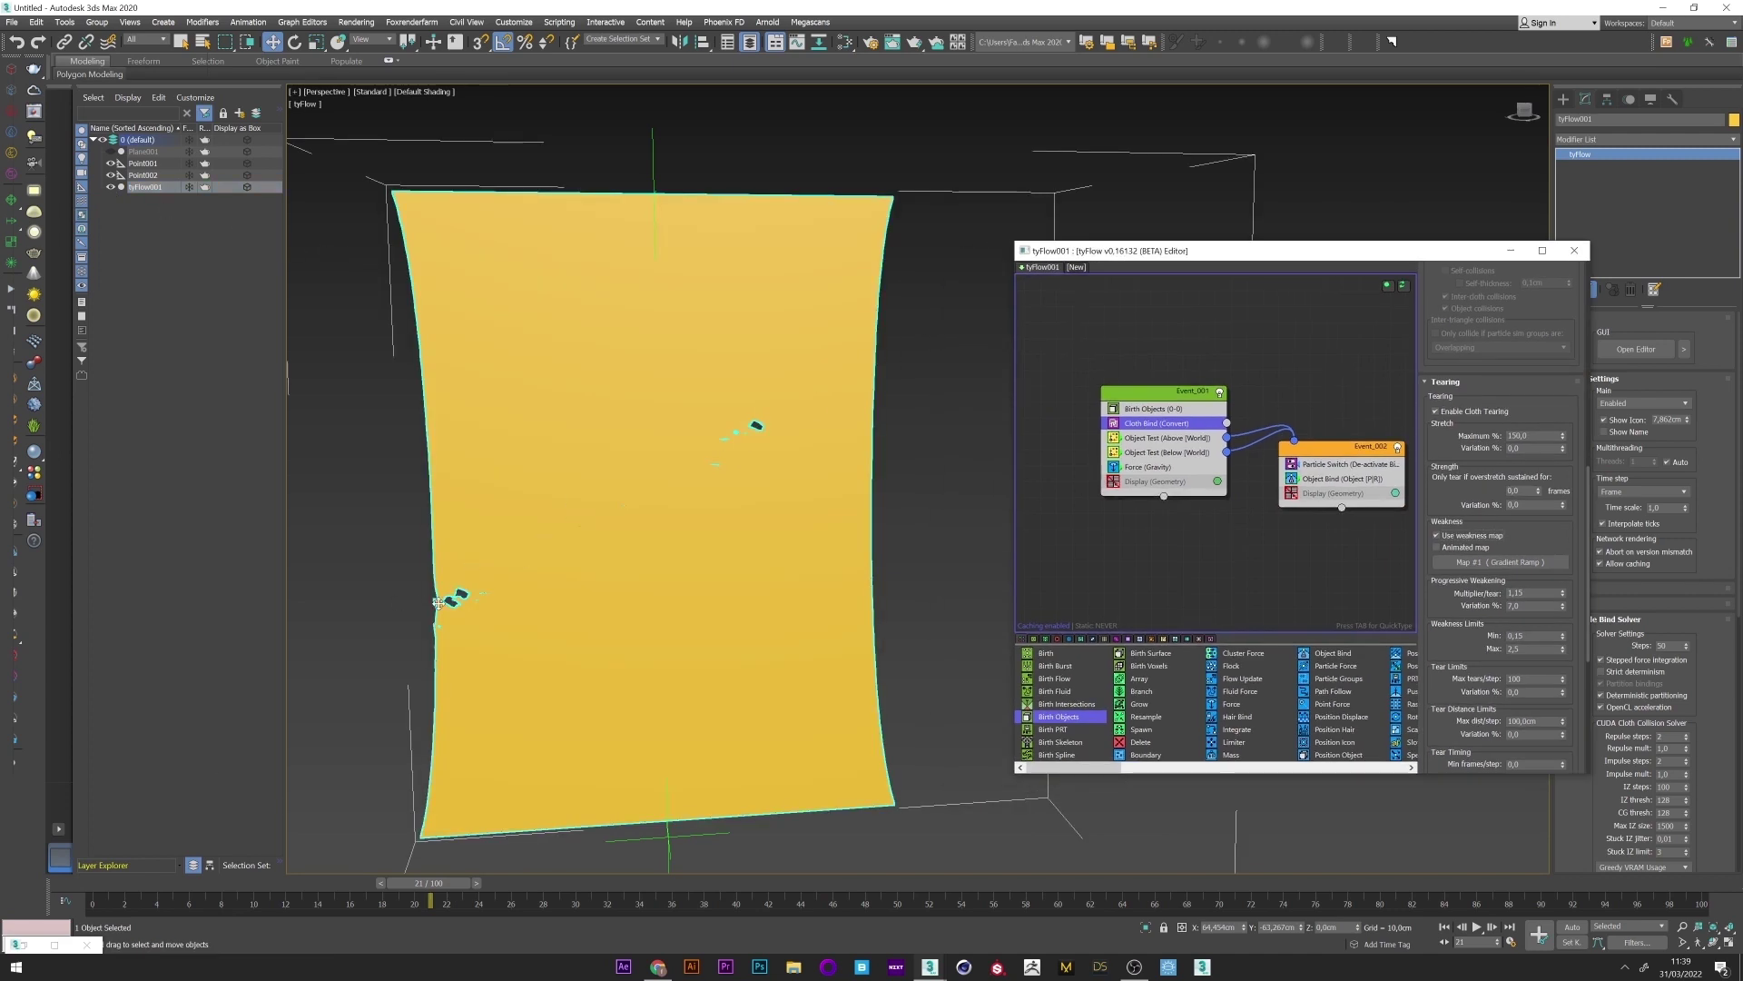
- Scrub the simulation to frame 27 to examine how the weakness map drives the cloth tearing
drag(428, 882, 536, 875)
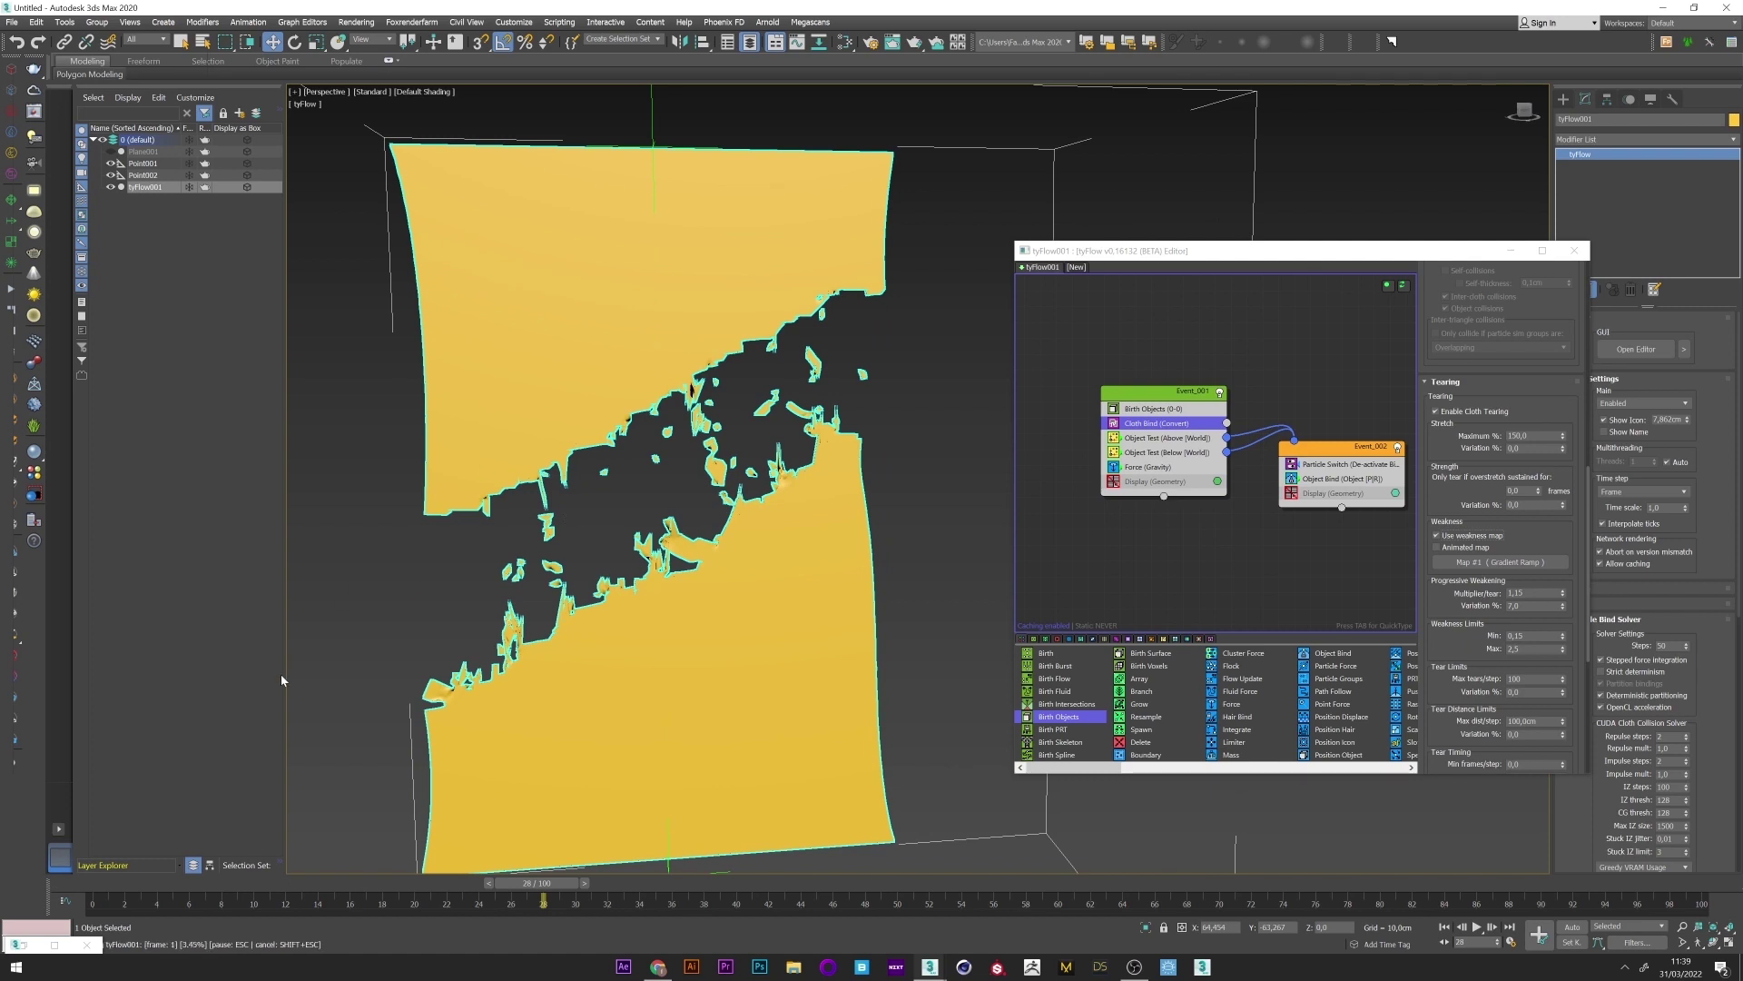
drag(184, 886, 523, 872)
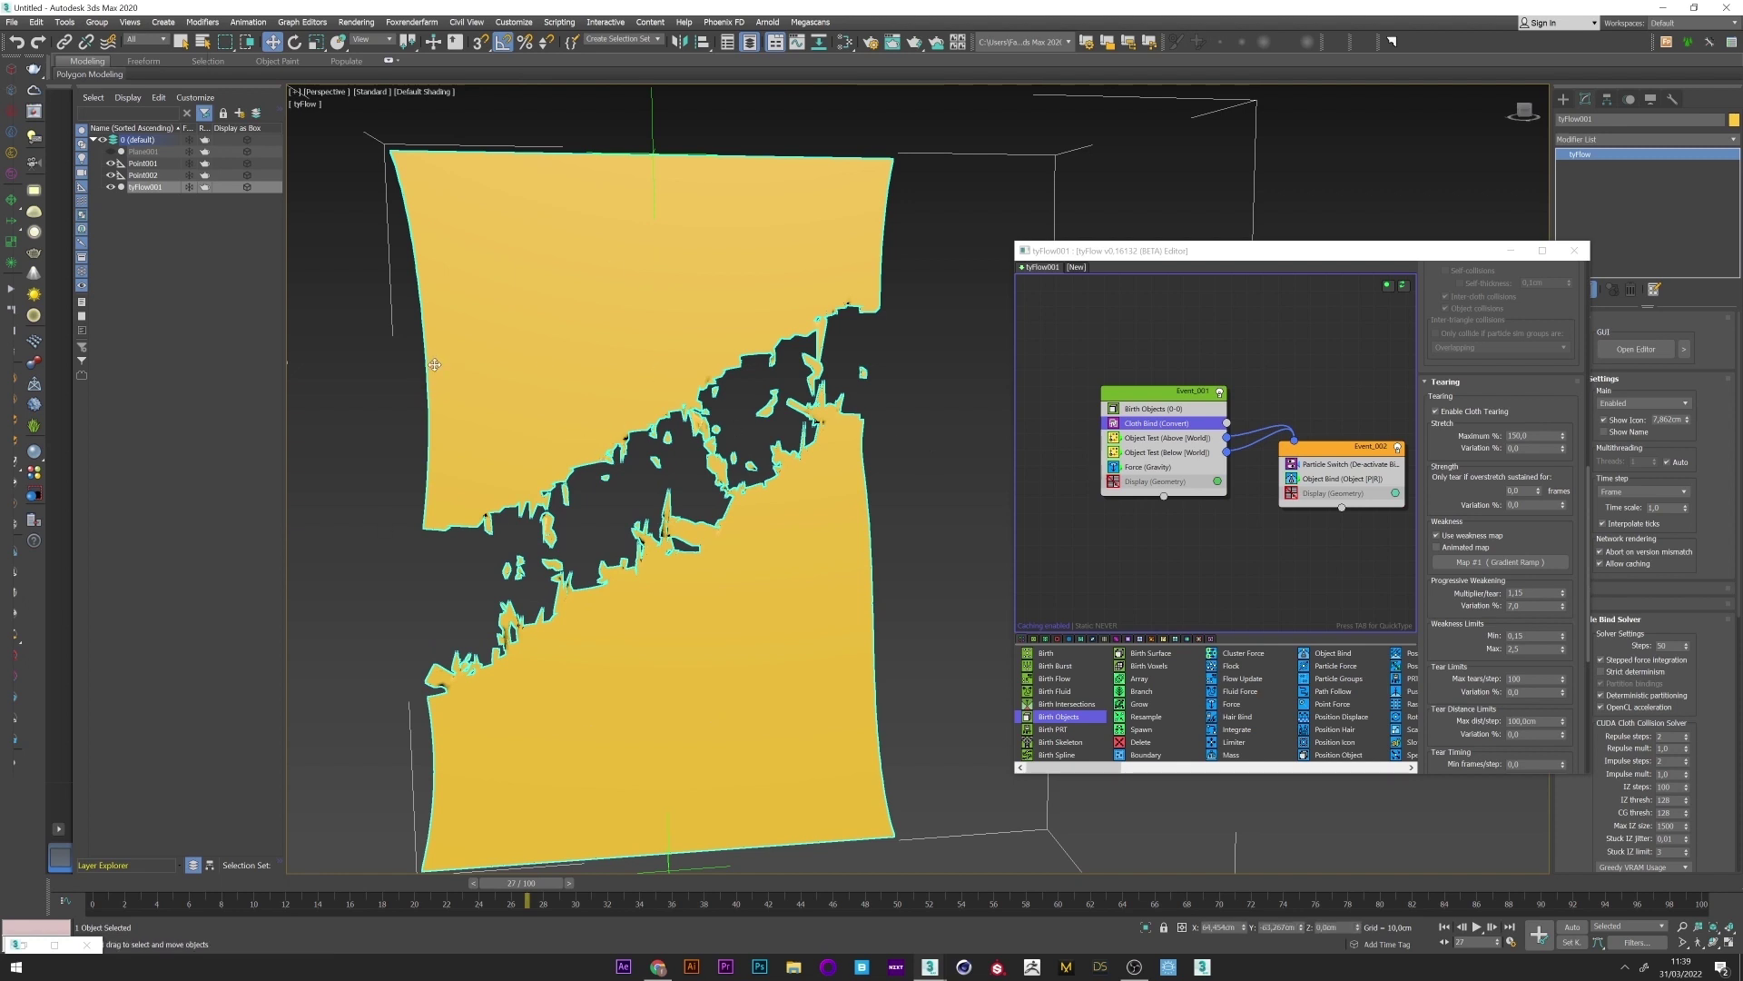
click(132, 188)
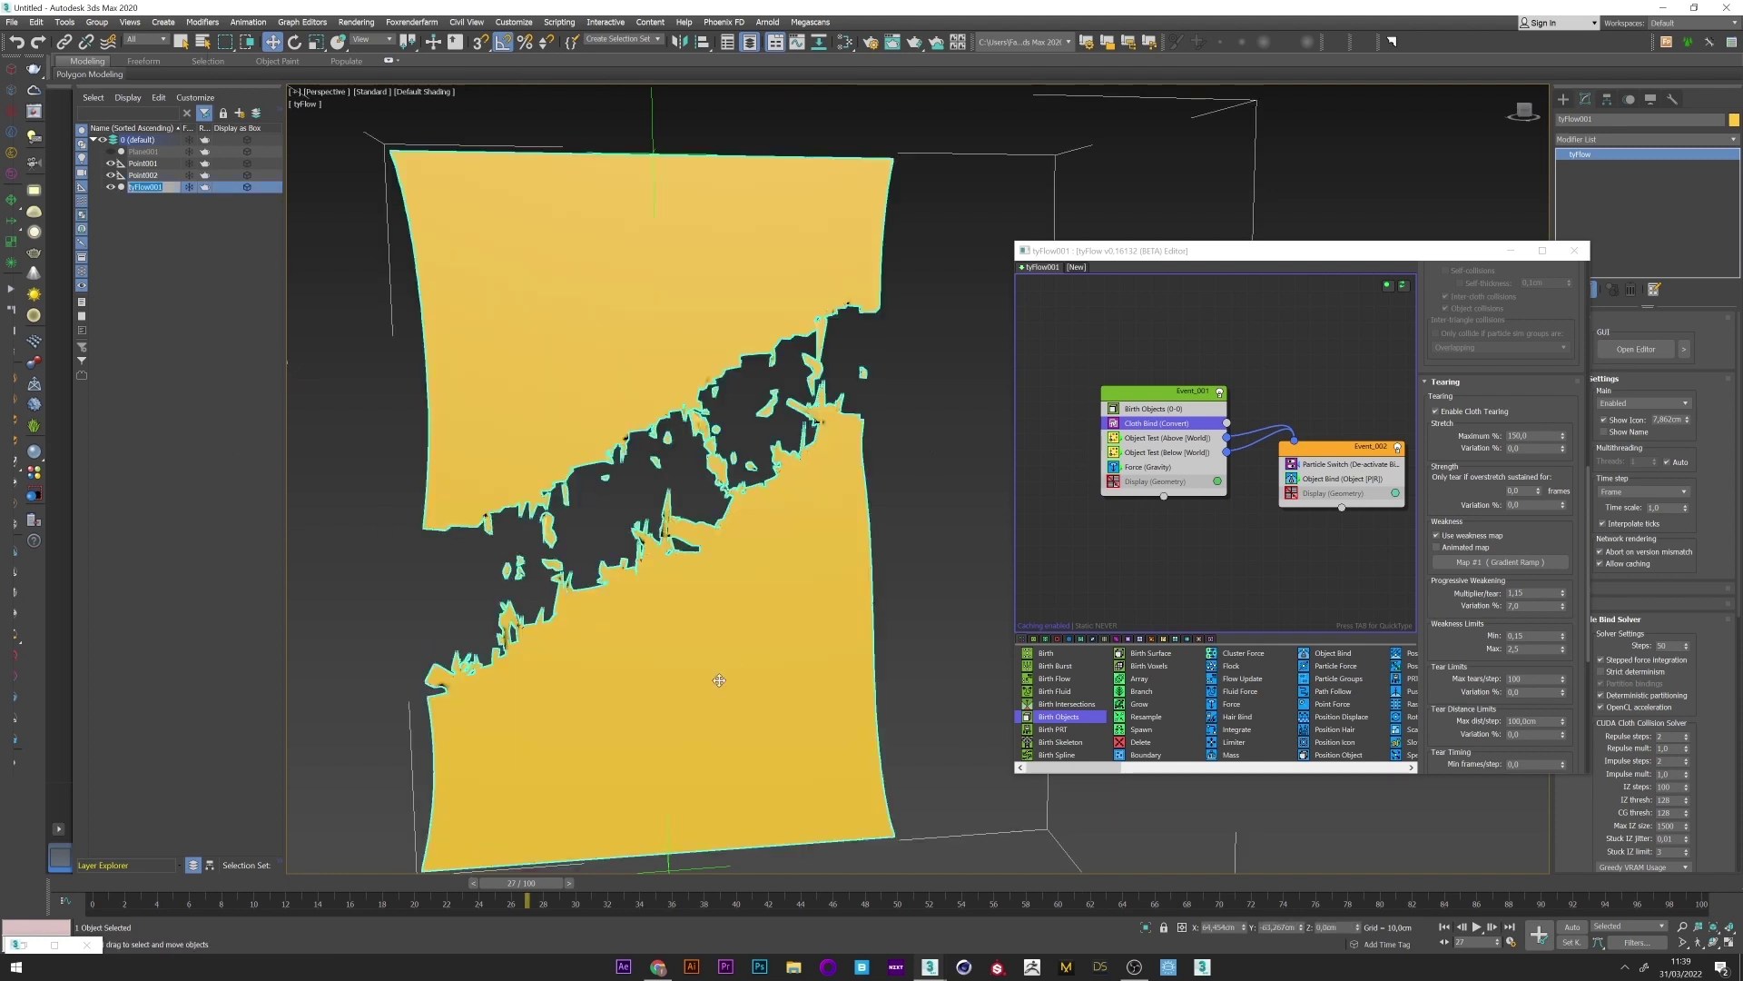
- Disable Cloth Bind's weakness map and switch the perspective viewport to Clay shading with edged faces
click(1436, 535)
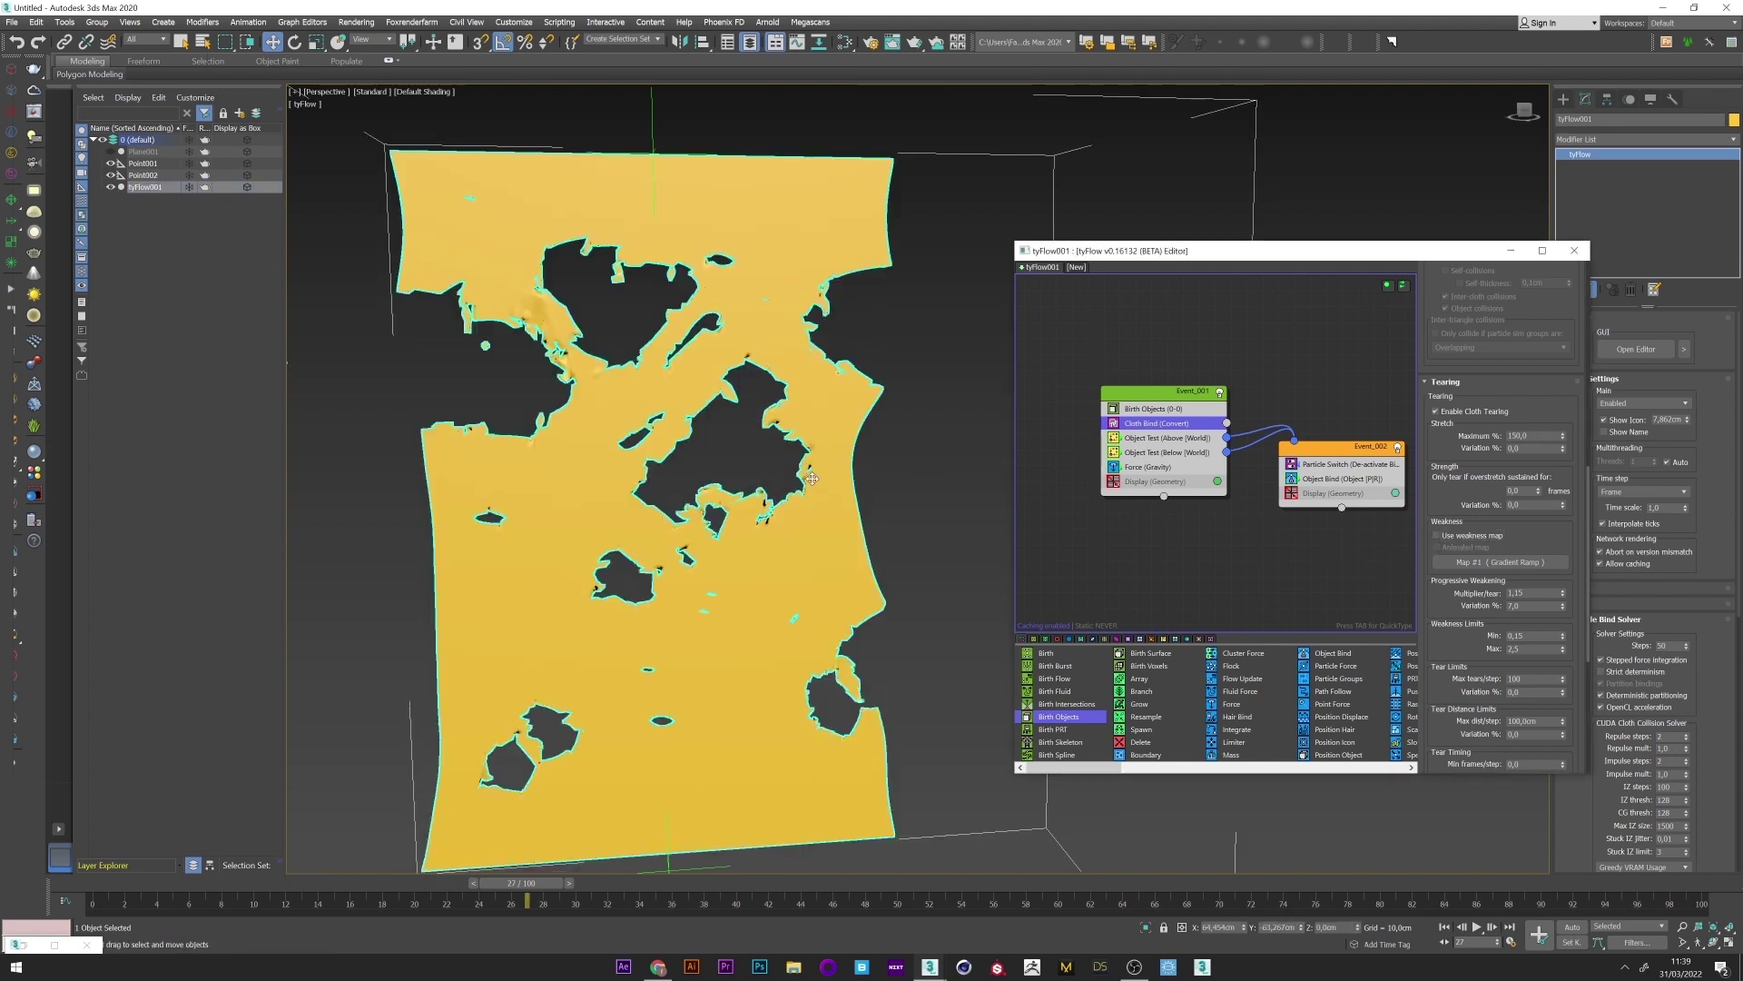
click(904, 388)
click(425, 92)
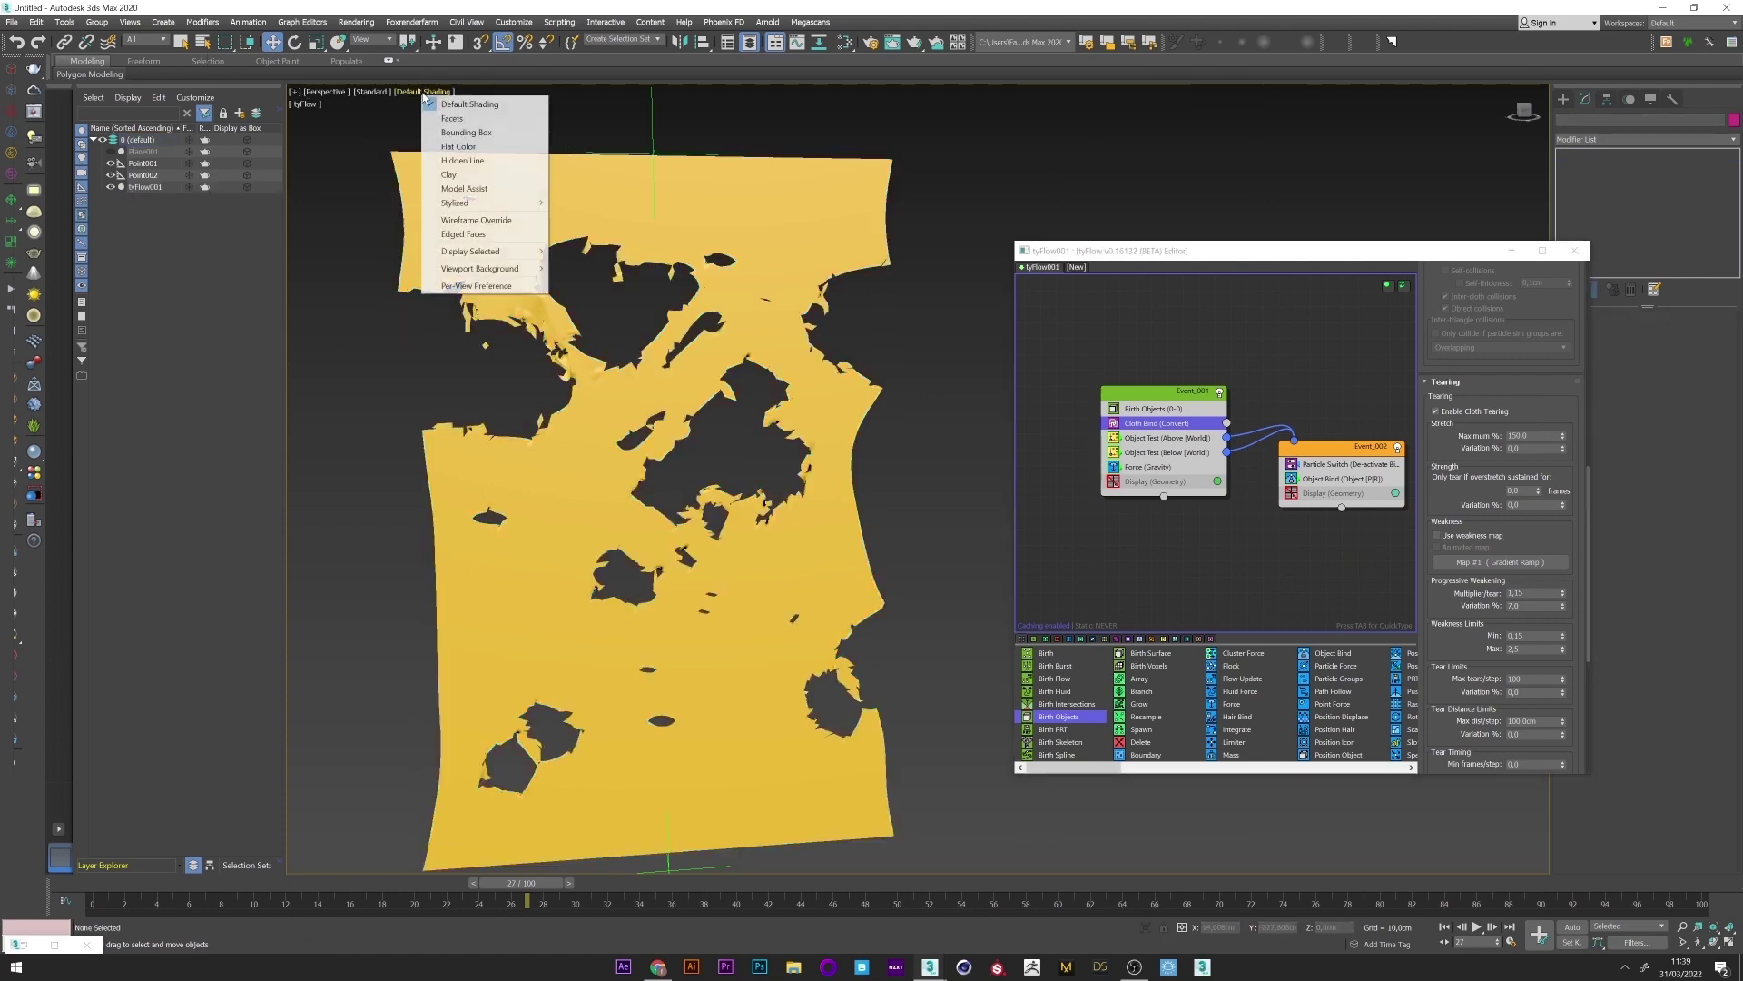
click(454, 154)
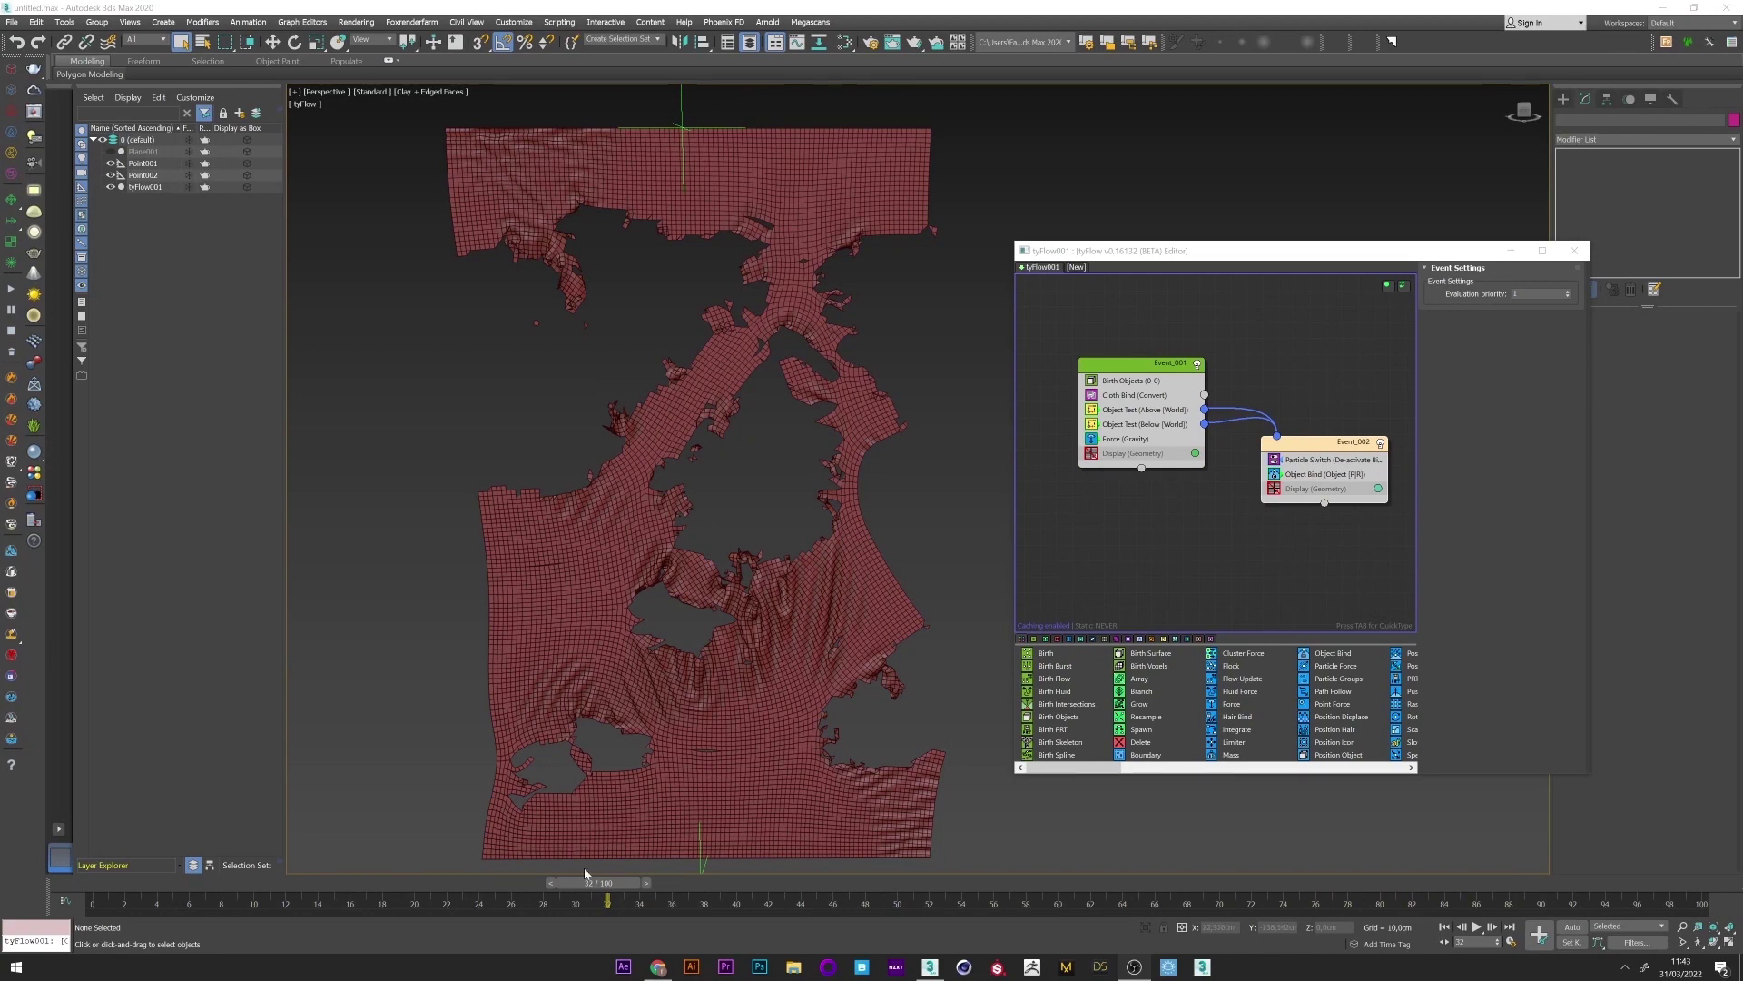
- Go back to frame 29 and add a Particle Bind operator to Event_001, between the second Object Test and Force
drag(585, 874, 539, 876)
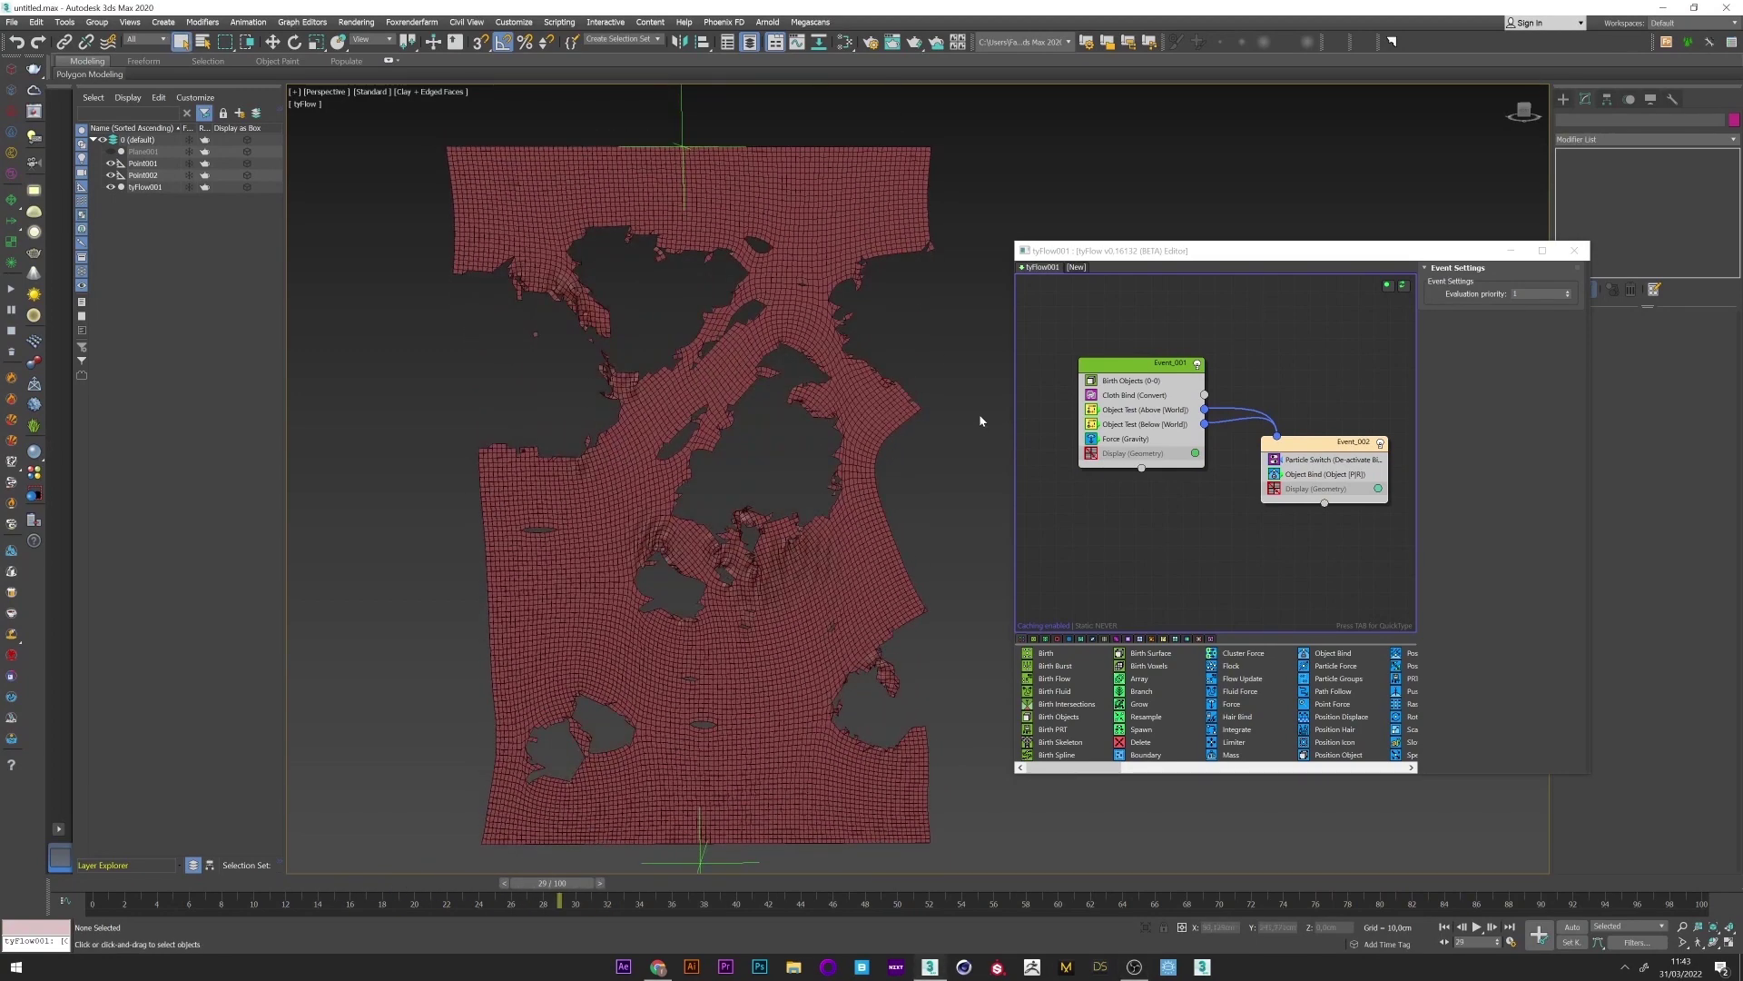
click(1141, 426)
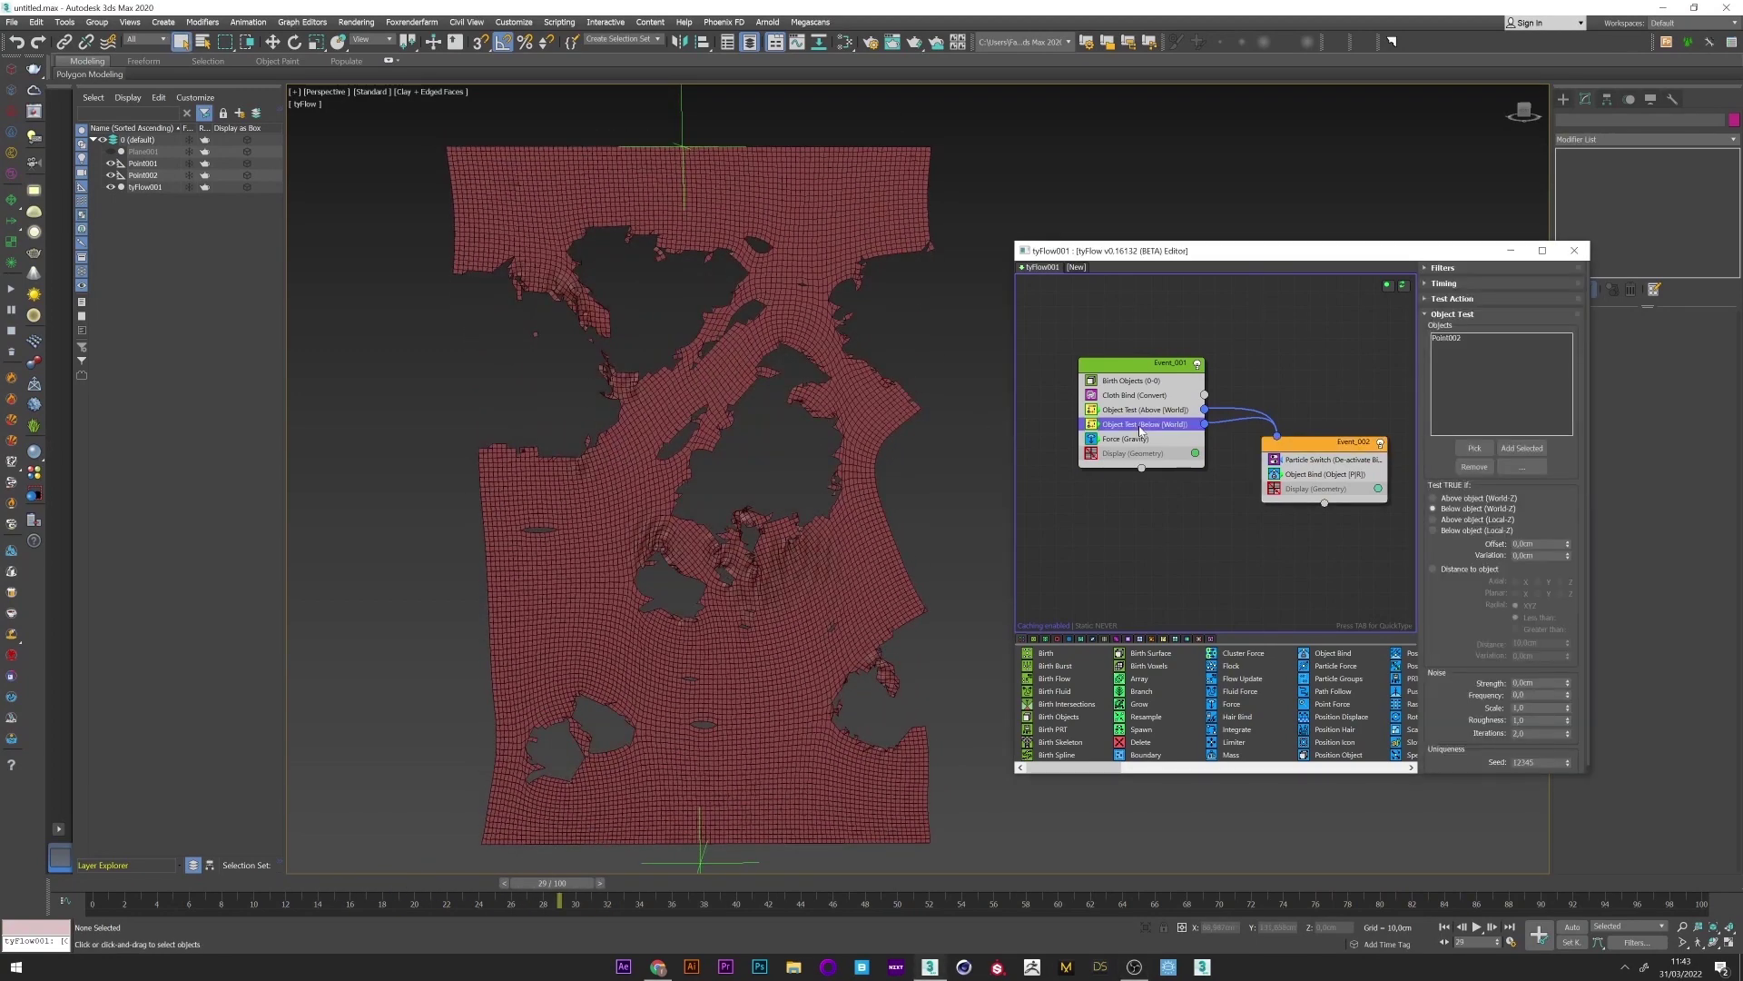
key(Tab)
text(pa)
click(1167, 448)
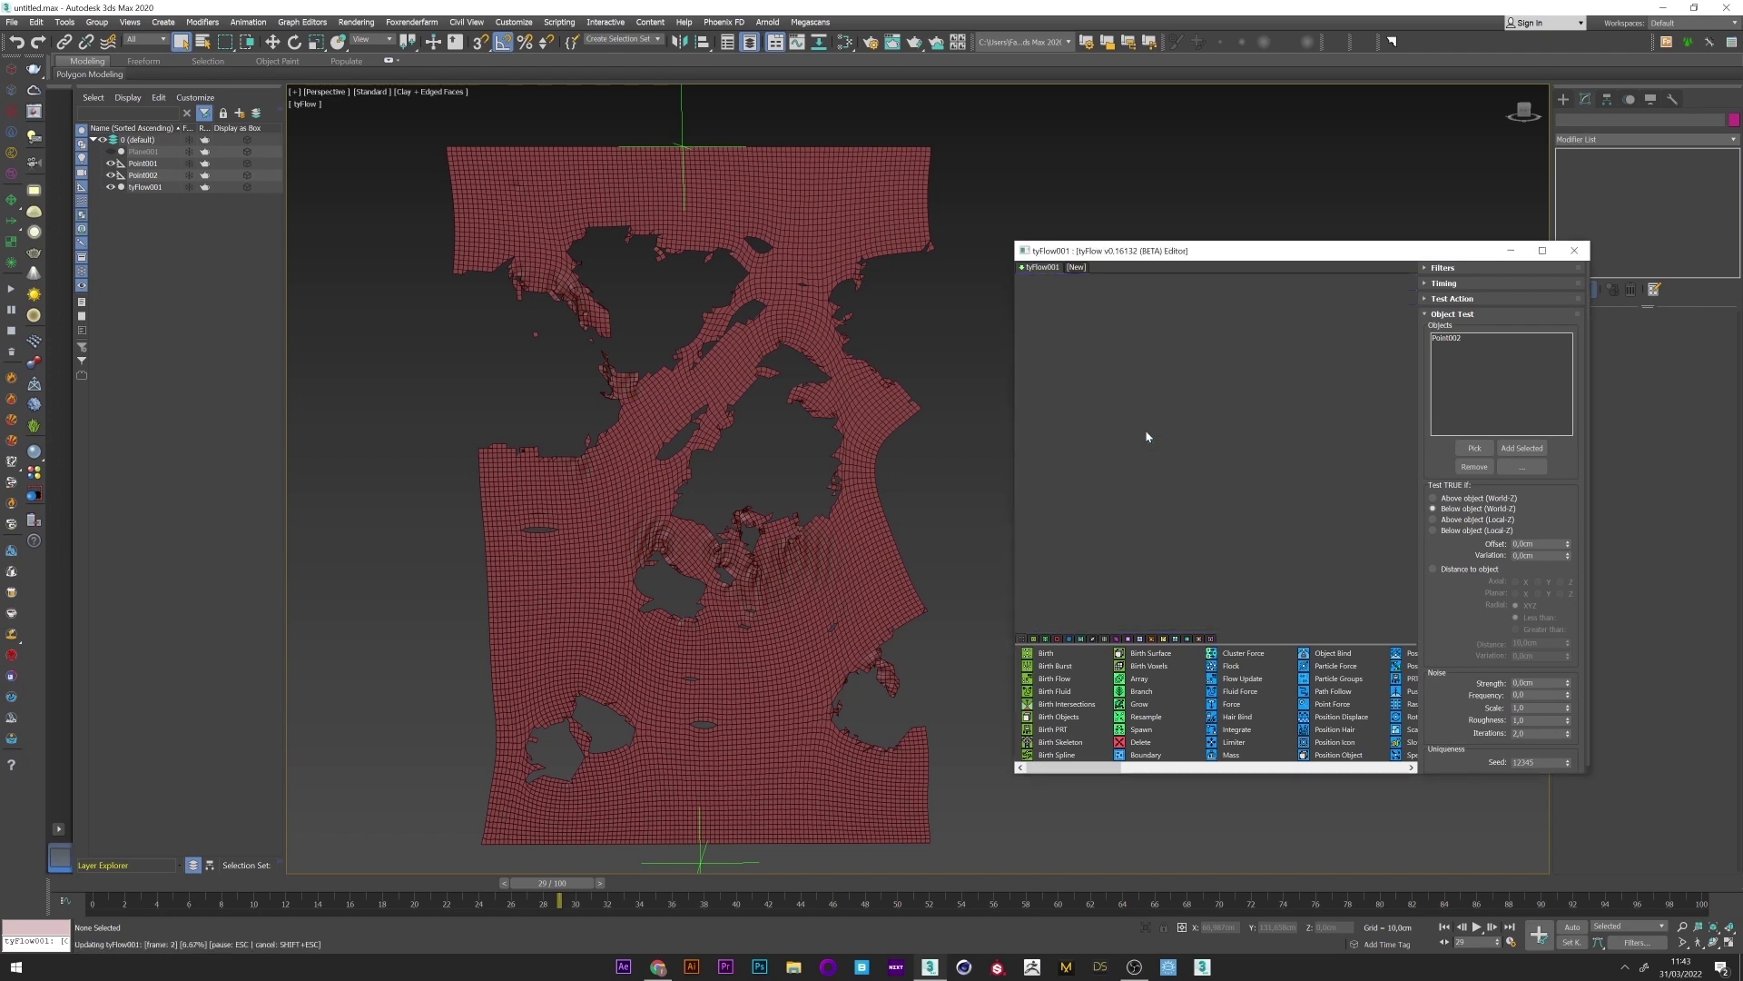
drag(1128, 430, 1134, 445)
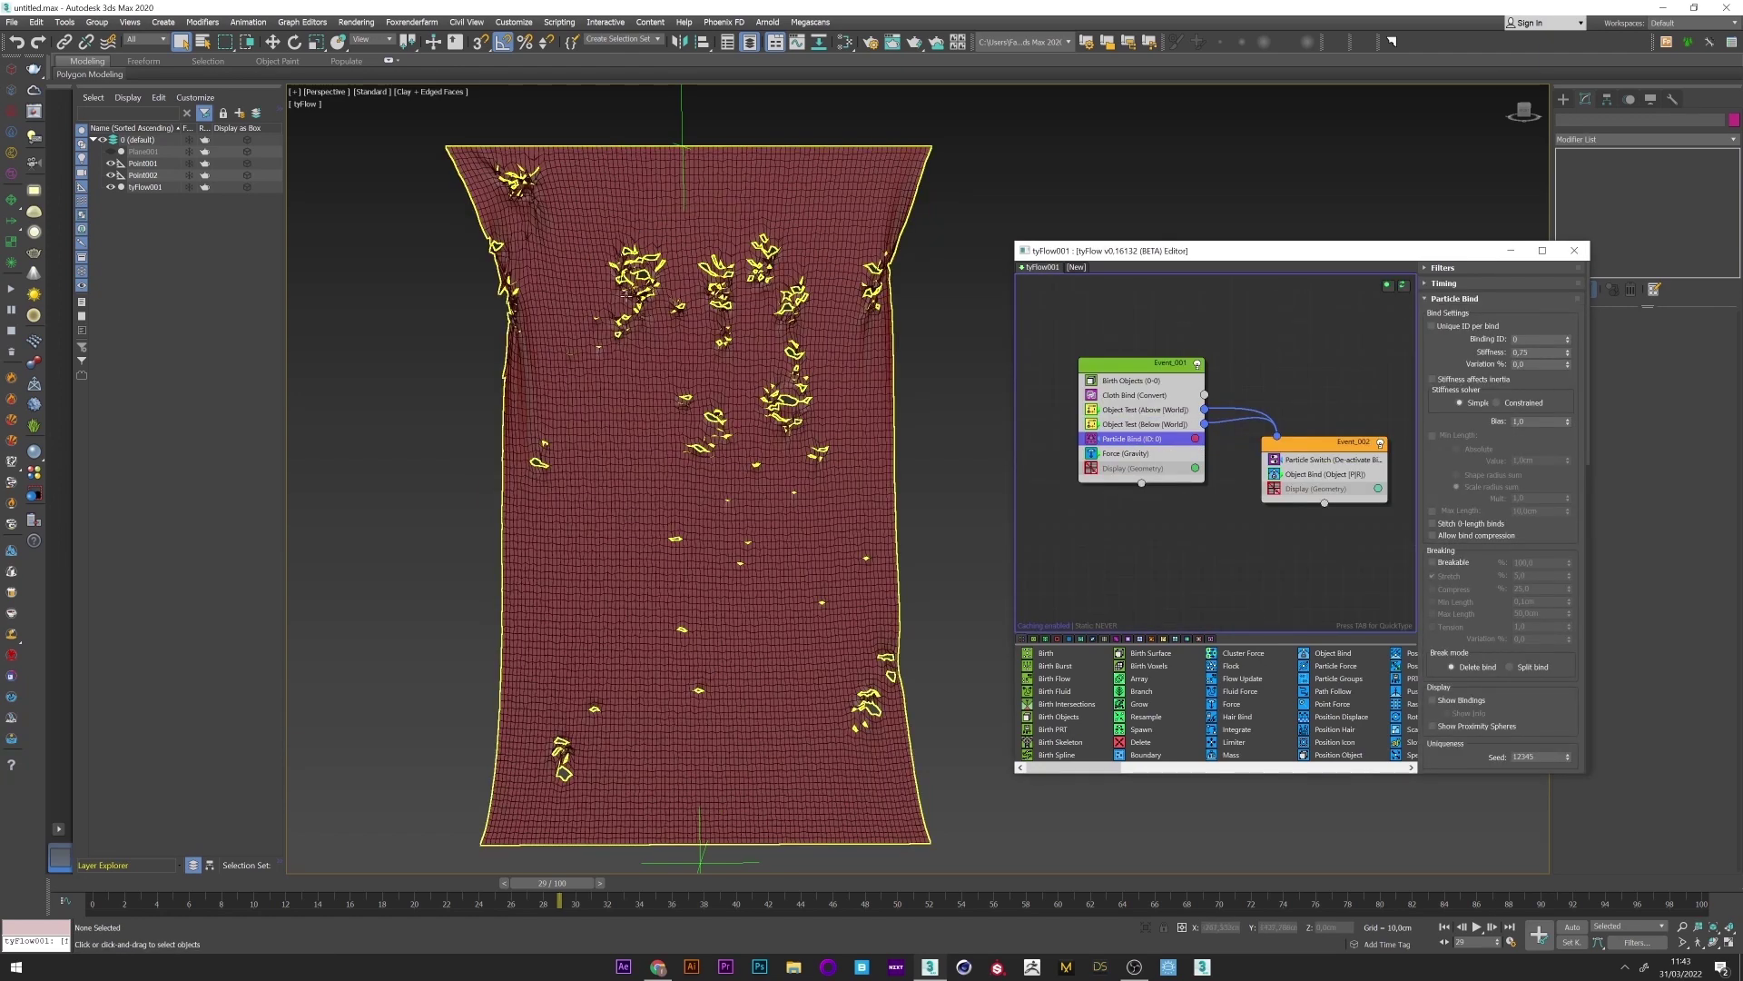
- Set Particle Bind's binding ID to 1 and stiffness to 0.95, and run the simulation from frame 0 to frame 32
mouse_move(118, 884)
mouse_down()
mouse_move(439, 874)
mouse_move(778, 829)
mouse_move(98, 873)
mouse_up()
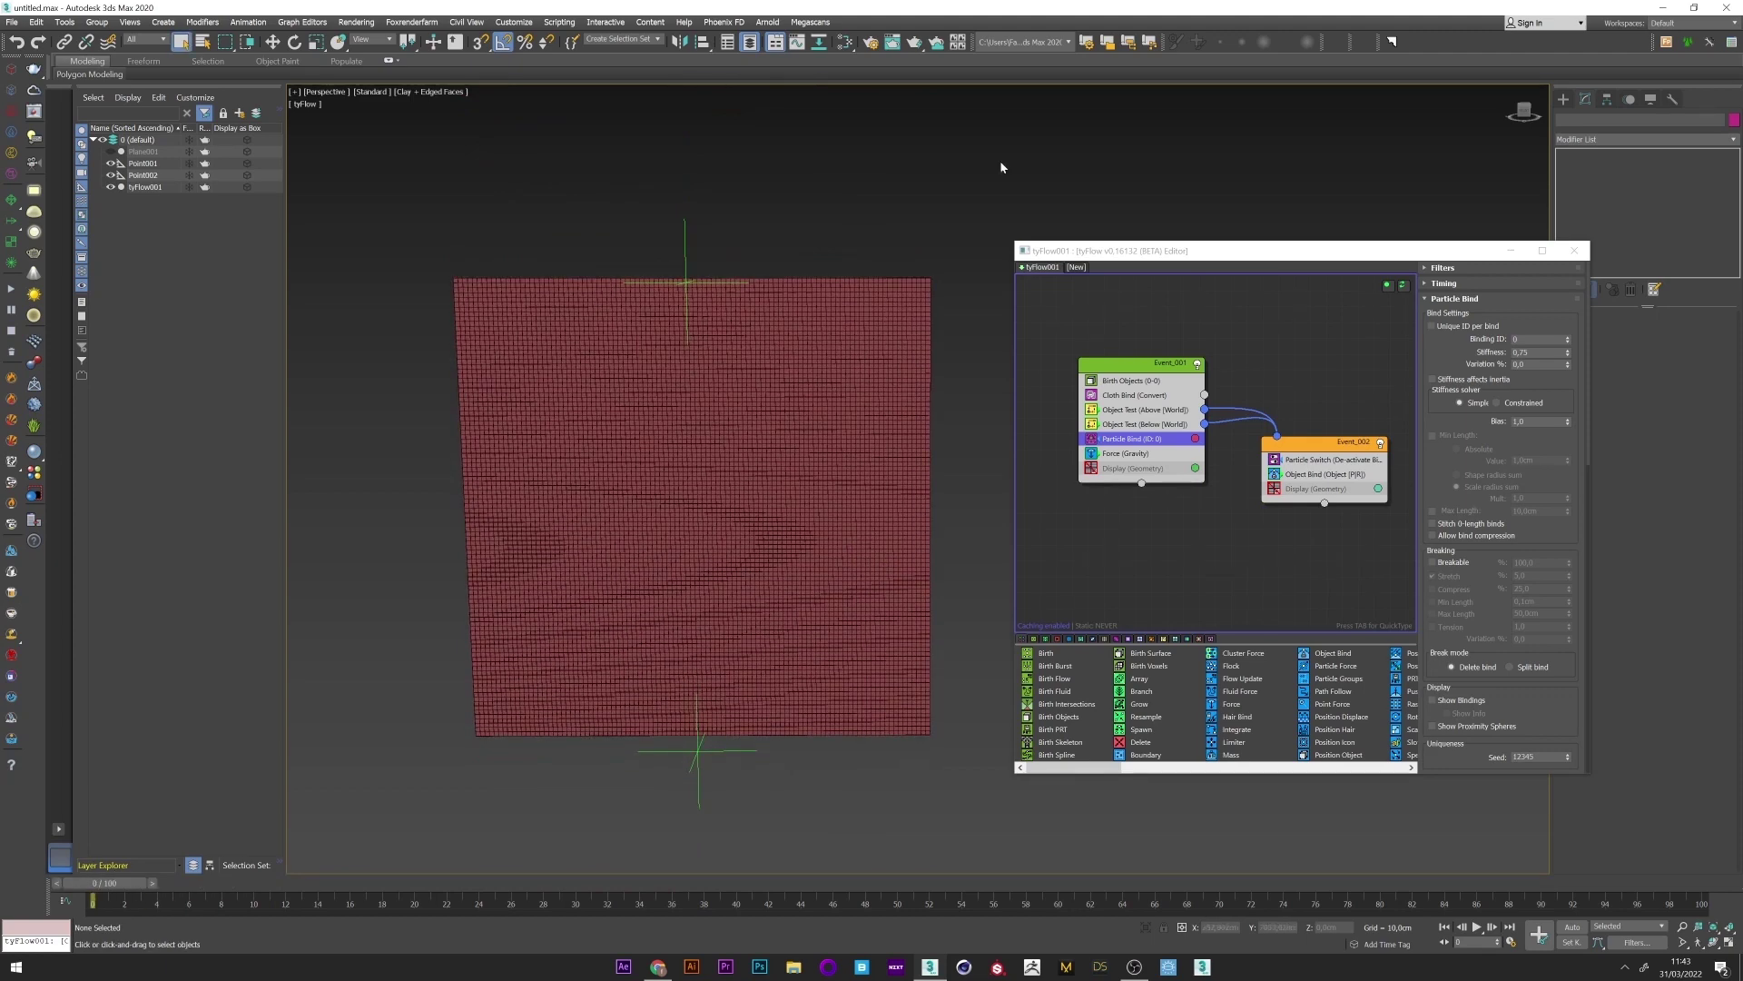
double_click(1531, 340)
text(1)
key(Tab)
click(484, 878)
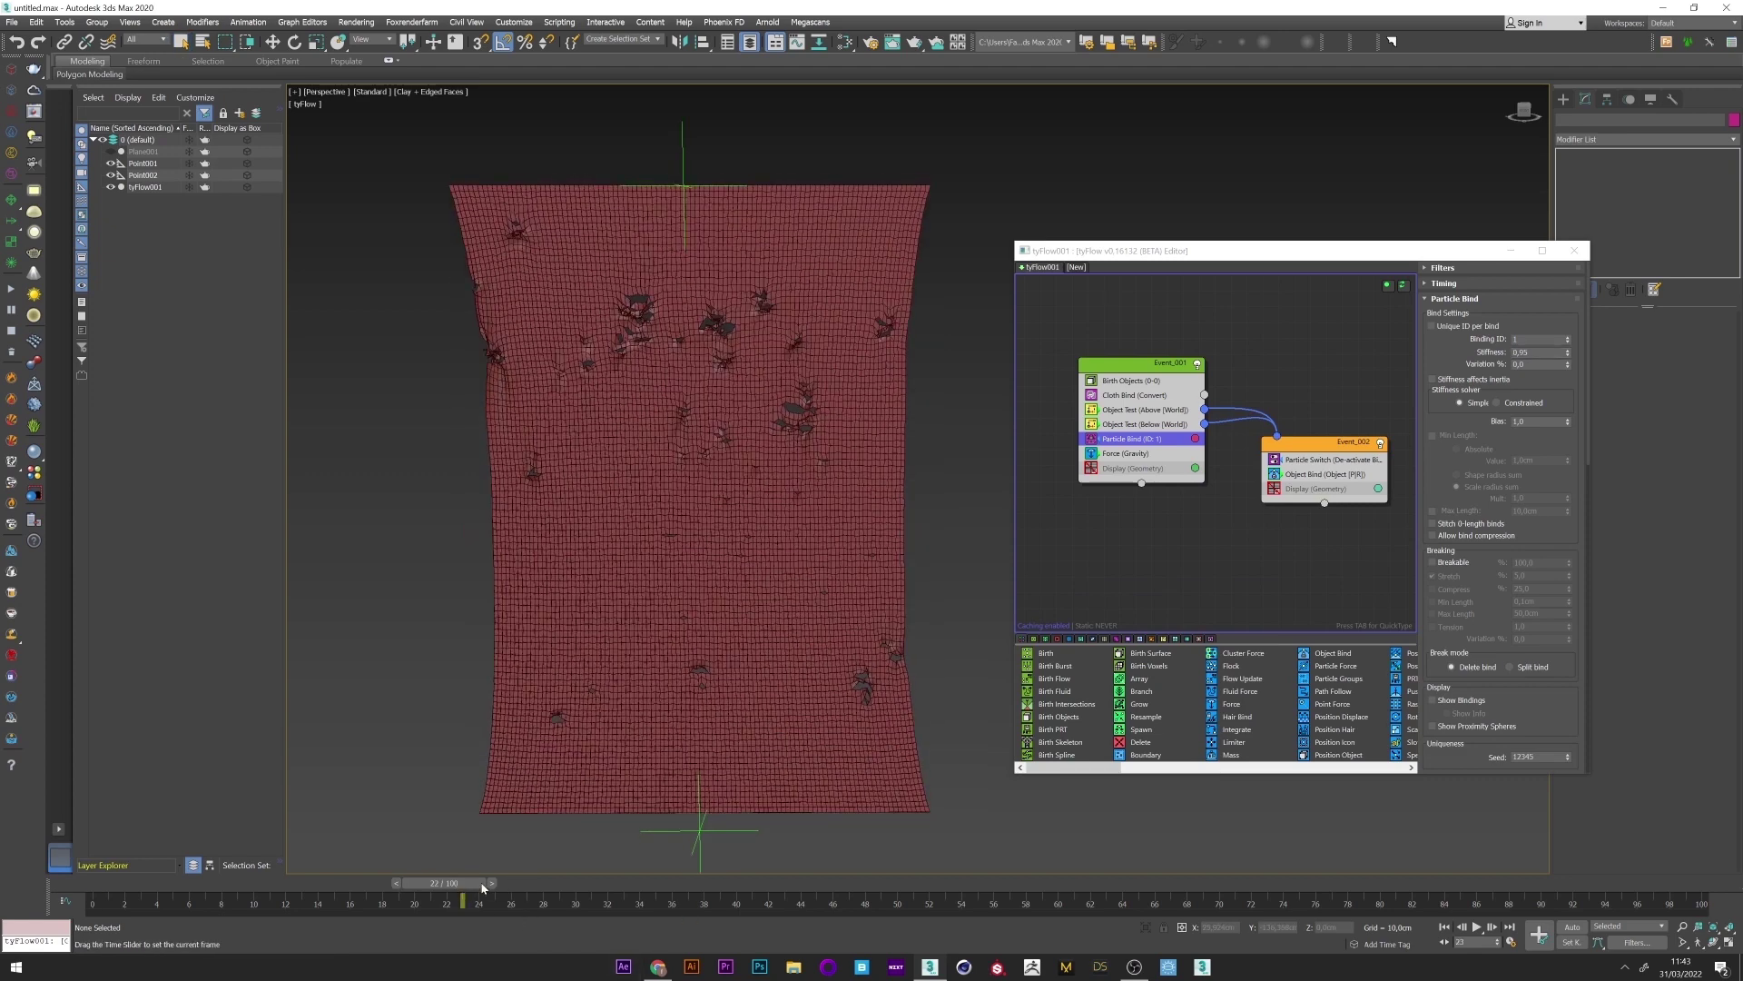
drag(488, 879, 627, 879)
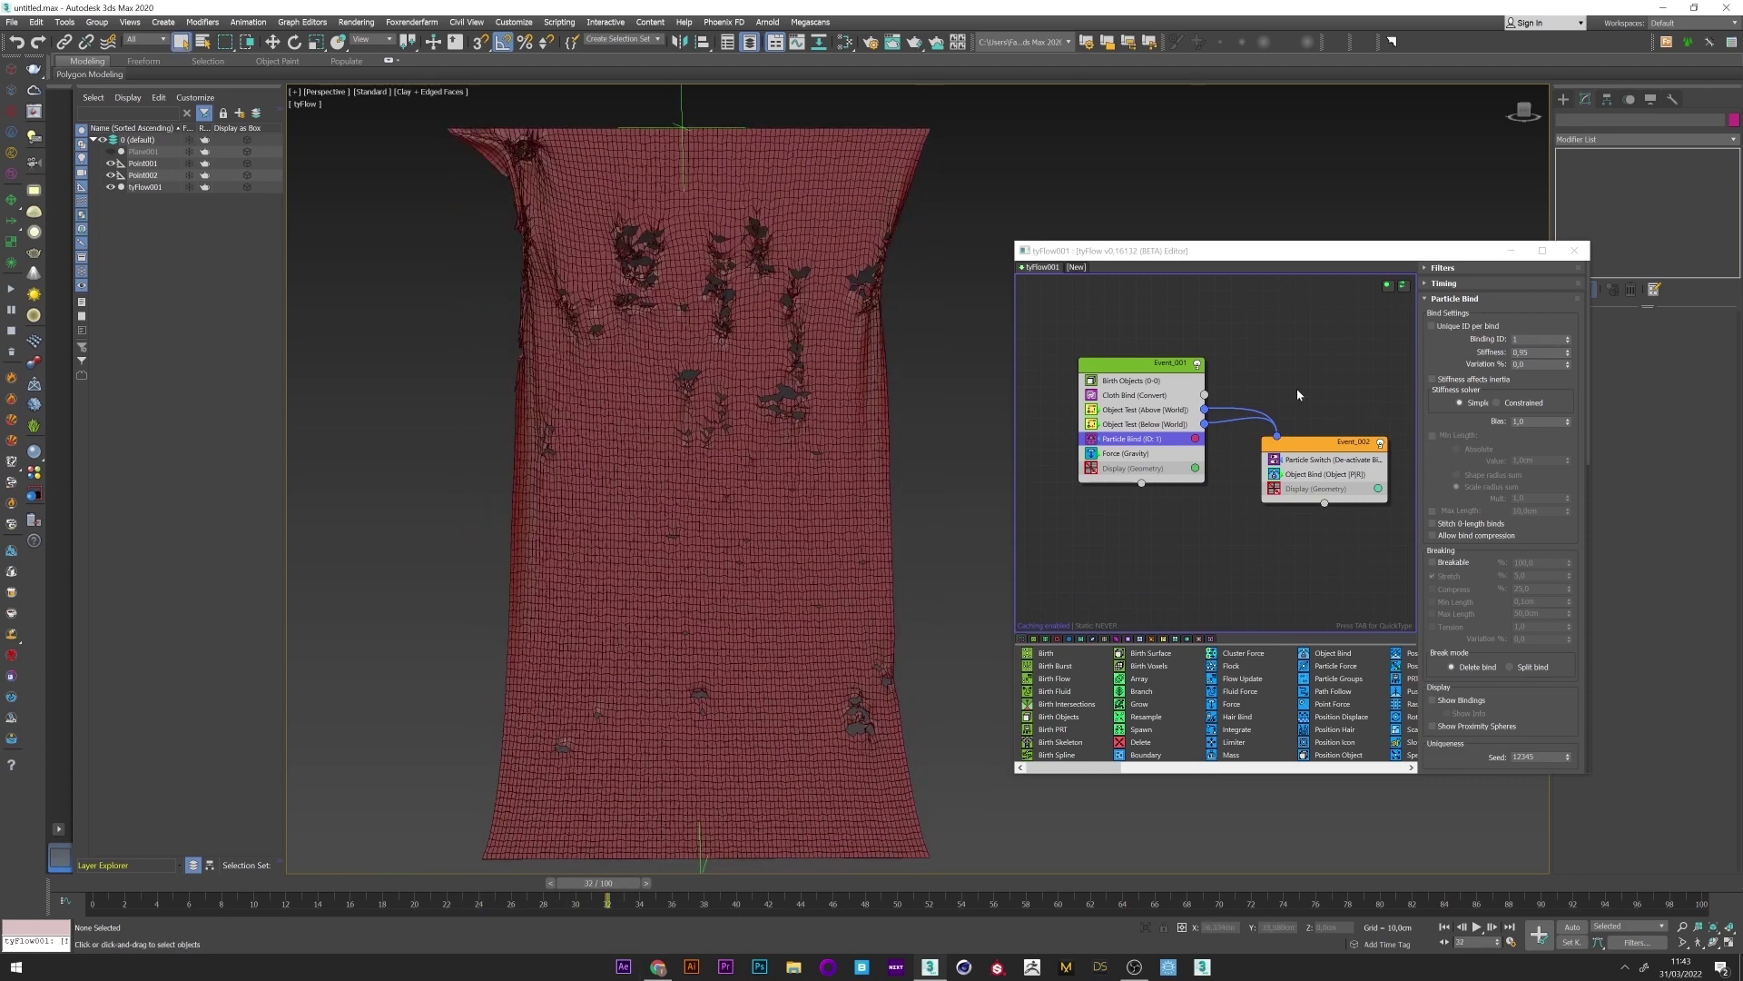
- Make the particle binds breakable and replay the cloth tearing up to frame 34
click(1497, 459)
scroll(1496, 459, down, 2)
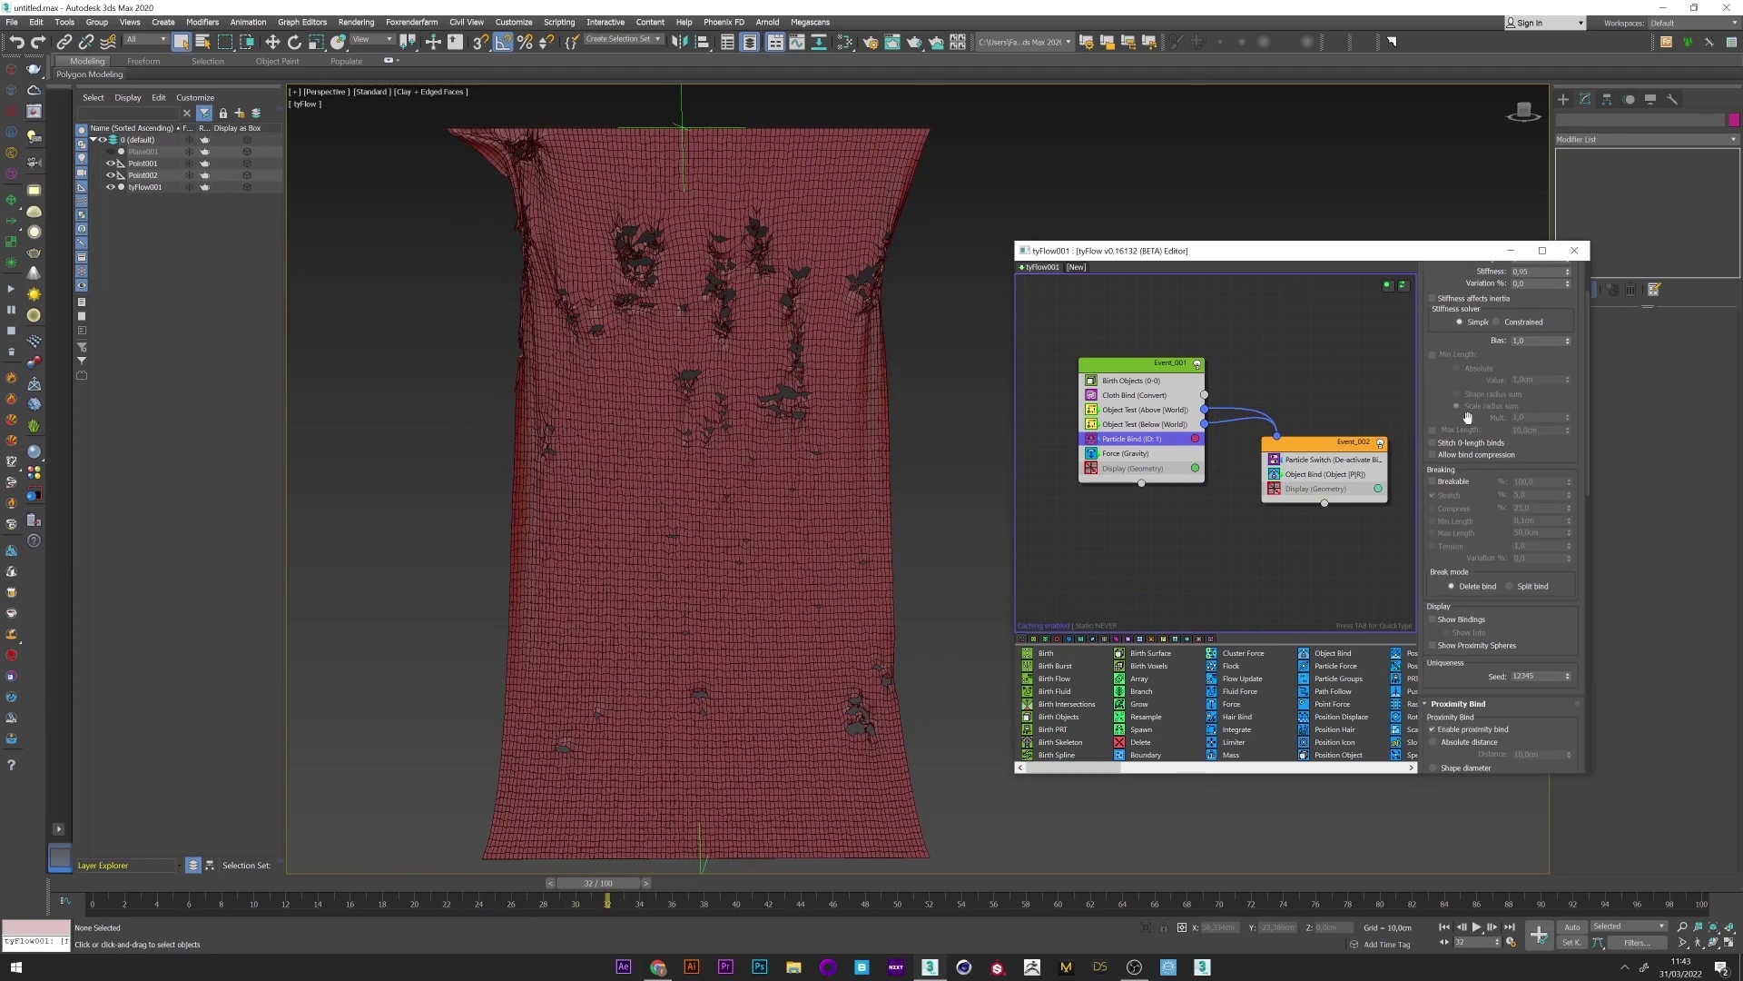
click(1433, 476)
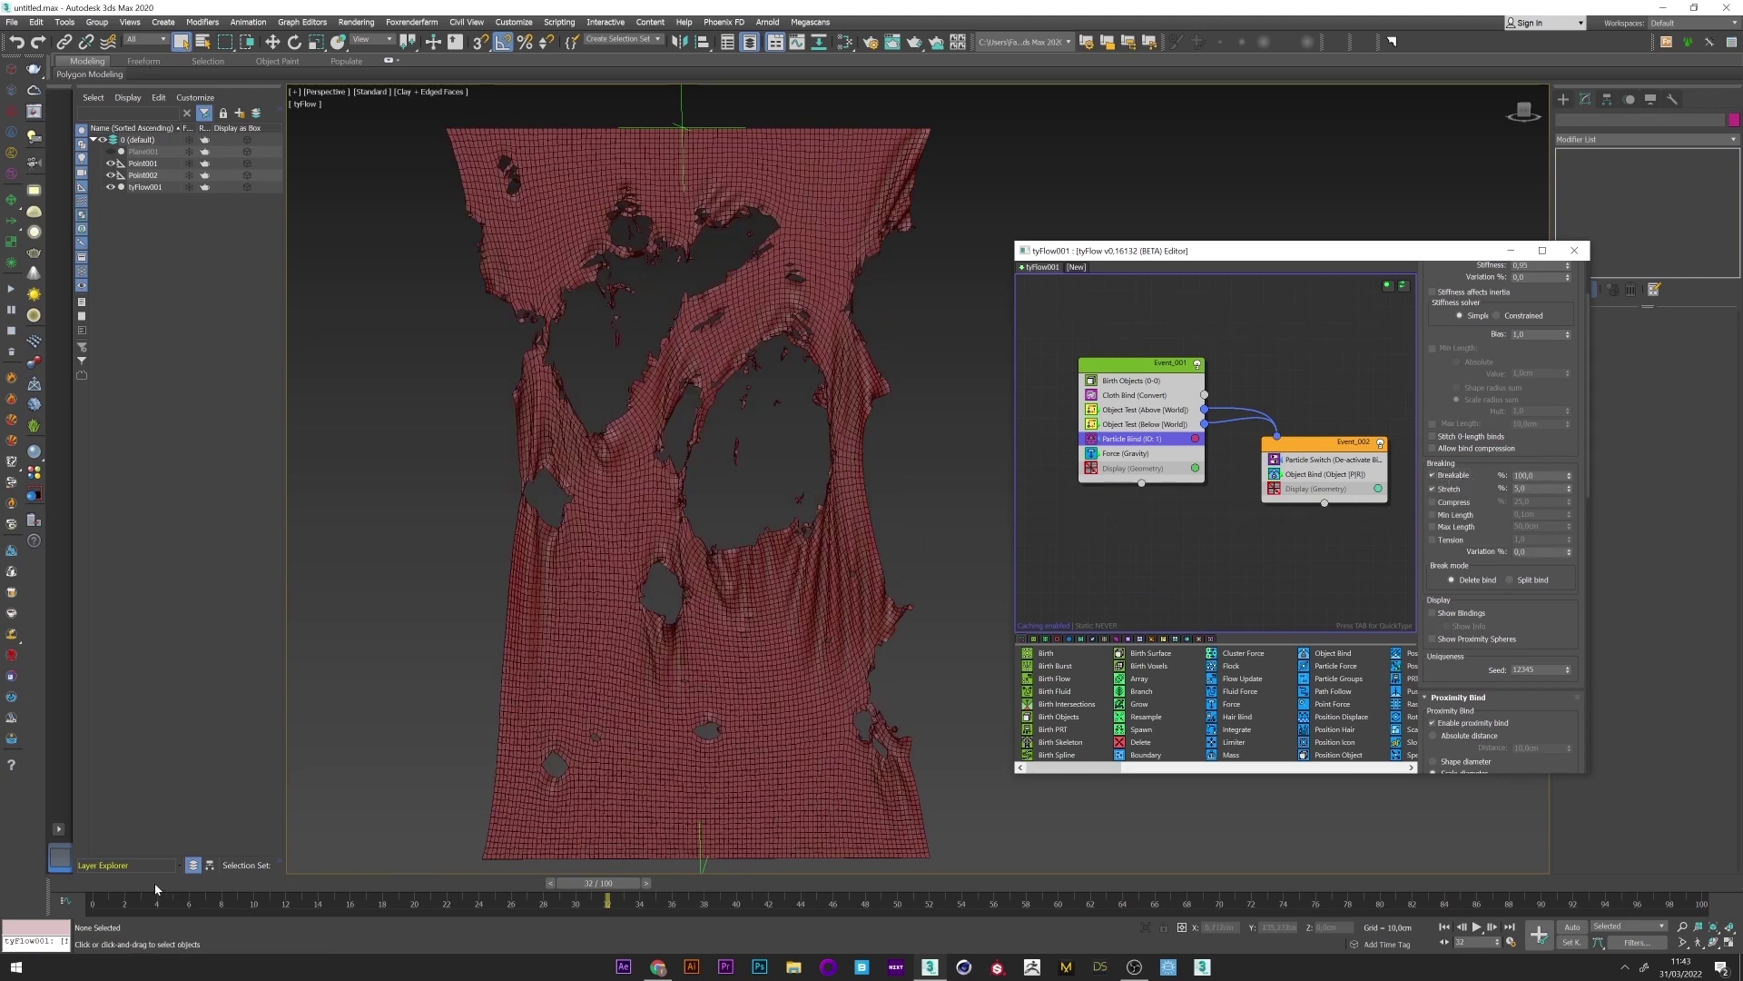
drag(156, 888, 636, 885)
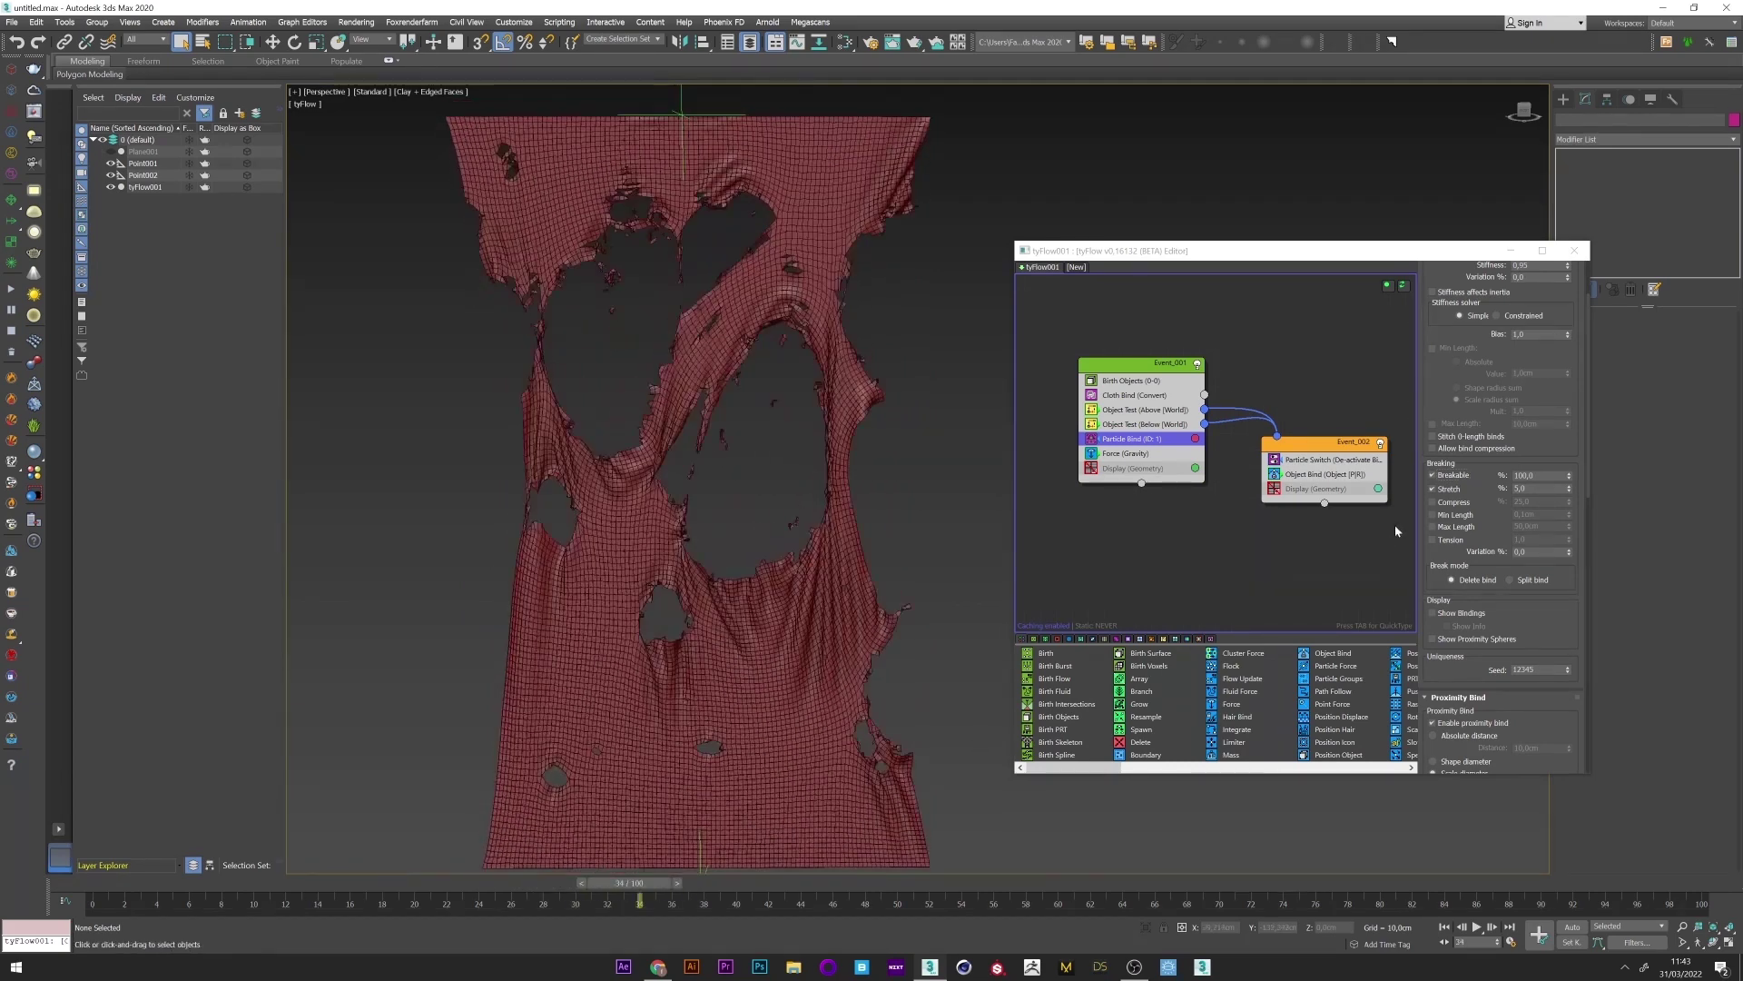
- Replace Particle Bind's proximity binding with parent binding and replay the simulation to frame 29
drag(1588, 438, 1582, 541)
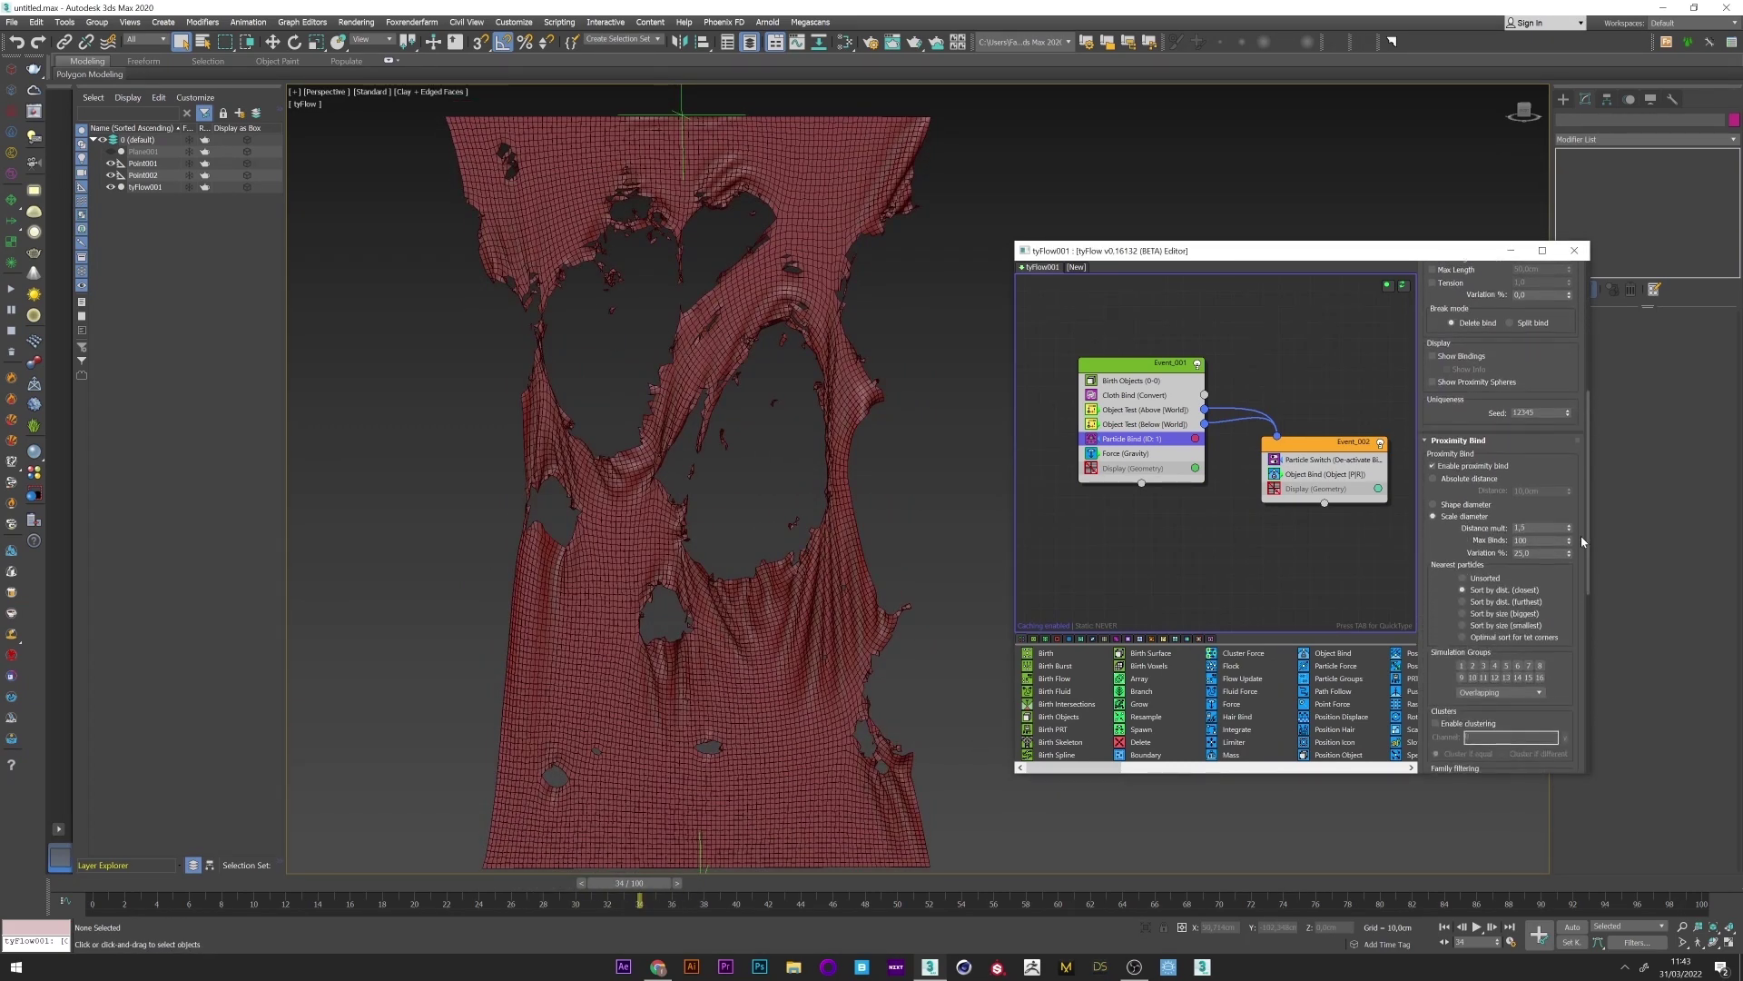
click(1434, 466)
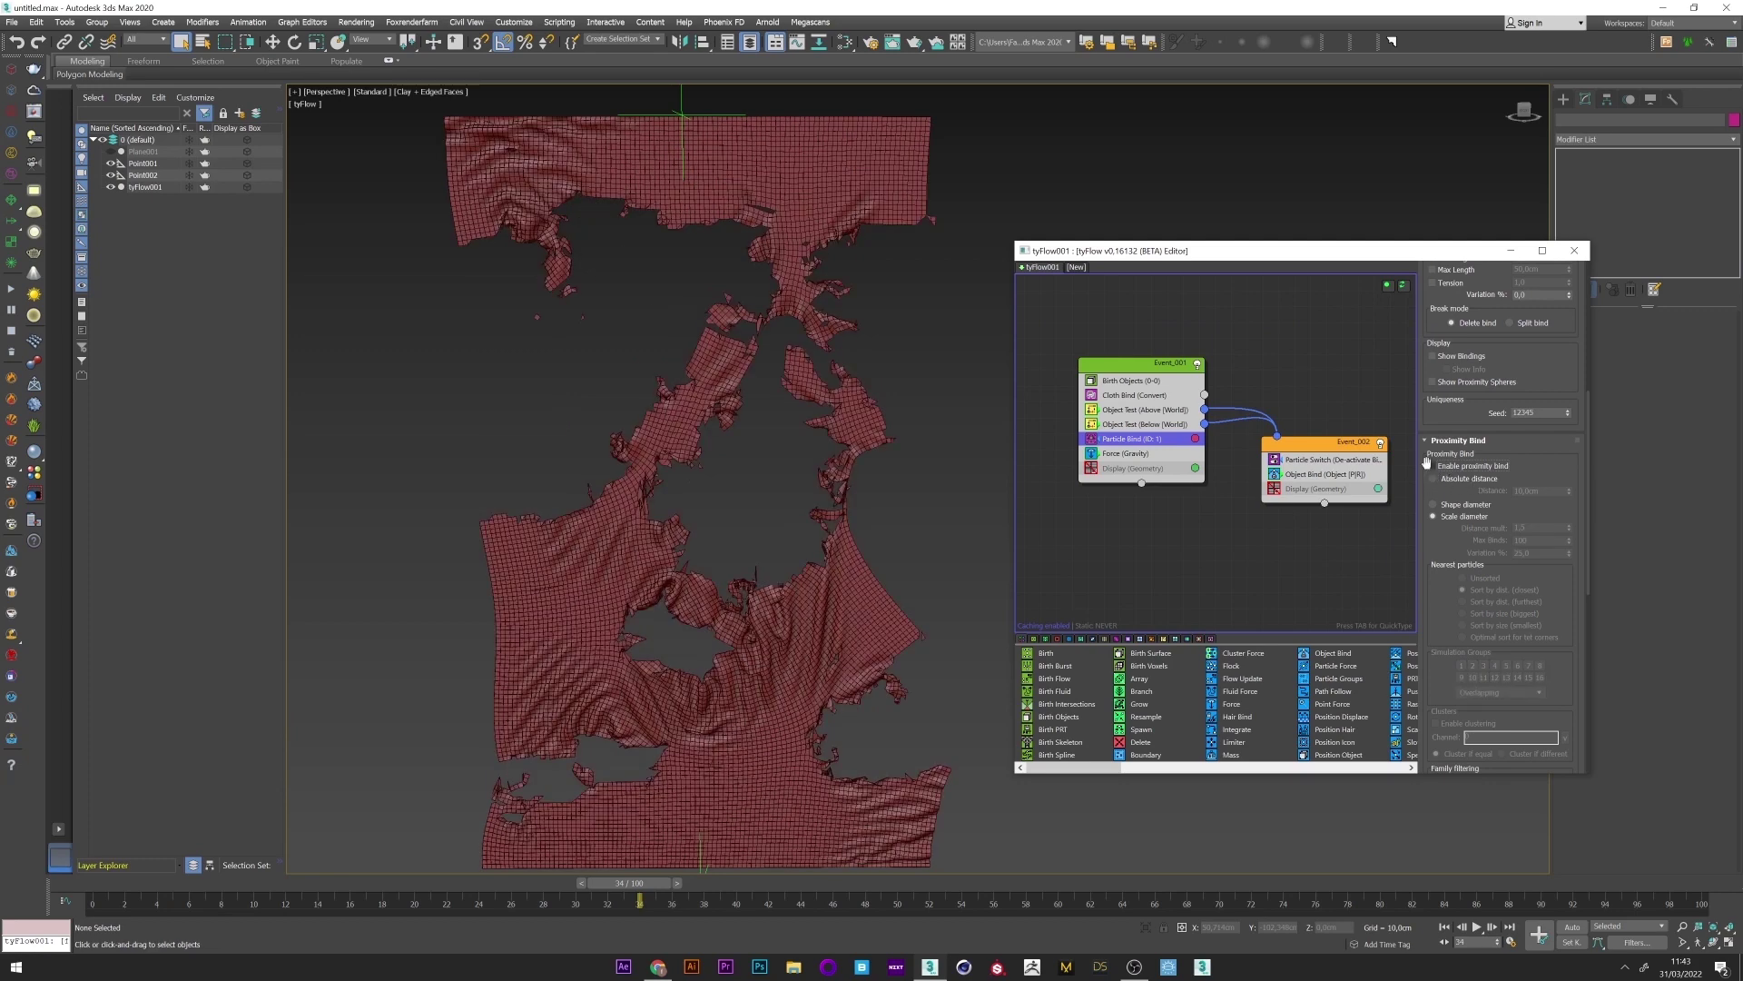
scroll(1440, 581, down, 5)
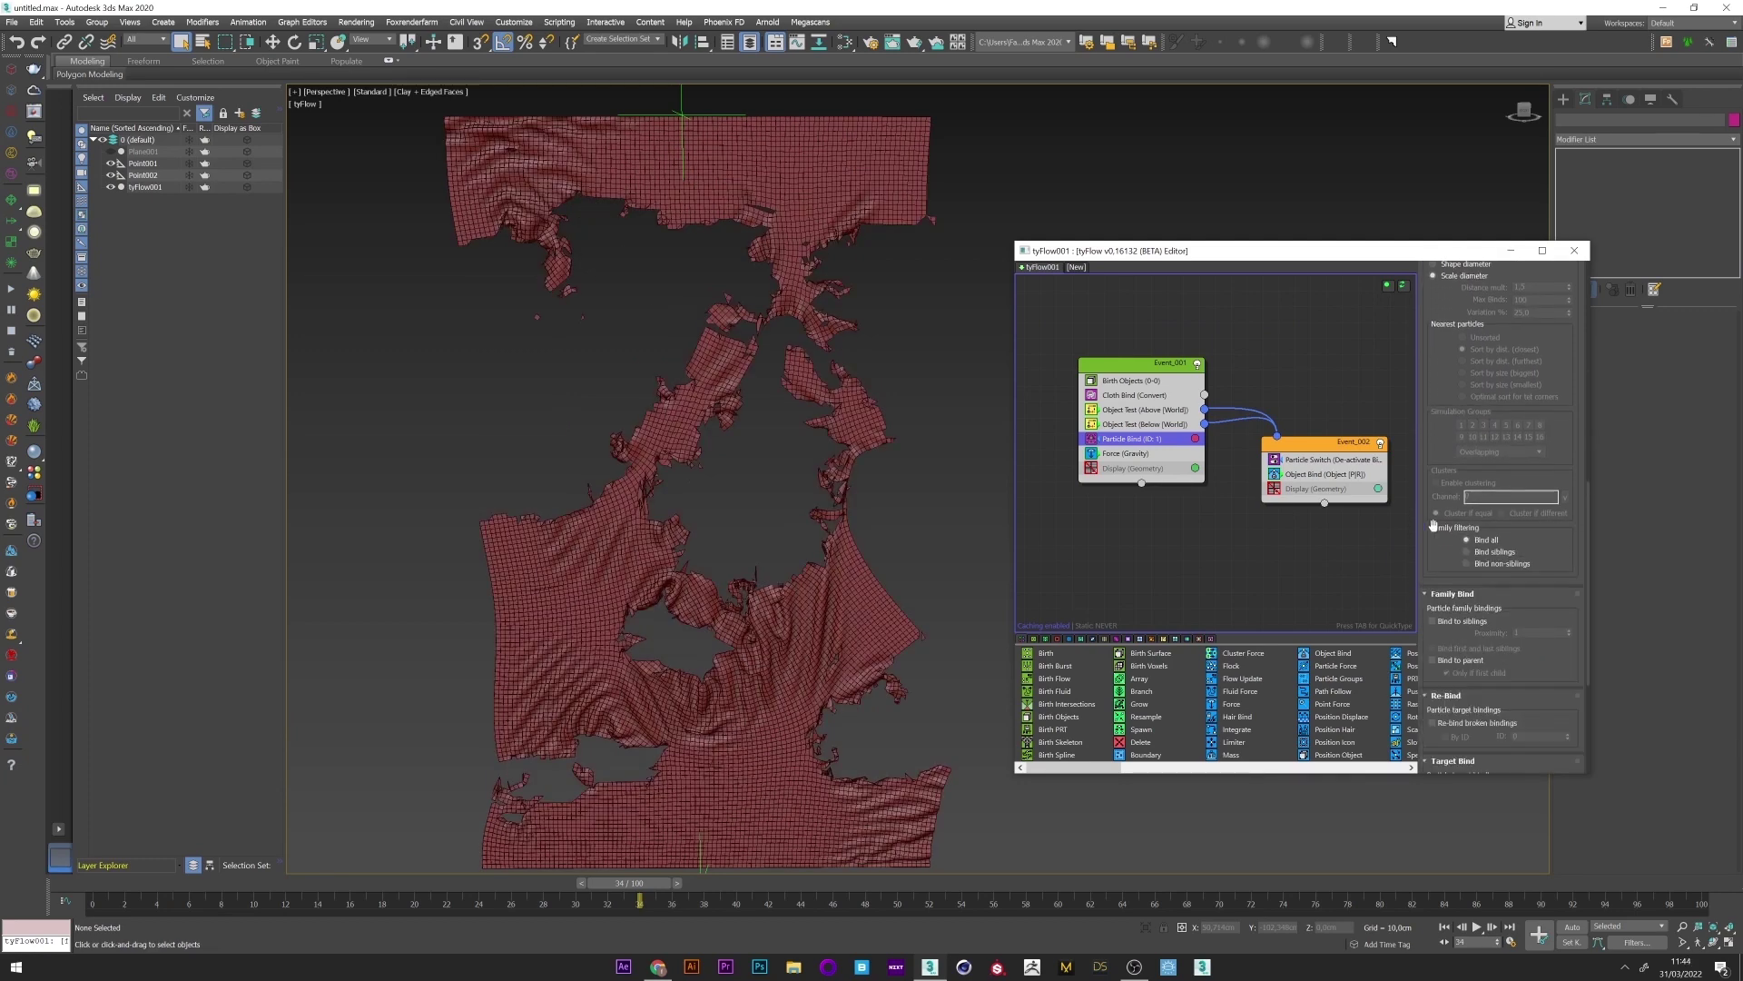
scroll(1433, 526, down, 2)
click(1433, 513)
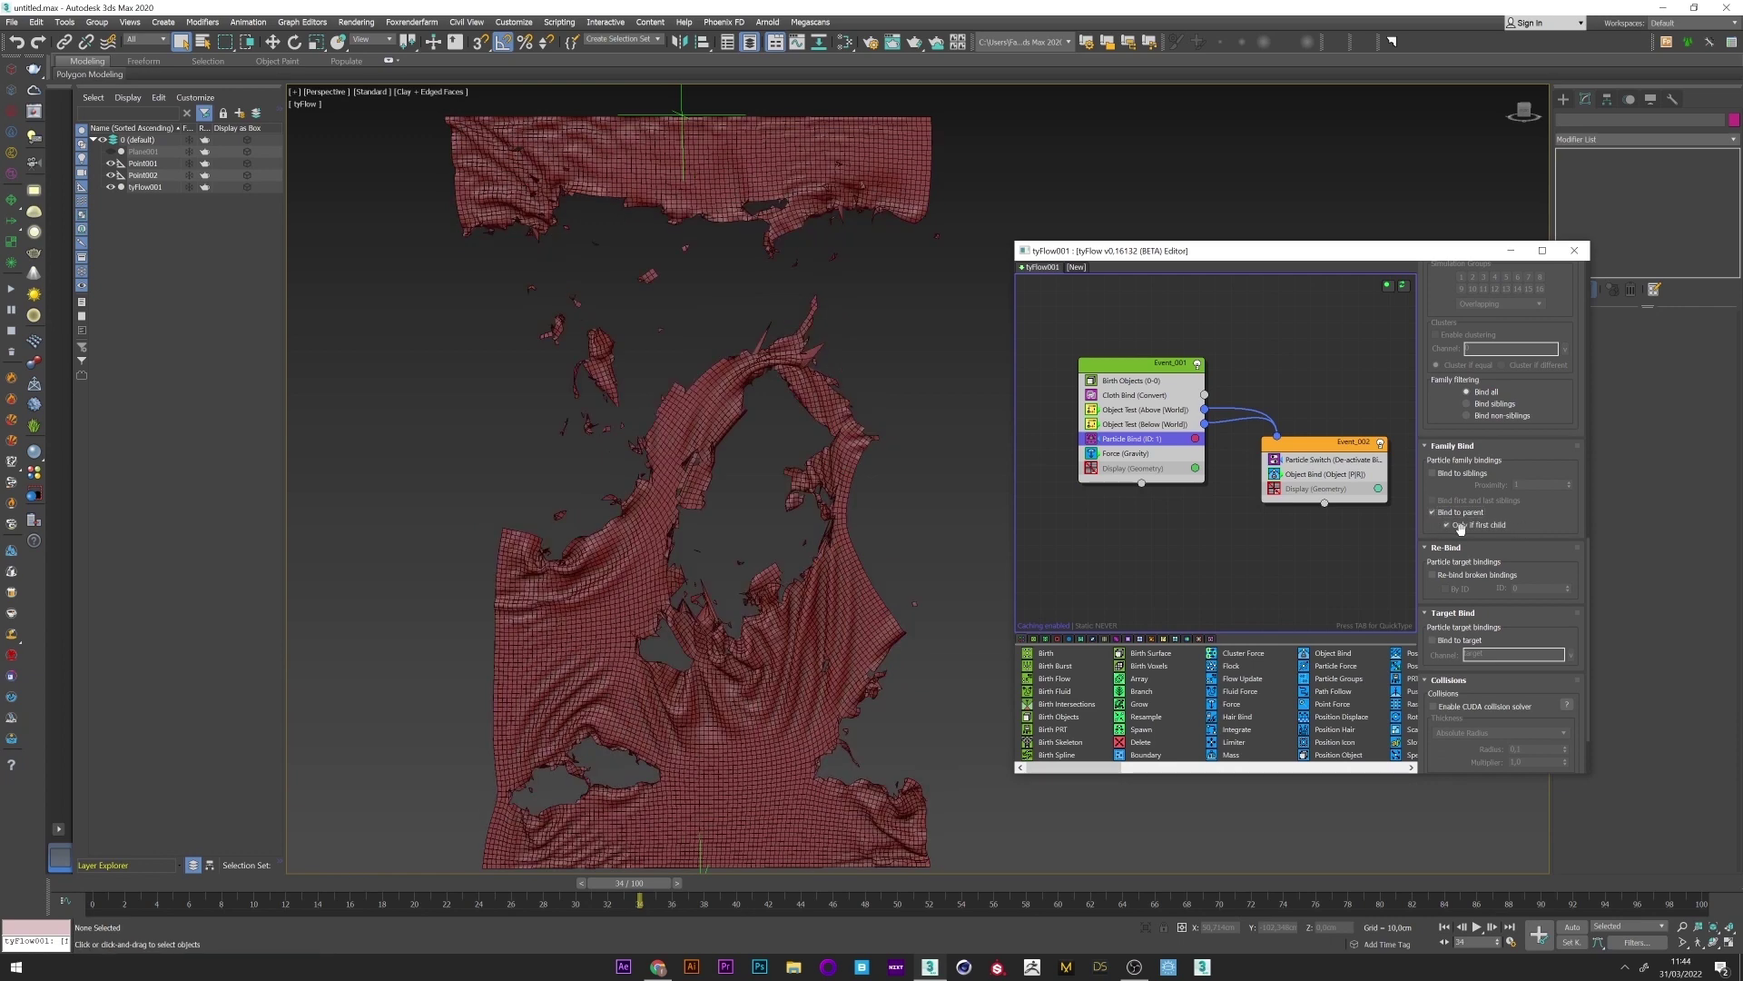
drag(1588, 584, 1565, 296)
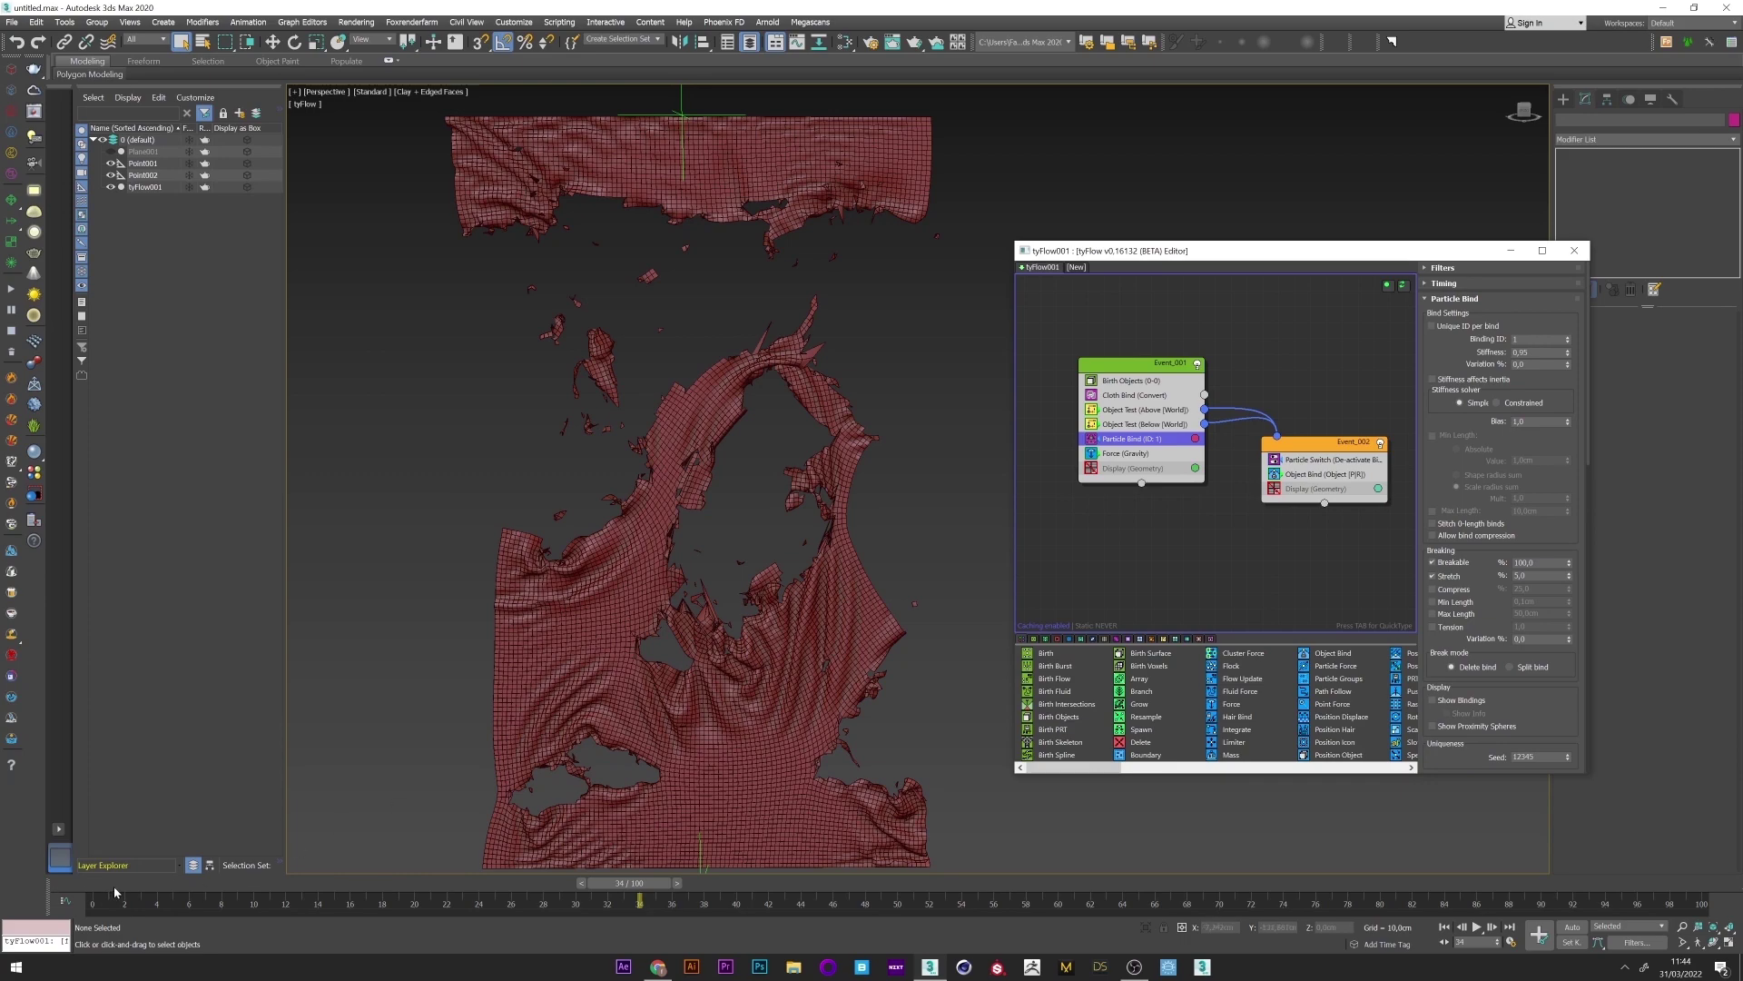
drag(115, 892, 579, 845)
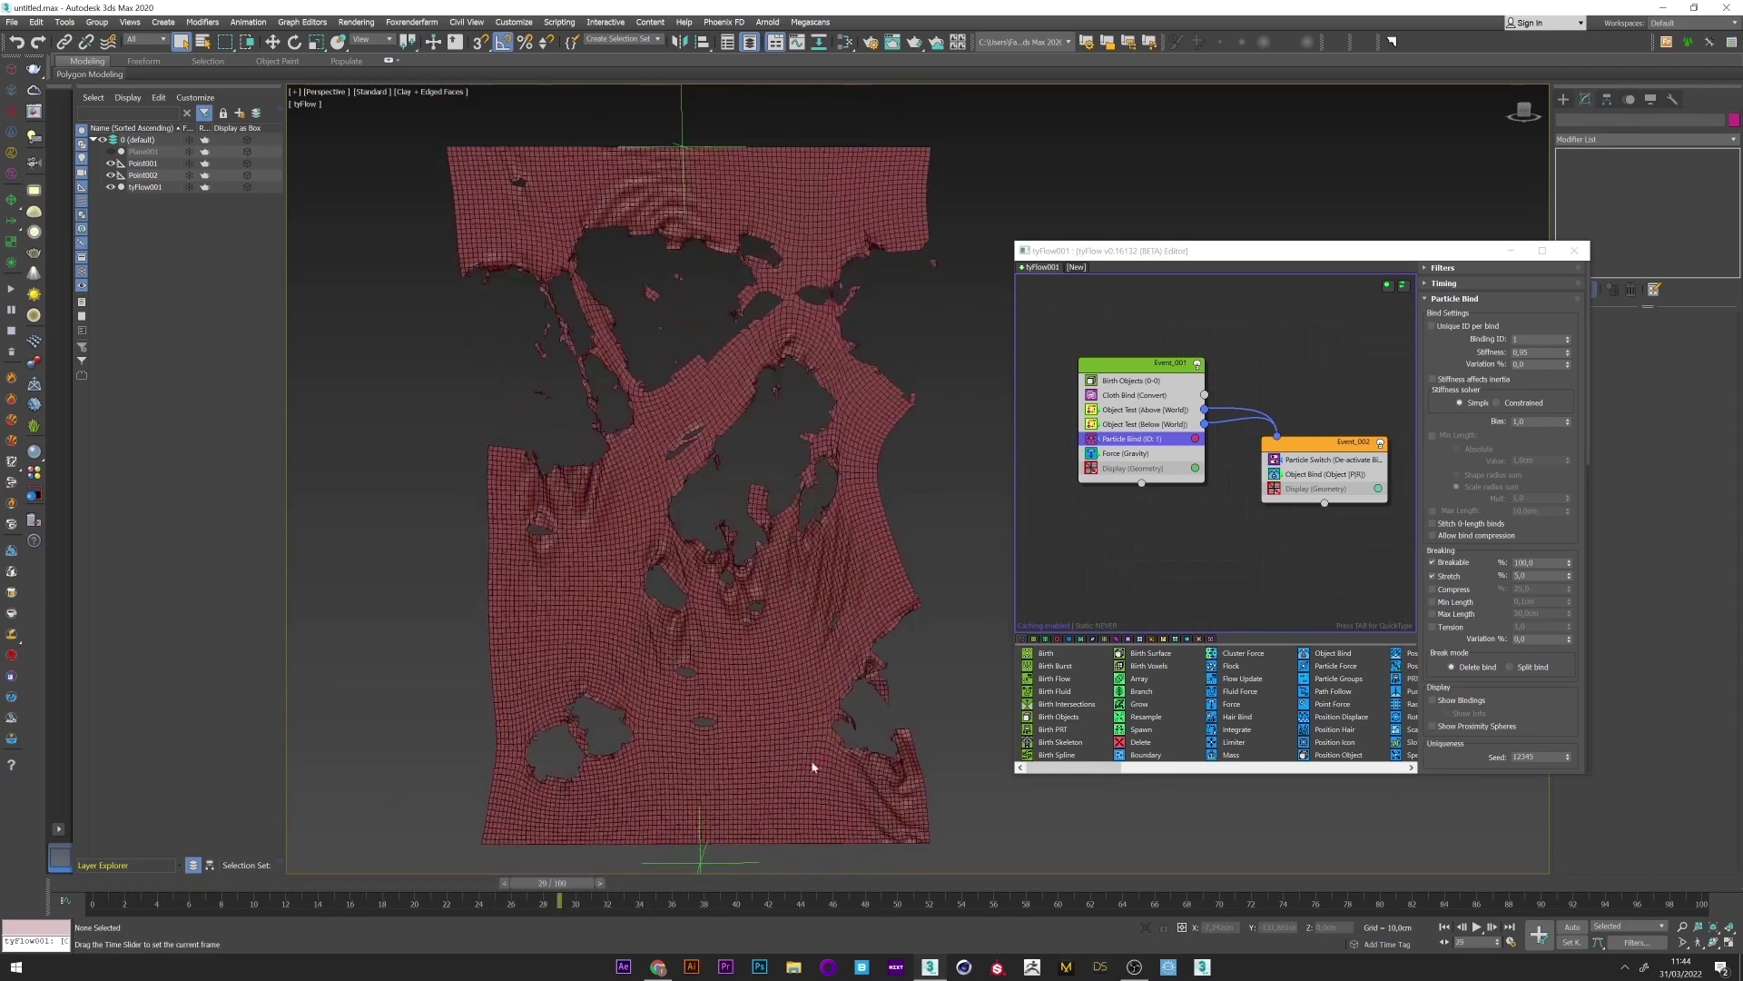
- Set Particle Bind's stretch breaking limit to 500% and replay the cloth tearing up to frame 54
click(1535, 576)
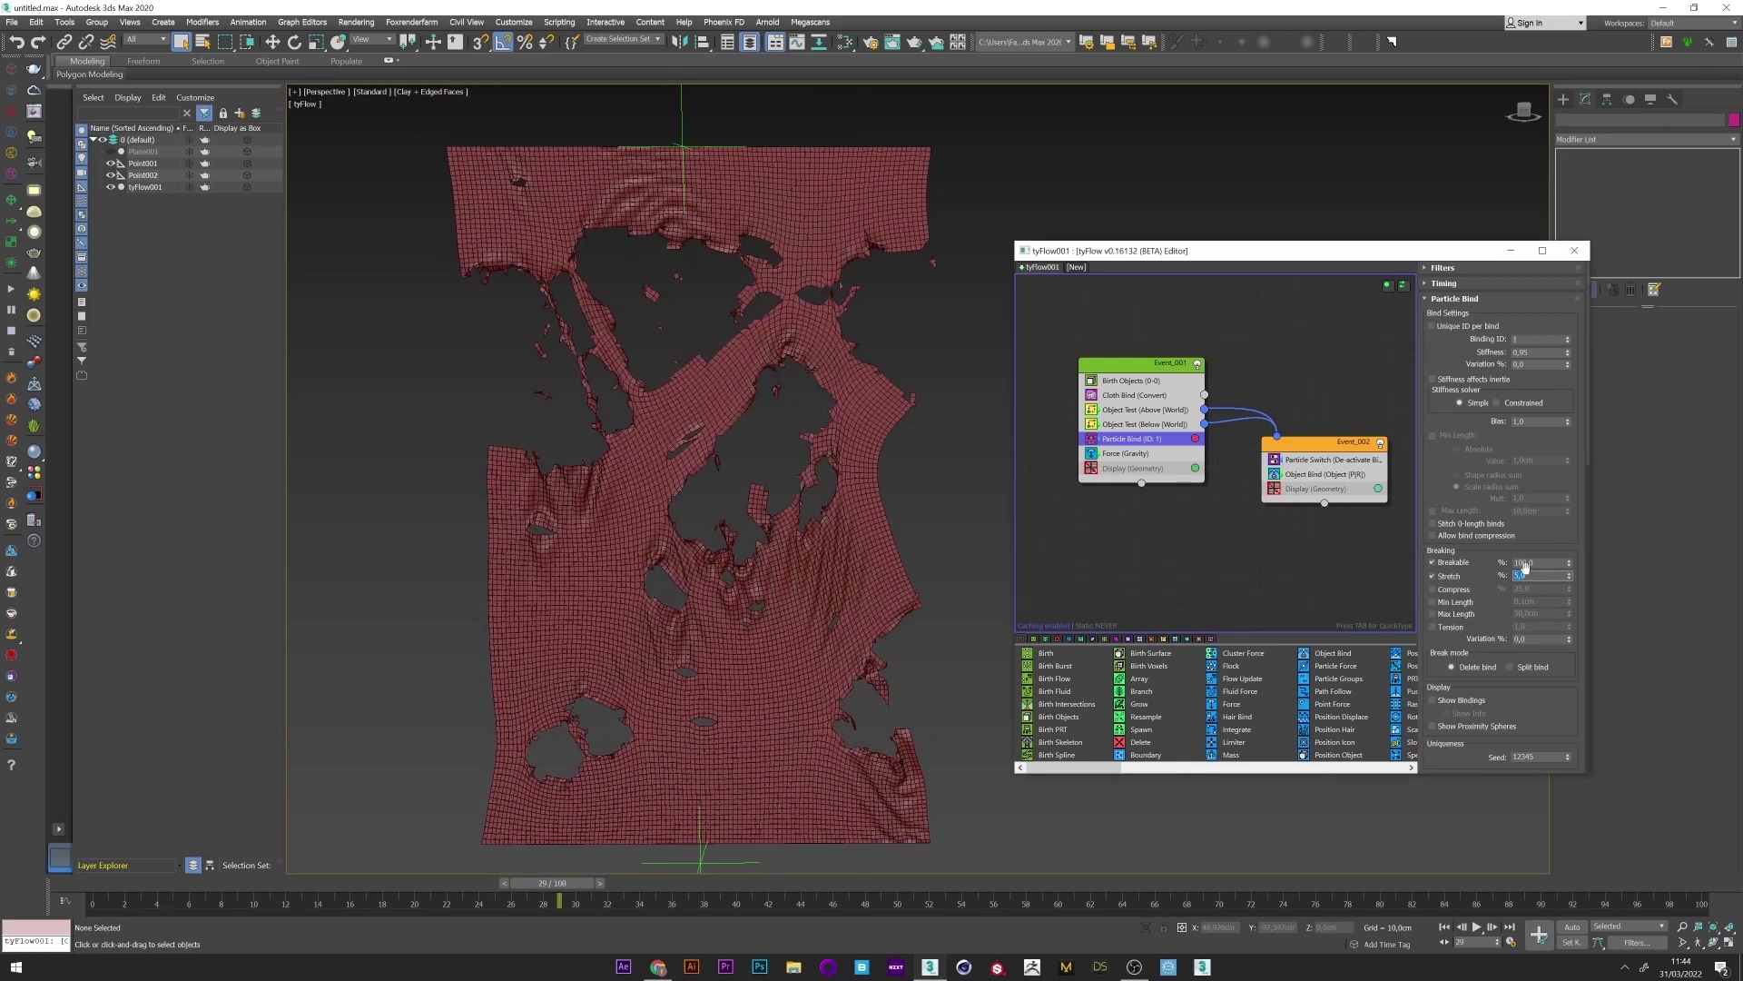
key(Return)
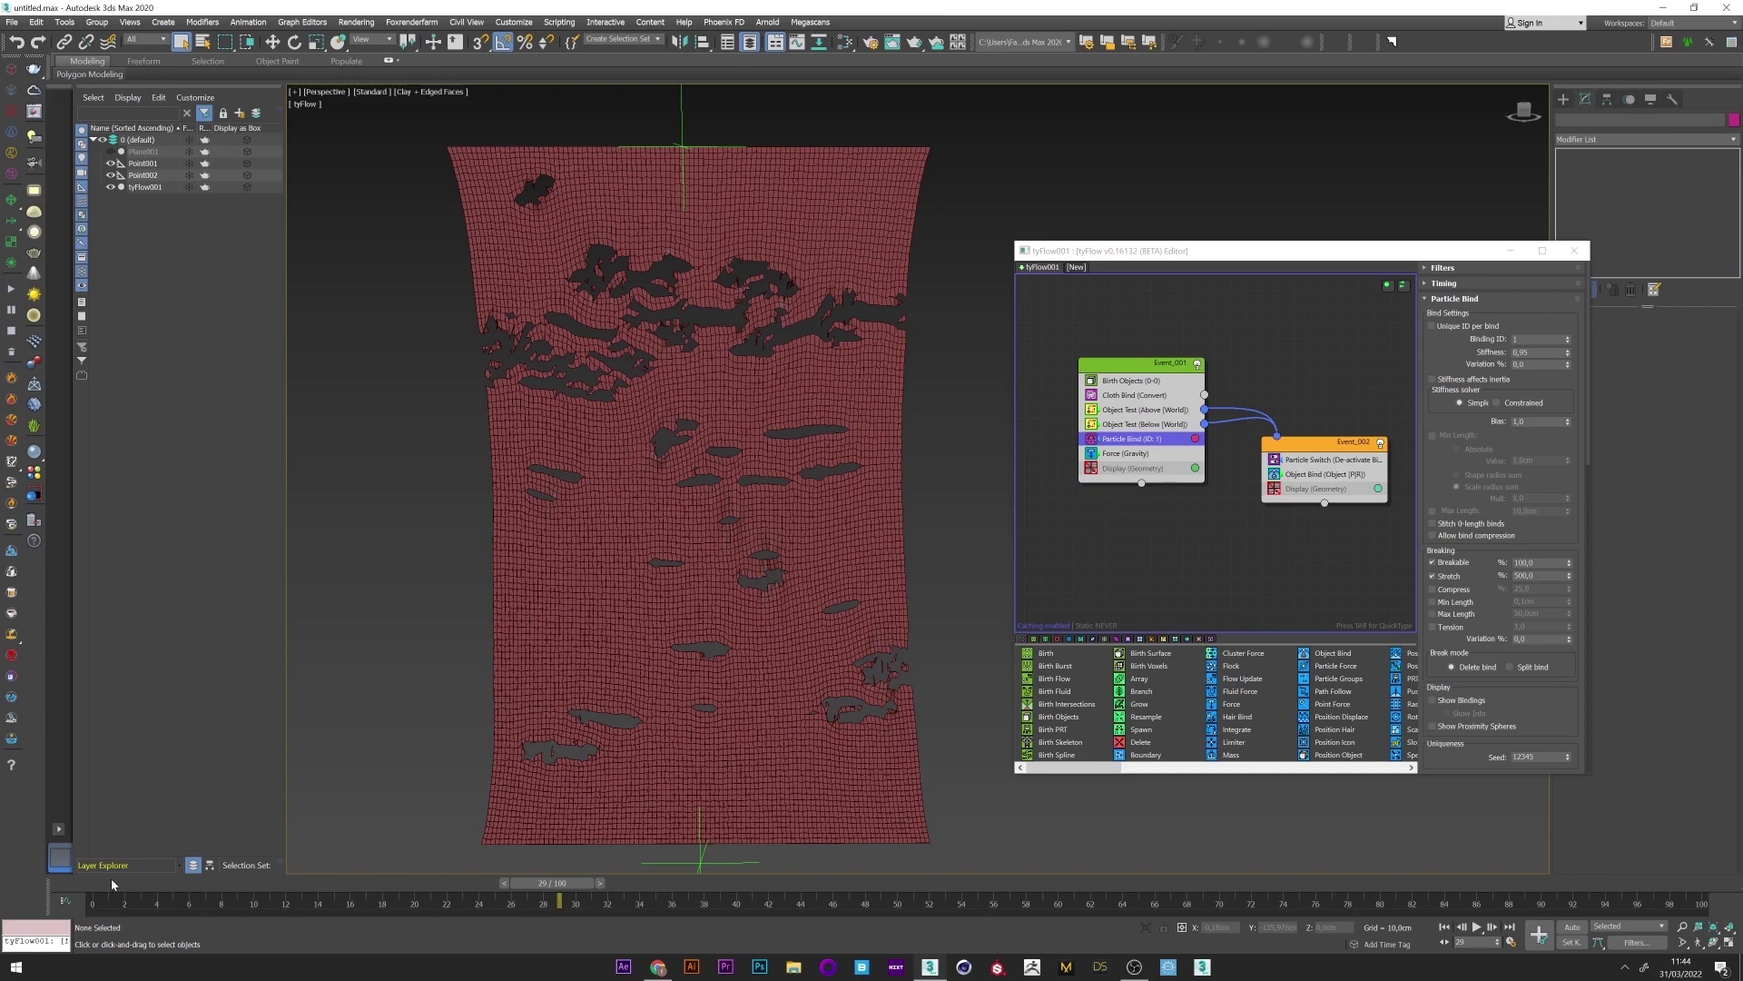
drag(115, 885, 954, 848)
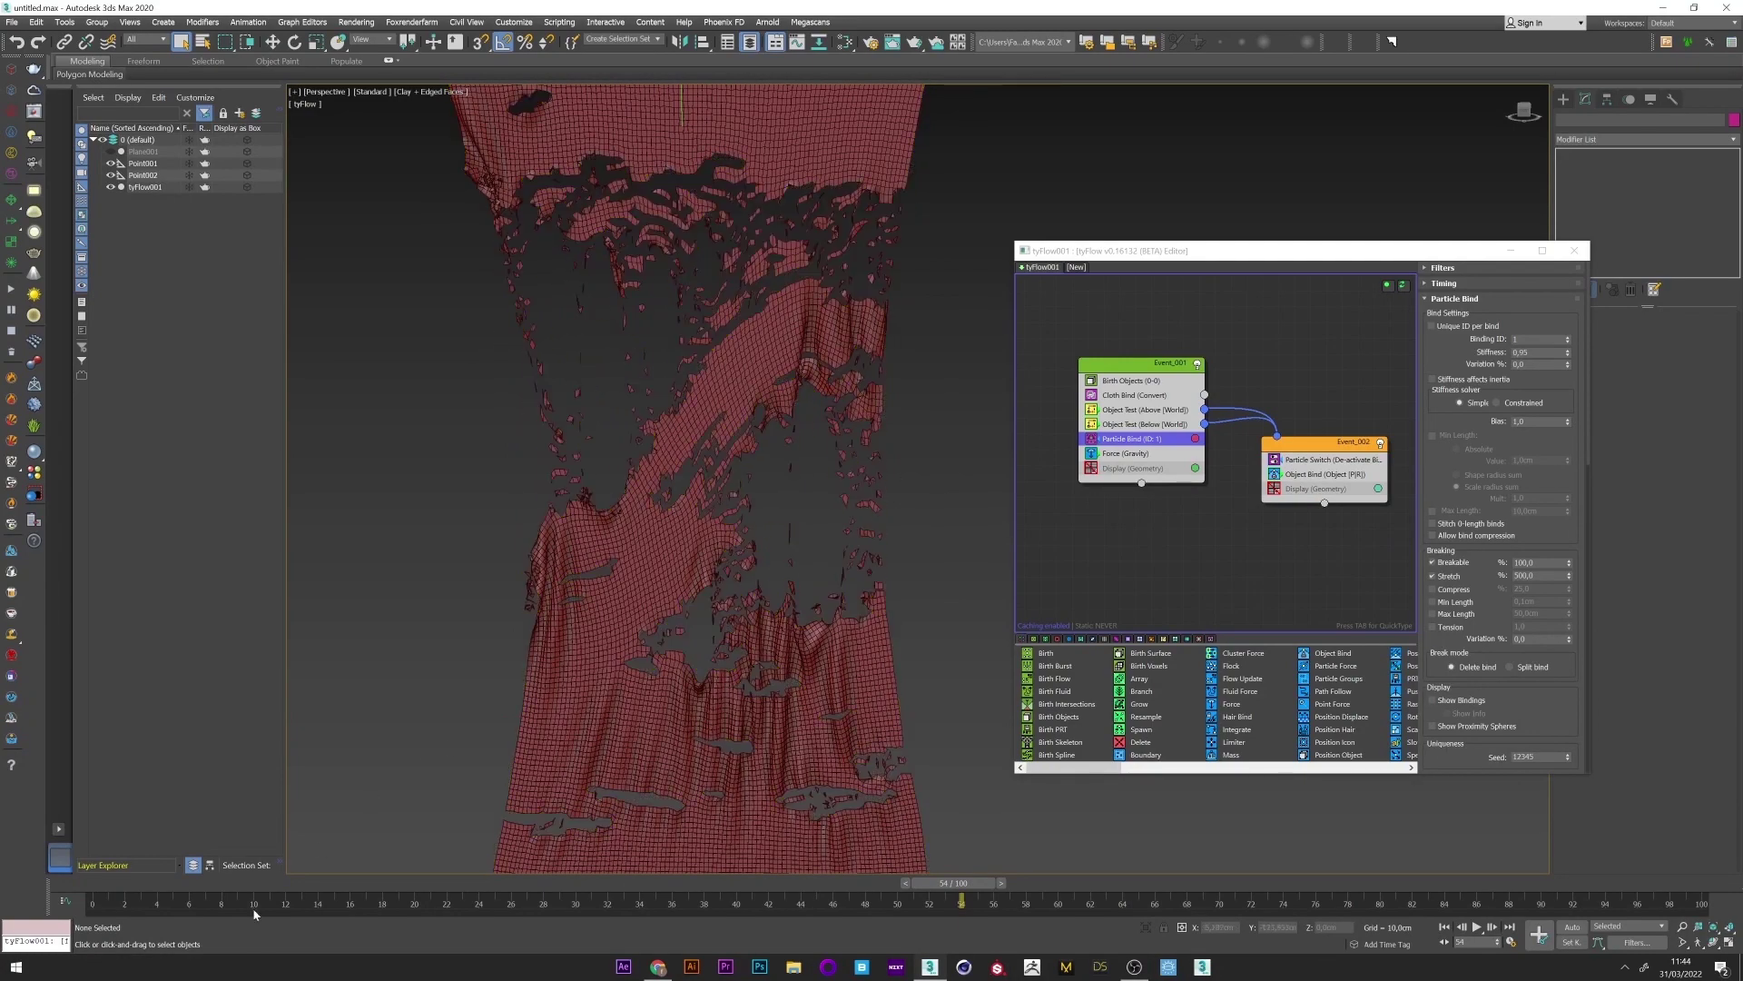
drag(954, 882, 829, 836)
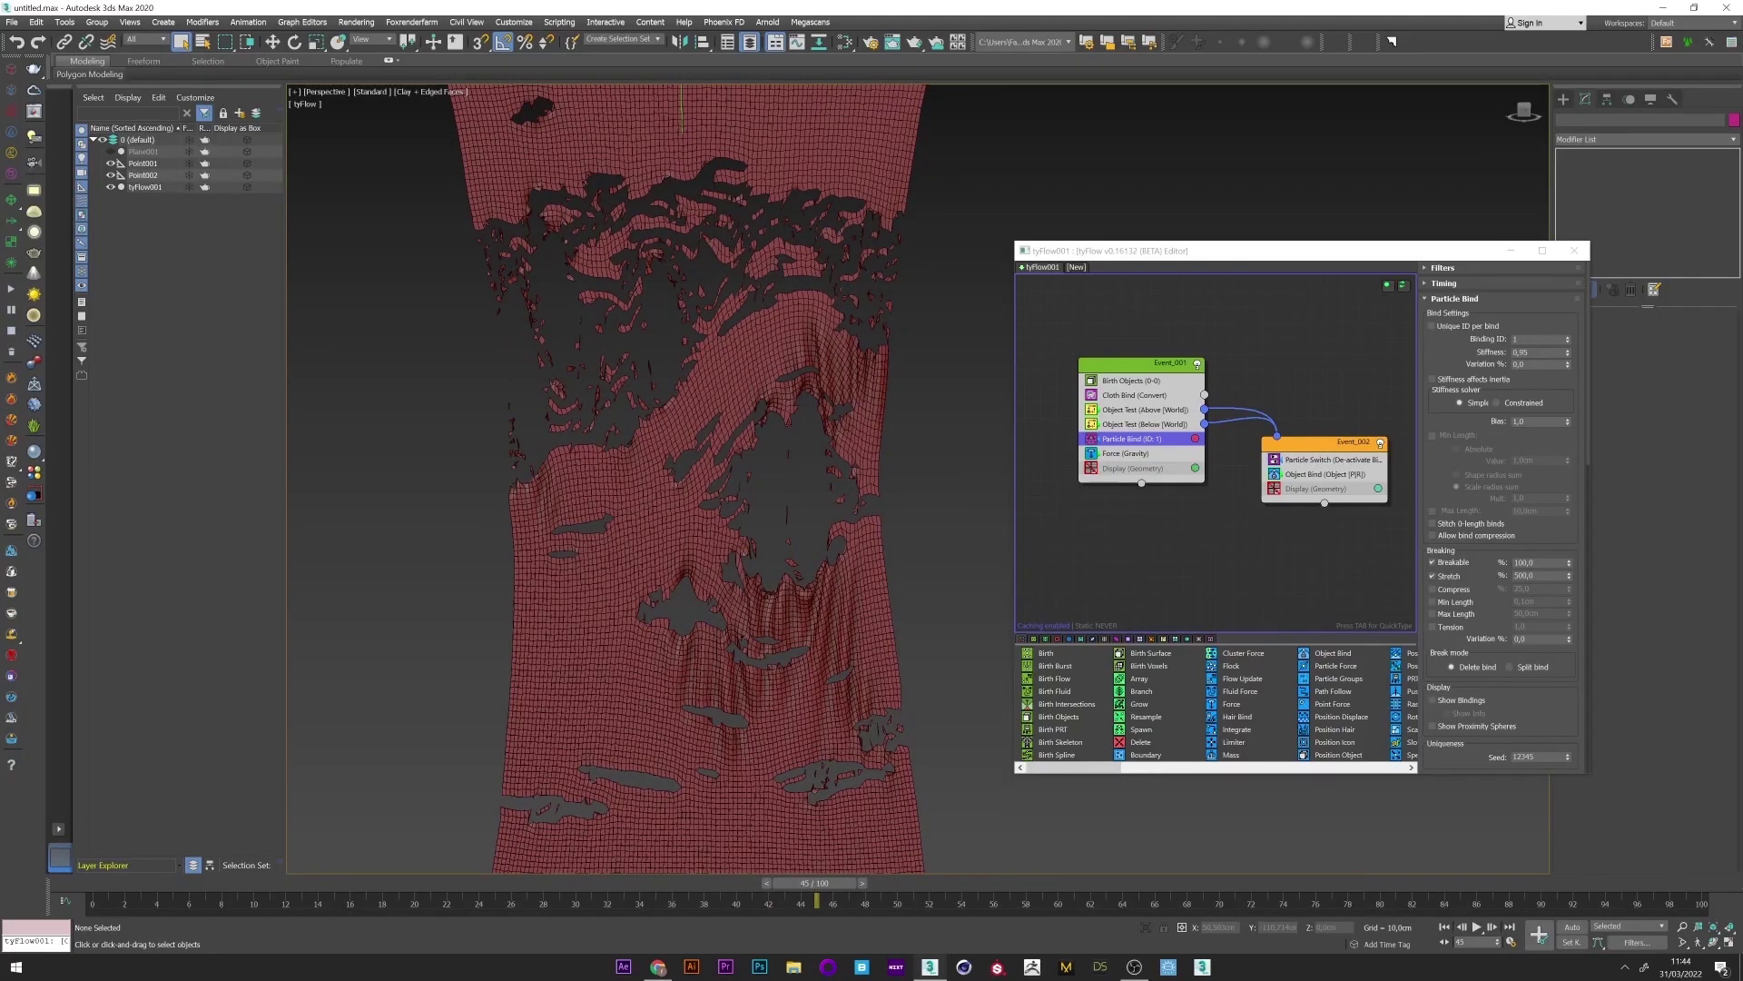
- Set Particle Bind's stiffness solver bias to 0.5 and replay the tearing beyond frame 50
double_click(1534, 421)
text(0,5)
key(Return)
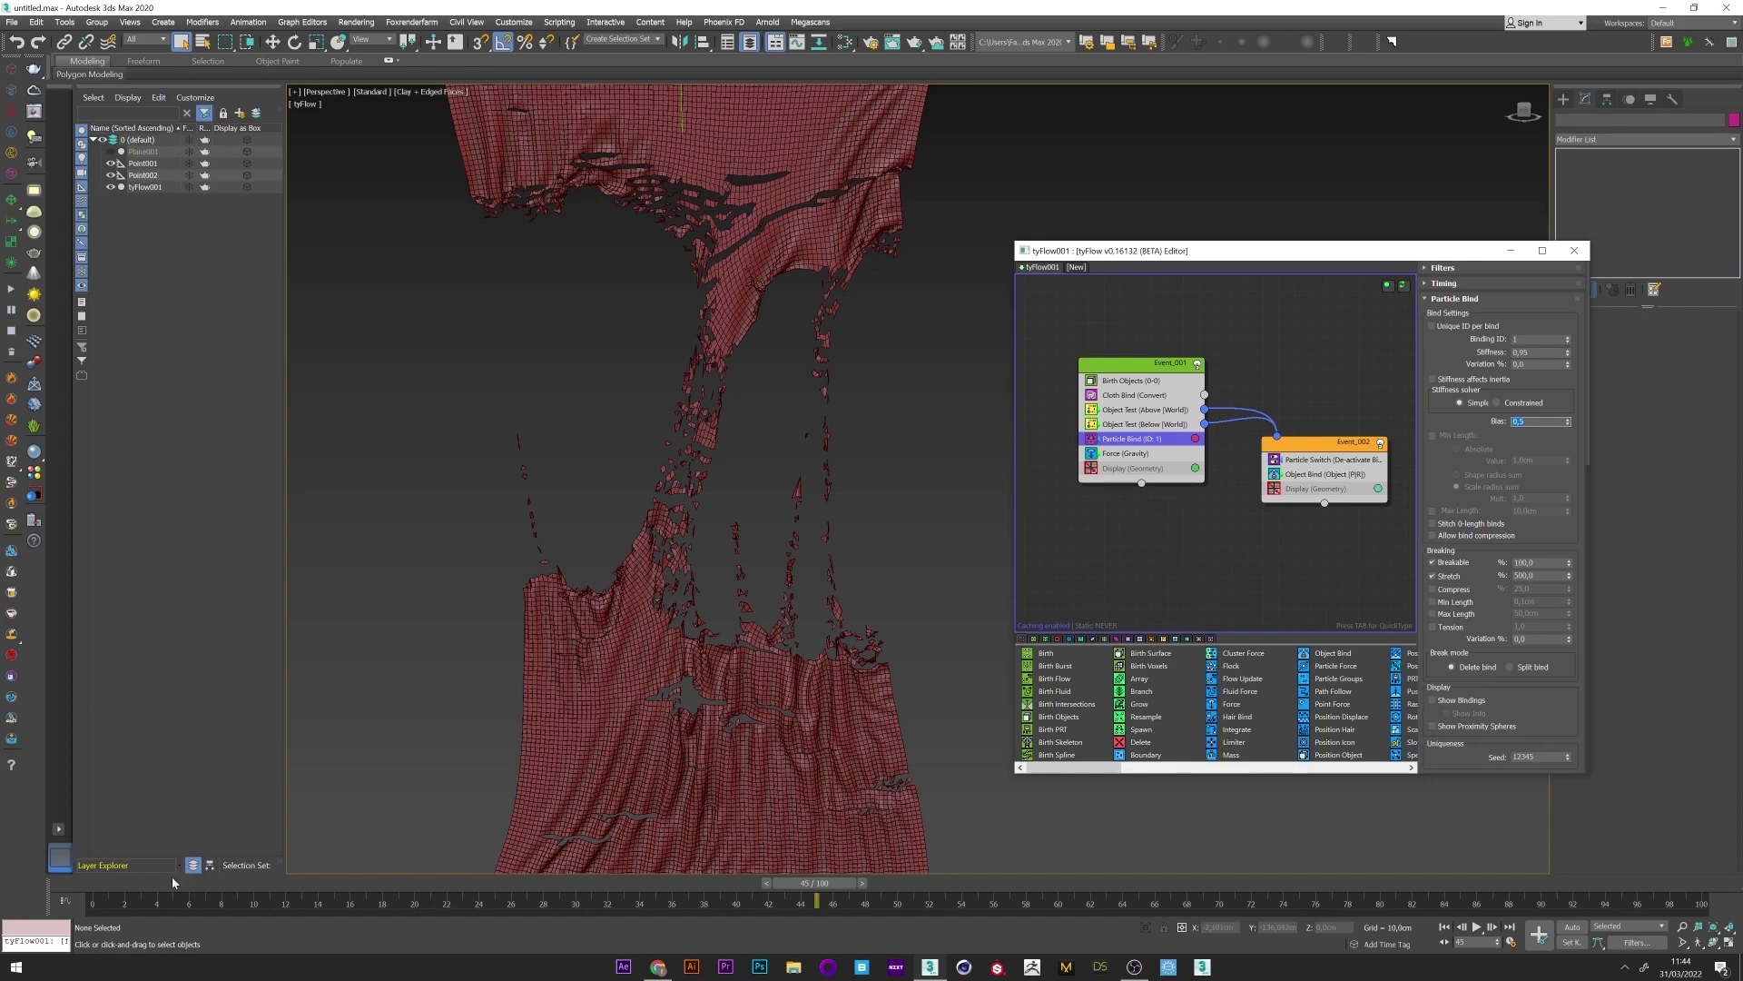
drag(173, 881, 908, 882)
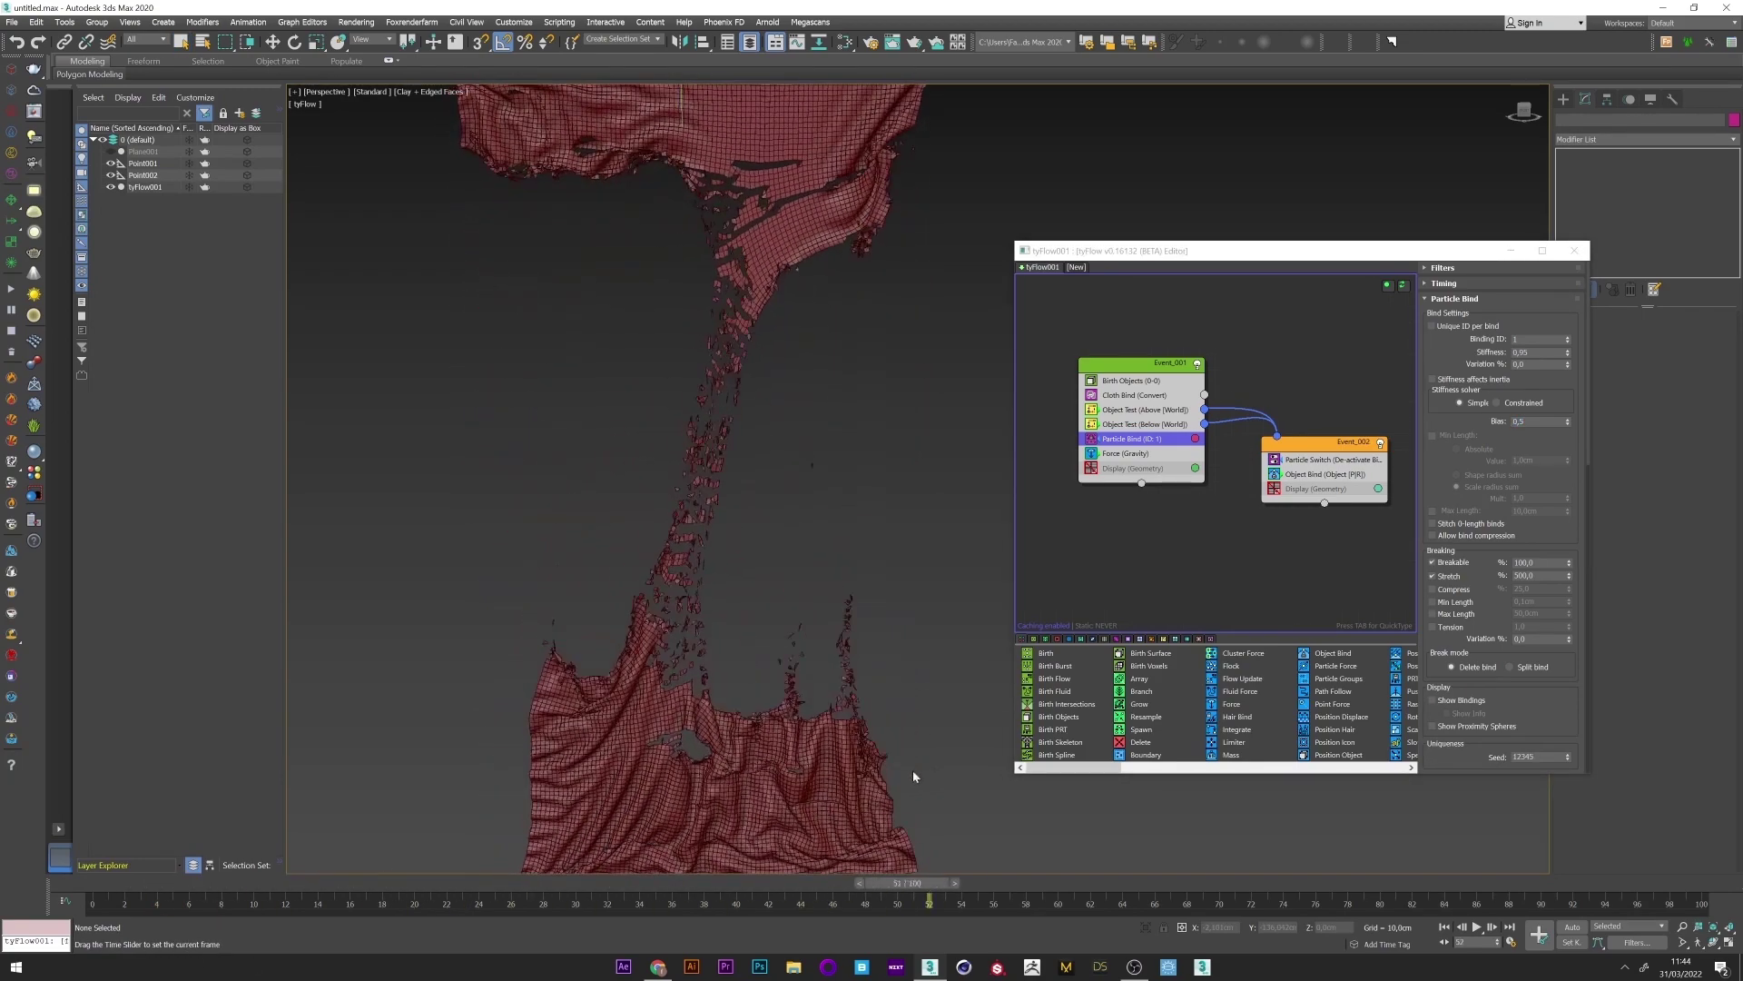
drag(914, 777, 762, 767)
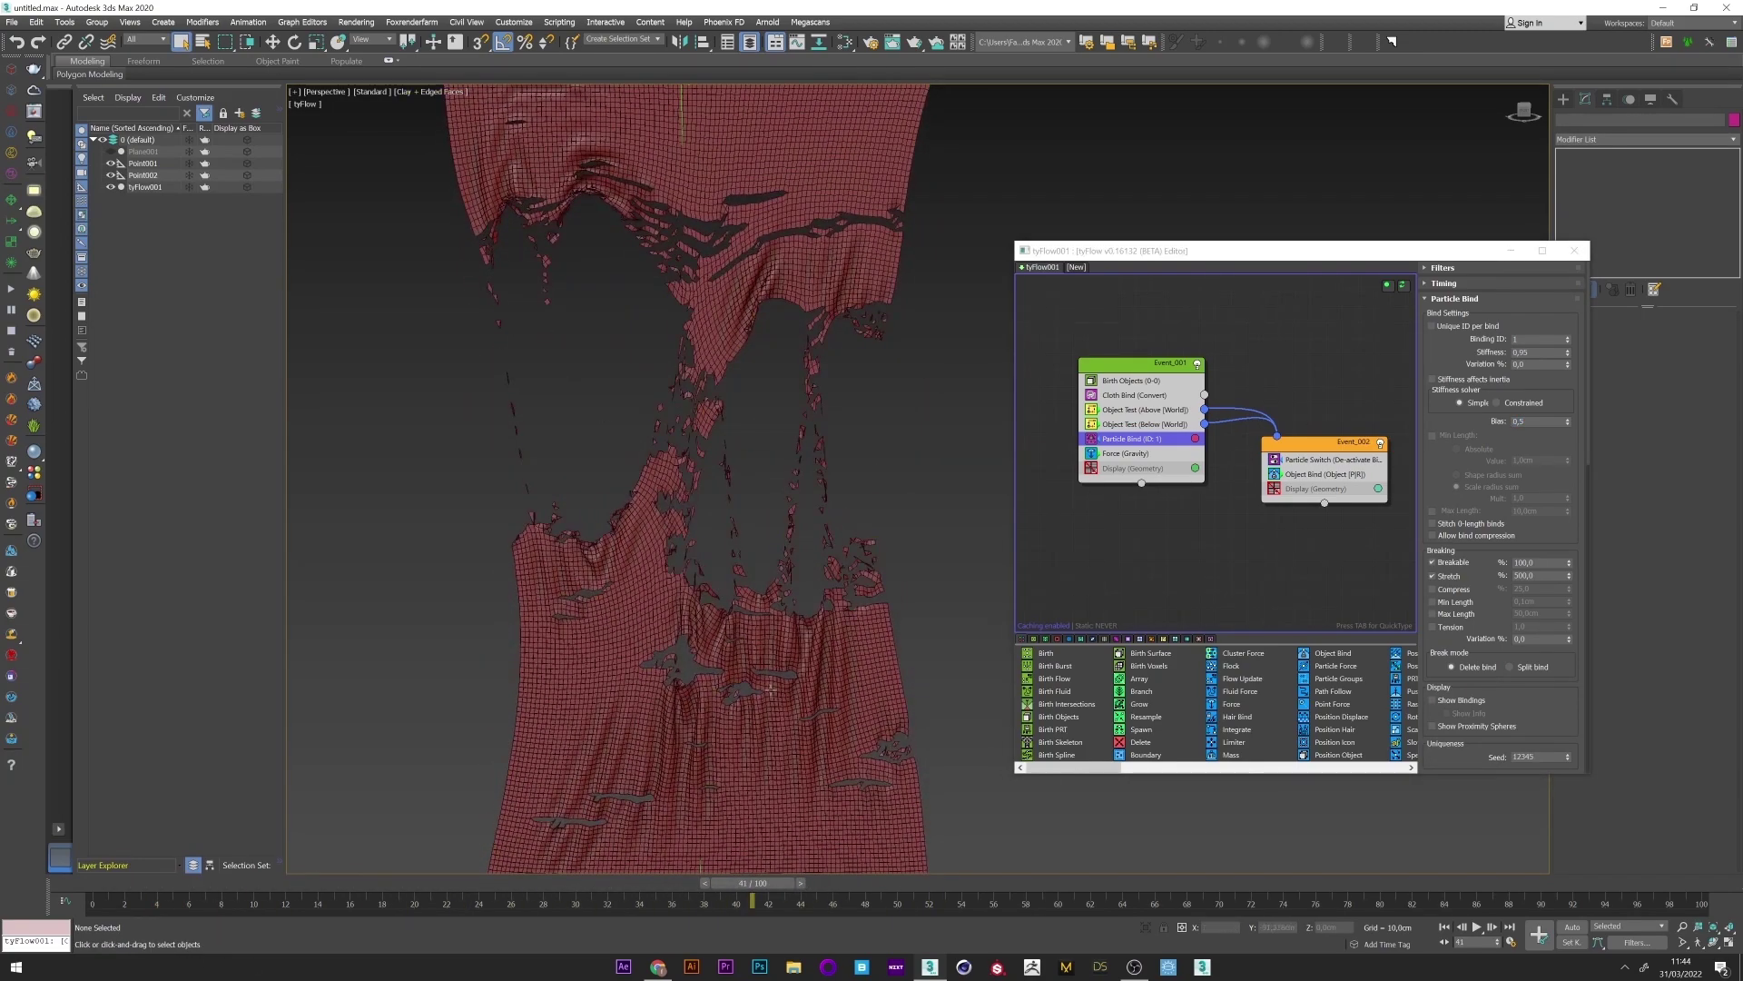
drag(765, 883, 850, 758)
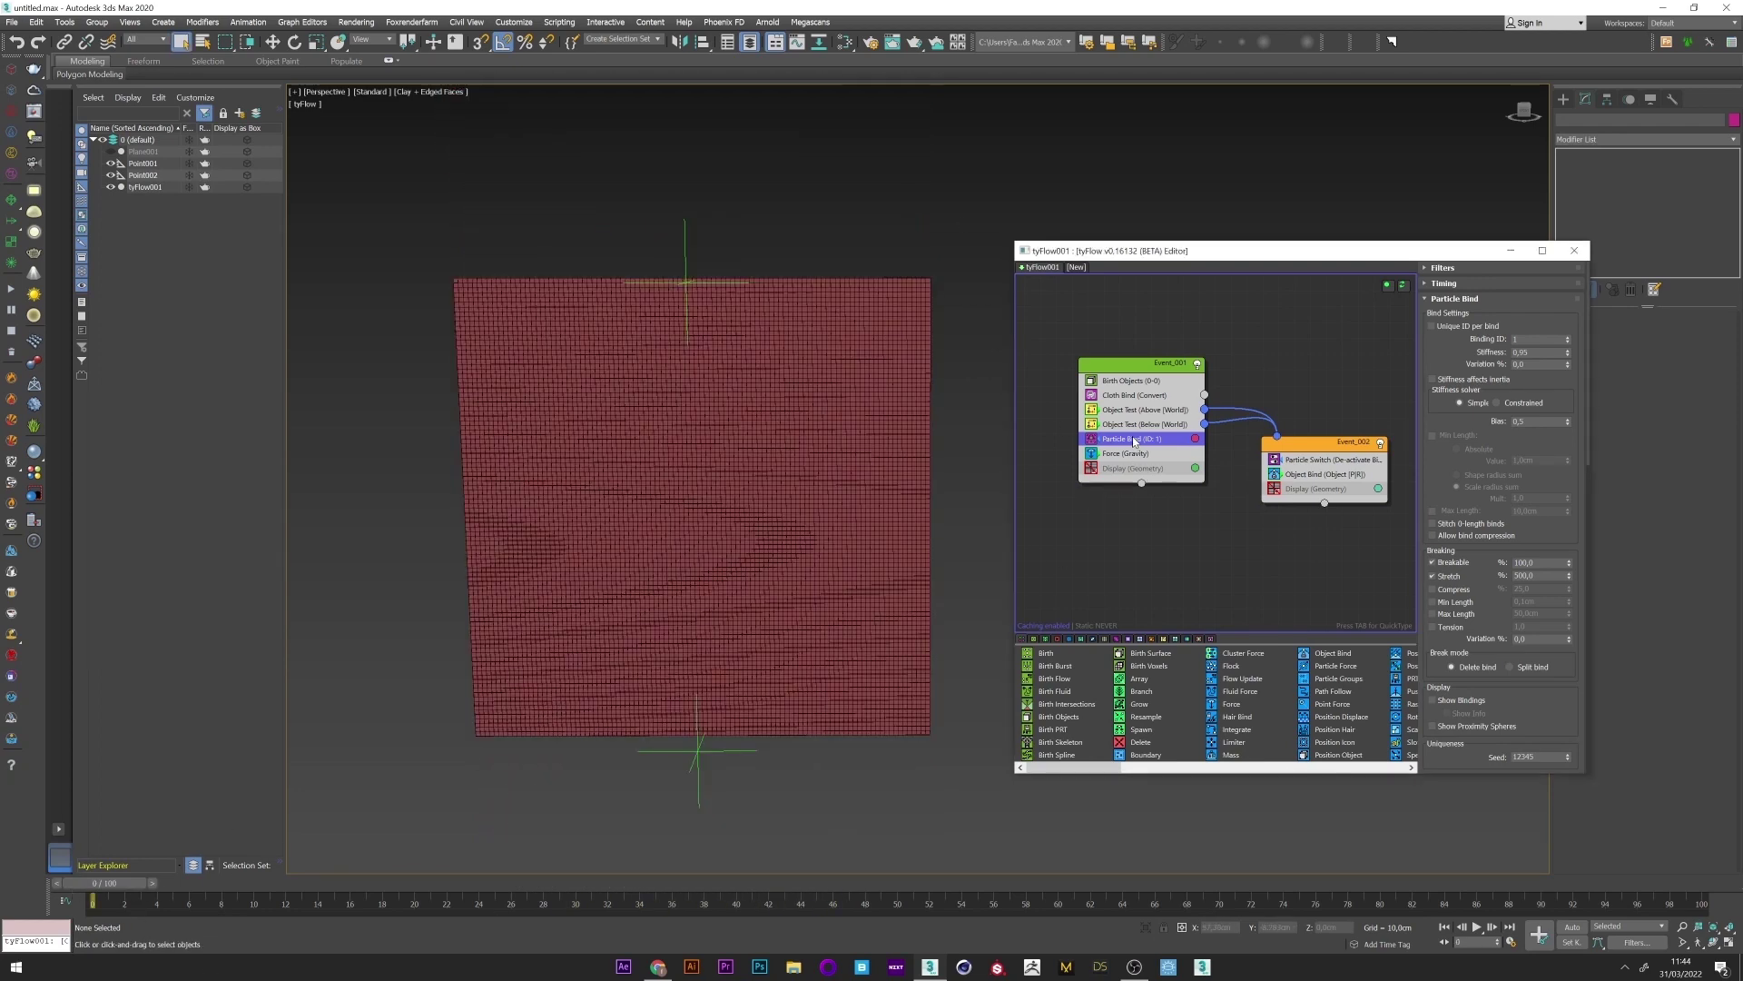
- Add a Resample operator between Particle Bind and Force in Event_001, interpolating parent/children instead of siblings
key(Tab)
text(re)
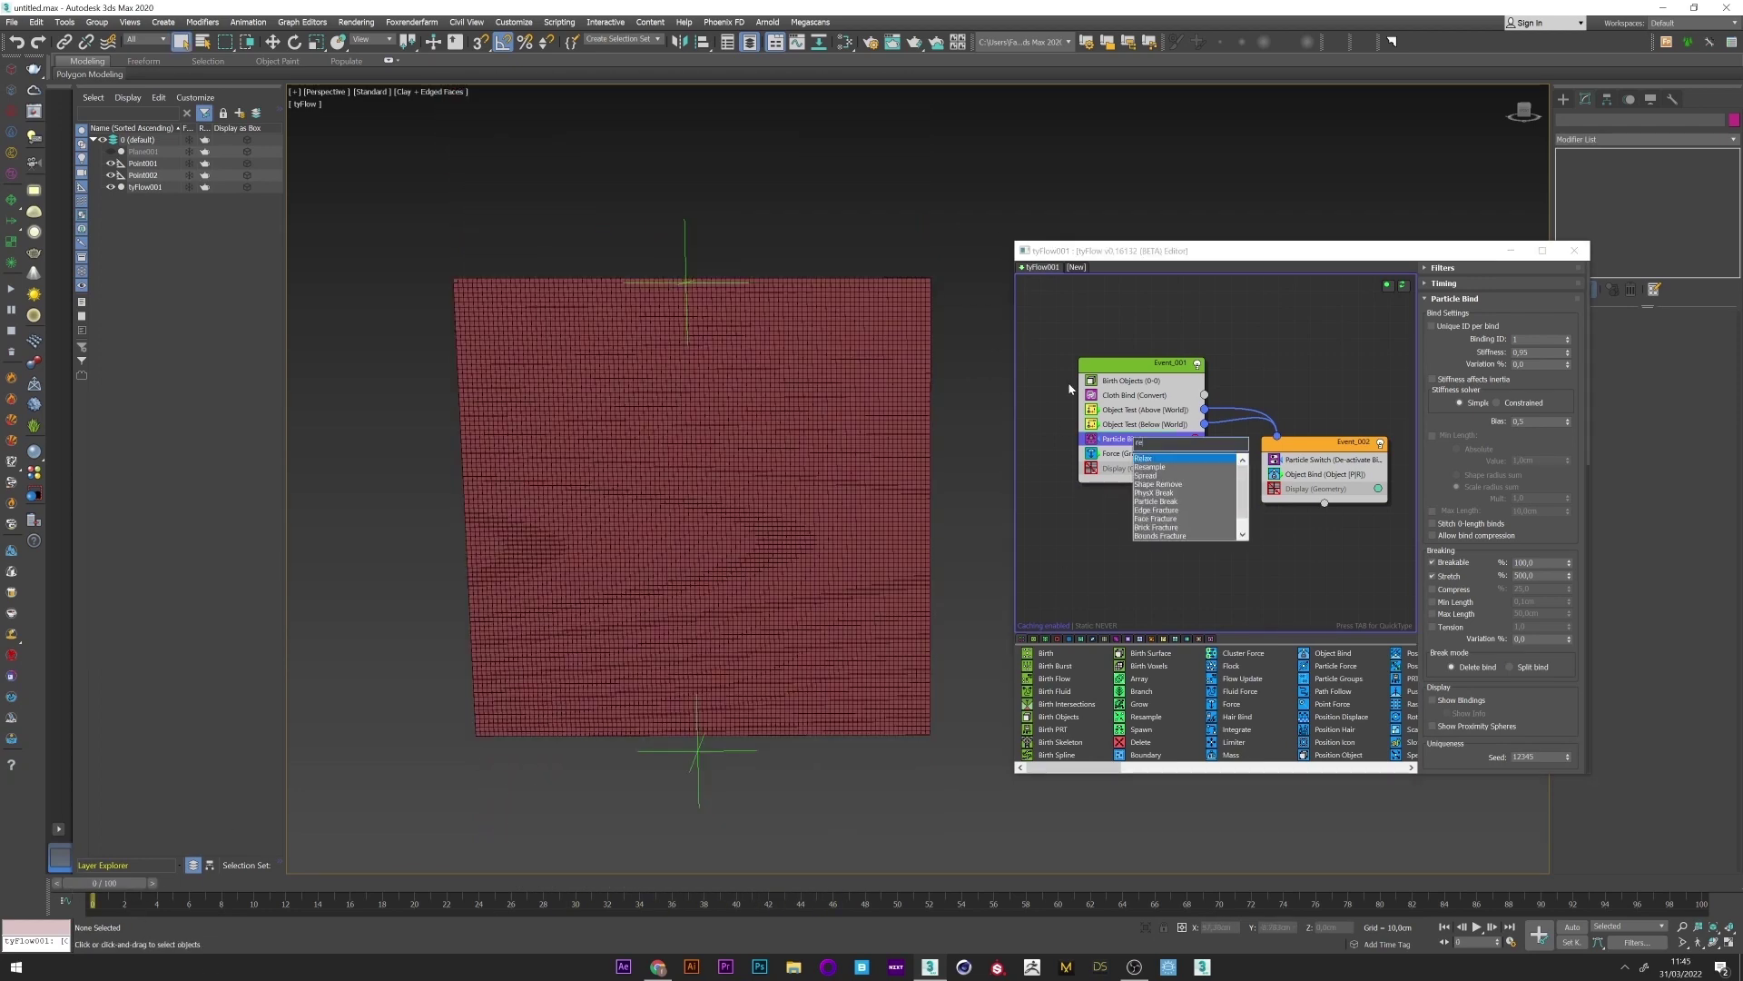
click(1151, 466)
drag(1130, 460, 1132, 461)
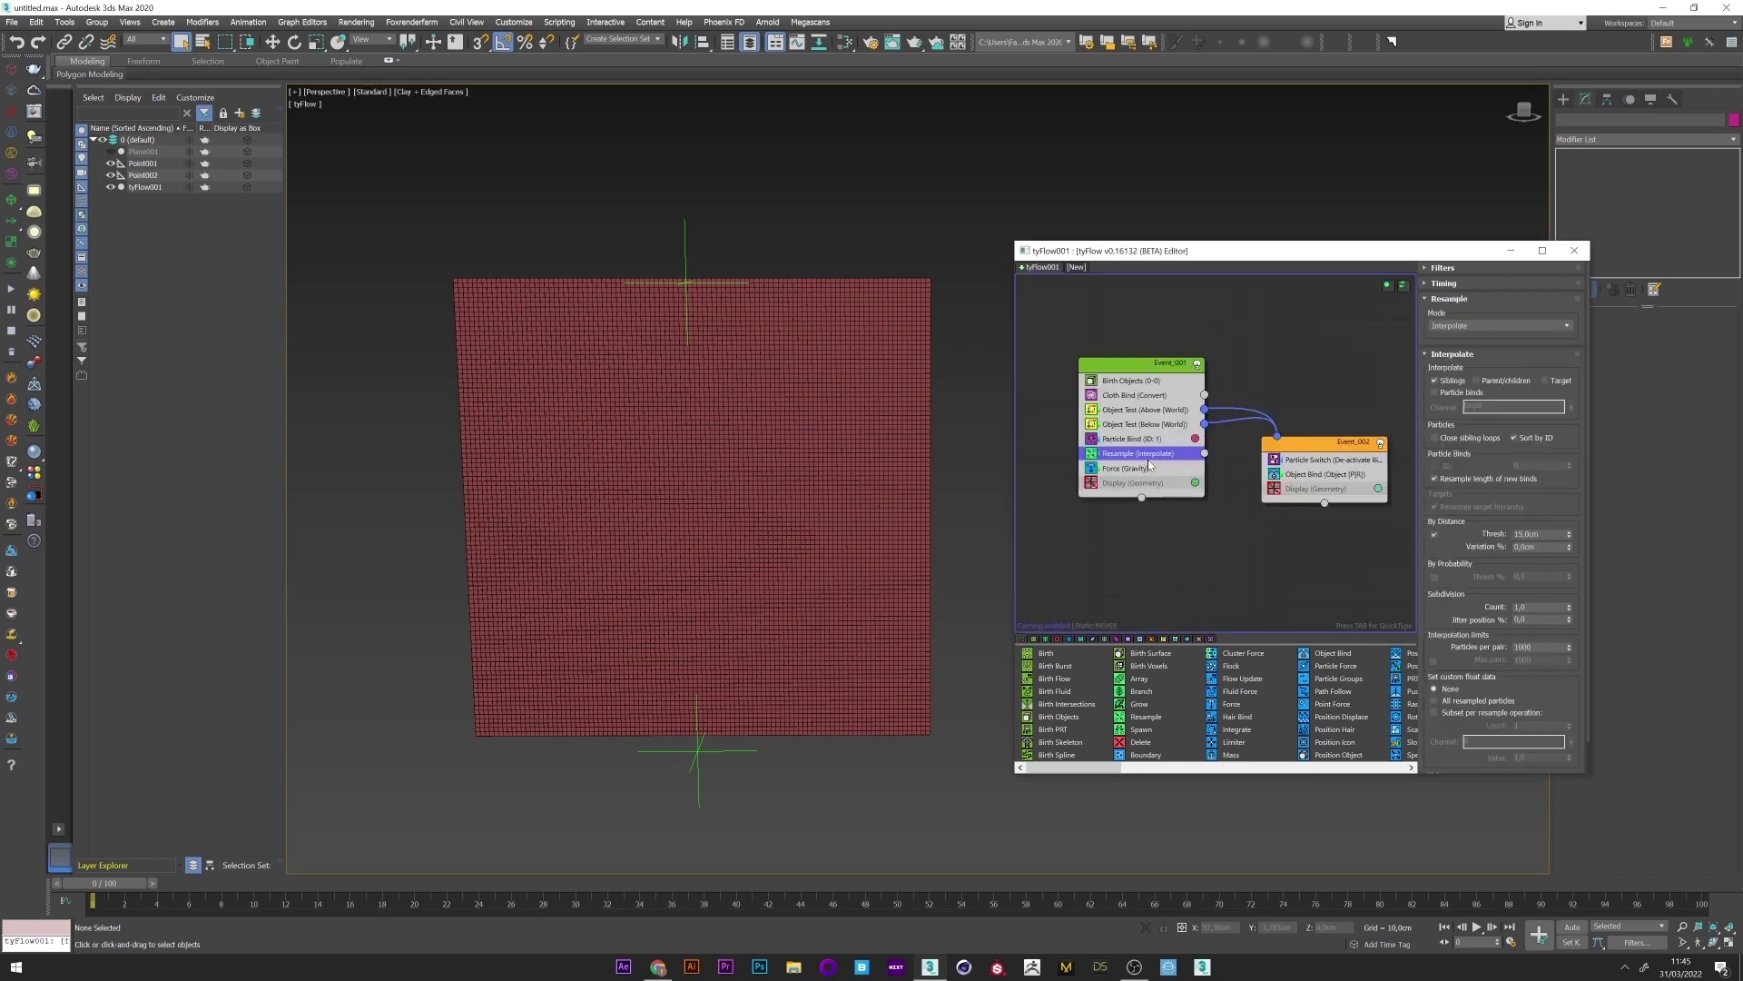
middle_drag(1182, 538, 1149, 537)
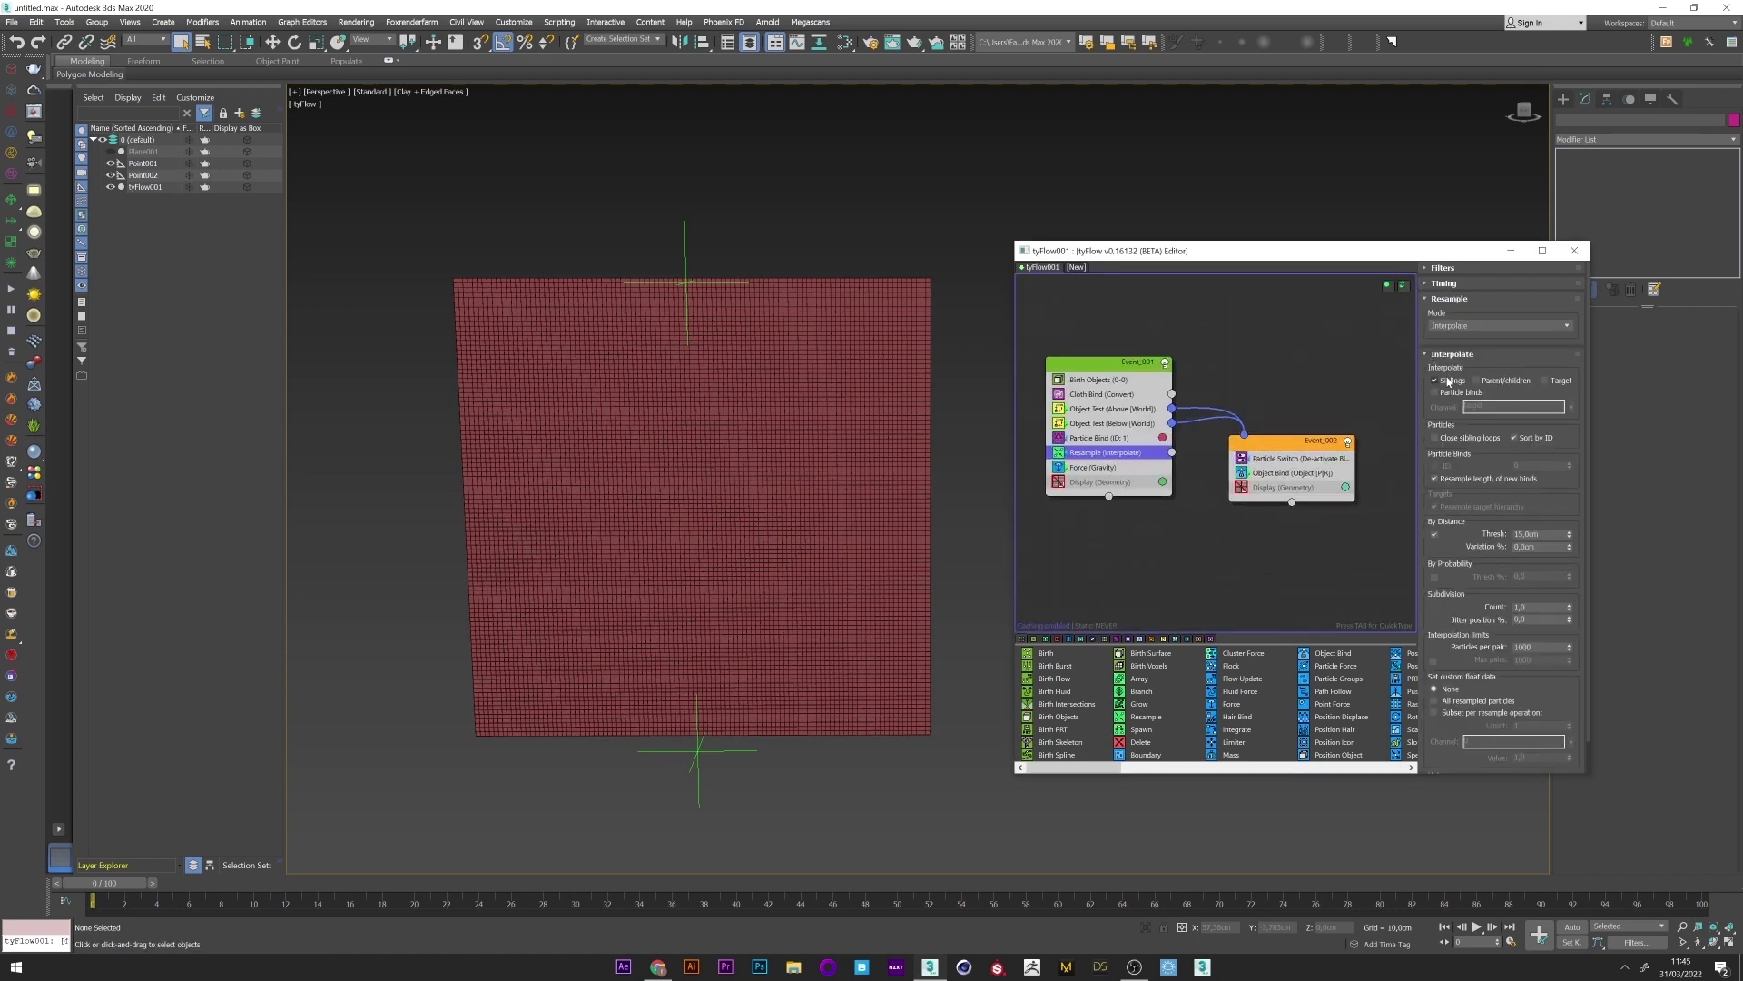
click(1489, 382)
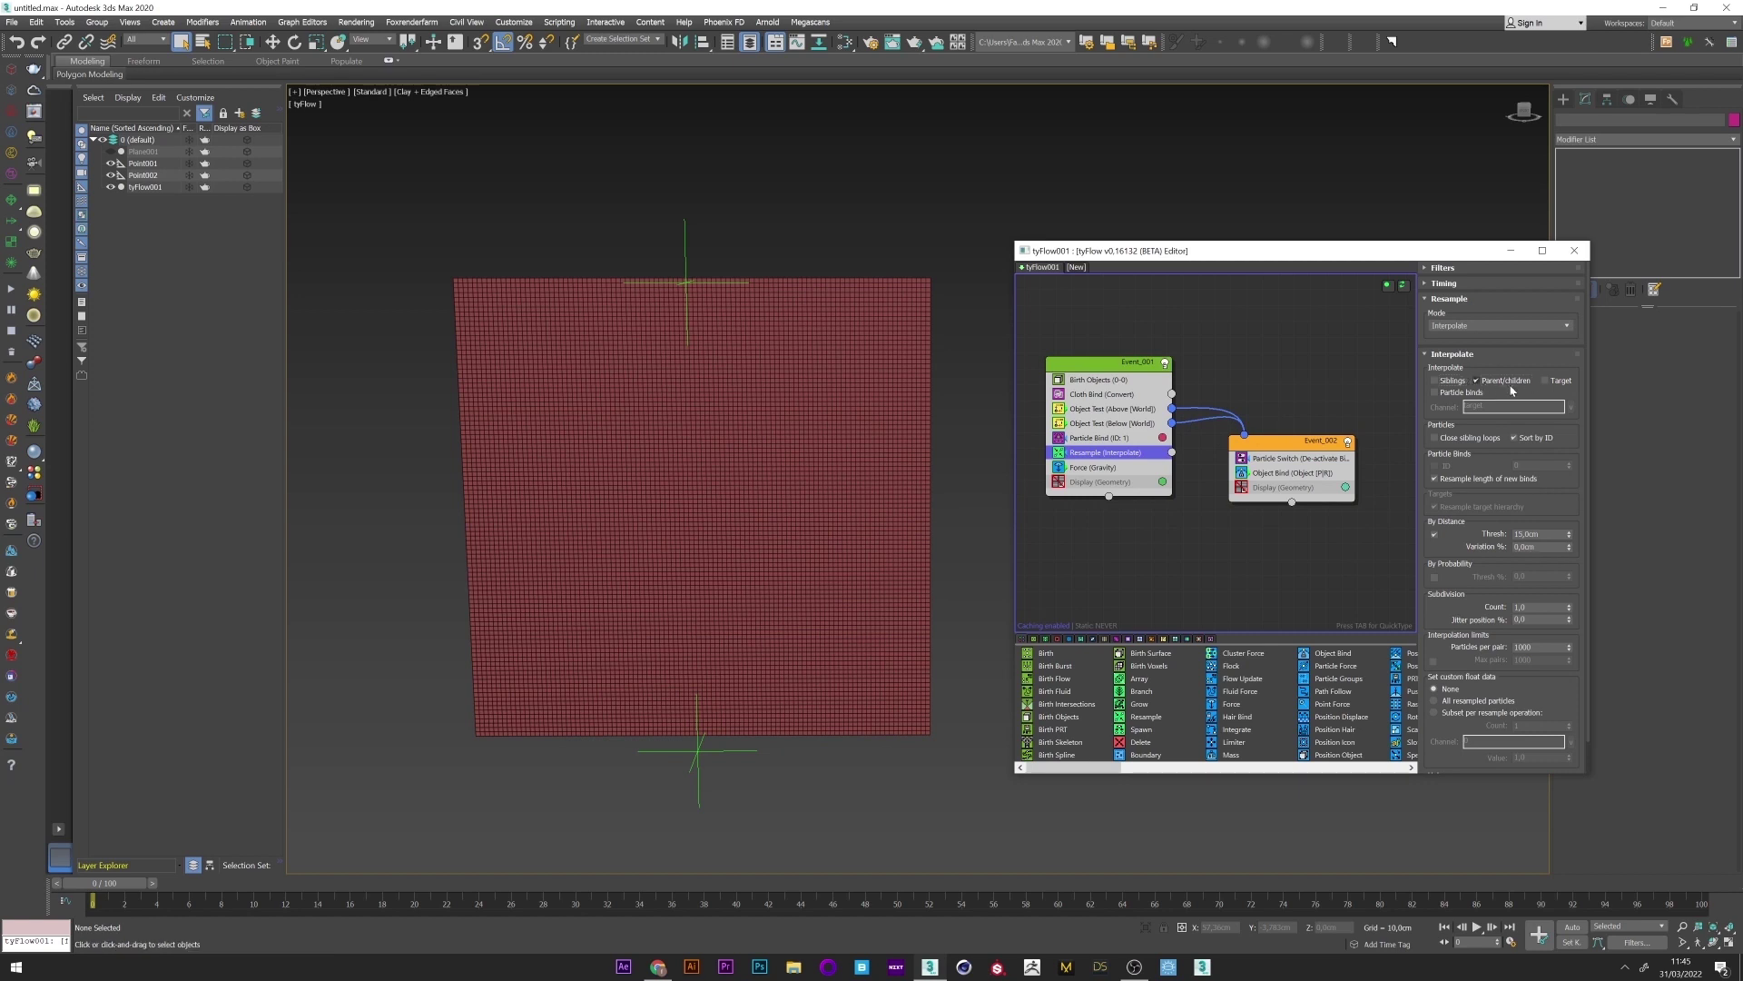
- Create a new event with a Spline Paths operator that uses particle bindings filtered by ID 1
click(1206, 577)
key(Tab)
text(spl)
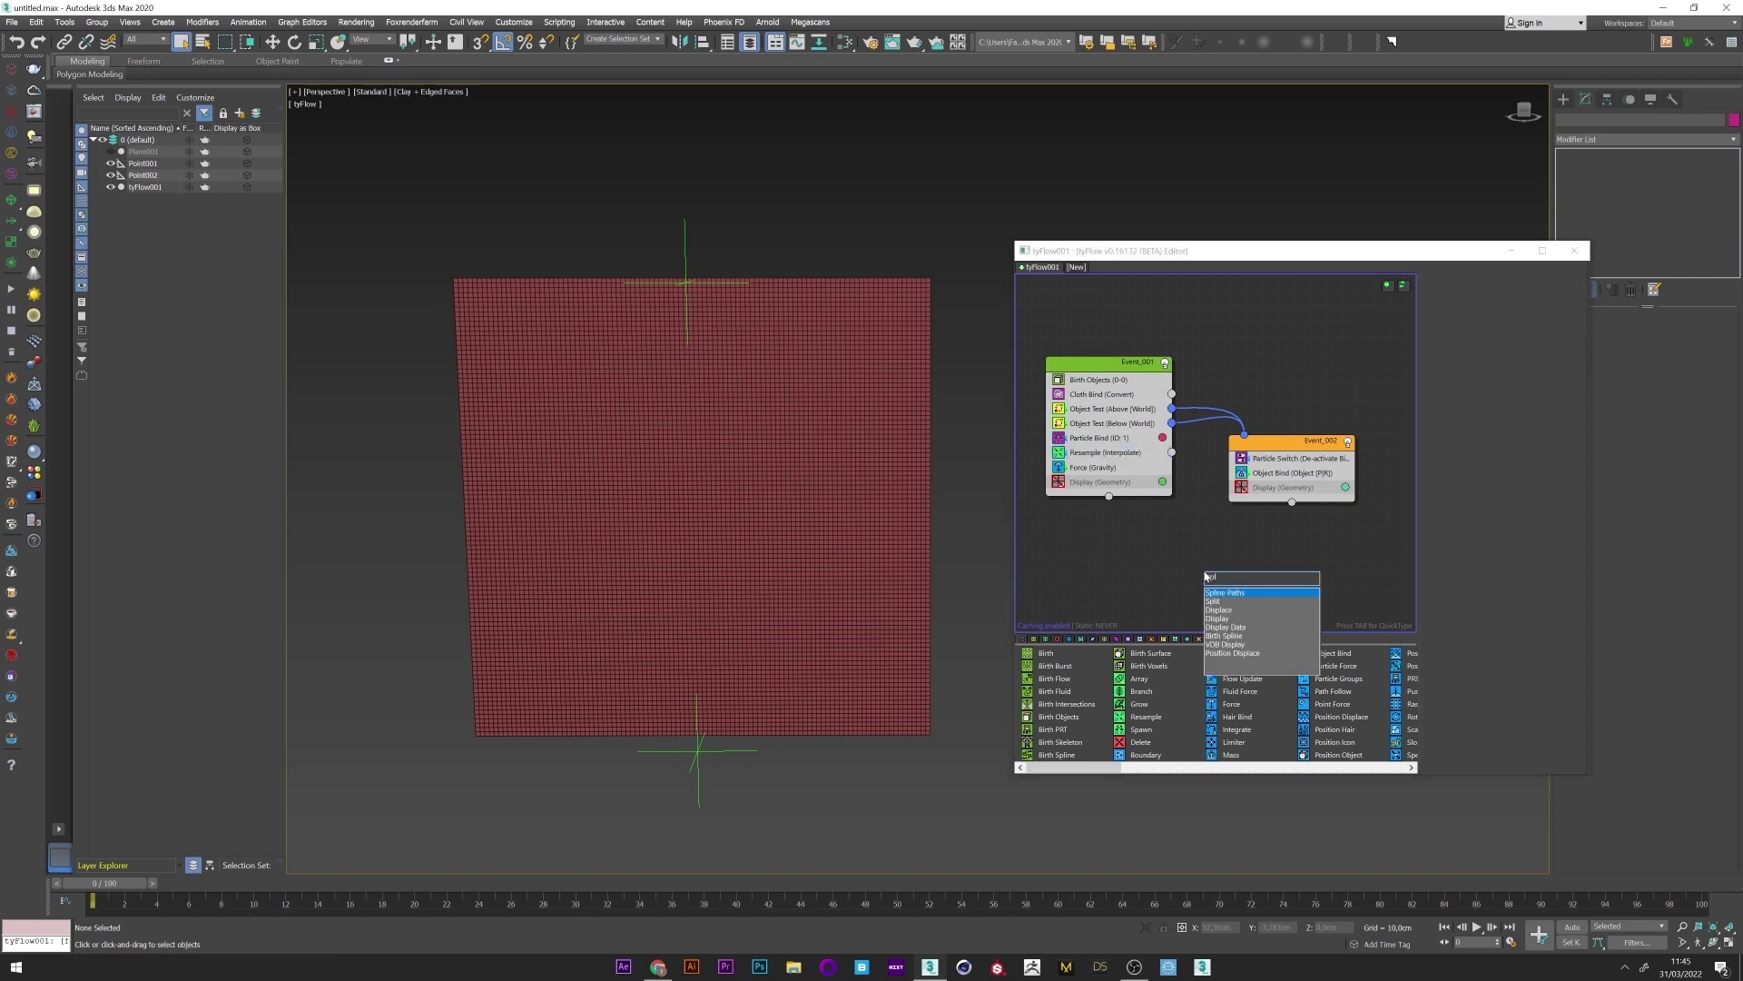
key(Return)
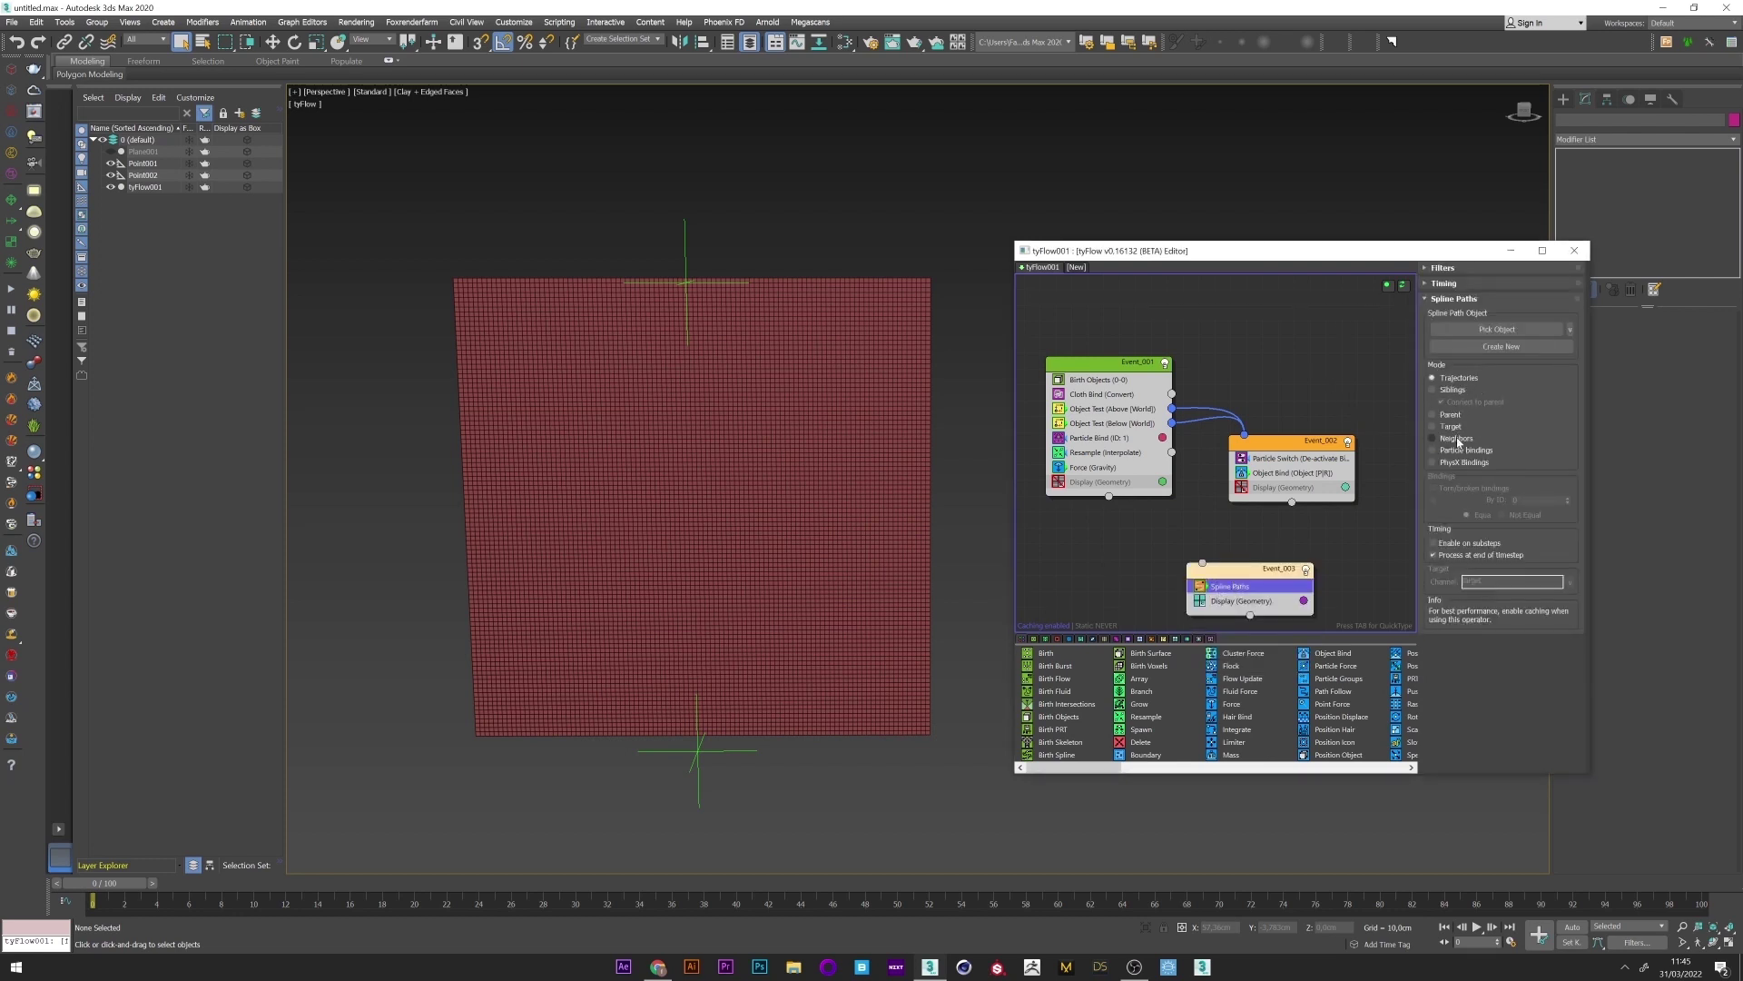
click(1432, 450)
click(1434, 500)
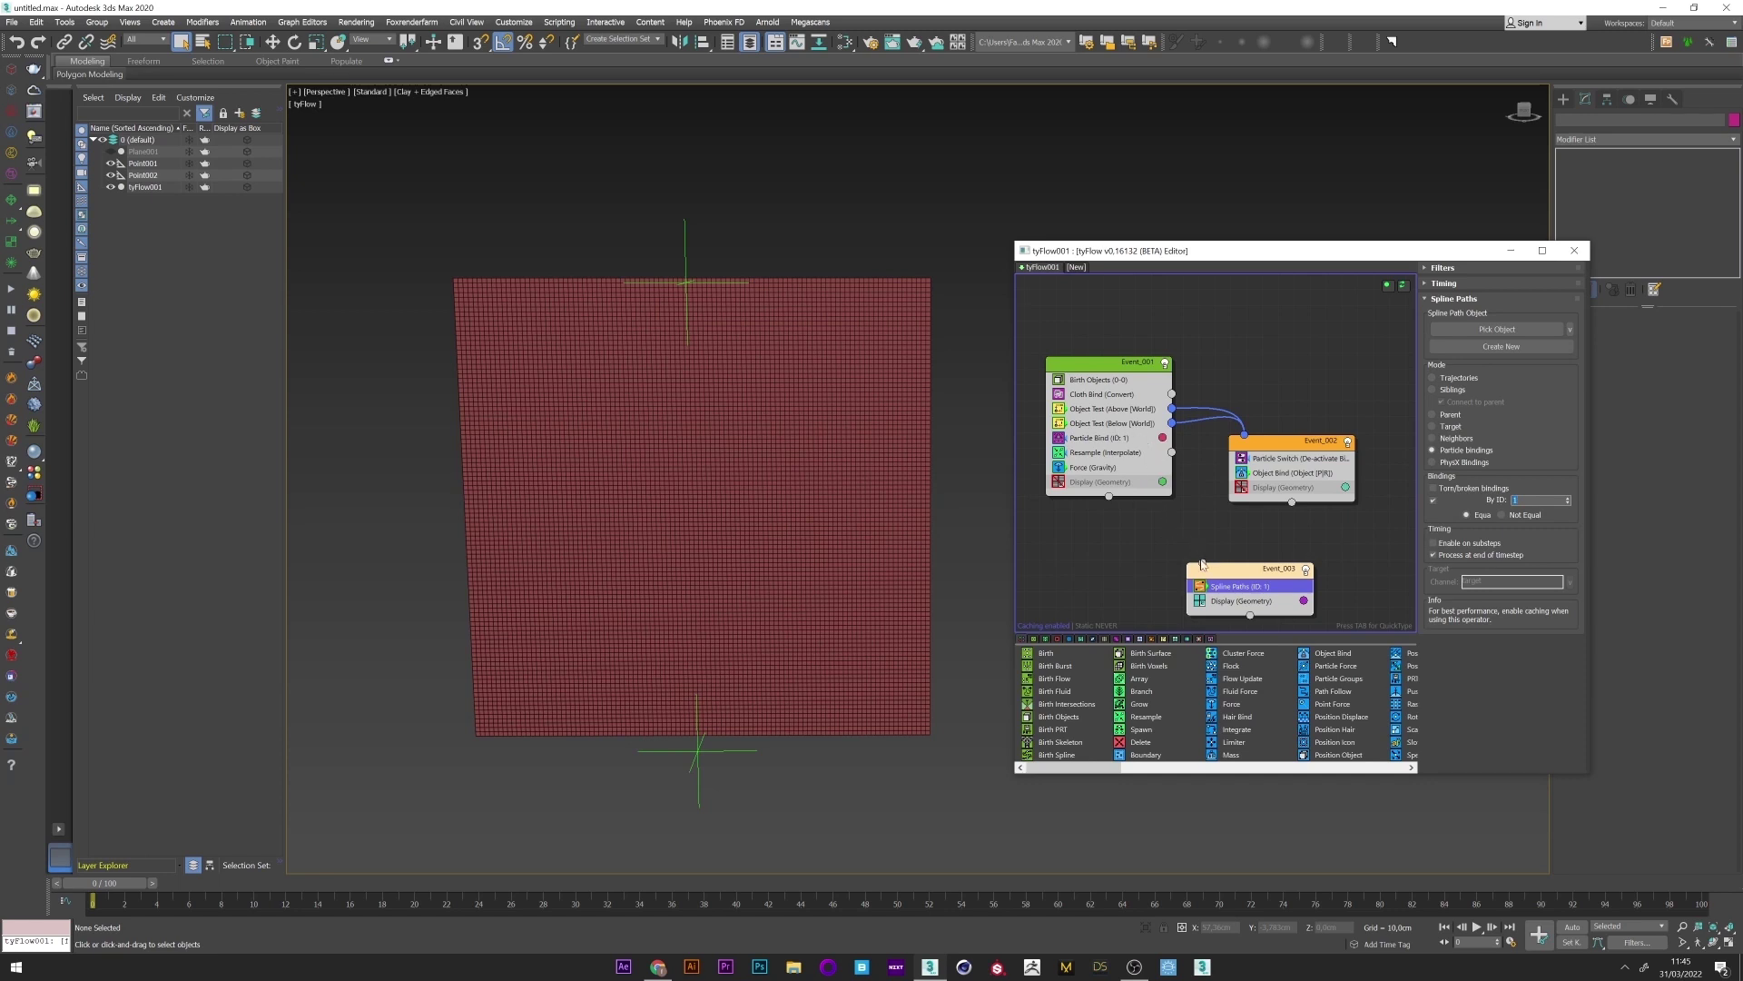
- Copy Event_001's gravity Force into Event_003 and create a new spline path object for Spline Paths
drag(1092, 469, 1234, 596)
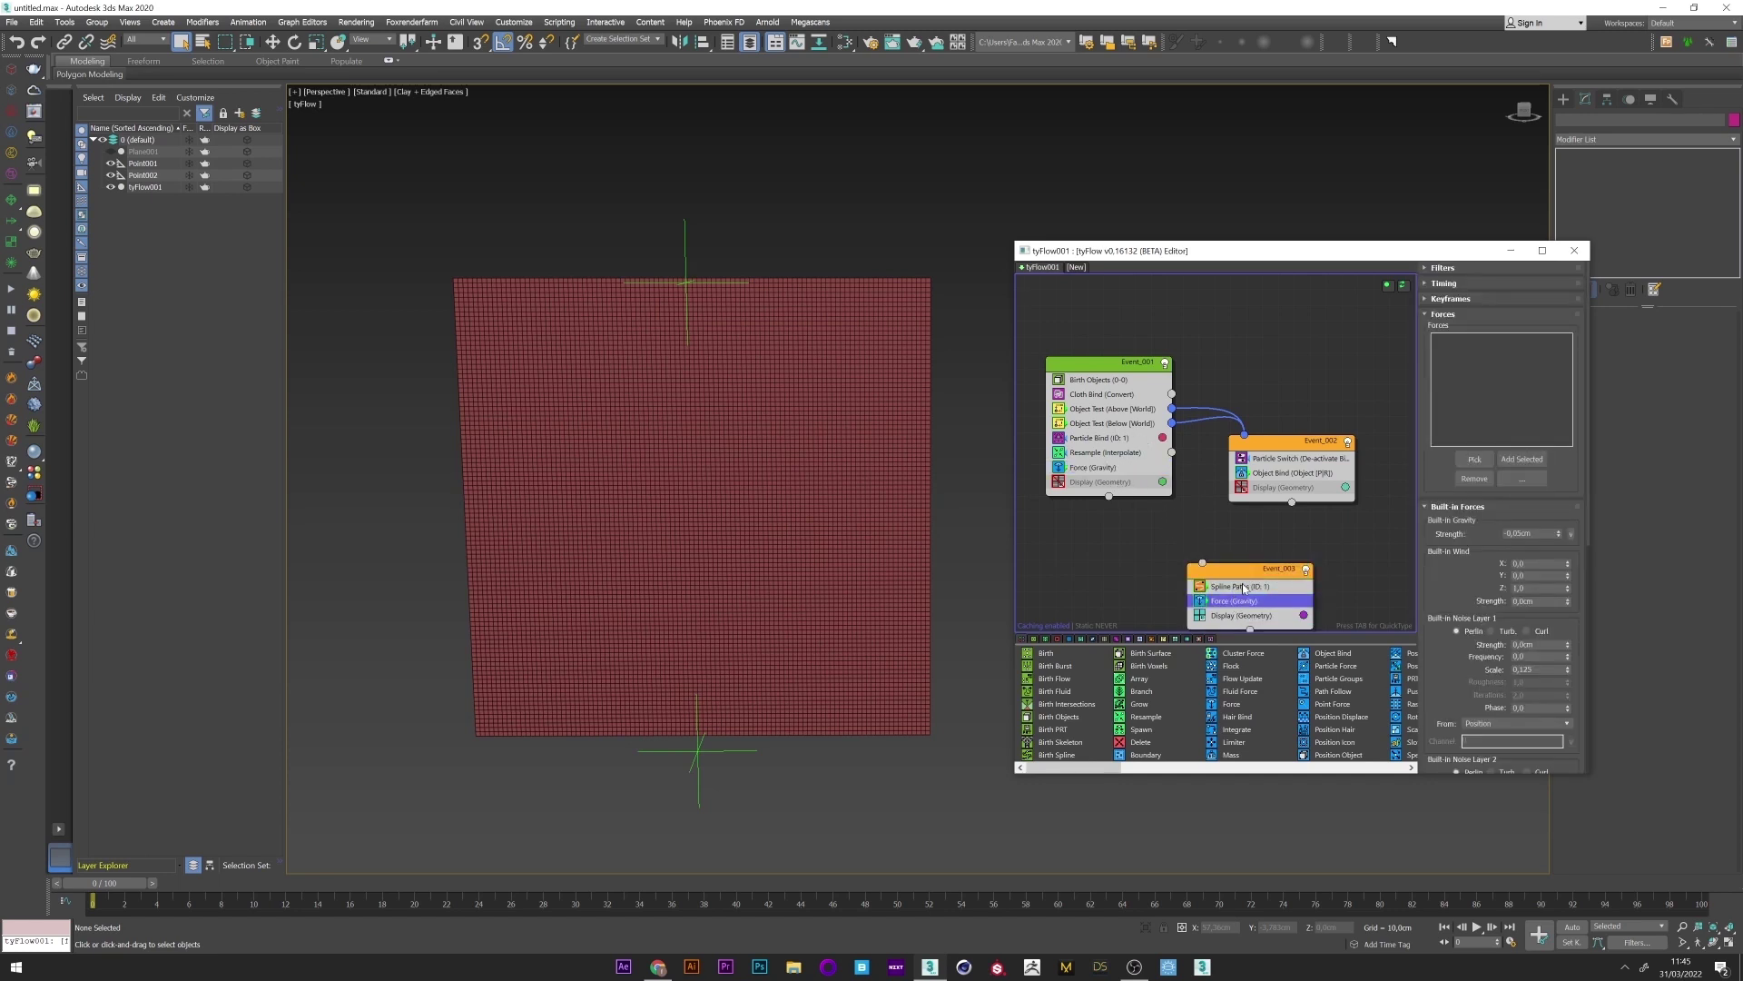
click(1244, 586)
click(1482, 347)
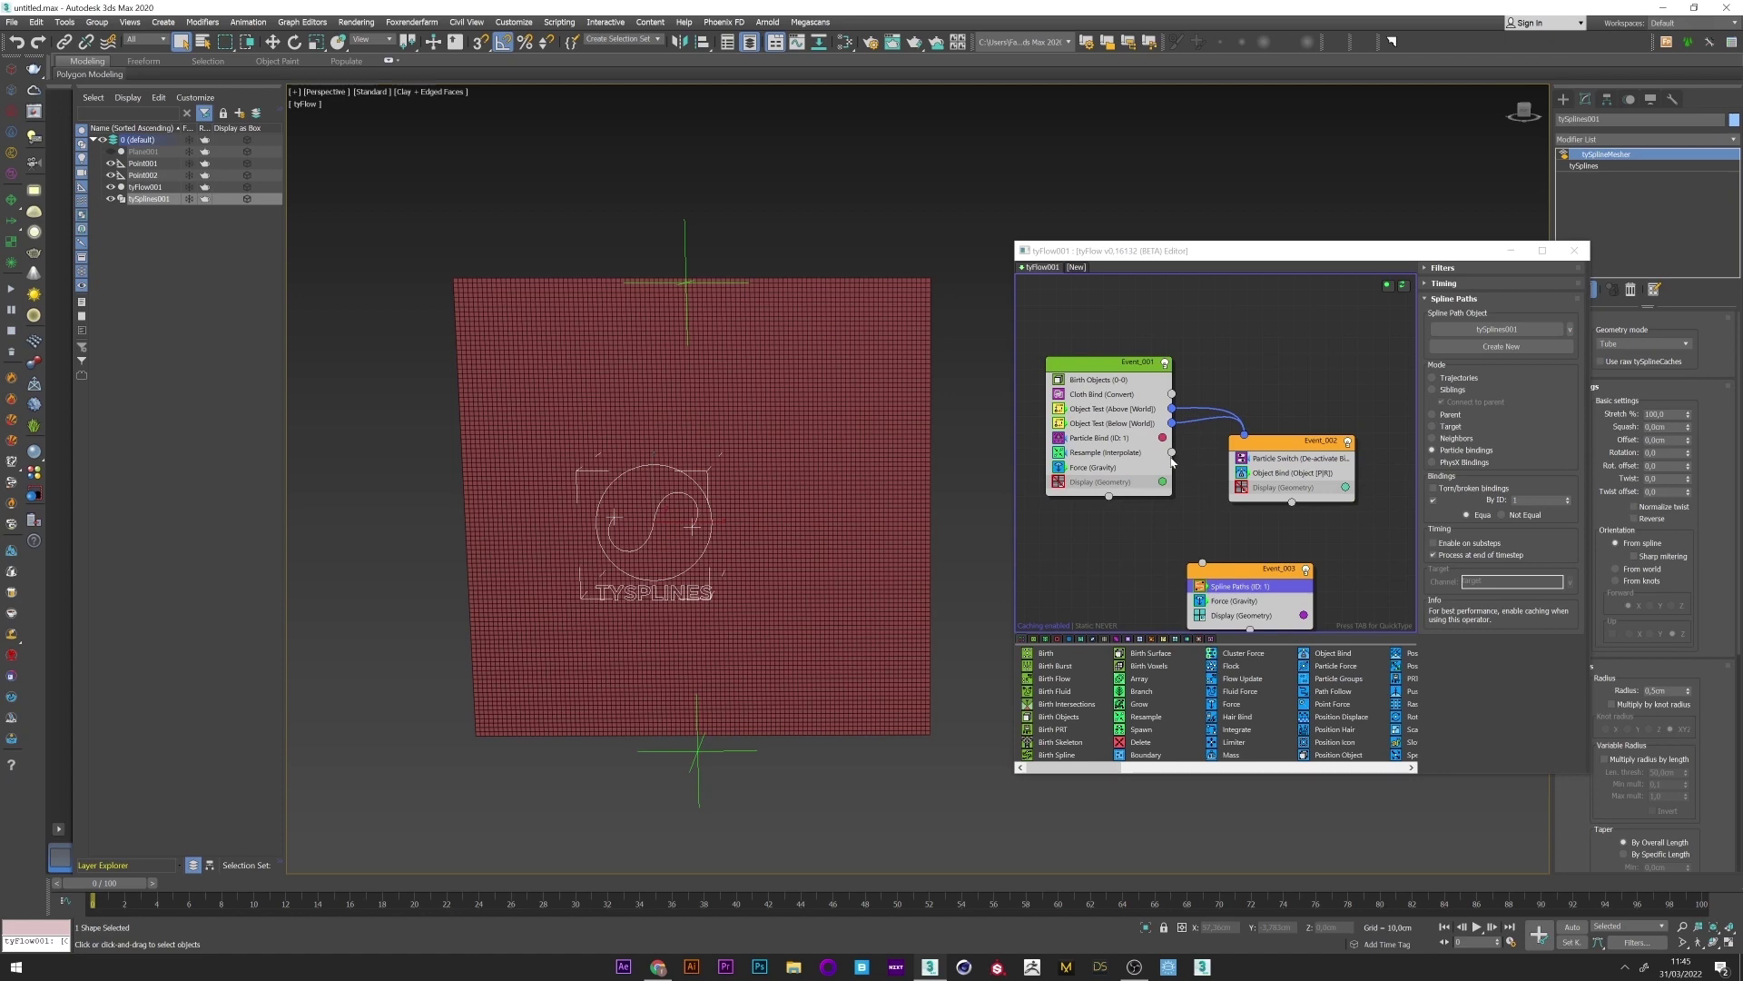
- Connect Resample's output to Event_003 and run the simulation to frame 38
drag(1172, 453, 1203, 563)
drag(456, 886, 739, 875)
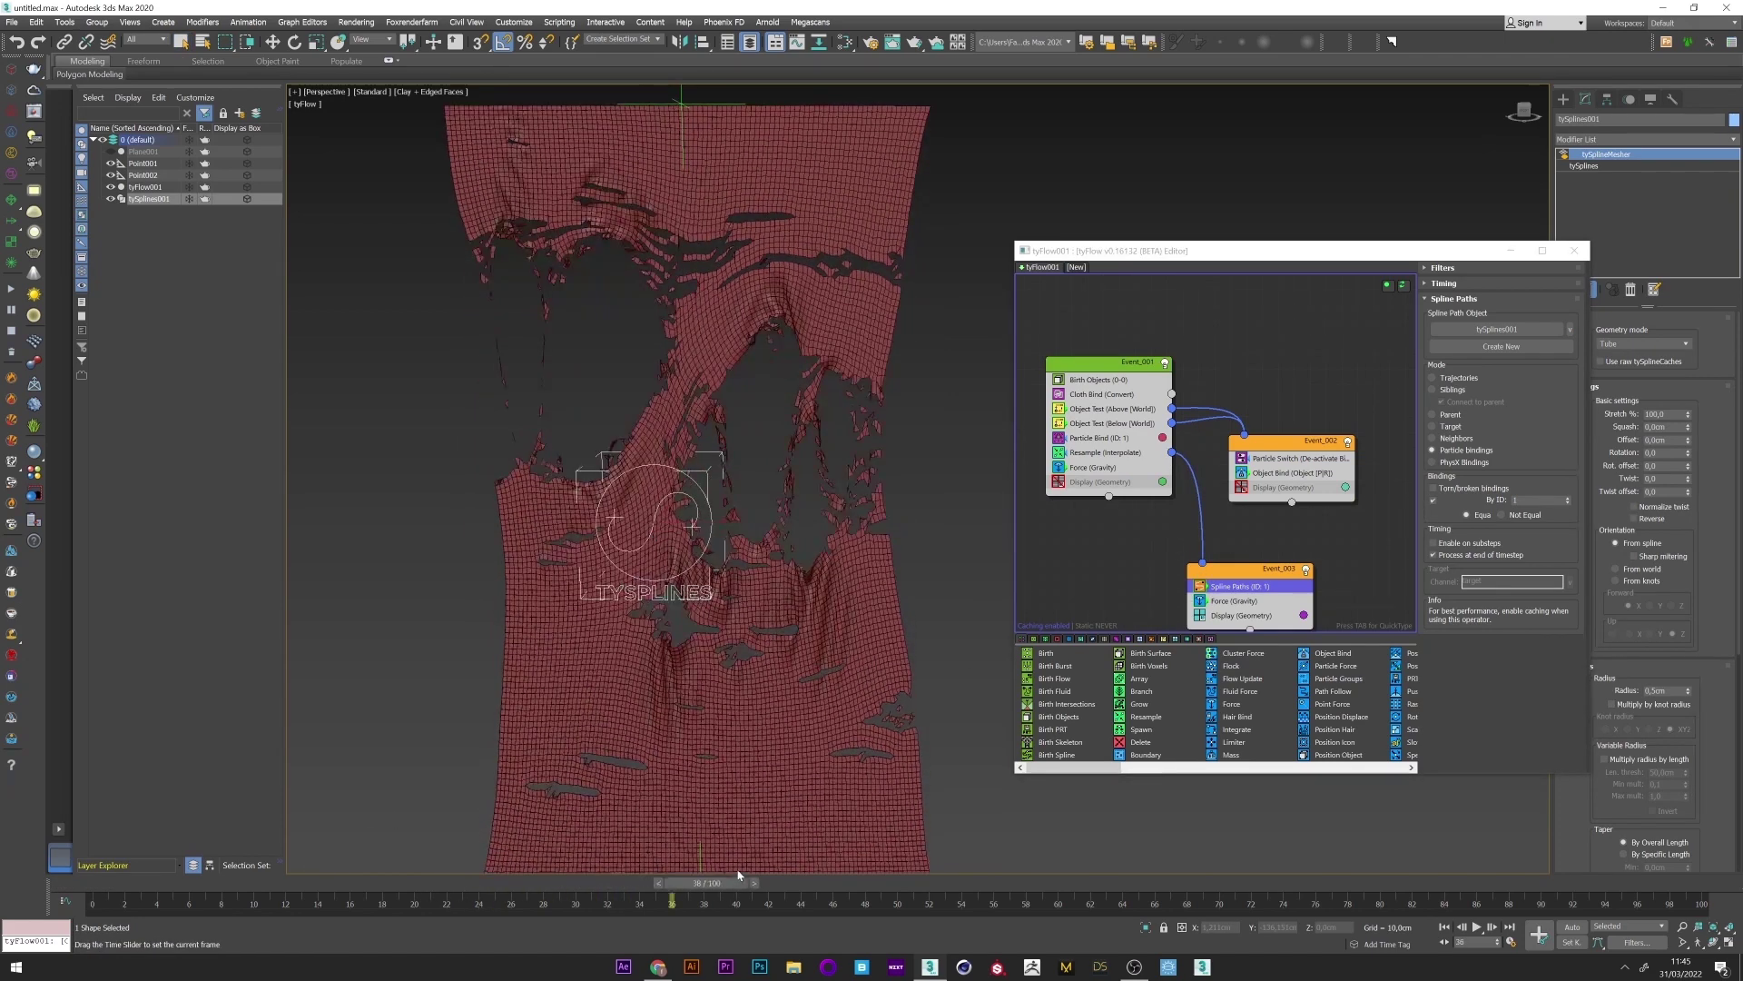
- Set Resample's distance threshold to 0.5 cm and replay the simulation from the start
click(1116, 456)
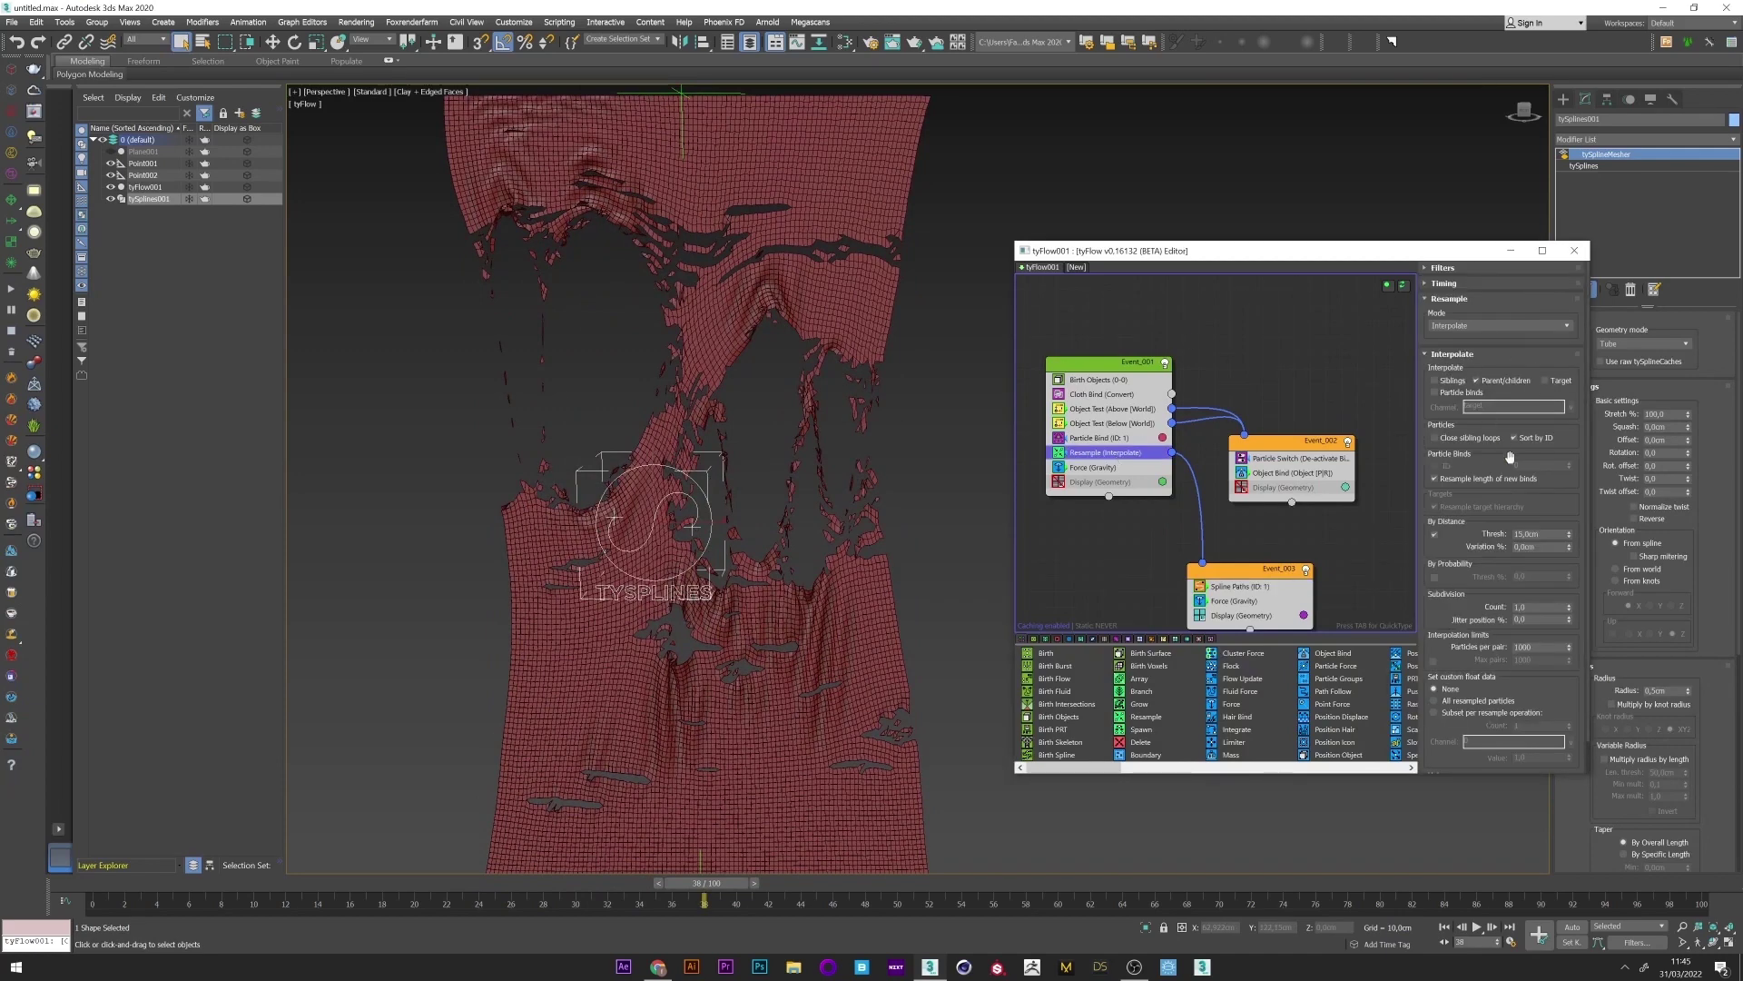
scroll(1450, 649, down, 1)
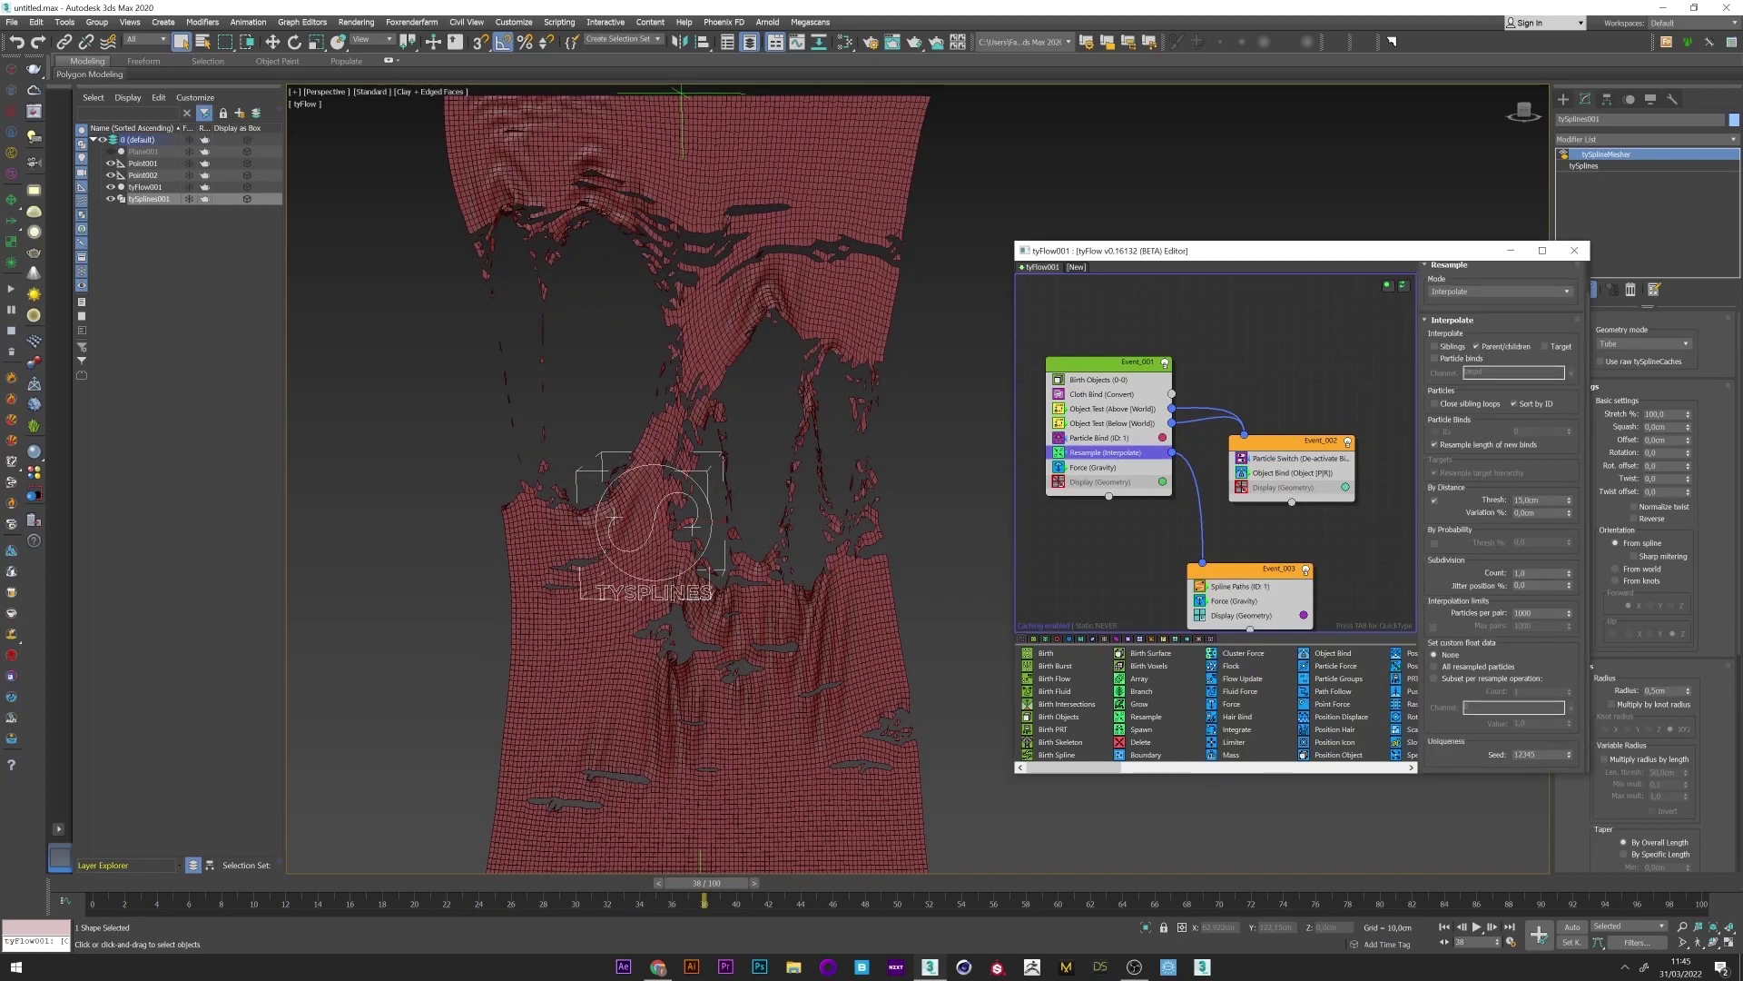
double_click(1531, 501)
text(0,5)
key(Return)
click(370, 343)
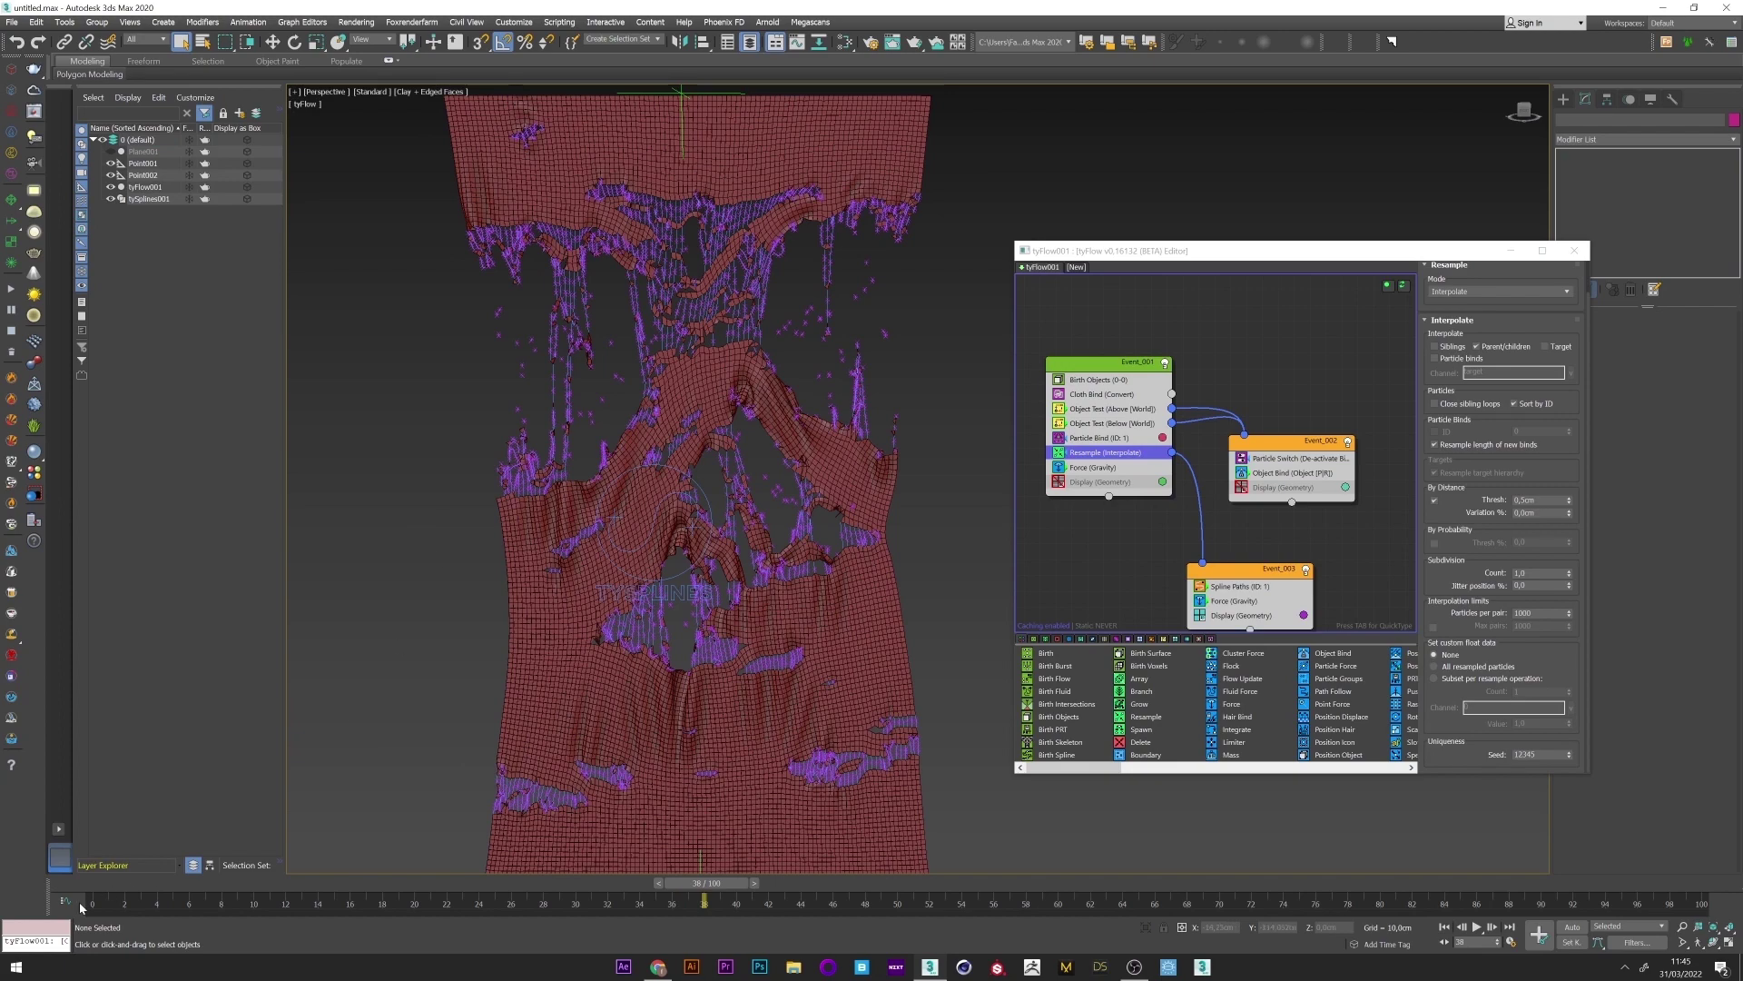
drag(94, 883, 629, 802)
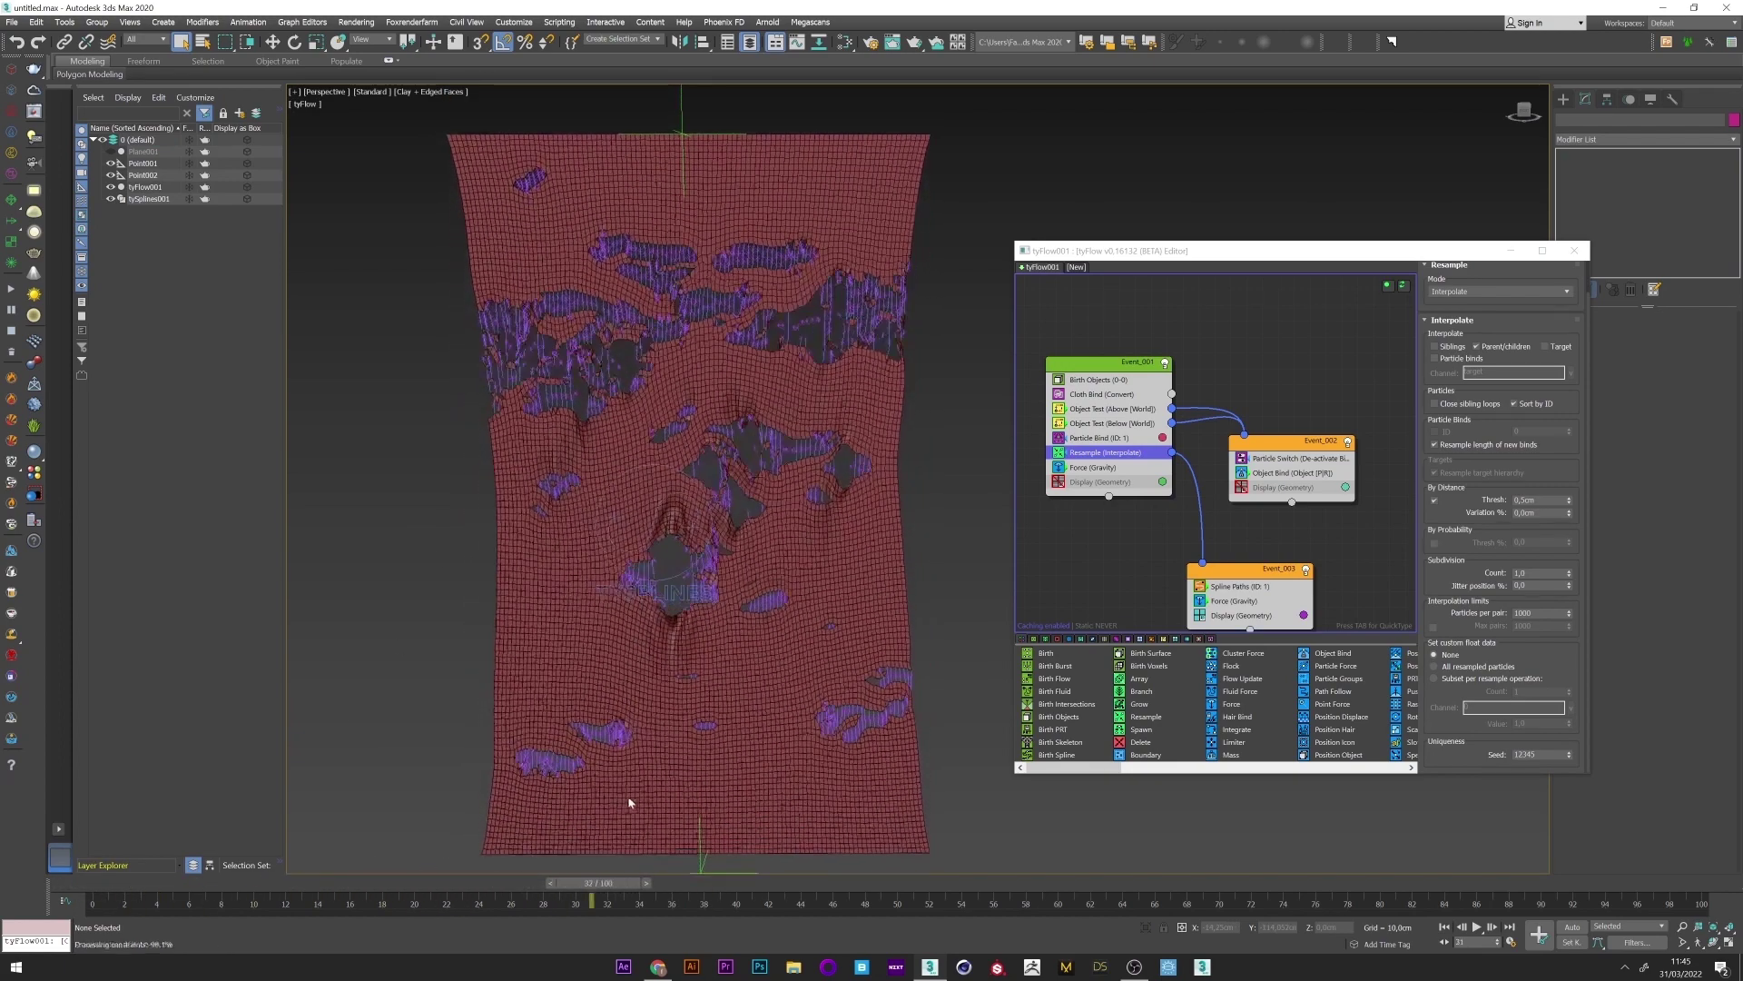
- Turn off Event_003's Display operator and enable the tySplineMesher modifier on tySplines001
click(1202, 616)
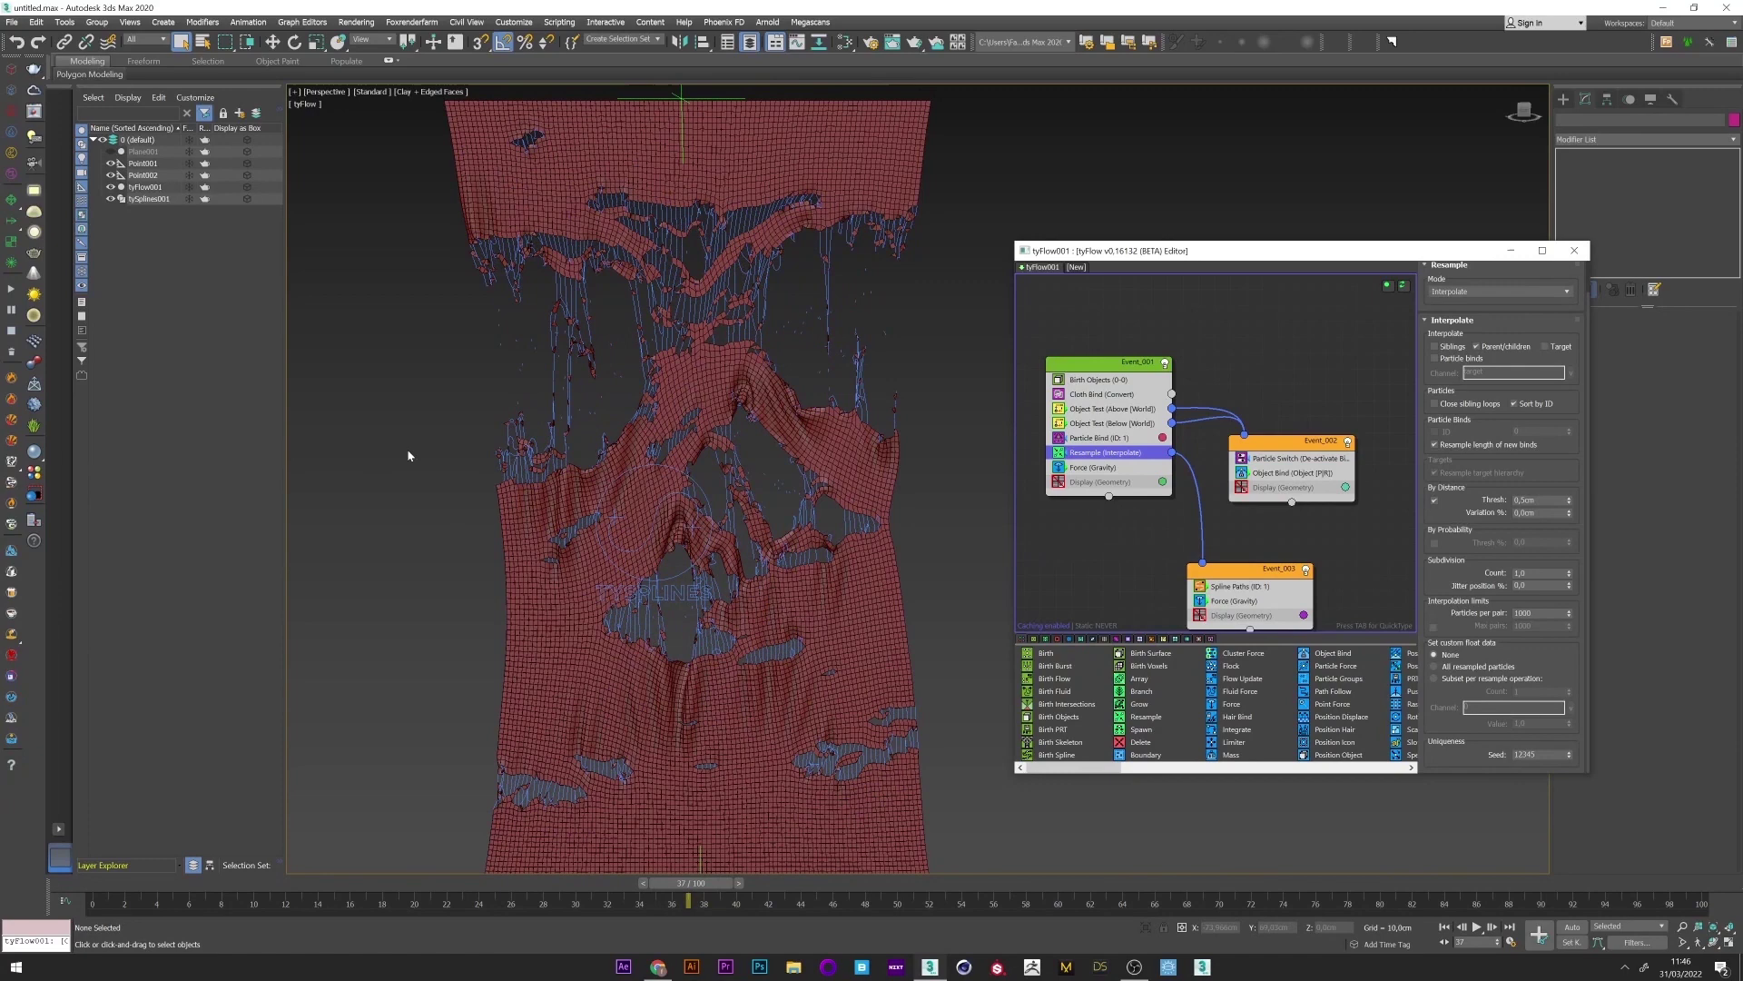
click(149, 199)
click(1565, 157)
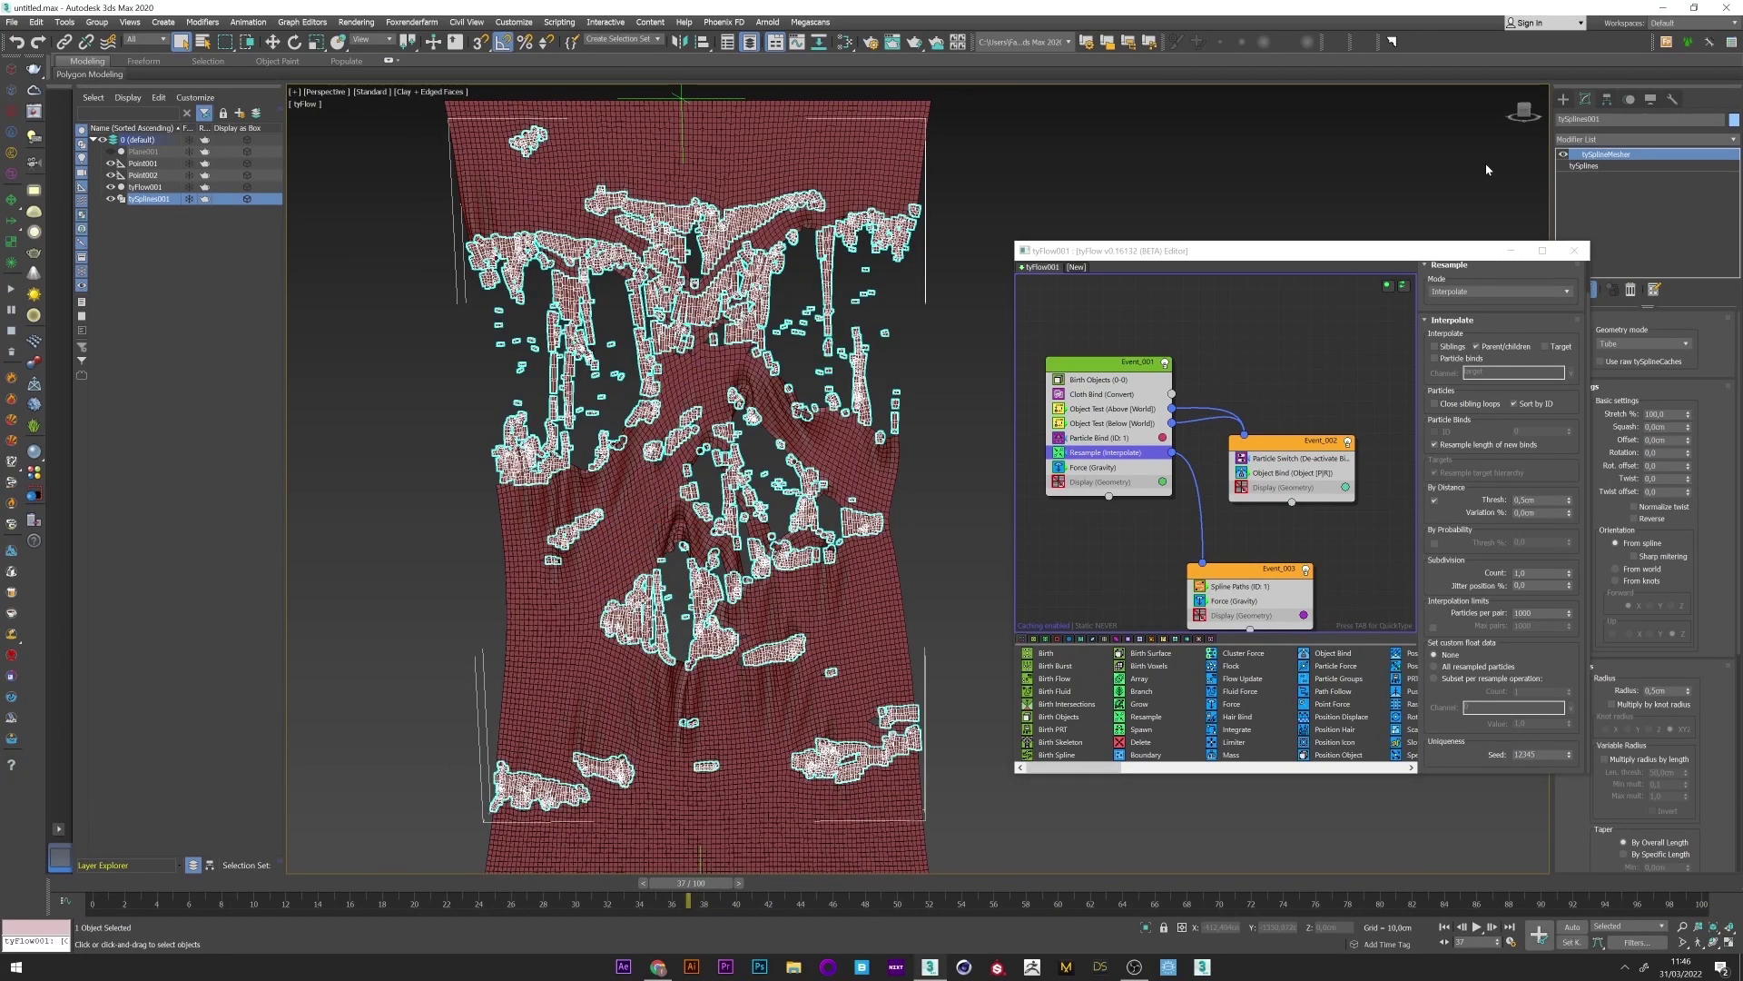
click(364, 361)
- Reduce the tySplineMesher radius to thin the strands, and replay the simulation to frame 43
click(148, 199)
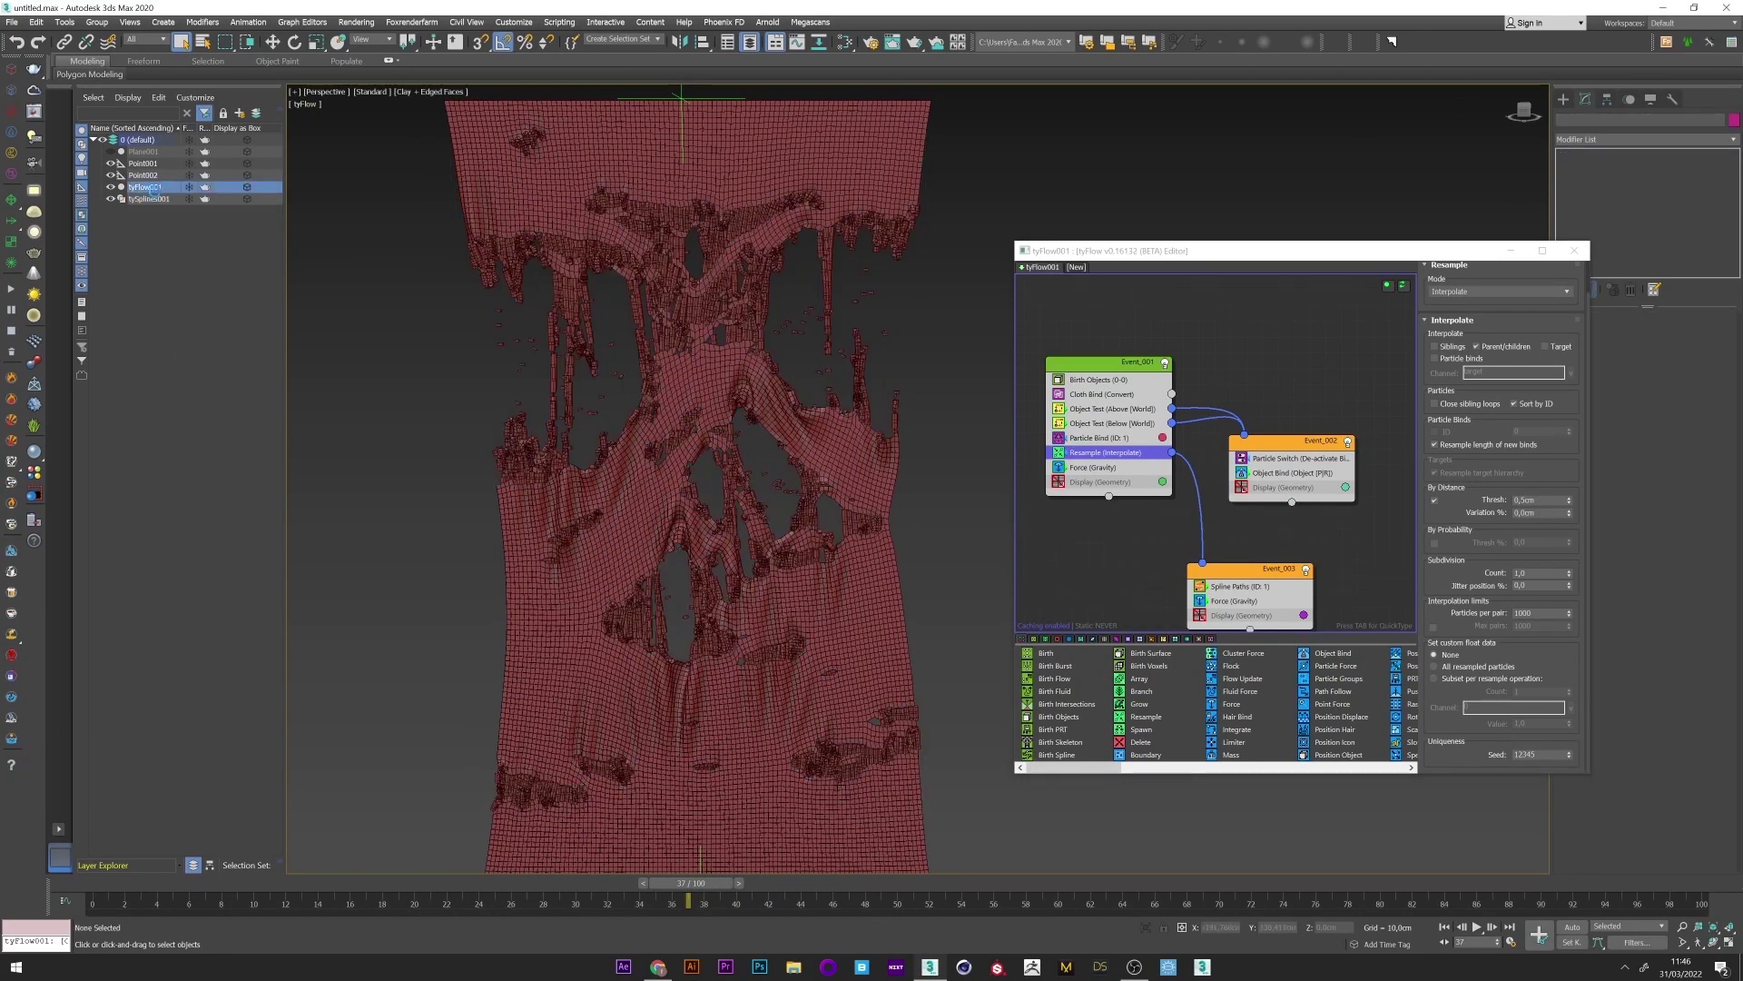
click(1665, 691)
key(BackSpace)
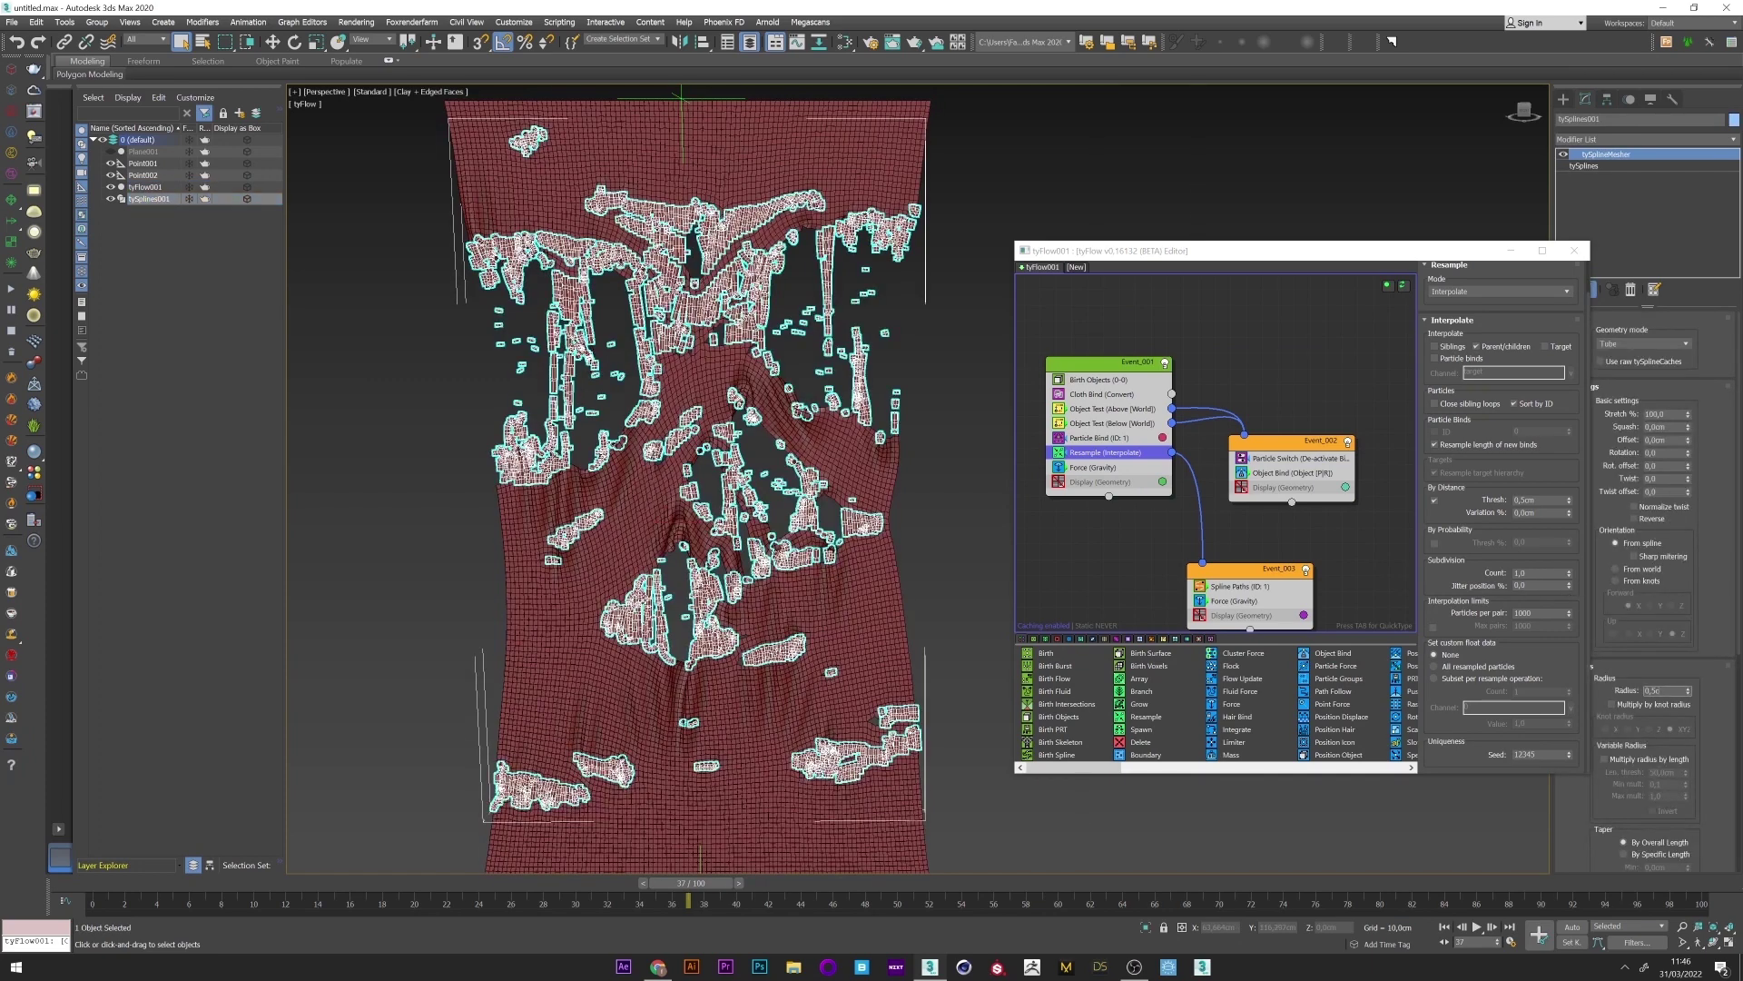
text(8)
key(Return)
click(965, 264)
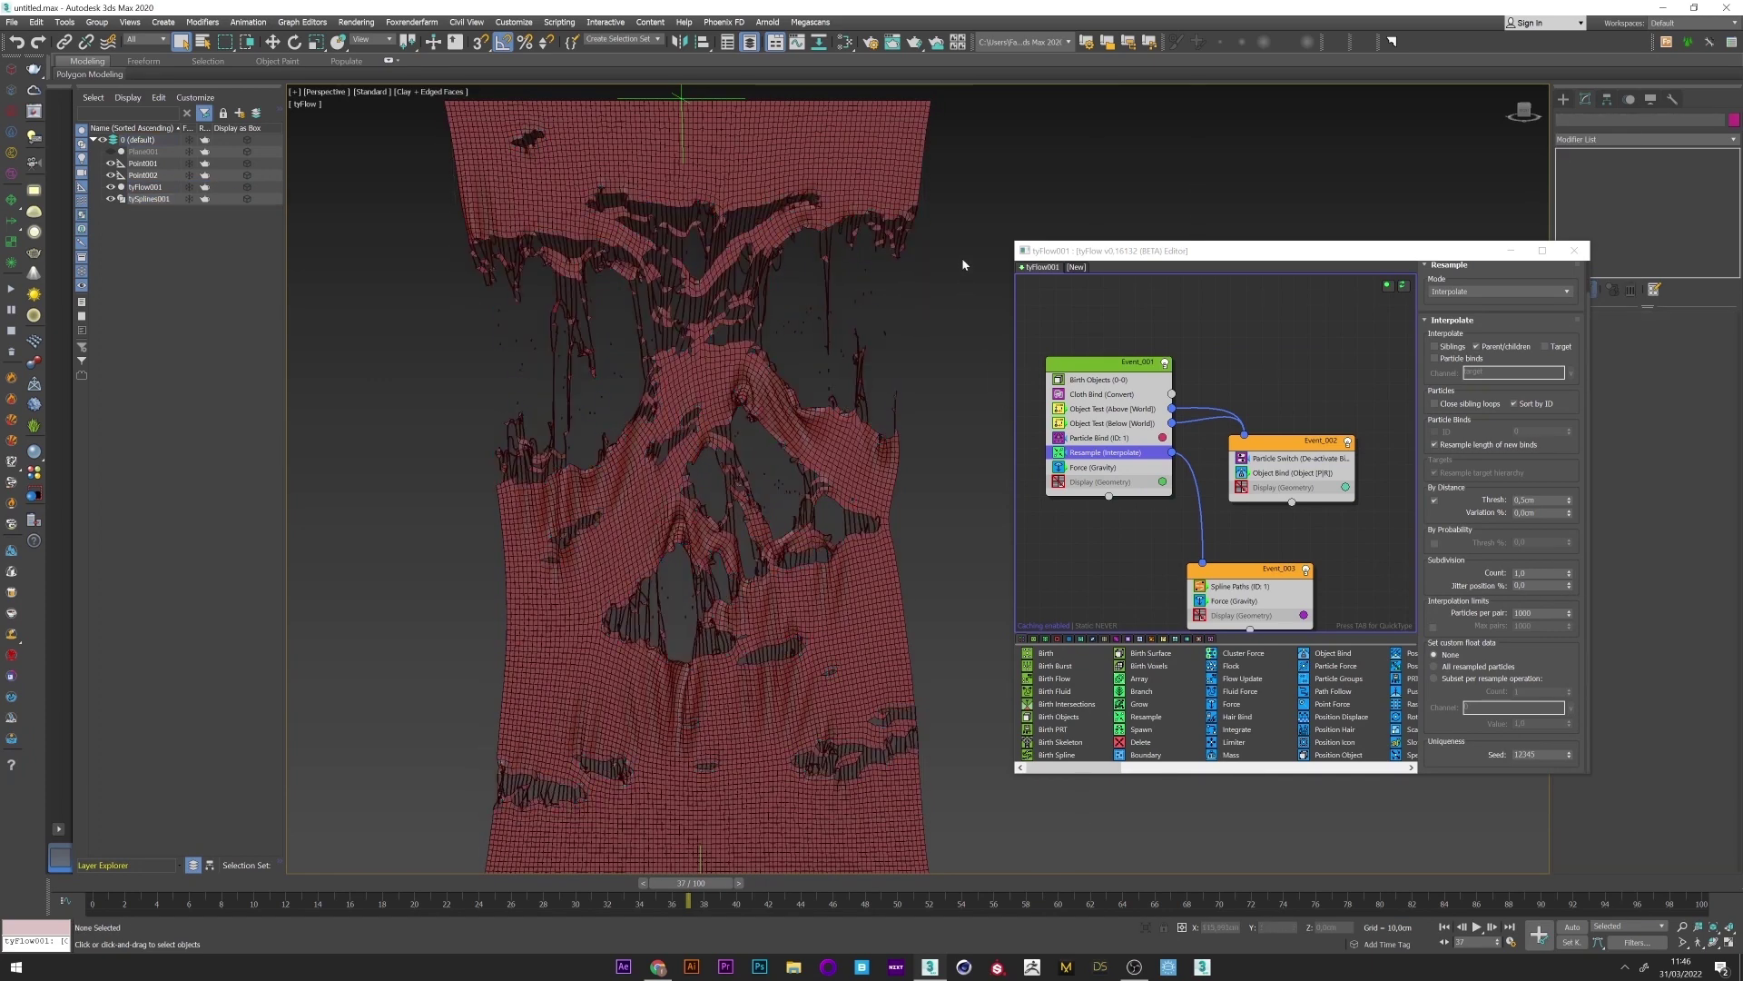
drag(118, 883, 790, 822)
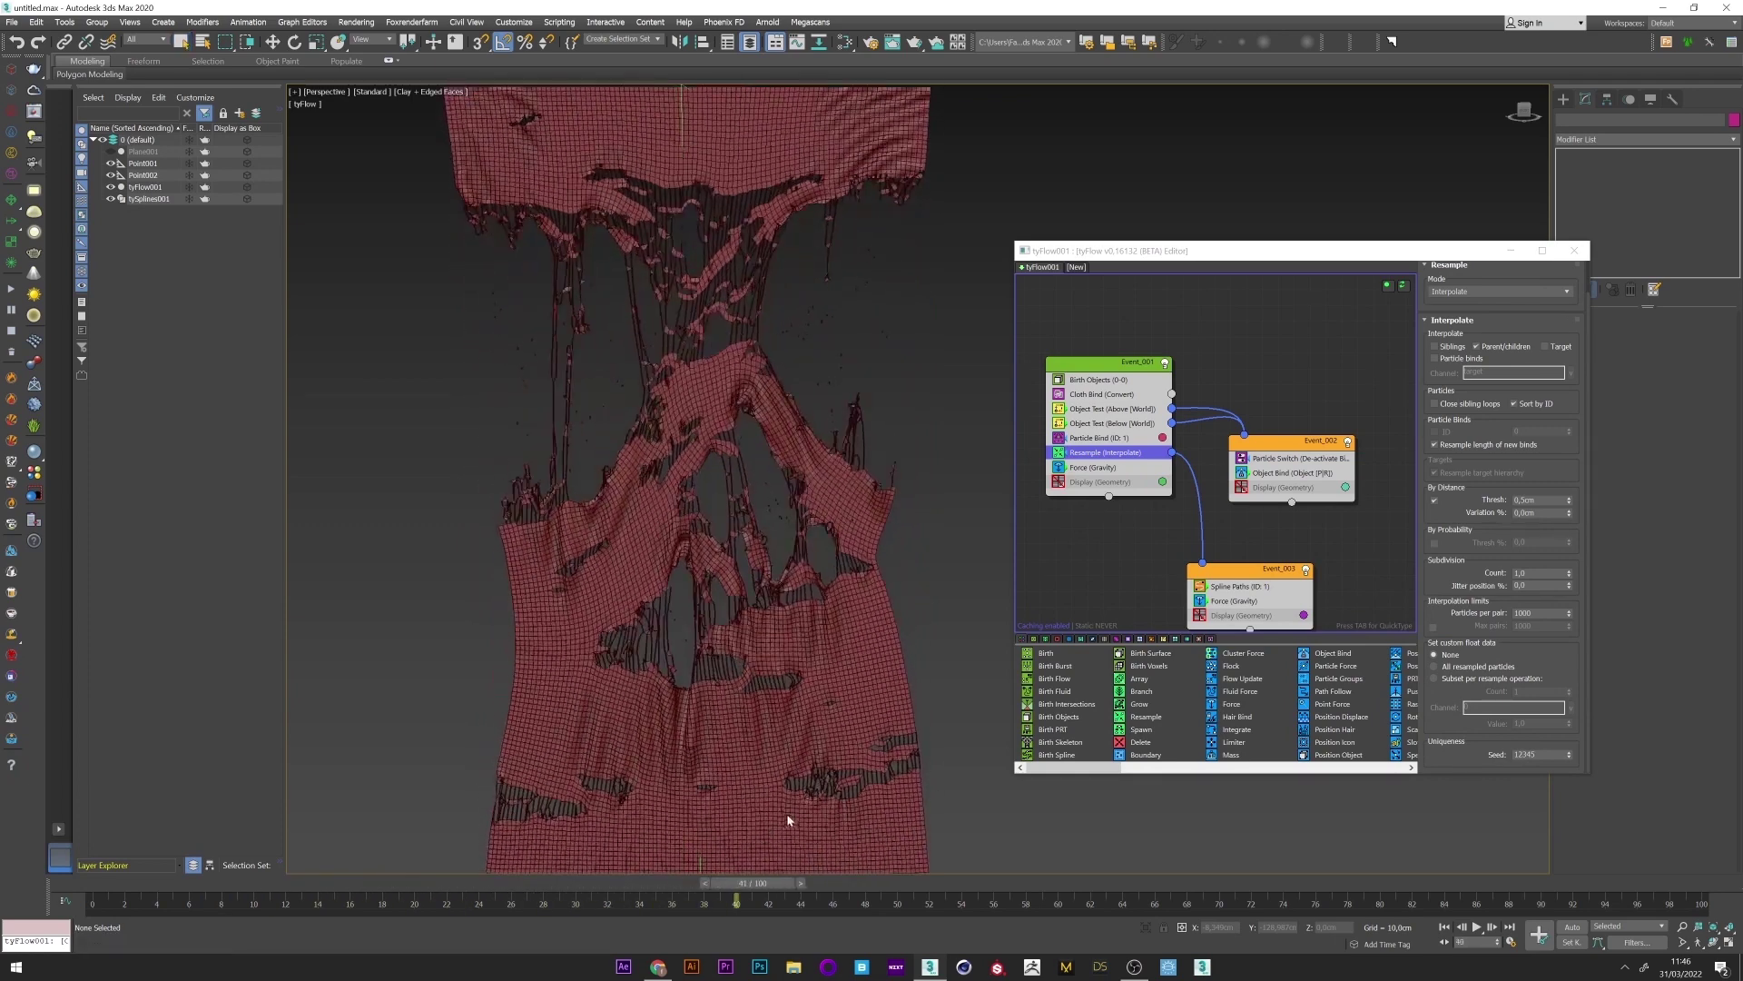
click(1464, 537)
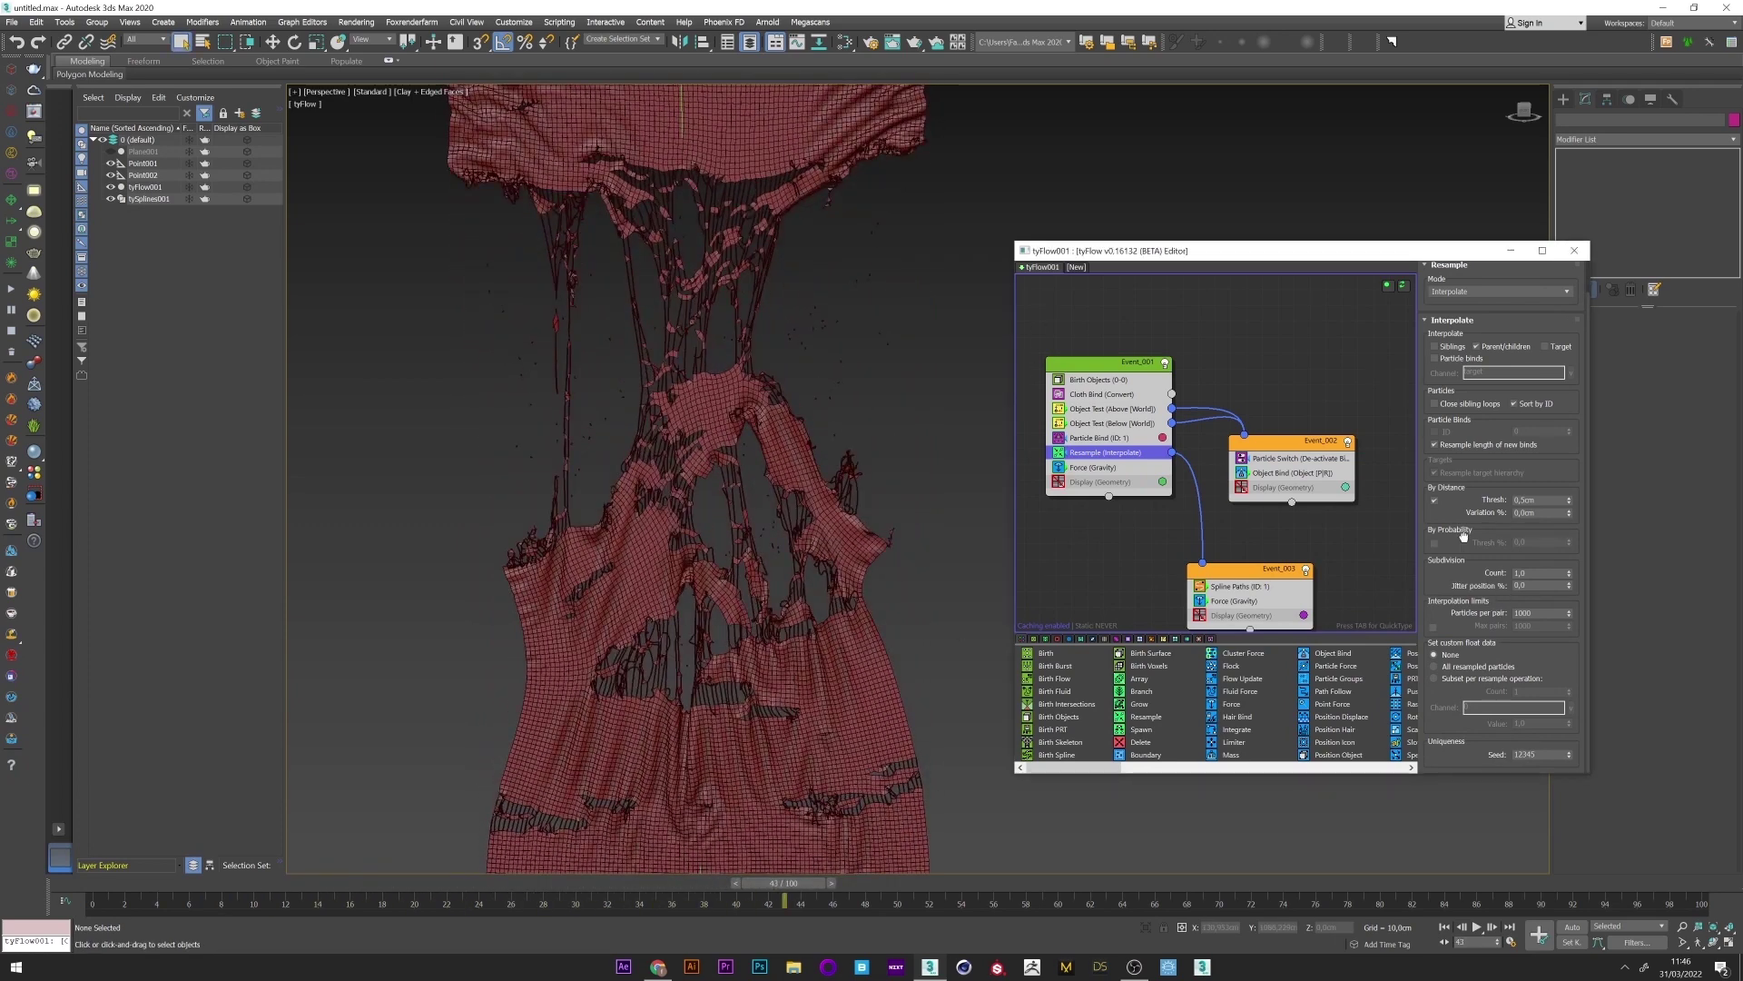
- Set Resample's subdivision count to 2 and replay the simulation to frame 36
double_click(1534, 573)
text(2)
key(Return)
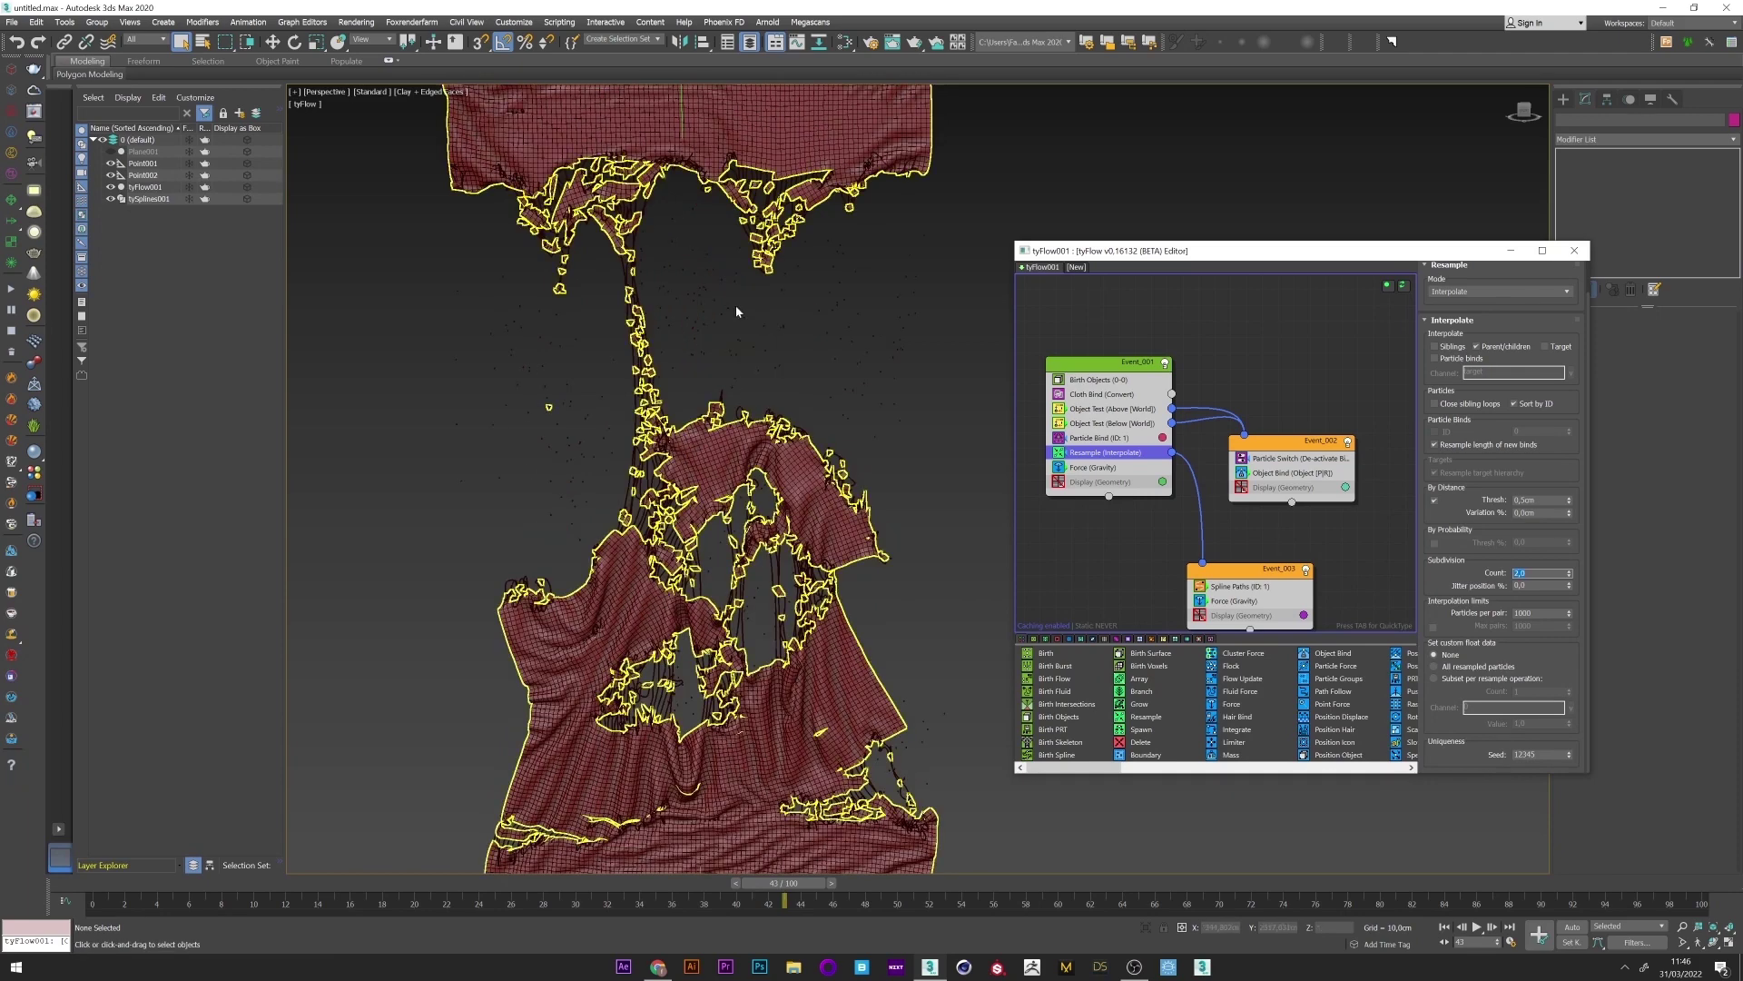
click(351, 600)
drag(161, 887, 701, 814)
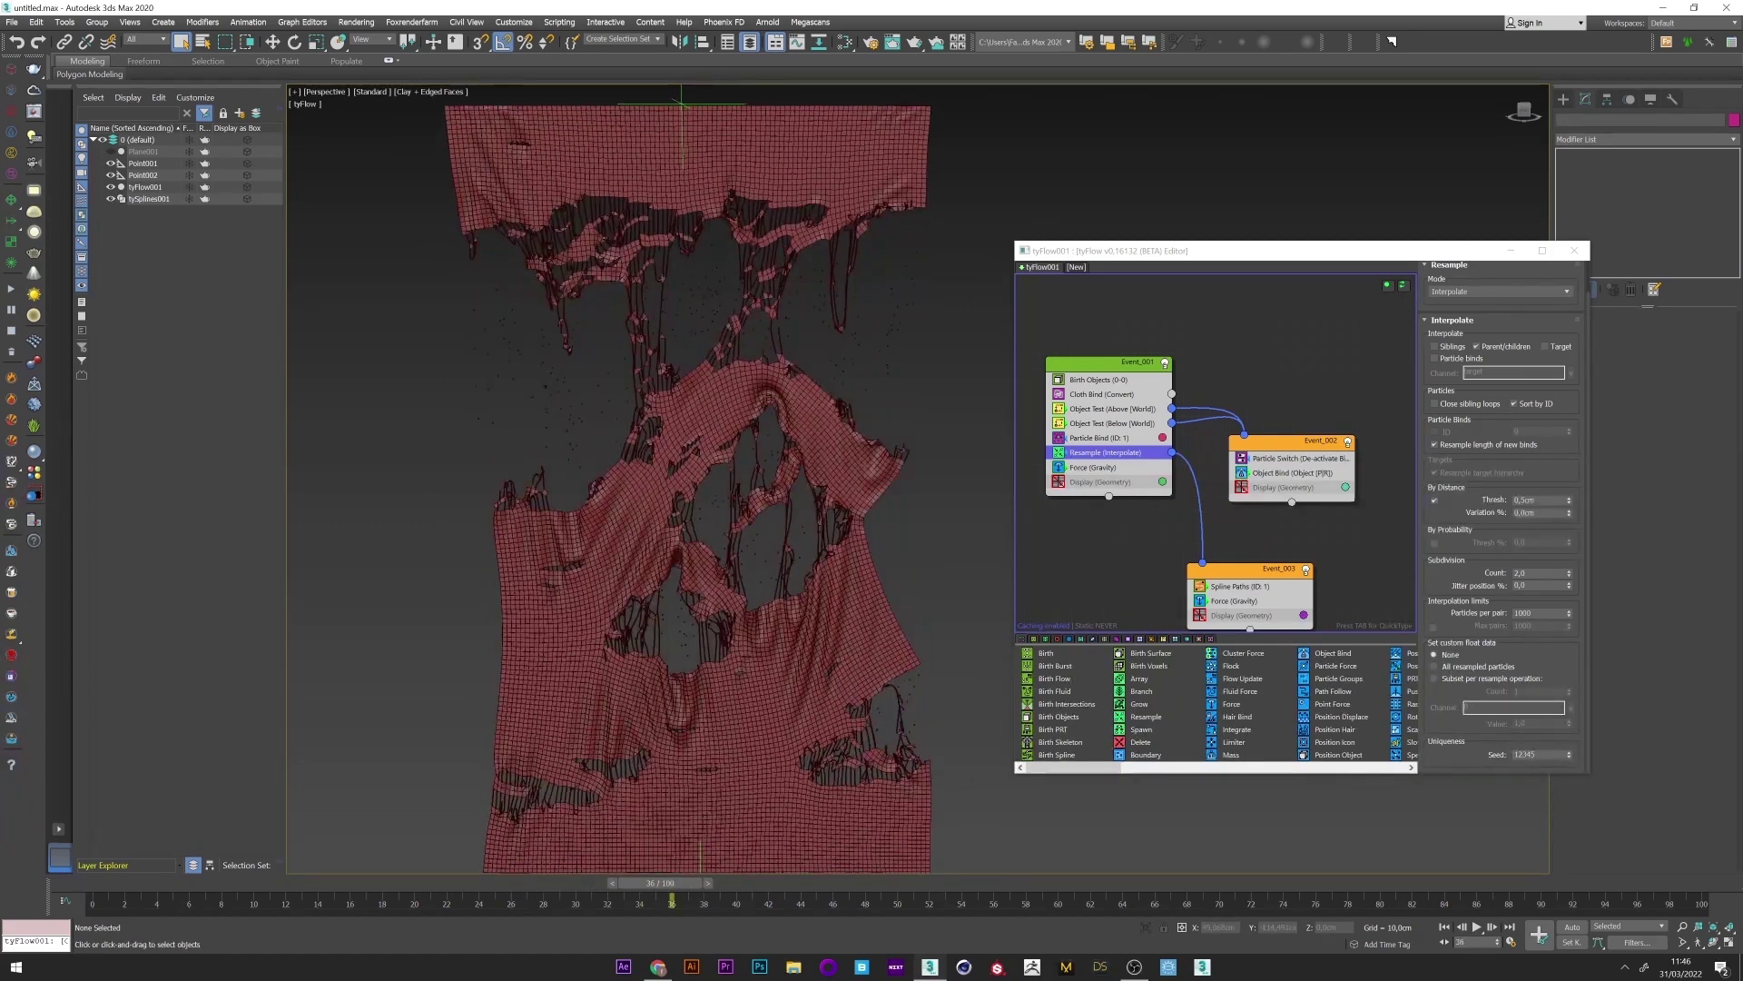
- Set Resample's jitter position to 50% and its distance threshold to 0.25 cm
drag(1482, 515, 1484, 533)
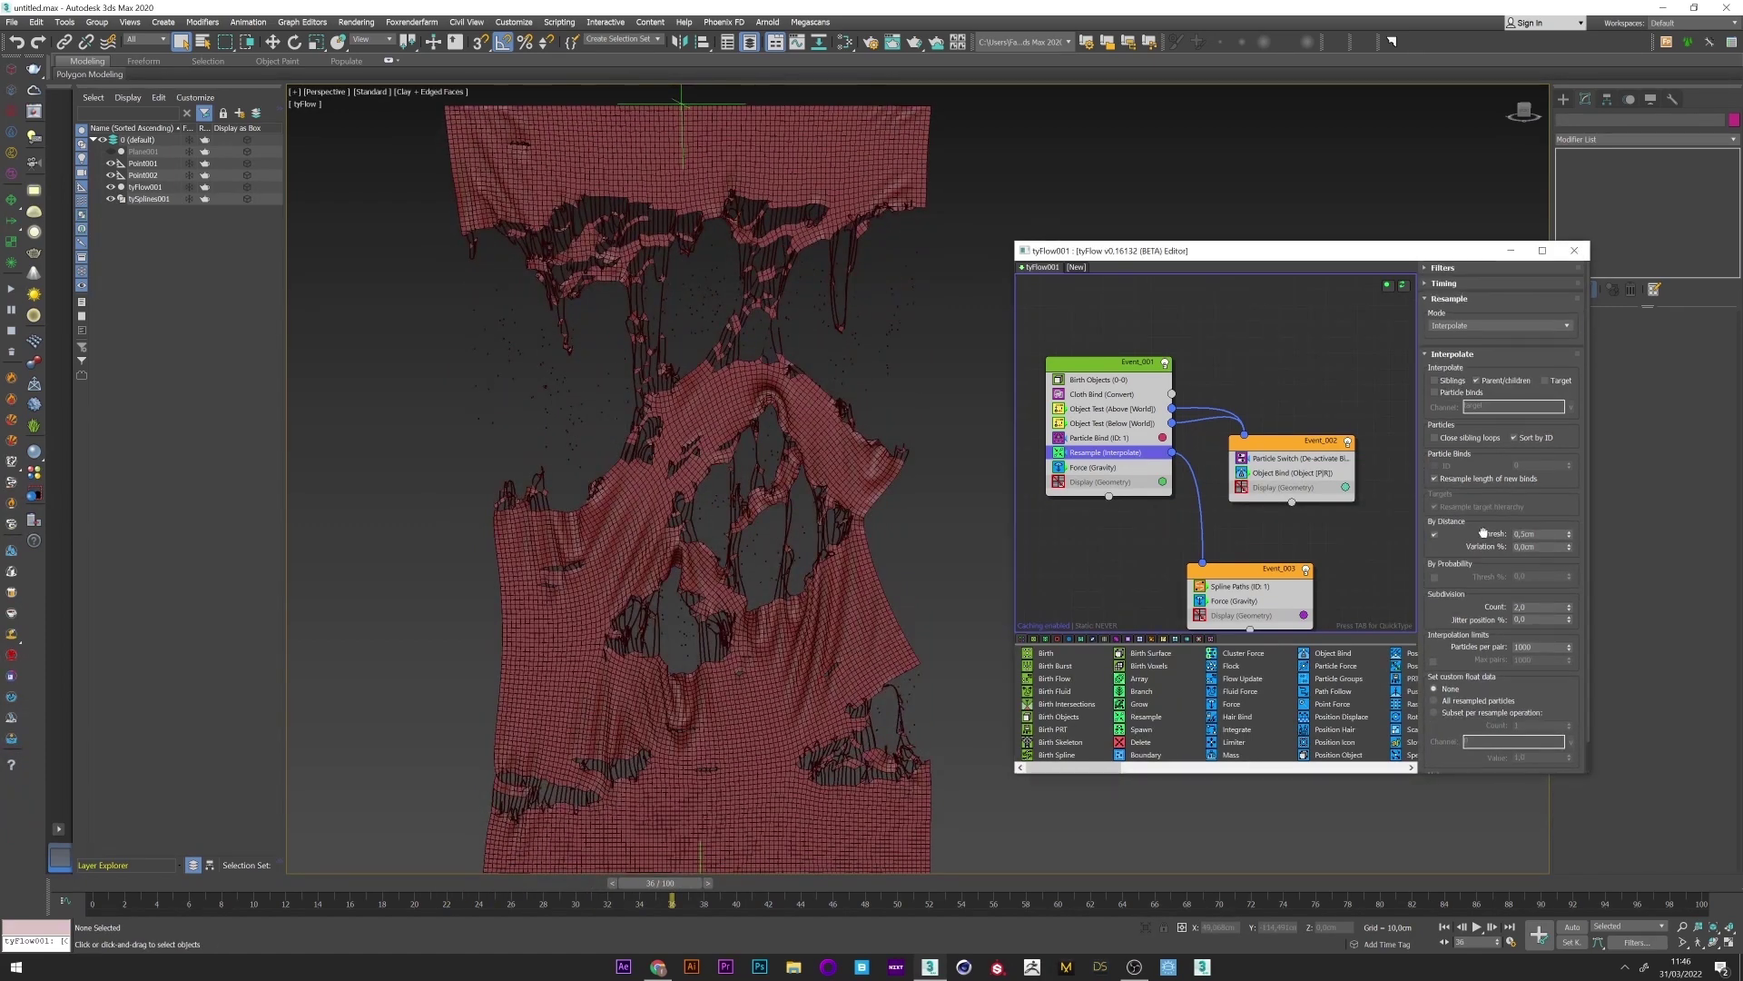
double_click(1549, 621)
text(50)
key(Return)
click(1544, 534)
key(BackSpace)
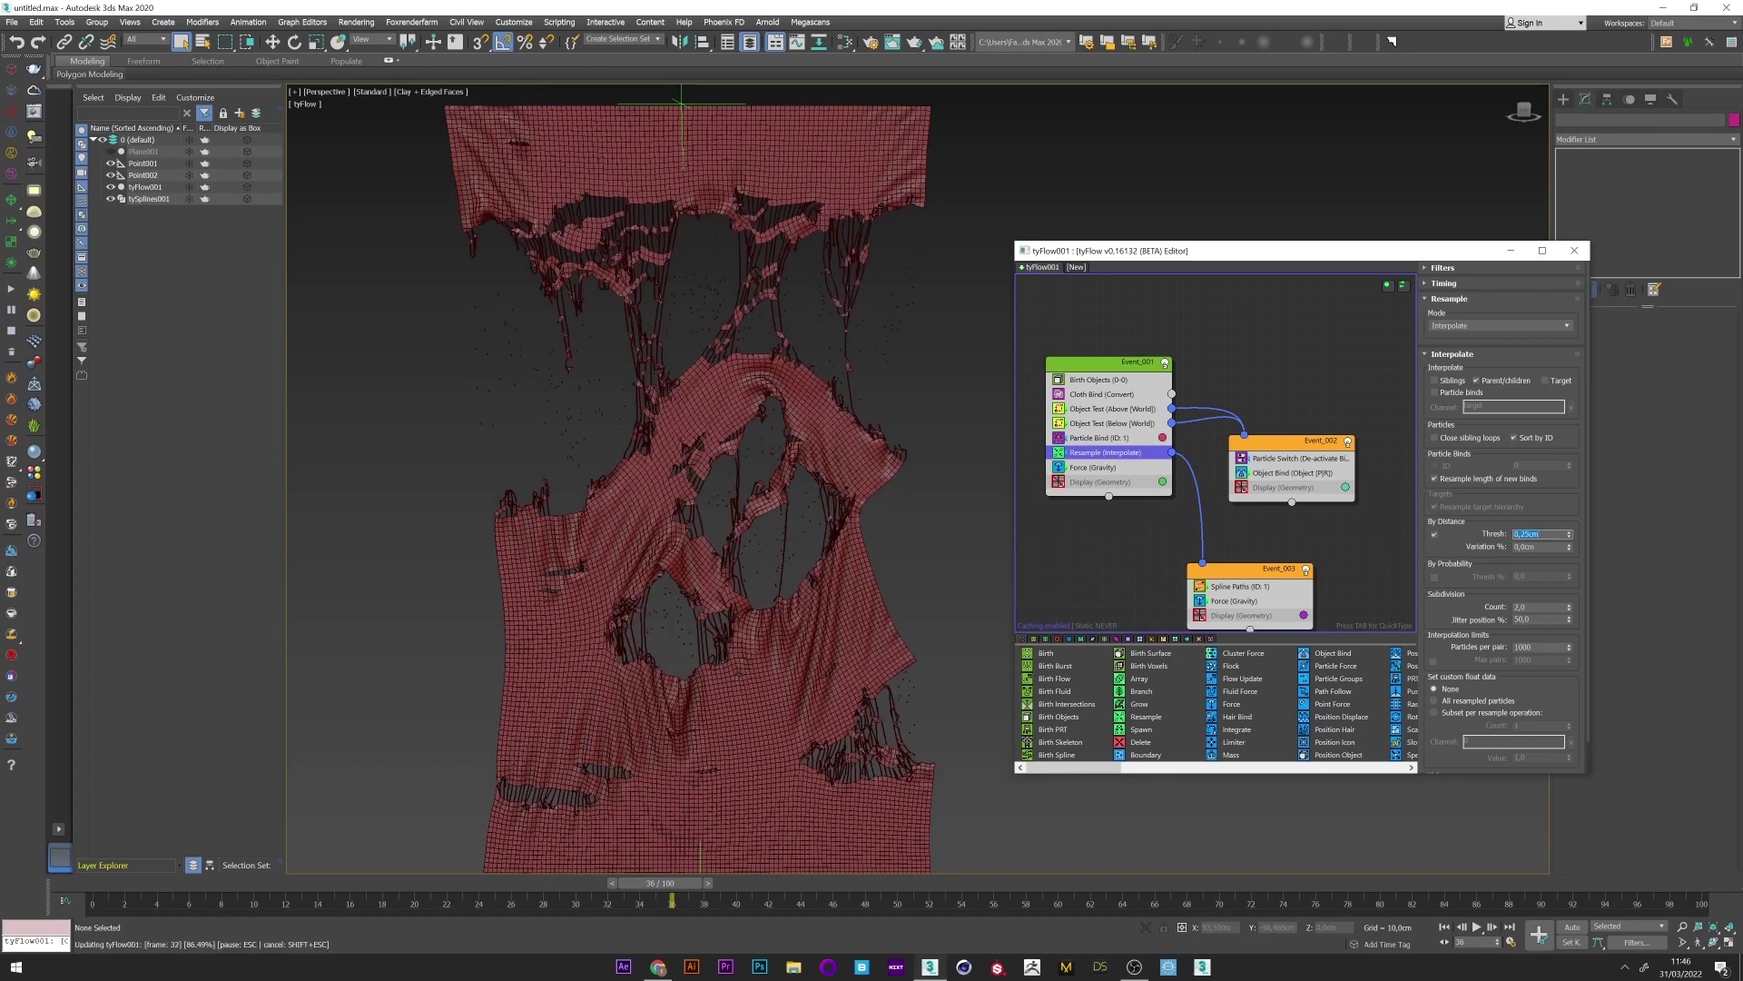
- Set Particle Bind's stretch breaking limit to 1500% and replay the simulation to frame 42
click(1099, 438)
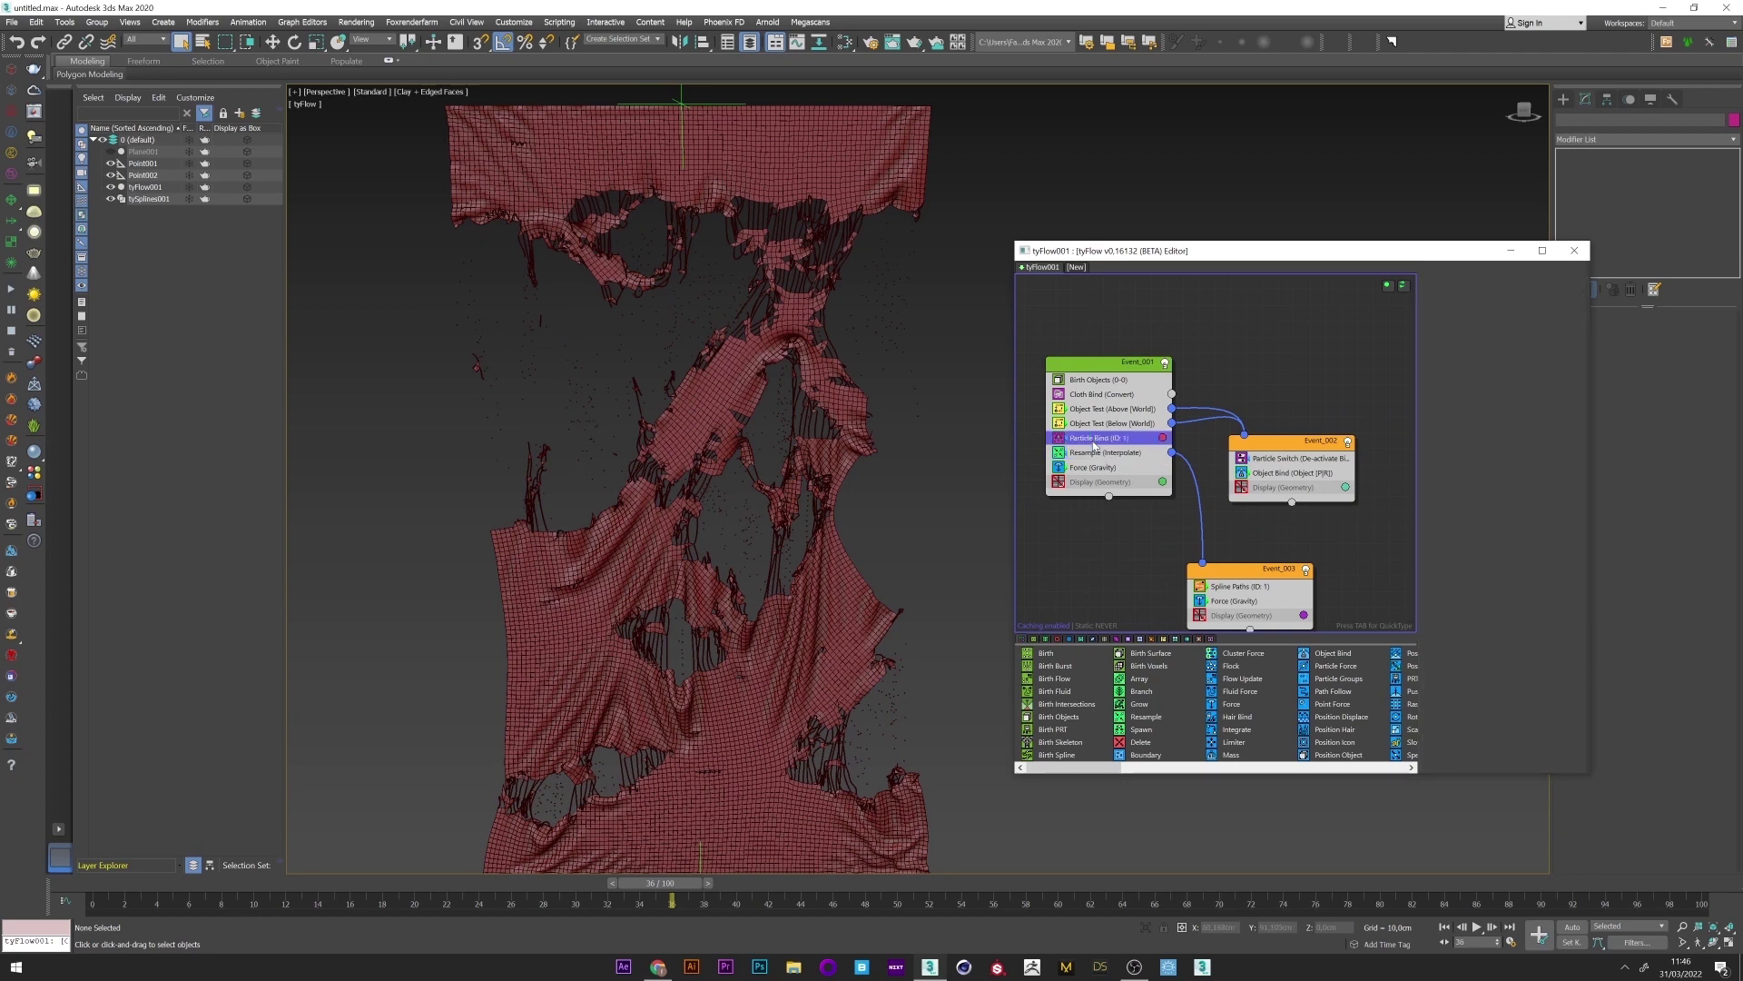
double_click(1540, 576)
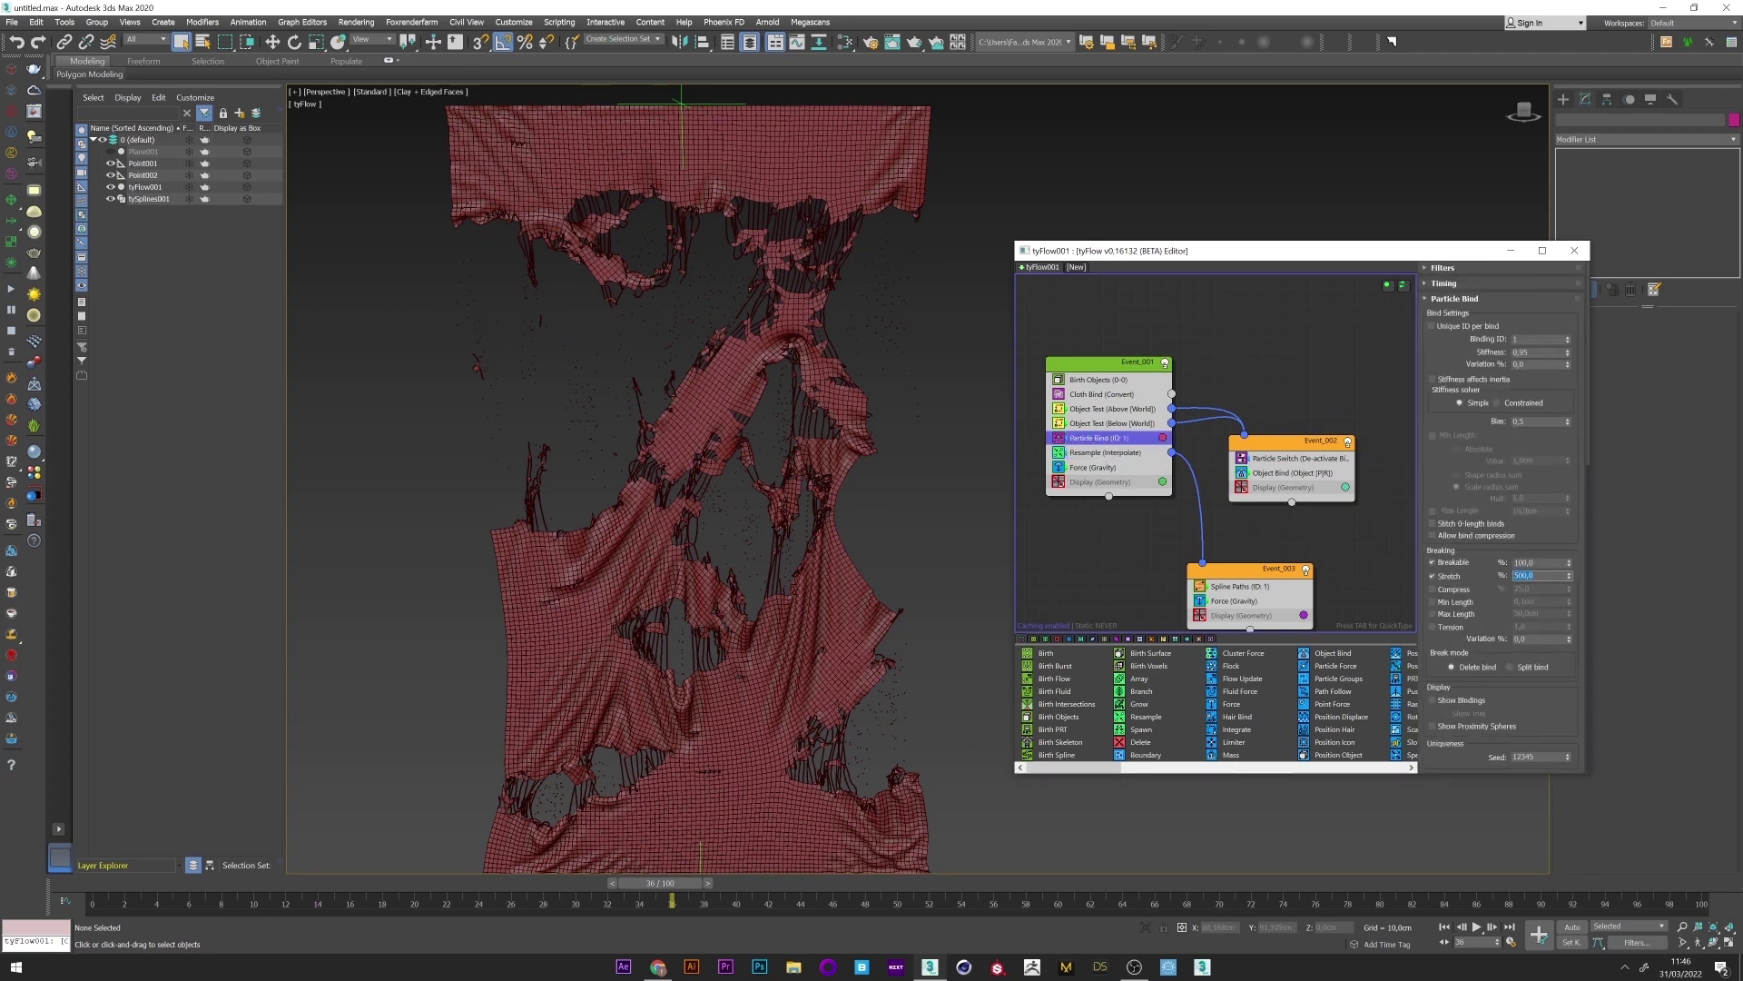
text(1500)
key(Return)
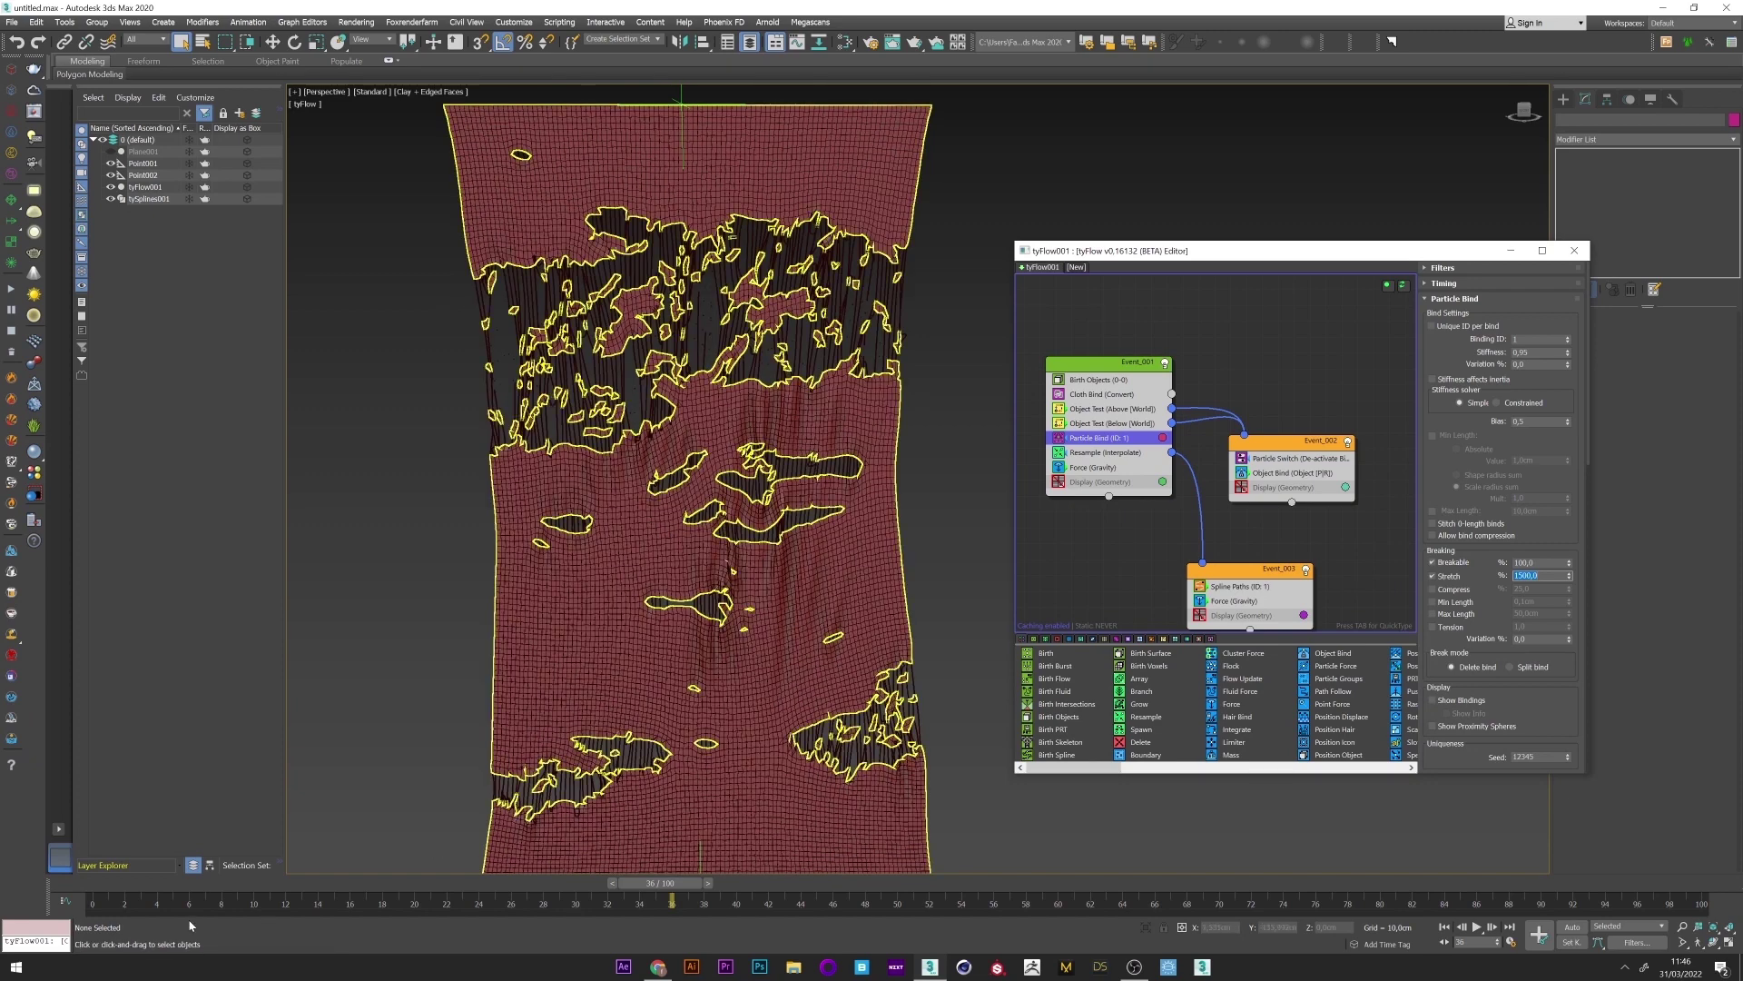
drag(186, 902, 782, 849)
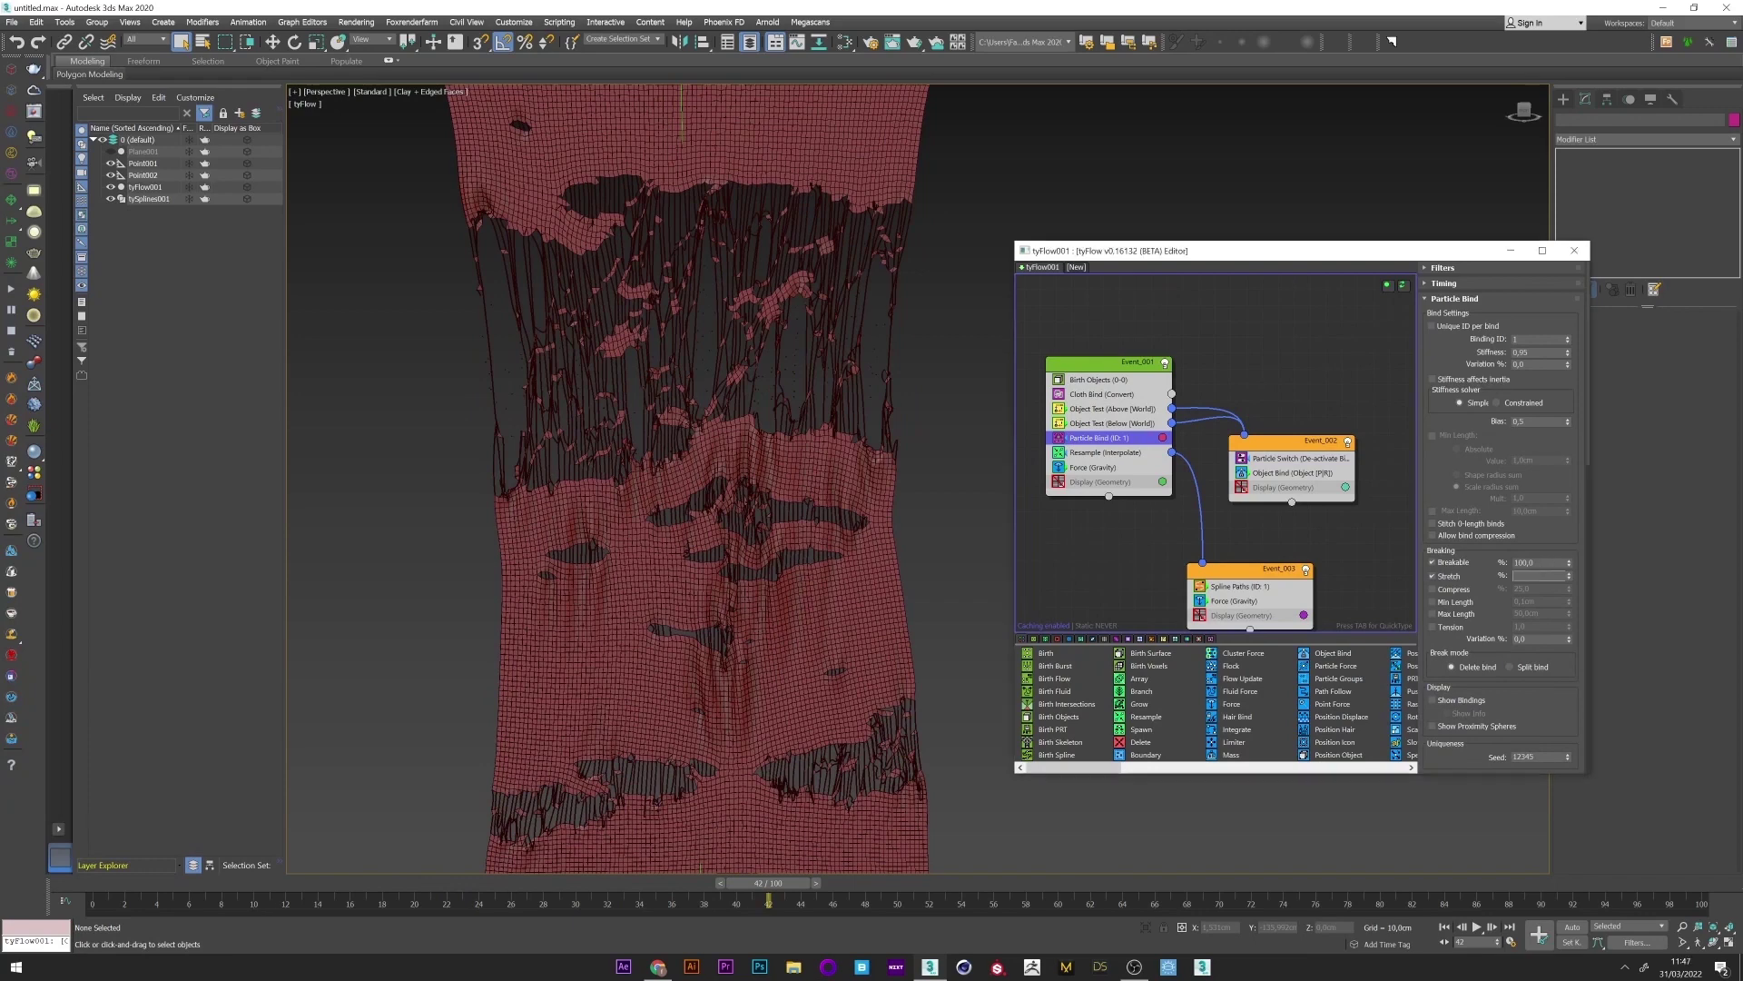
- Set Particle Bind's stretch breaking limit to 200% and scrub through the simulation
text(200)
key(Return)
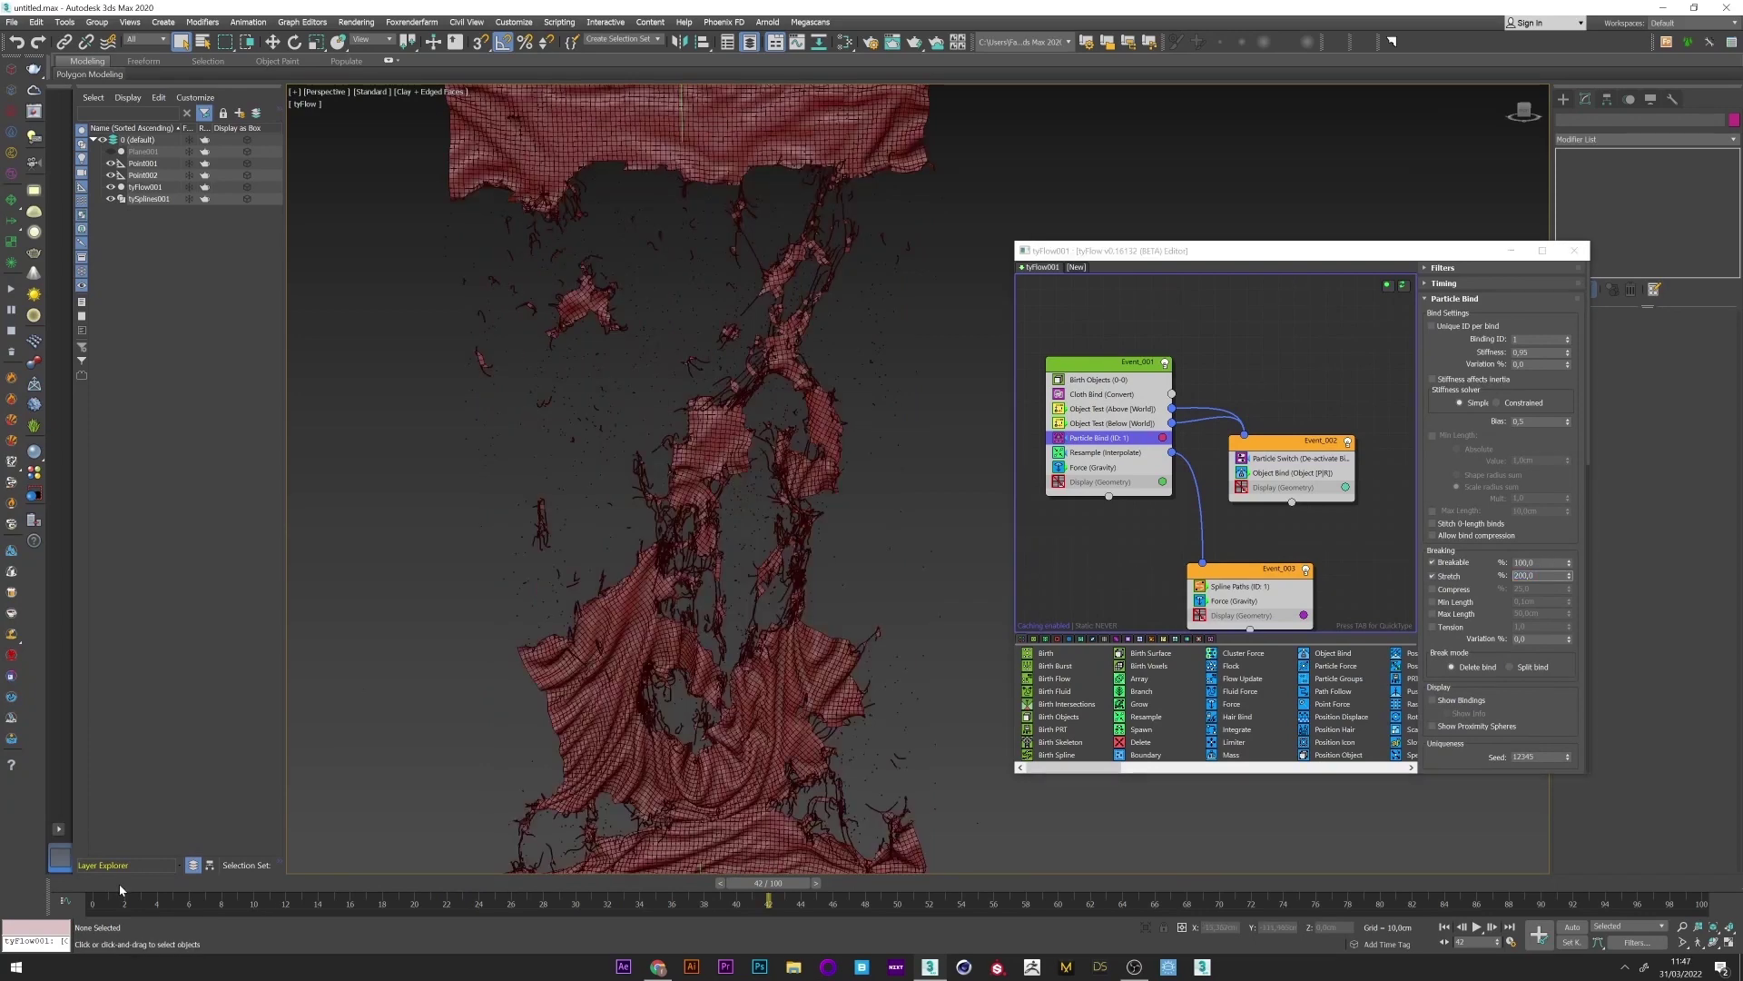
drag(813, 883, 604, 853)
- Set Particle Bind's stretch breaking limit to 800%, replay the simulation to frame 38 and inspect the tears
double_click(1535, 575)
text(800)
key(Return)
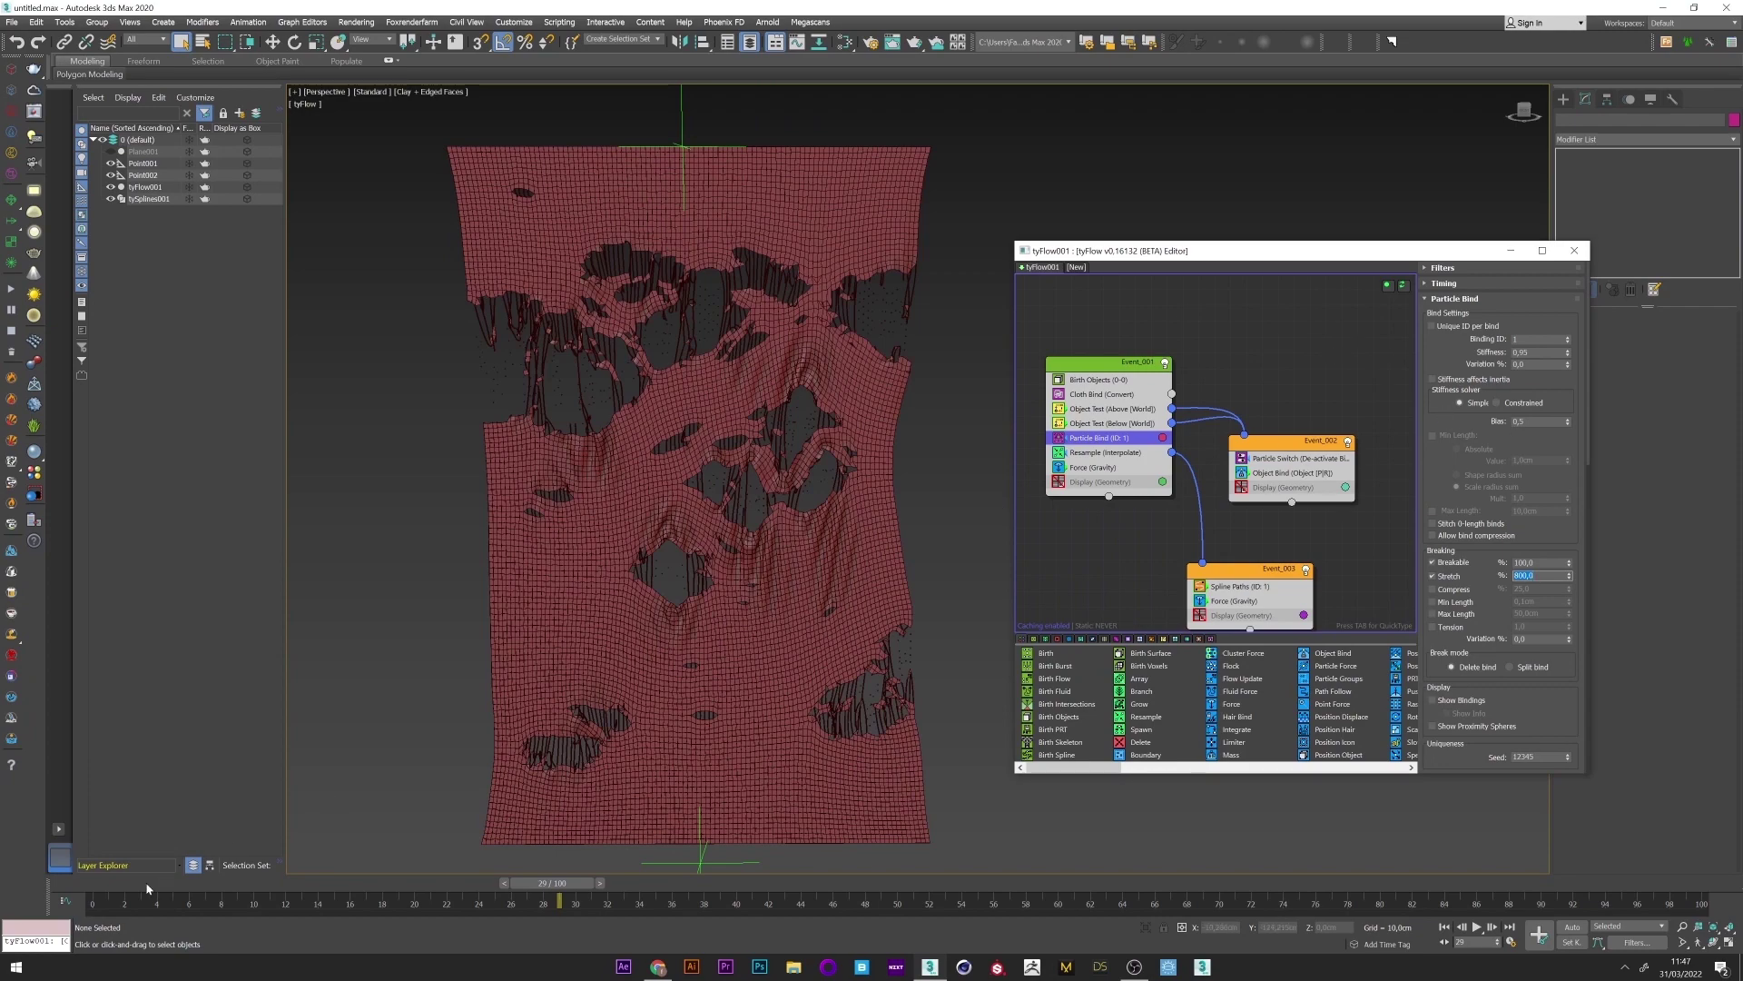
drag(147, 889, 793, 868)
click(790, 855)
click(347, 211)
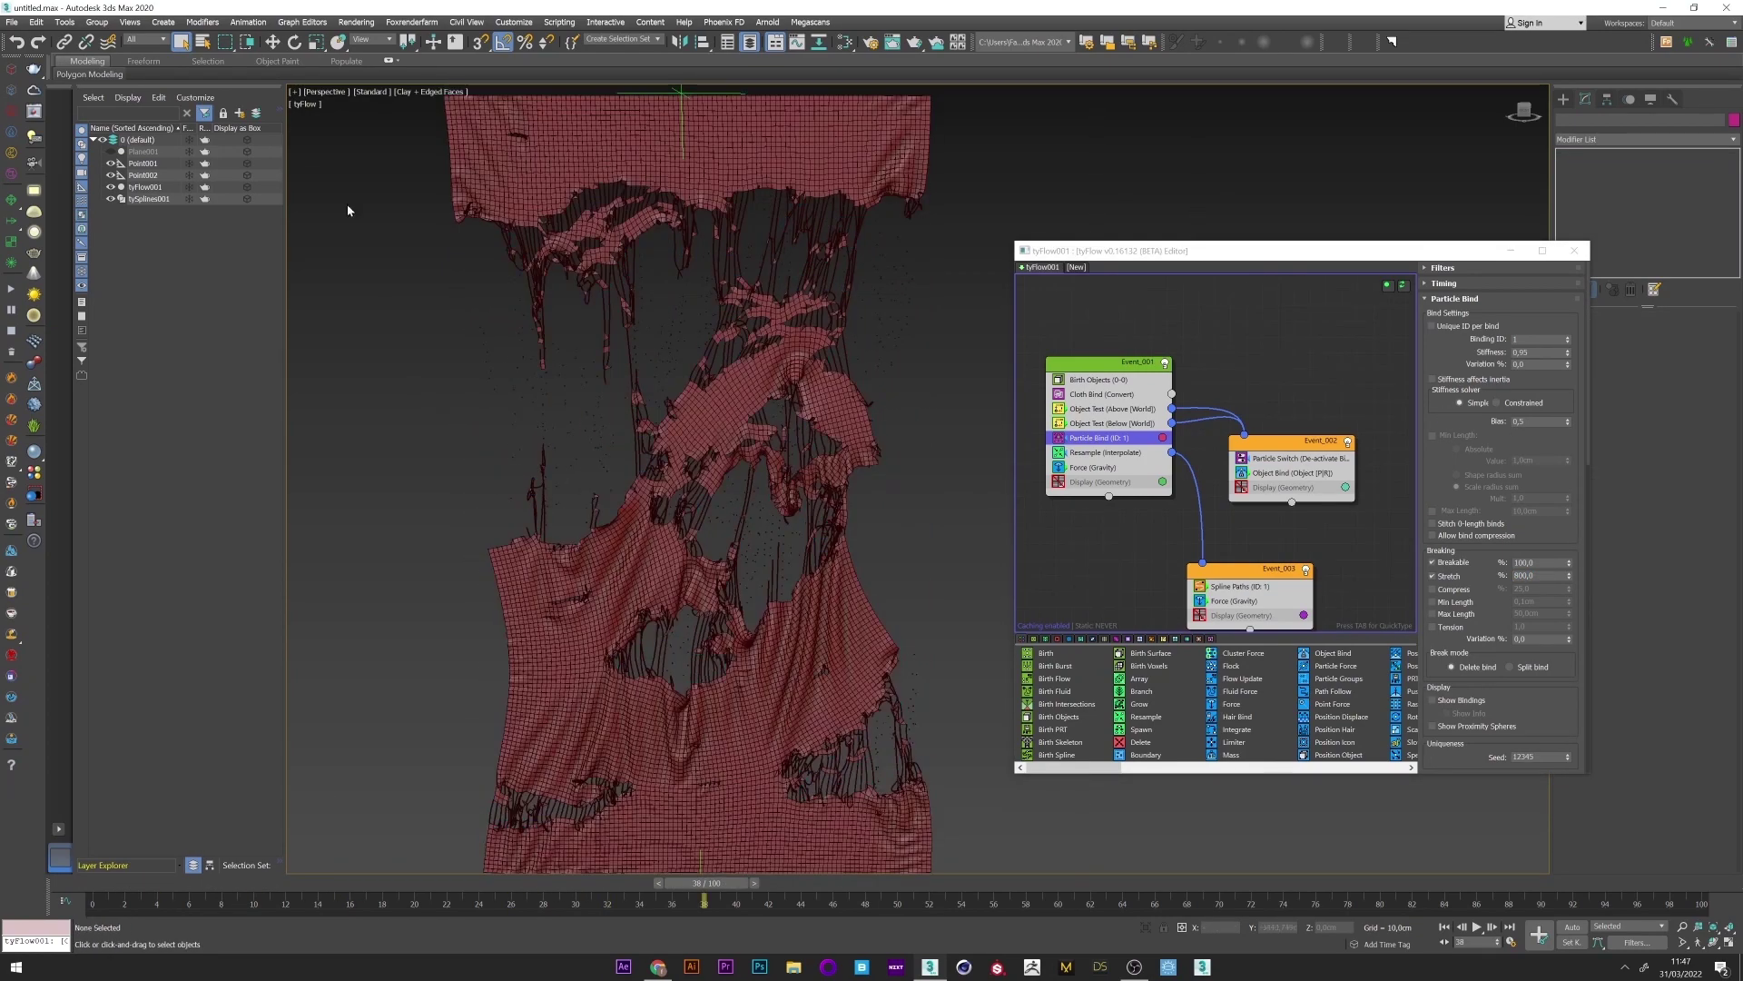
alt+middle_drag(347, 211, 577, 370)
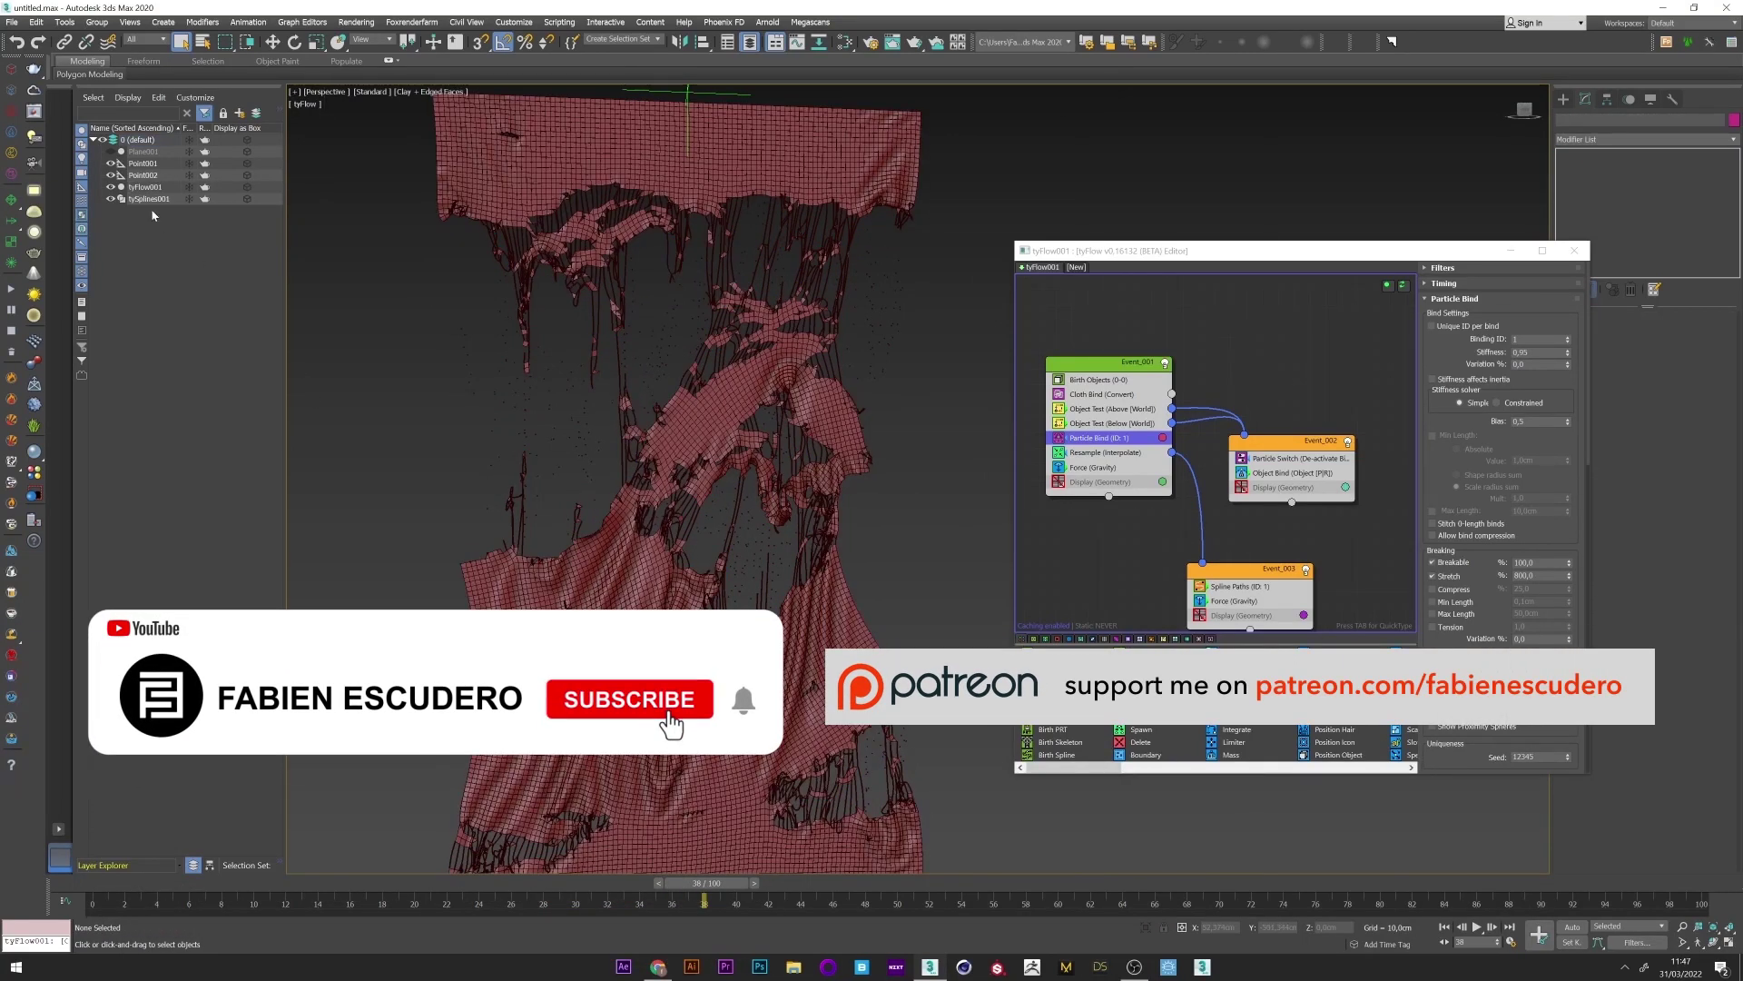
- Set Plane001's length and width segments to 250 from the first frame, and scrub the denser simulation to frame 38
click(142, 152)
key(Home)
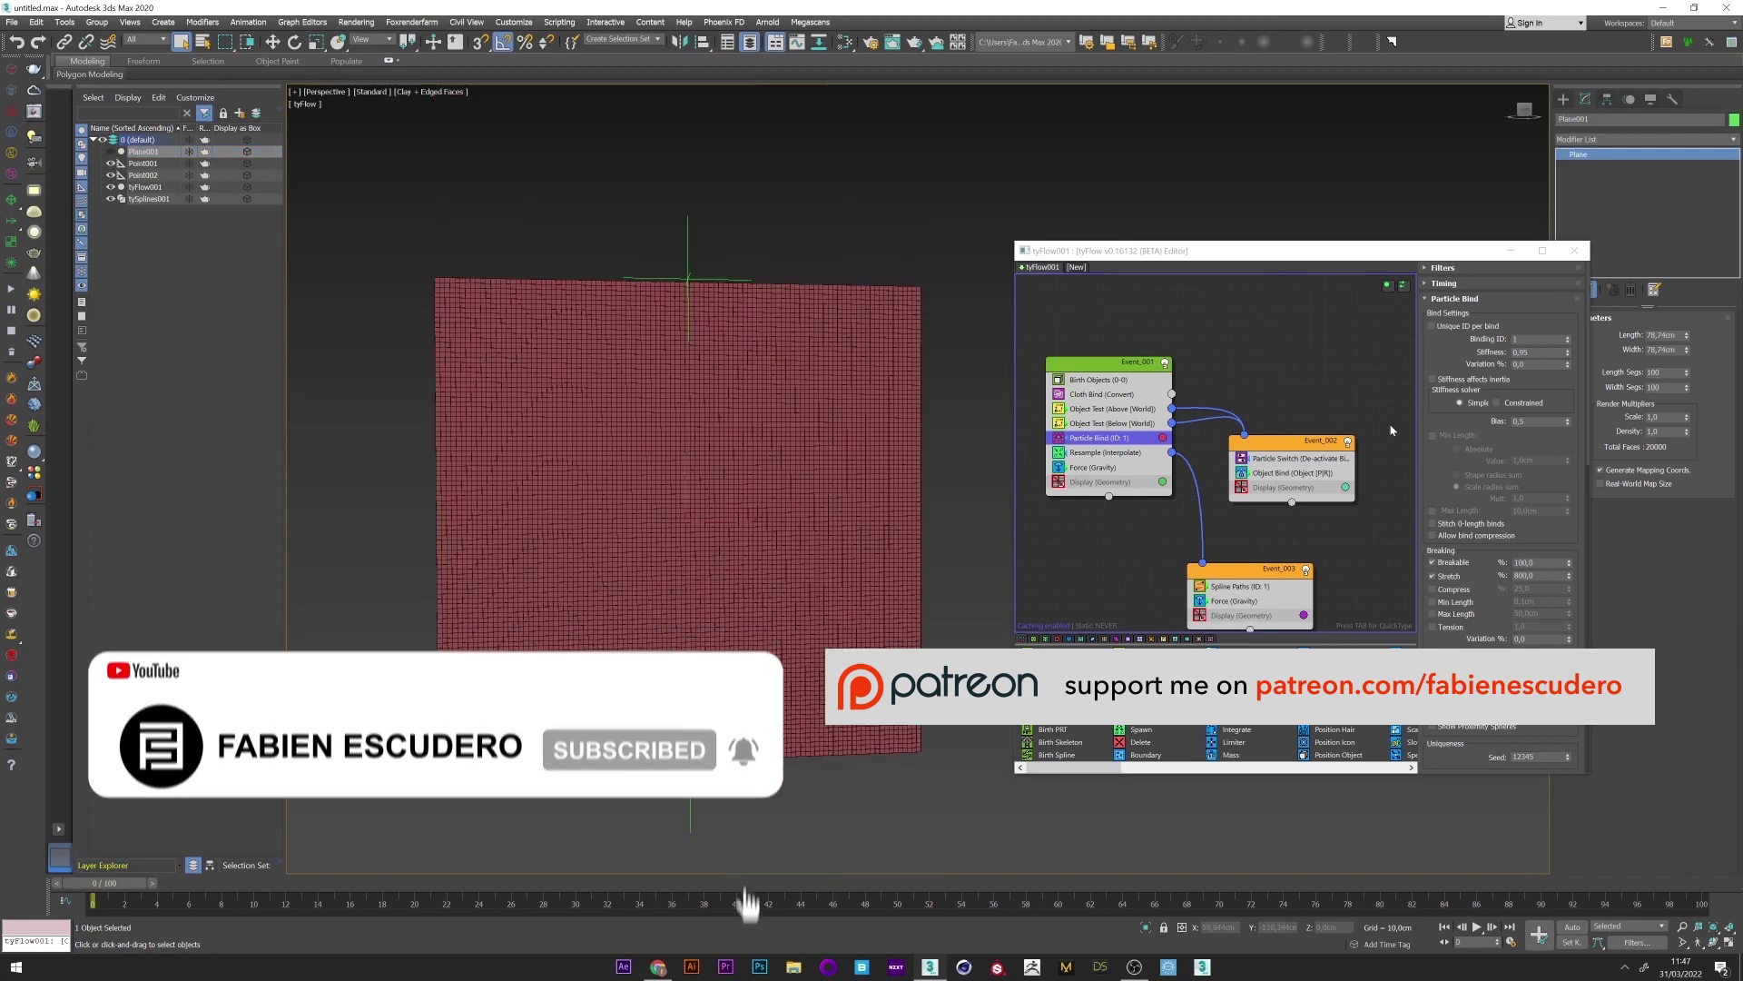
double_click(1656, 373)
text(250)
key(Tab)
text(250)
key(Return)
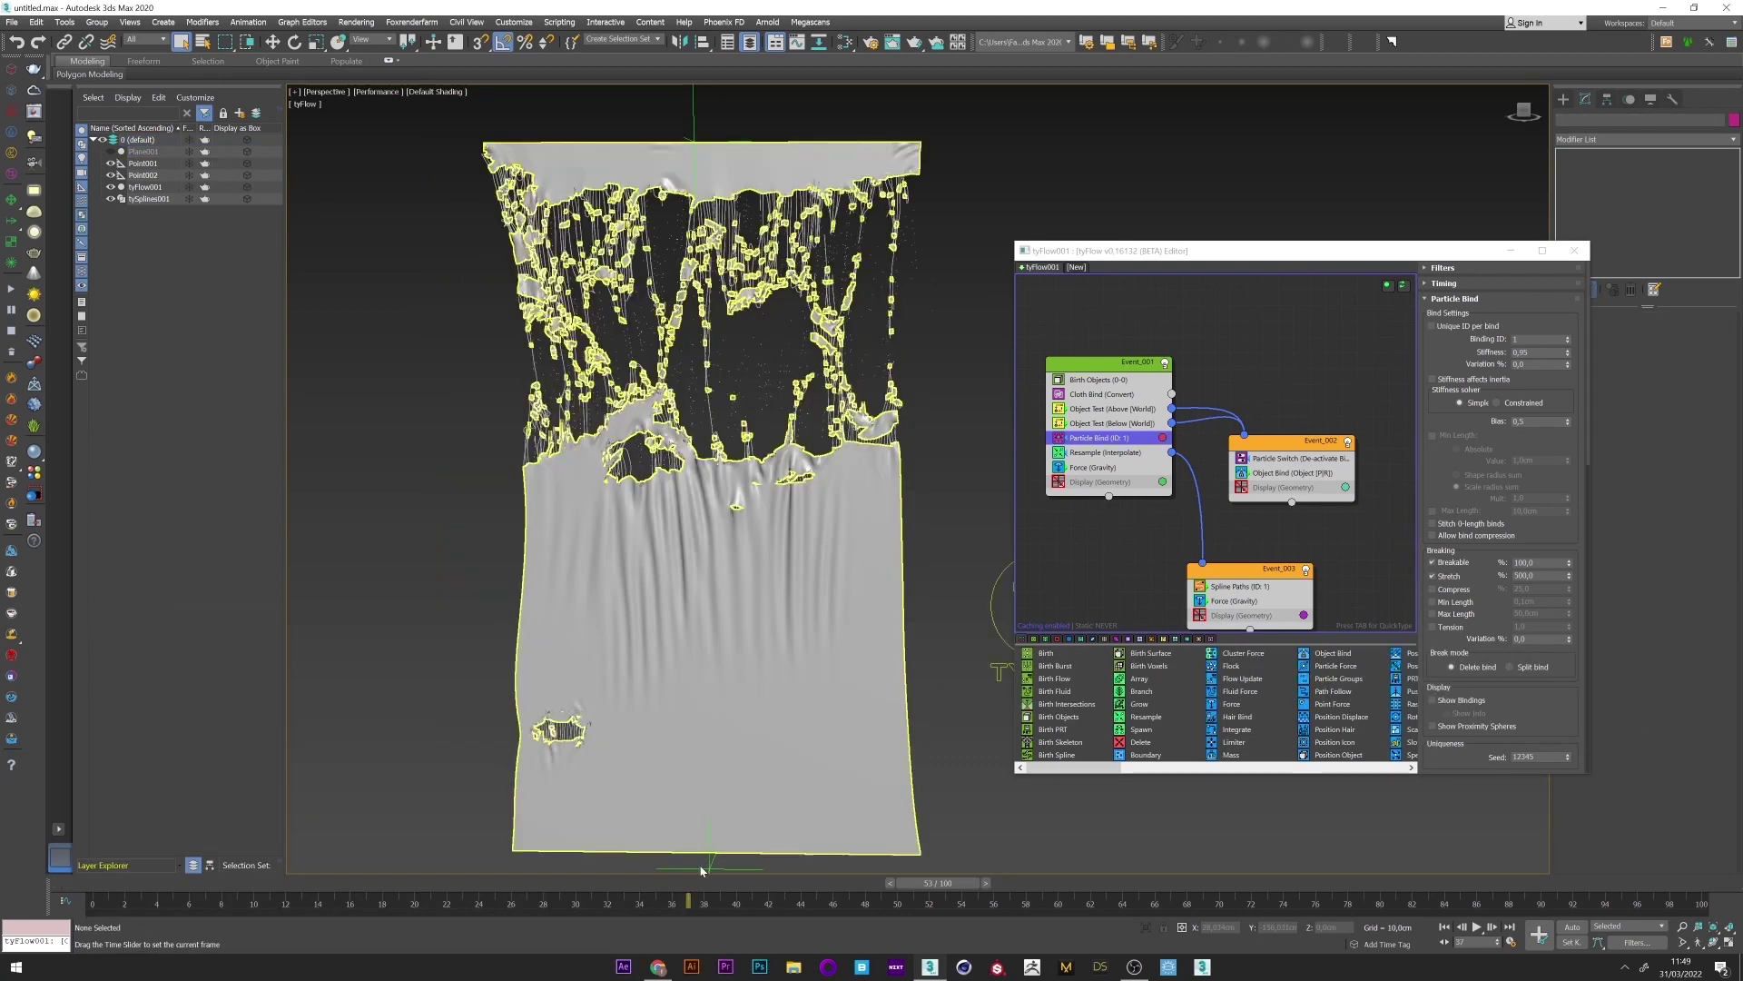
click(420, 675)
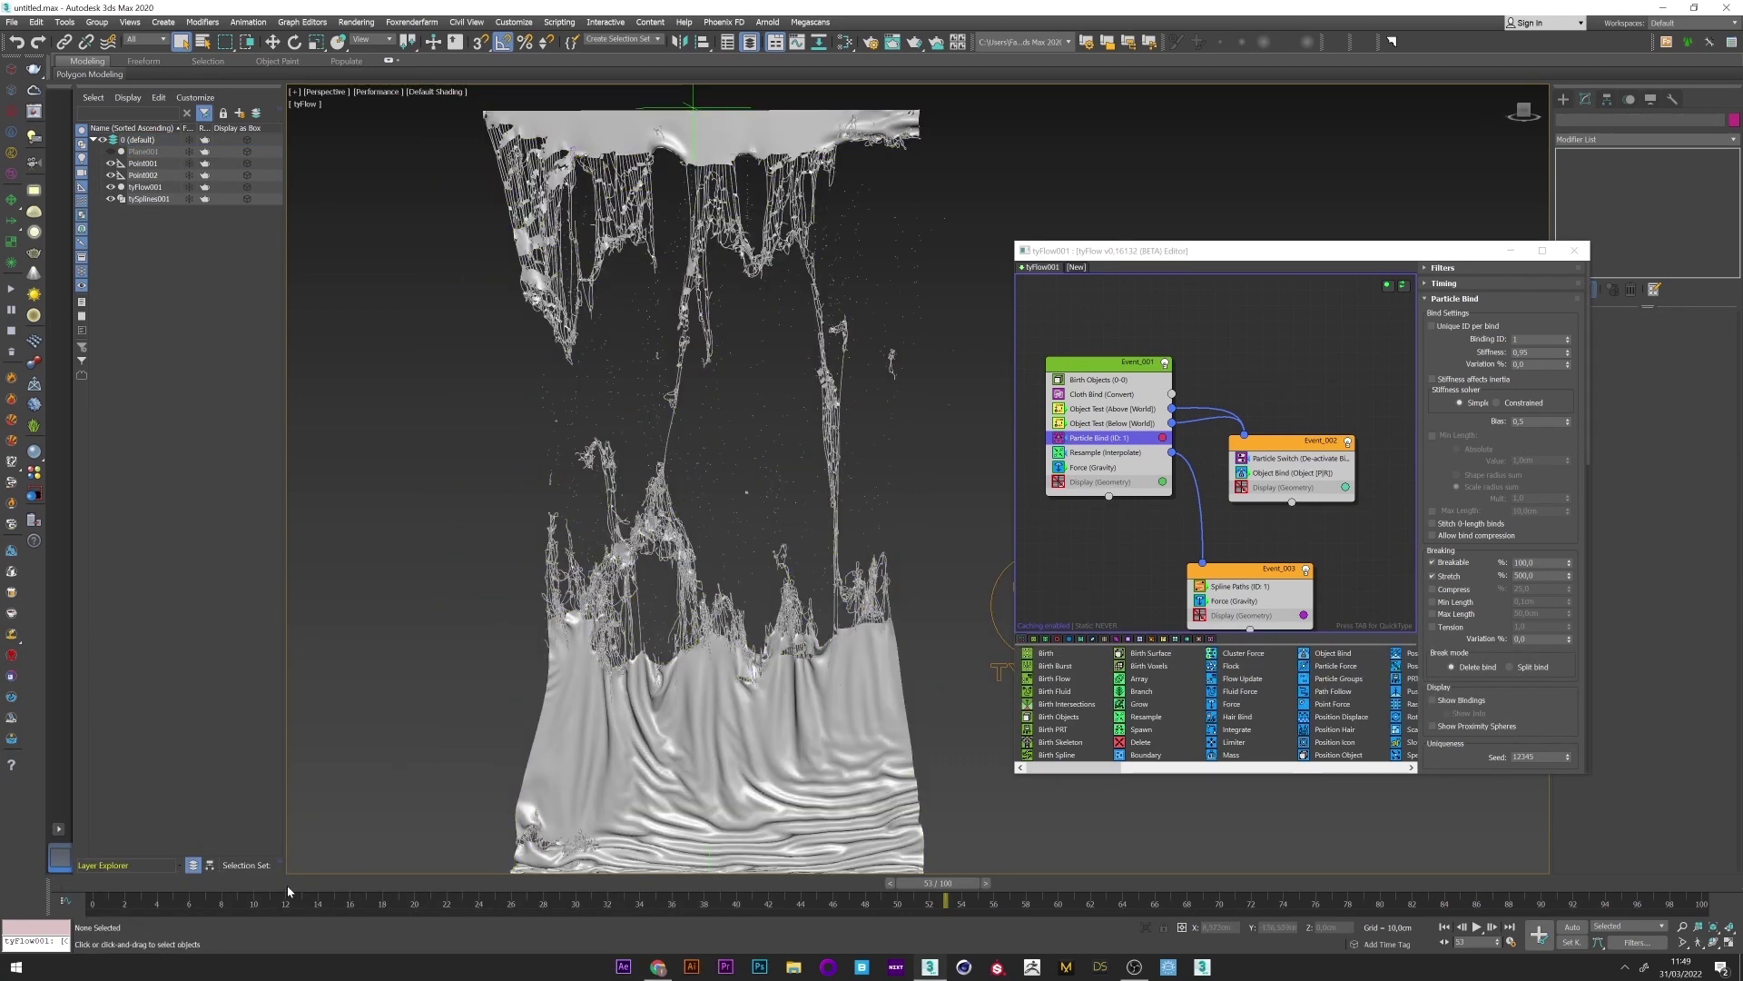
drag(289, 891, 704, 886)
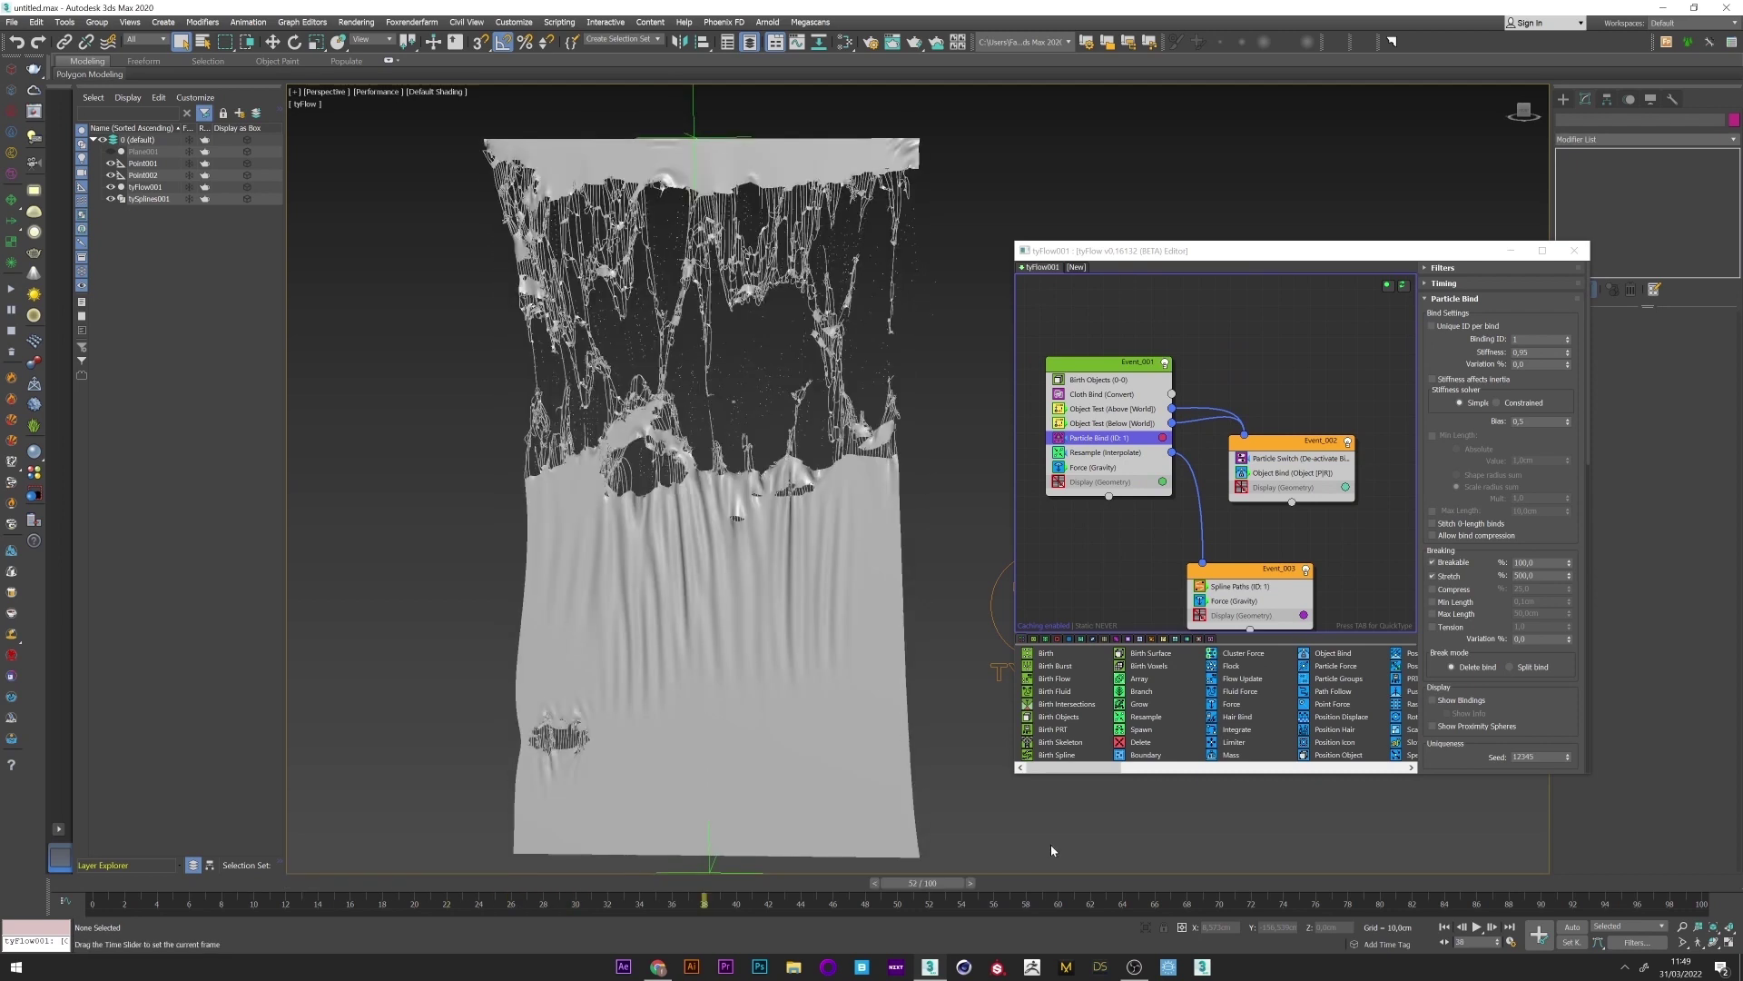